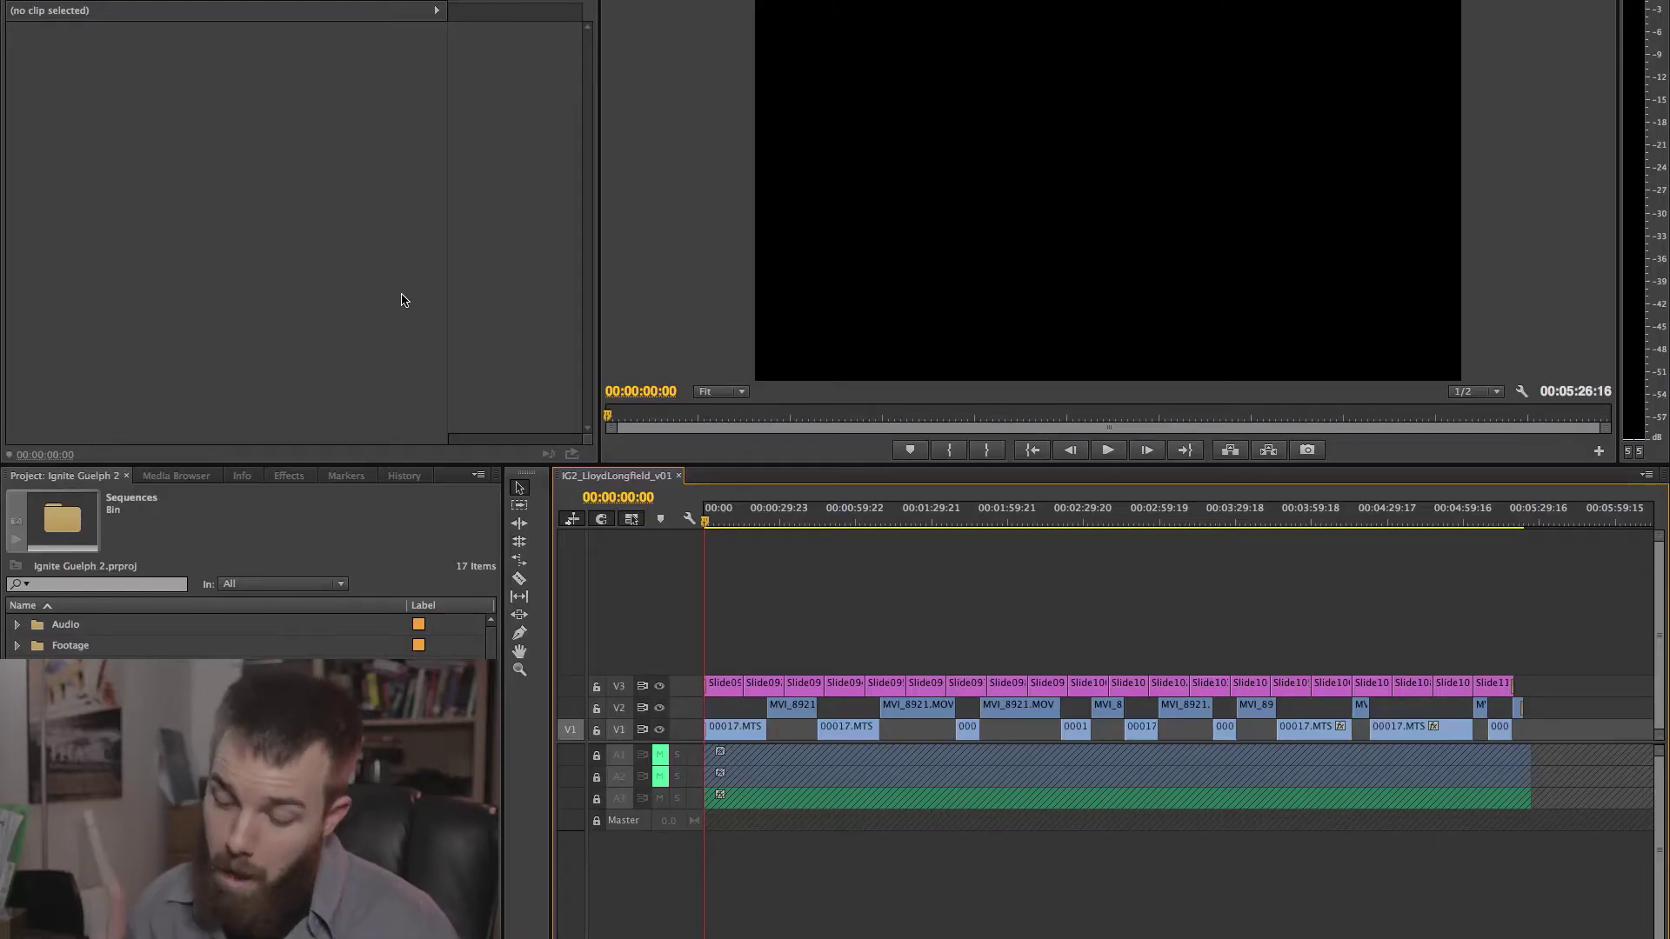
Bring the Chrome window with the igniteguelph.ca homepage to the front.
key("ctrl+Up")
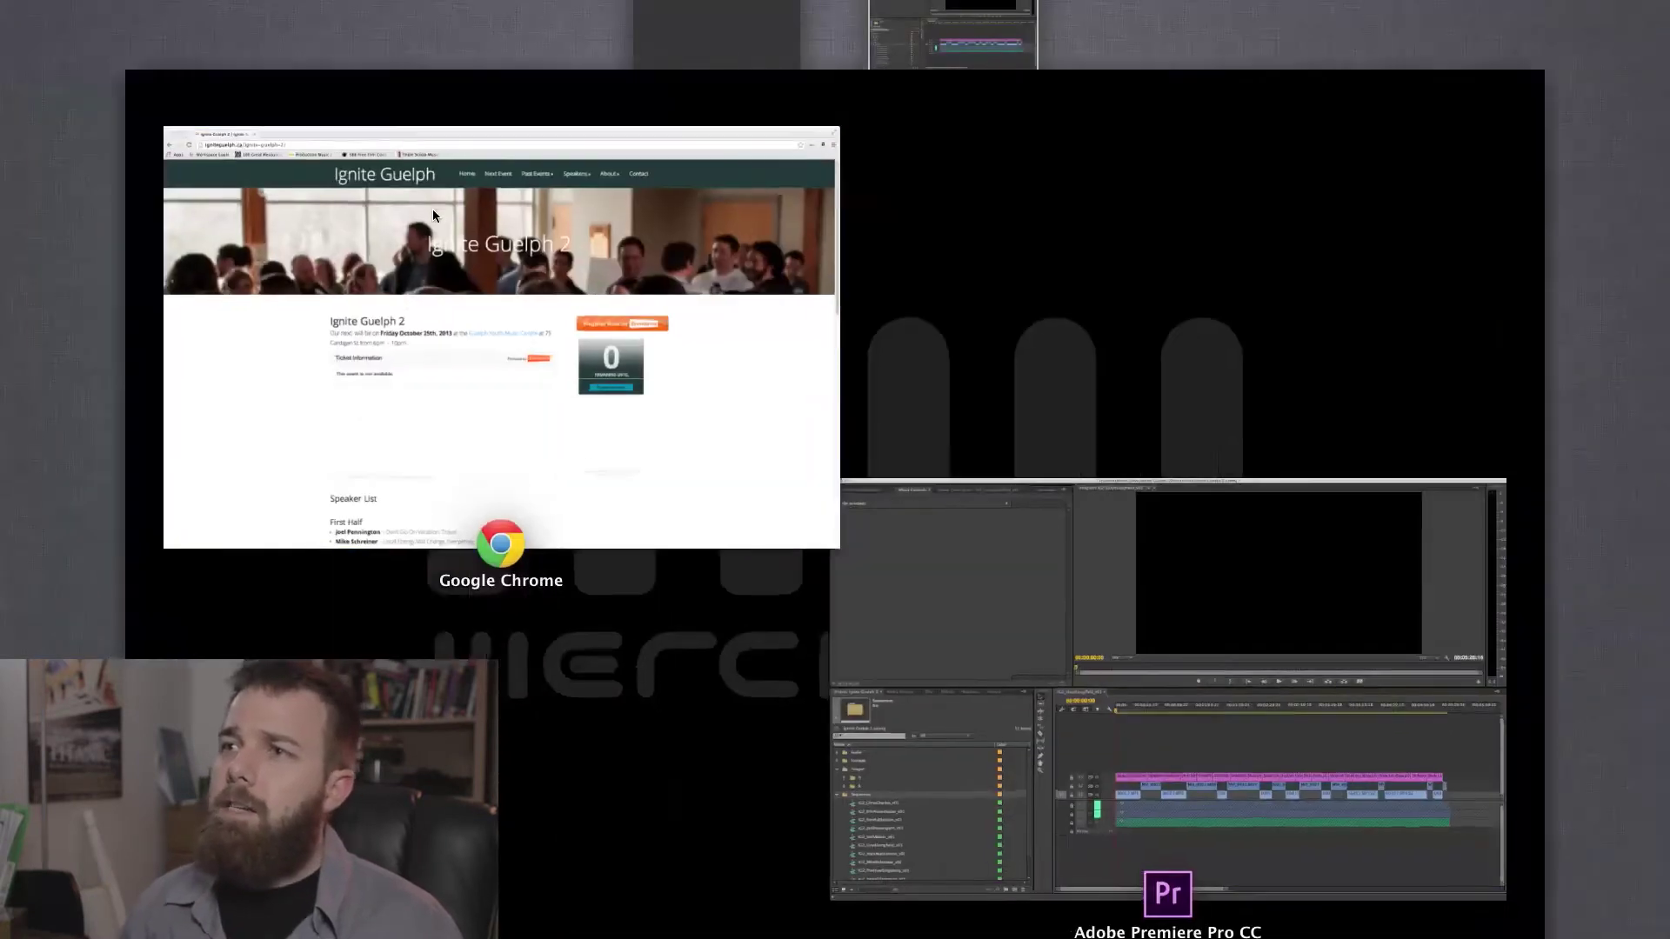
left_click(431, 209)
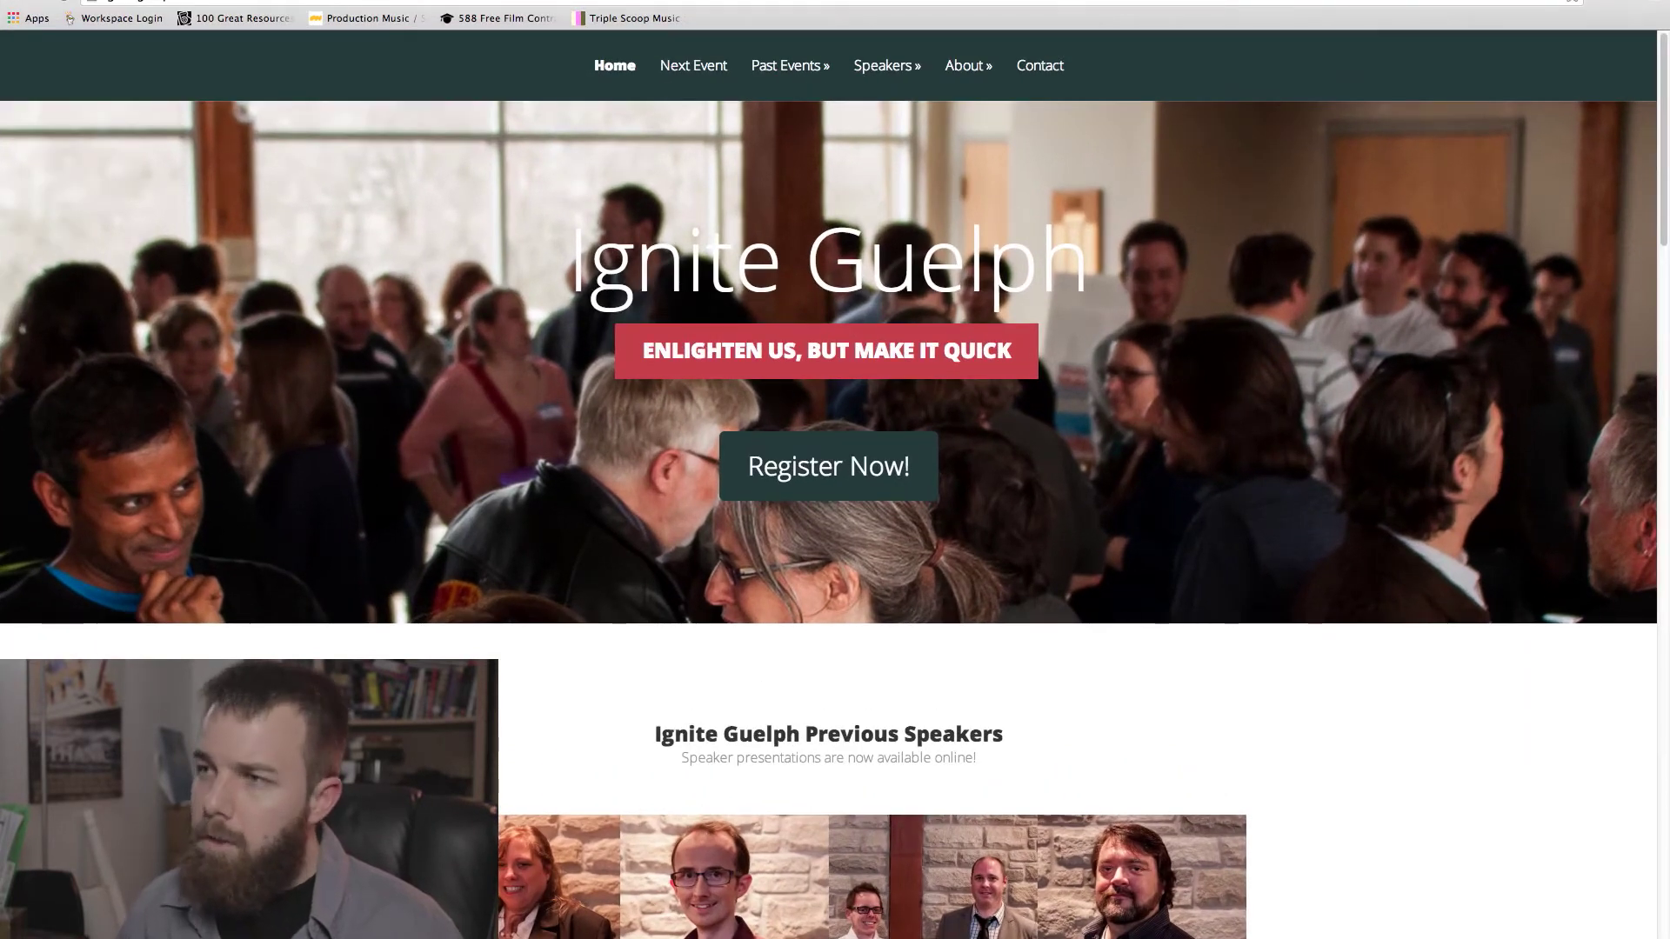
key("ctrl+Up")
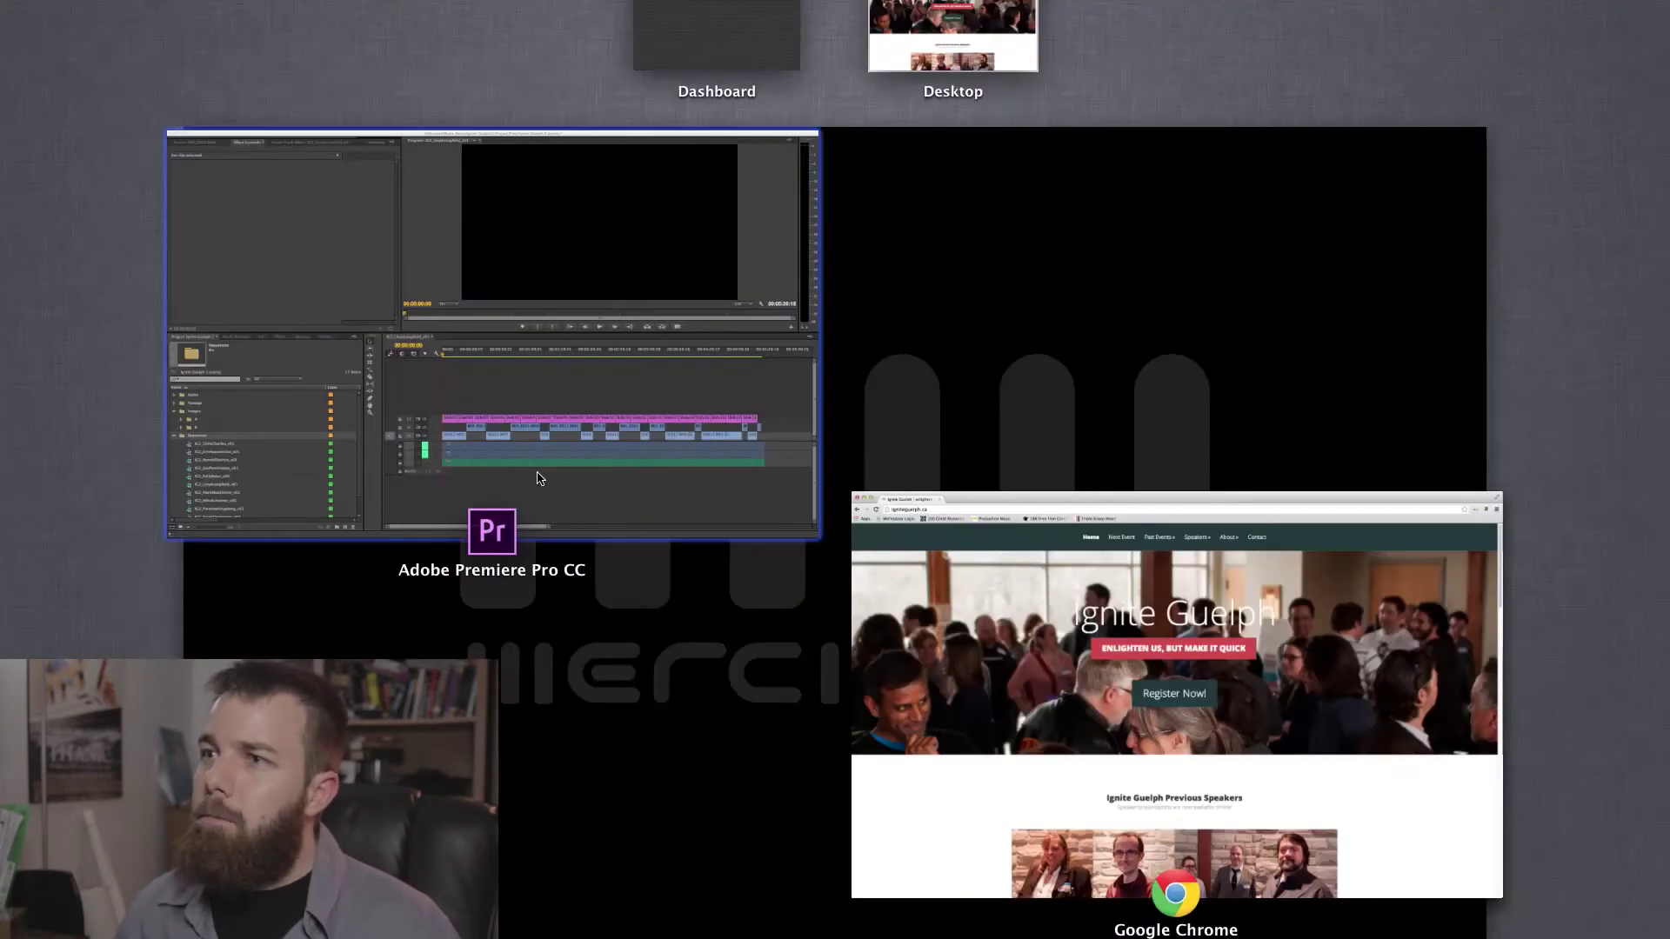
Back in Premiere, look over the existing sequences, then collapse the Sequences and Images bins.
left_click(539, 478)
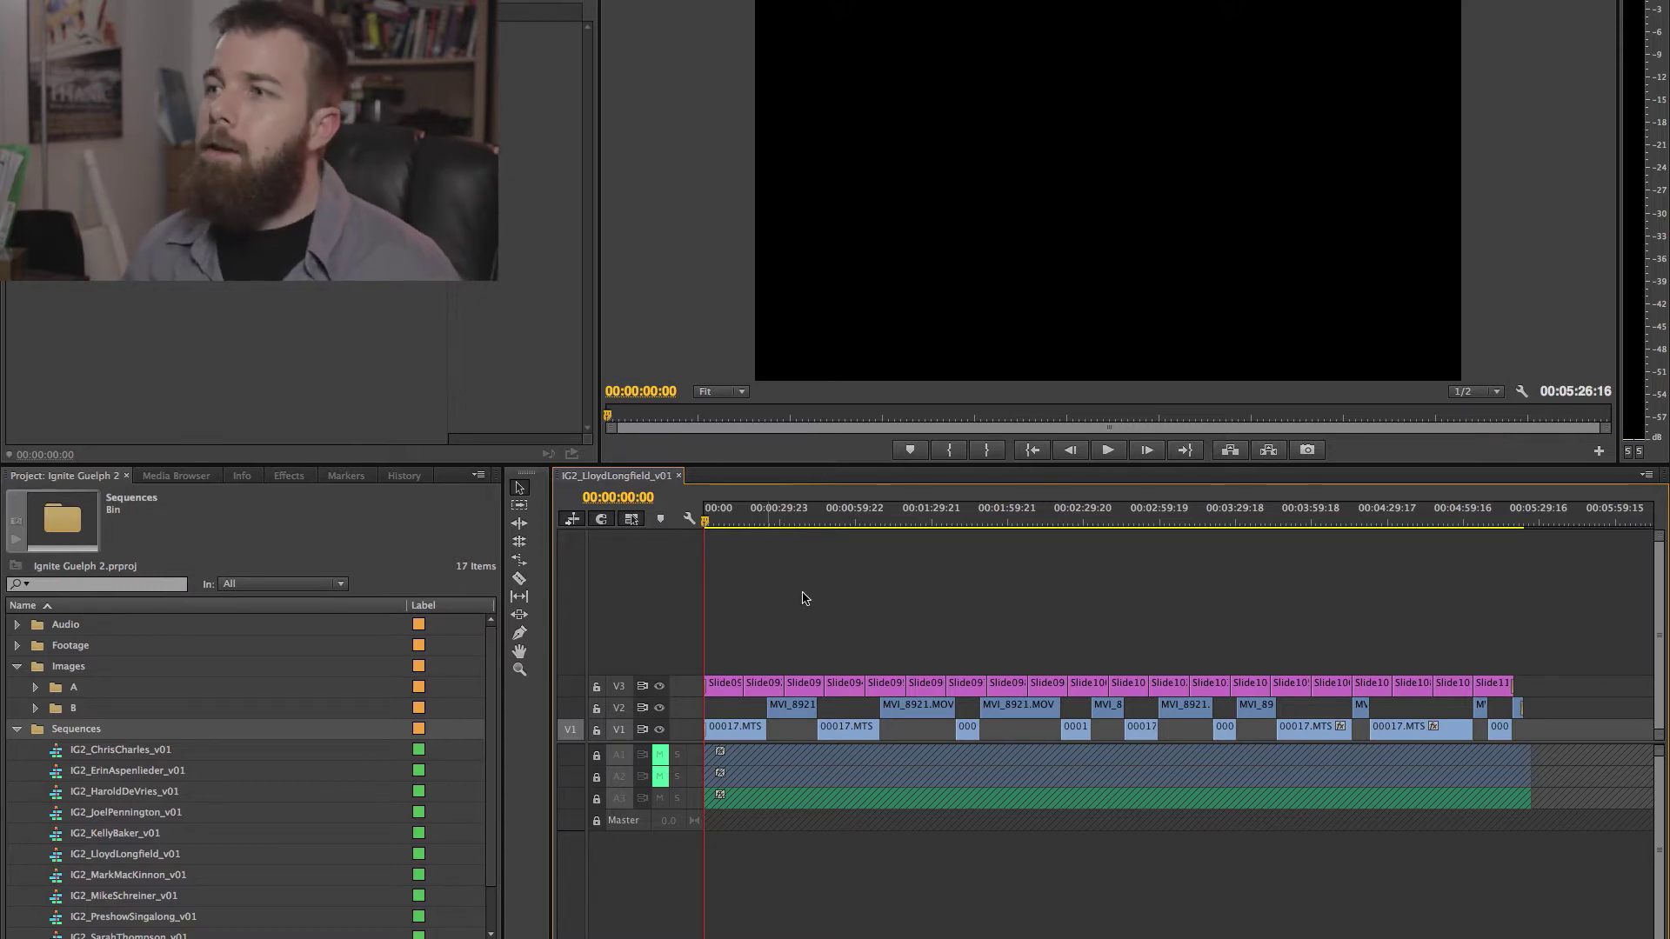
left_click(108, 792)
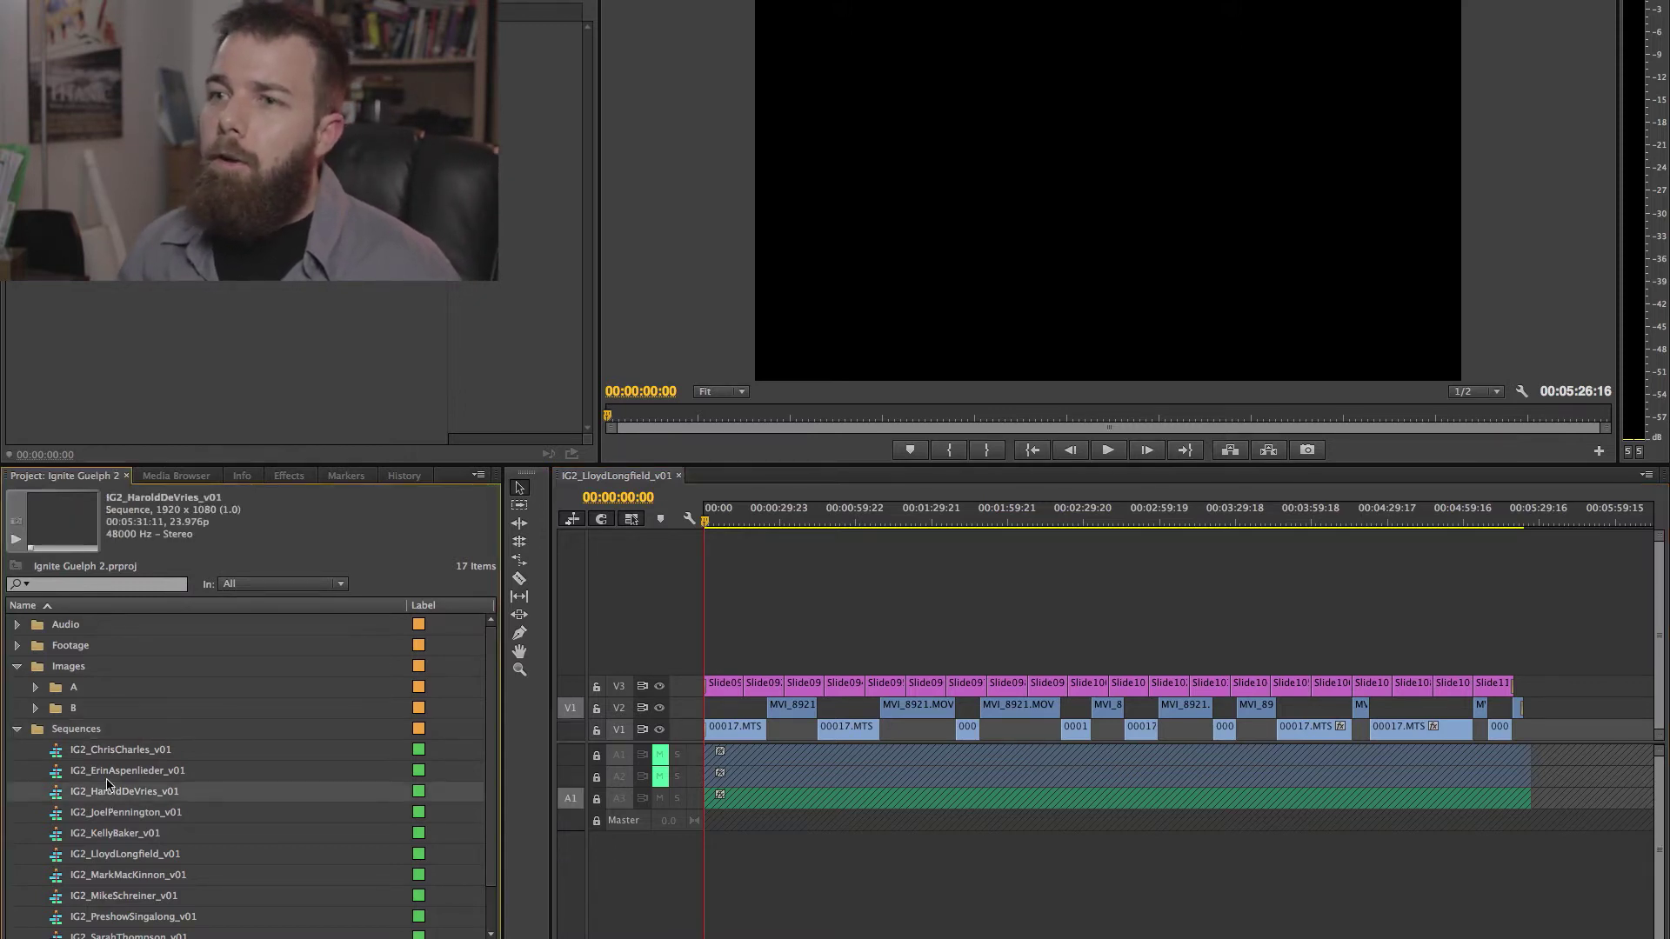
scroll(115, 756, "down", 1)
left_click(116, 729)
left_click(113, 707)
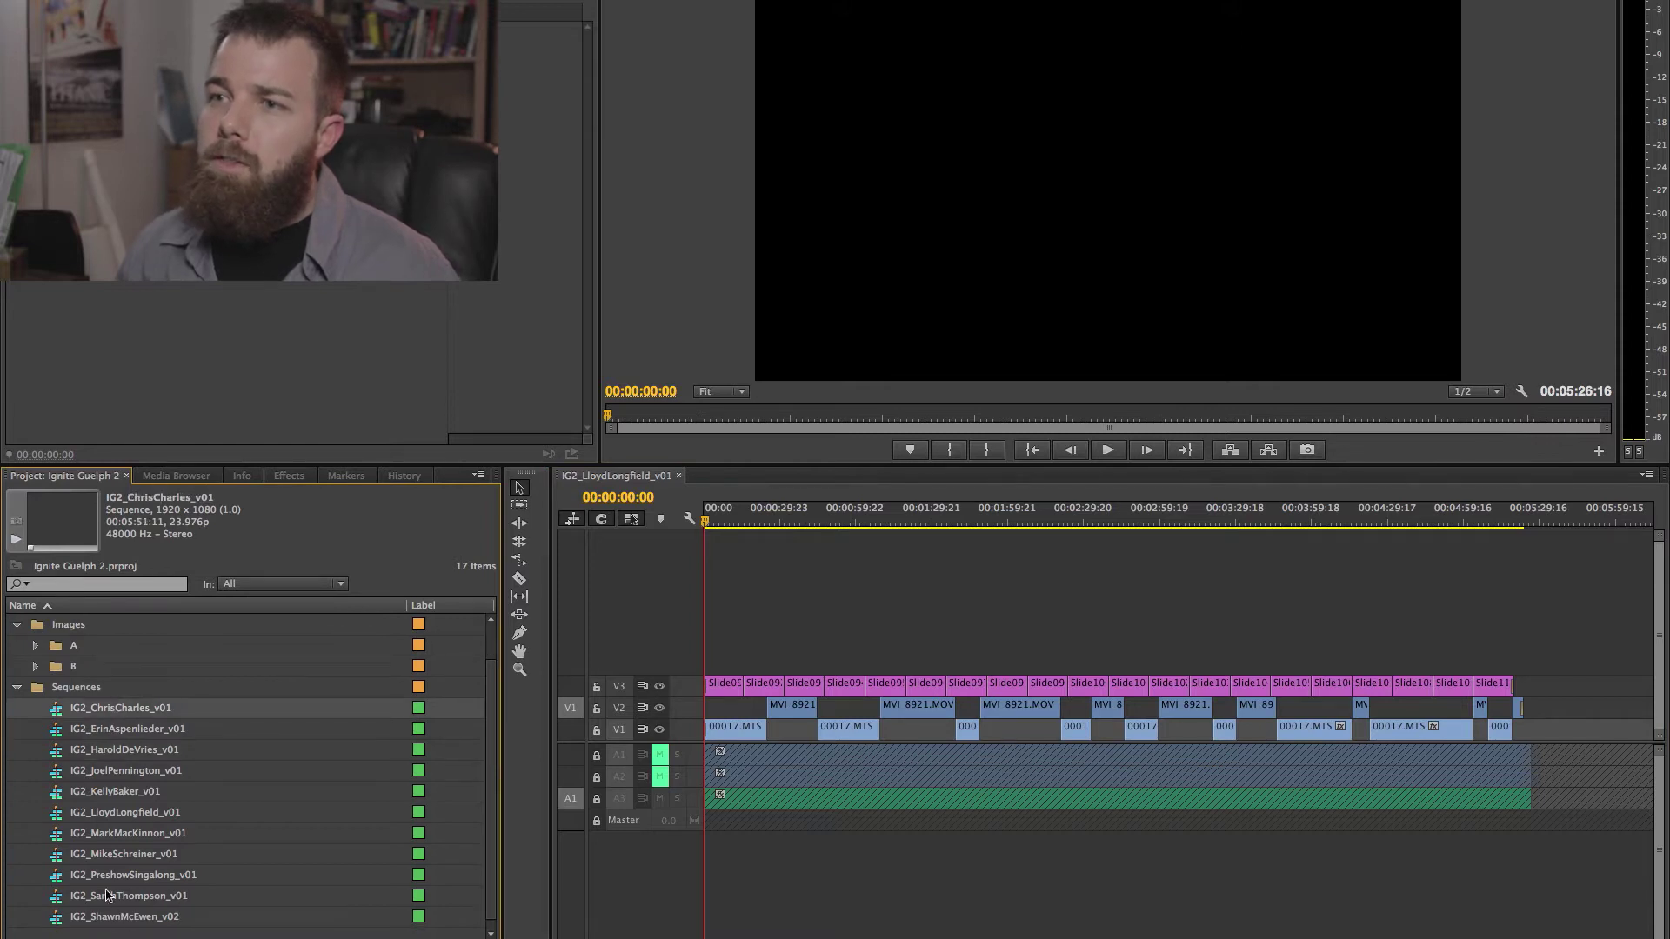
left_click(16, 688)
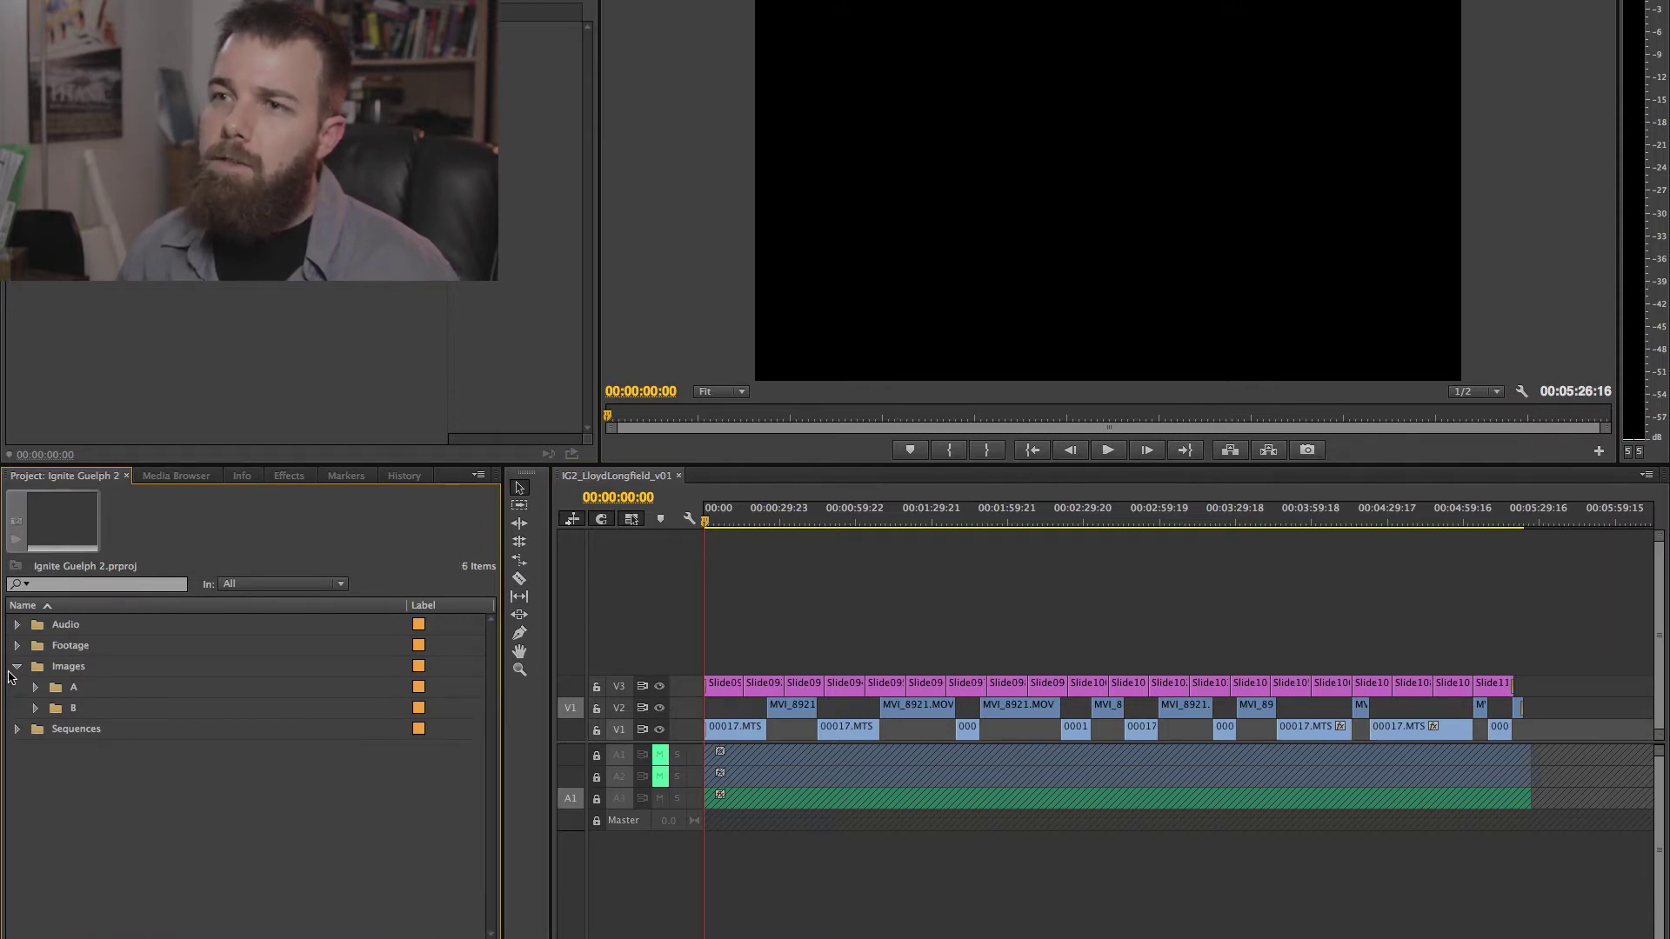
left_click(17, 667)
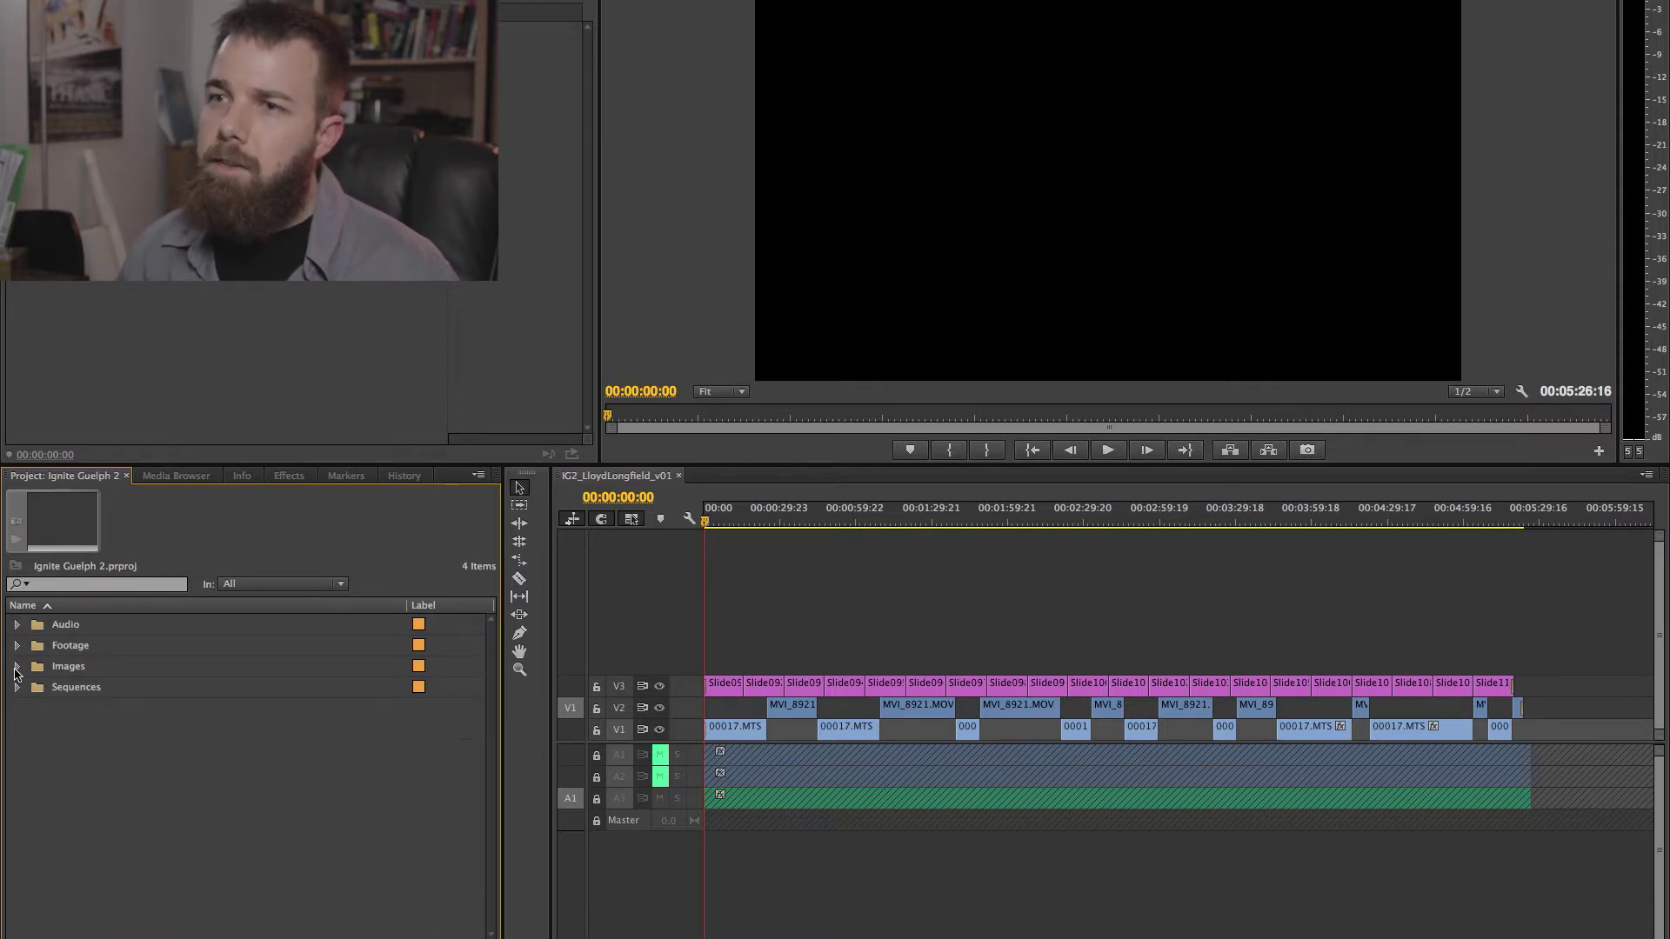
Browse the Audio, Footage, Images and Sequences bins and the CAM A and CAM B folders.
left_click(67, 632)
left_click(71, 647)
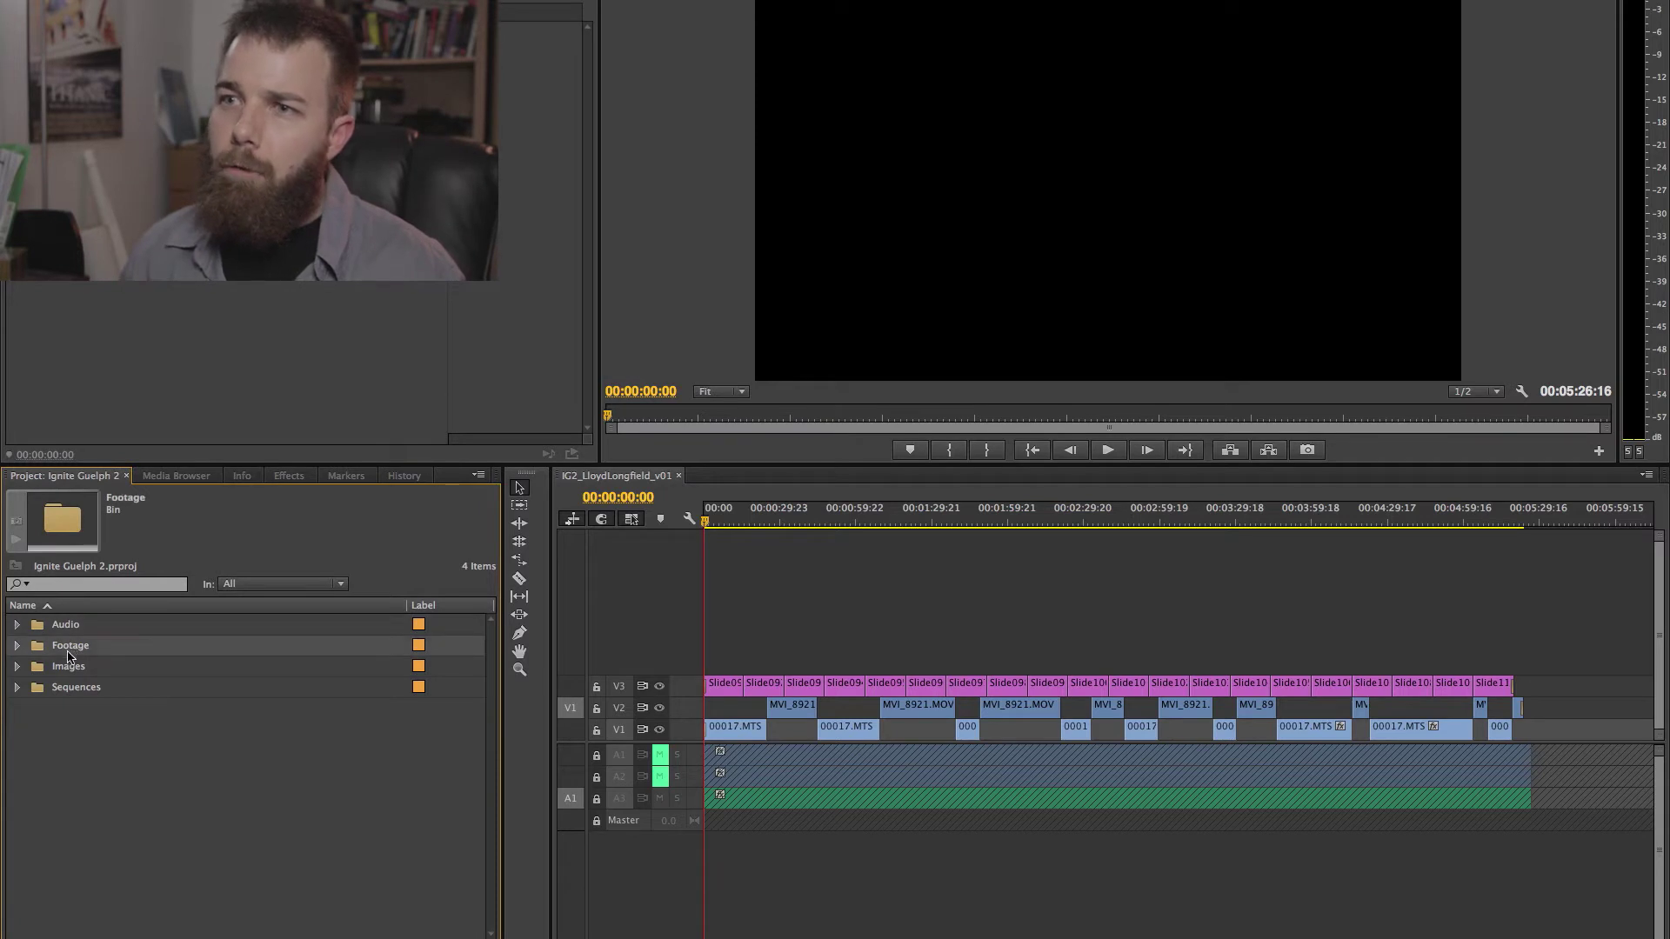
left_click(78, 666)
left_click(63, 691)
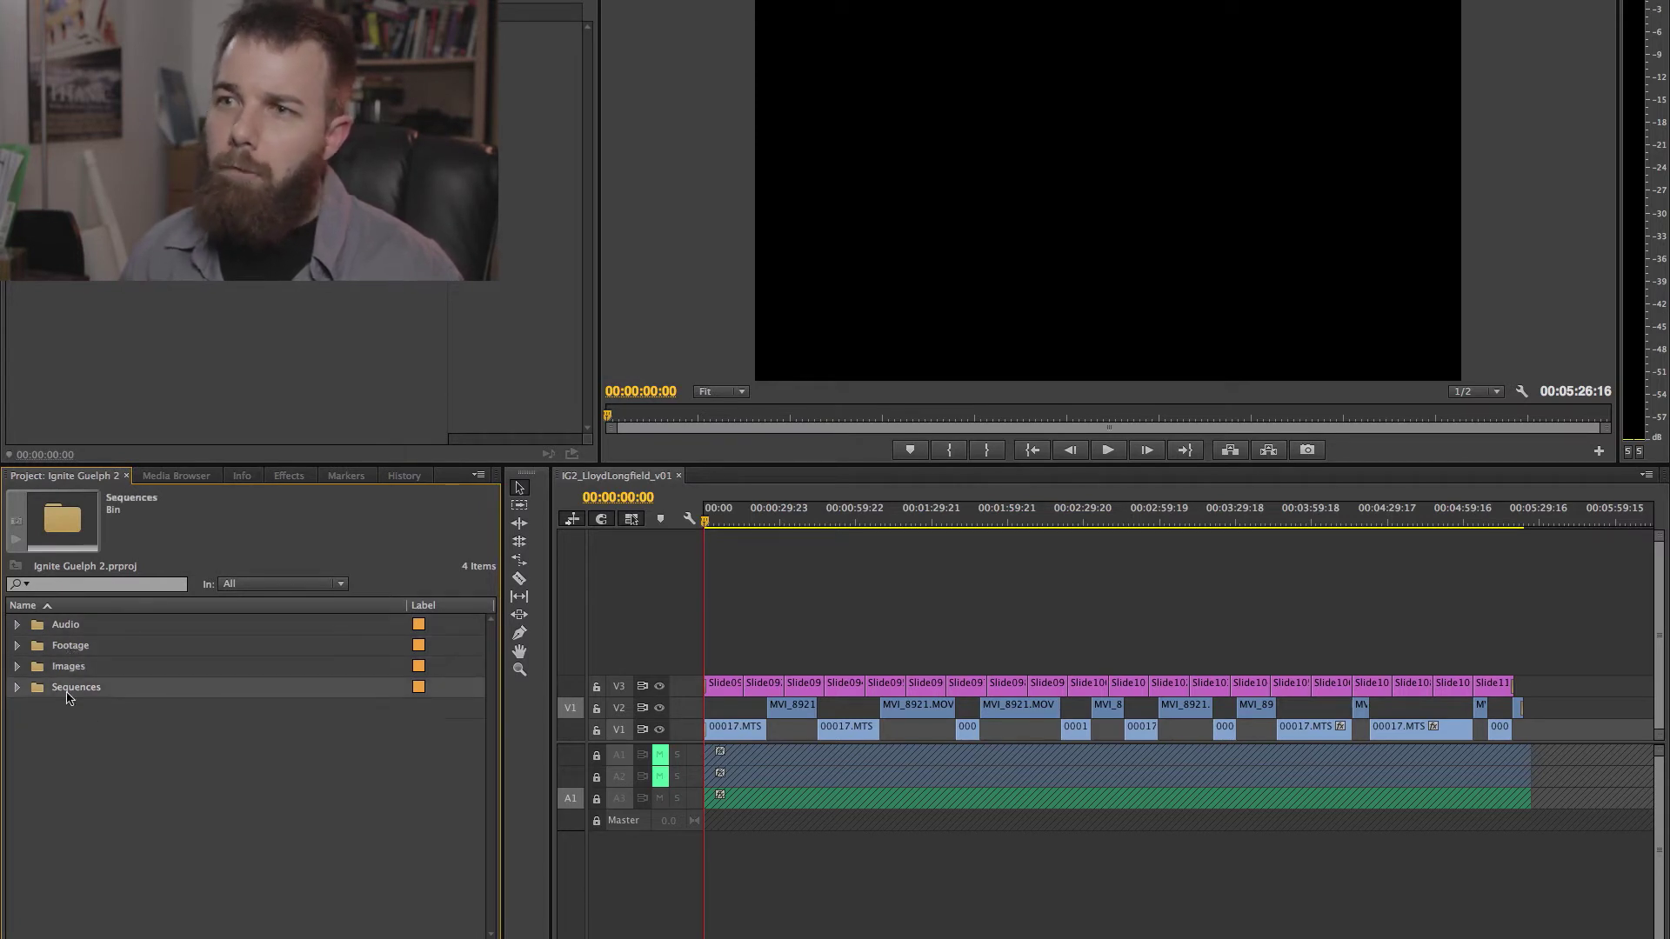
left_click(117, 748)
left_click(17, 646)
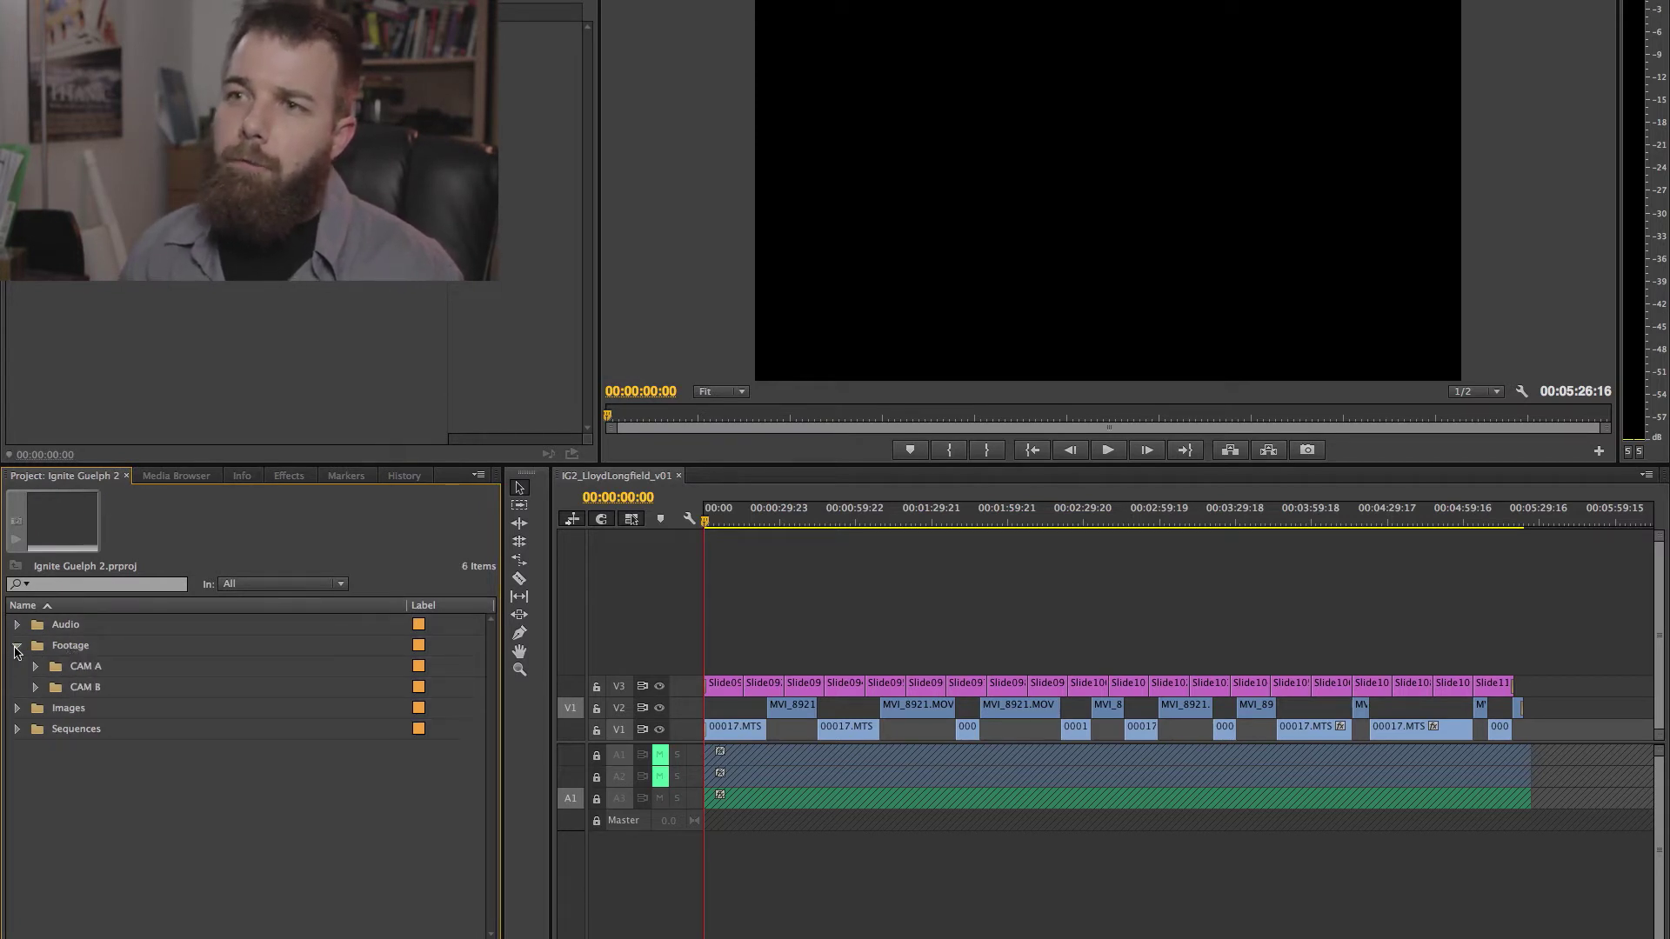
left_click(89, 666)
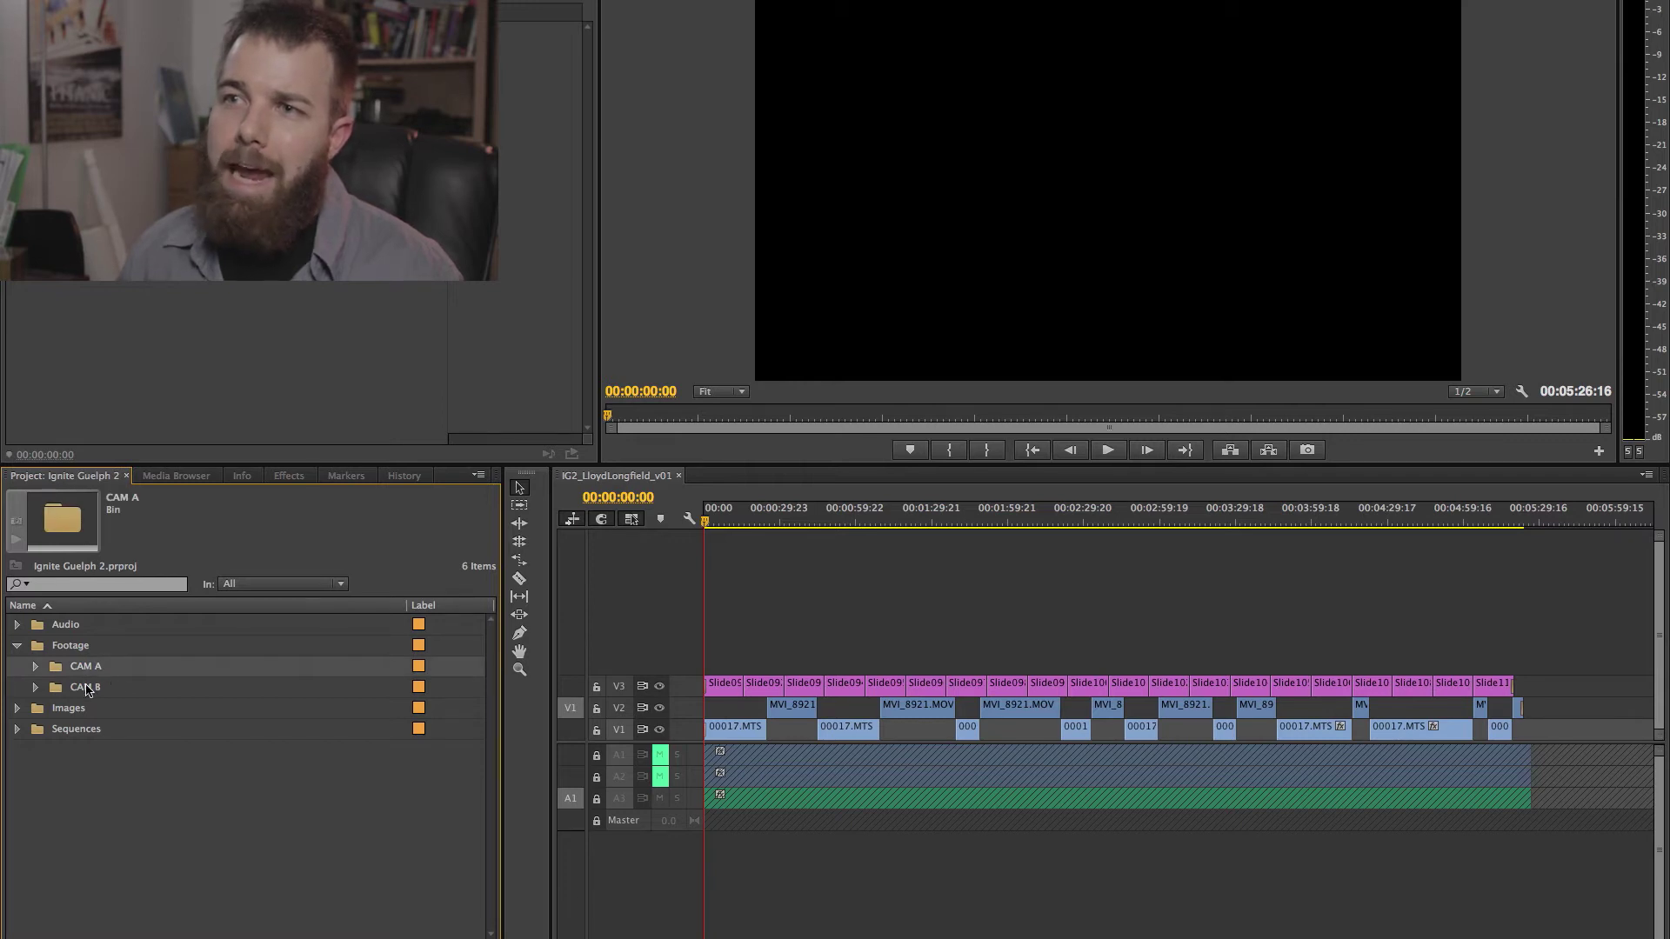
left_click(87, 687)
left_click(17, 646)
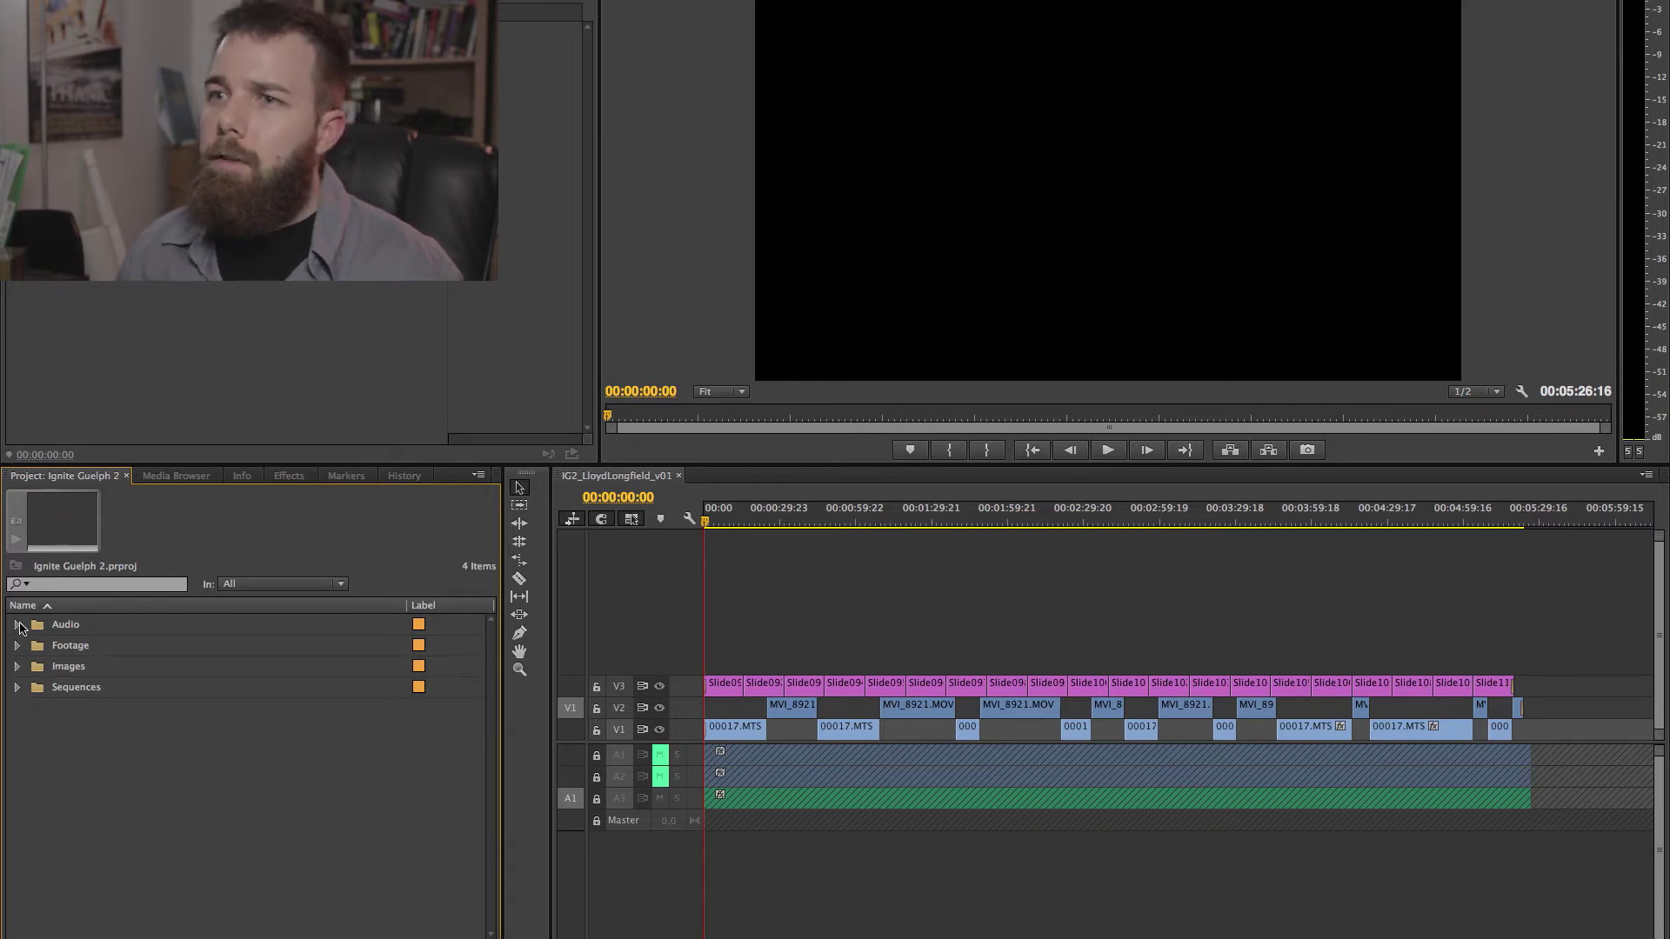
Inspect the PART 01 and PART 02 audio recordings and the sequences in the Sequences bin.
left_click(17, 624)
left_click(91, 648)
left_click(92, 670)
left_click(108, 648)
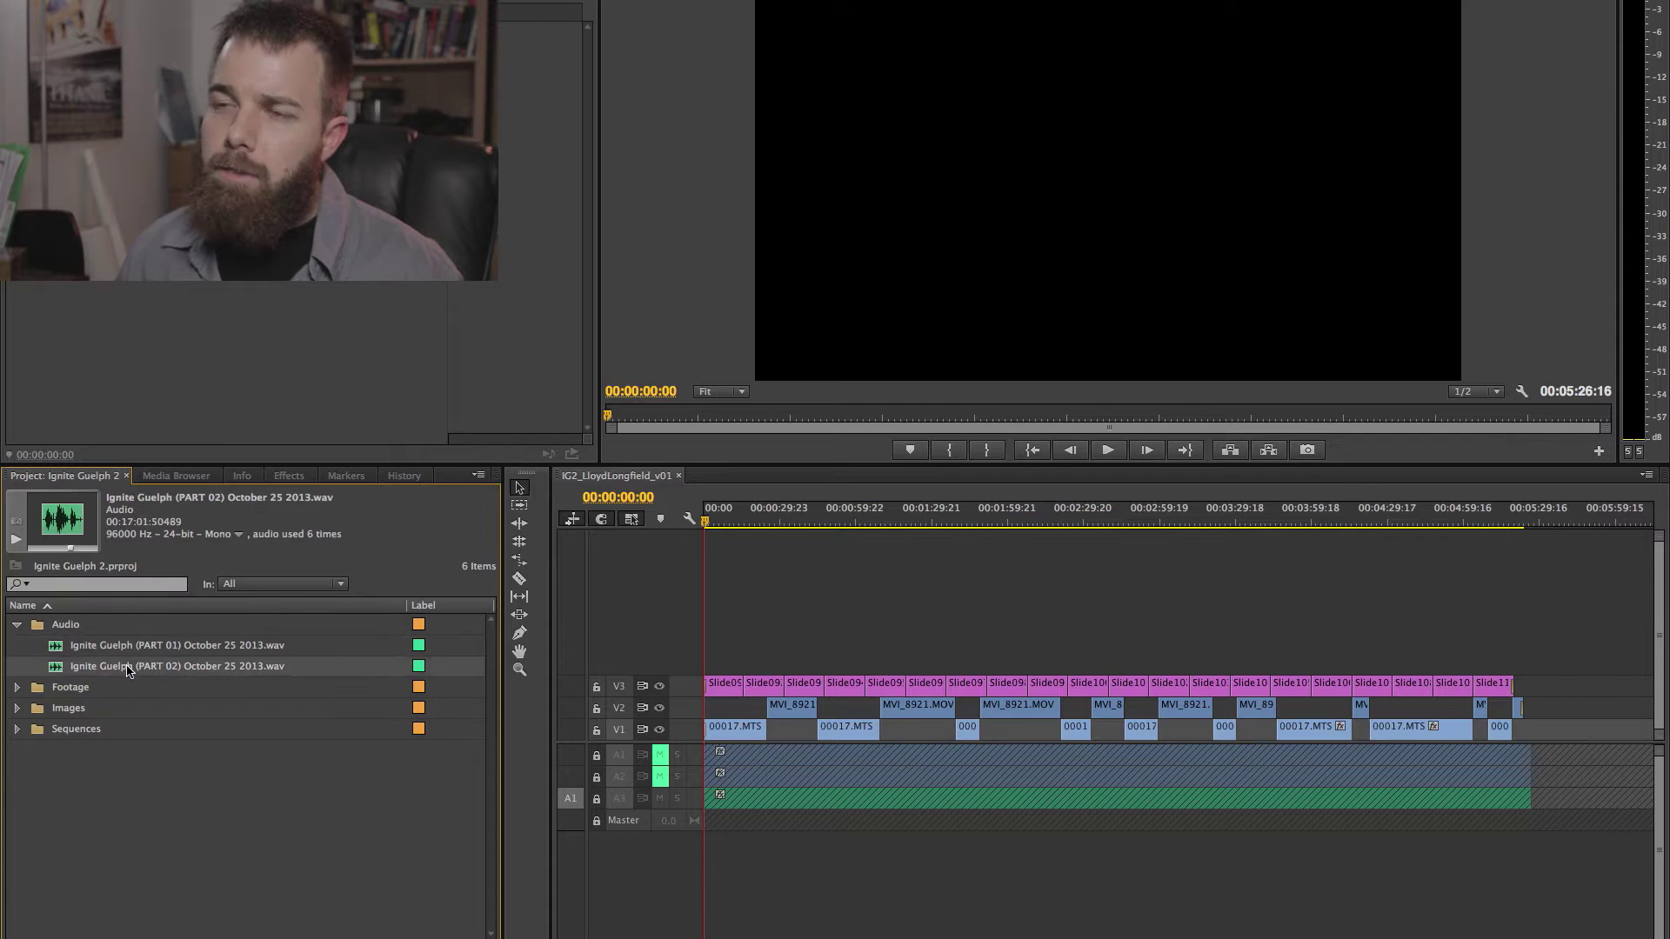
left_click(124, 668)
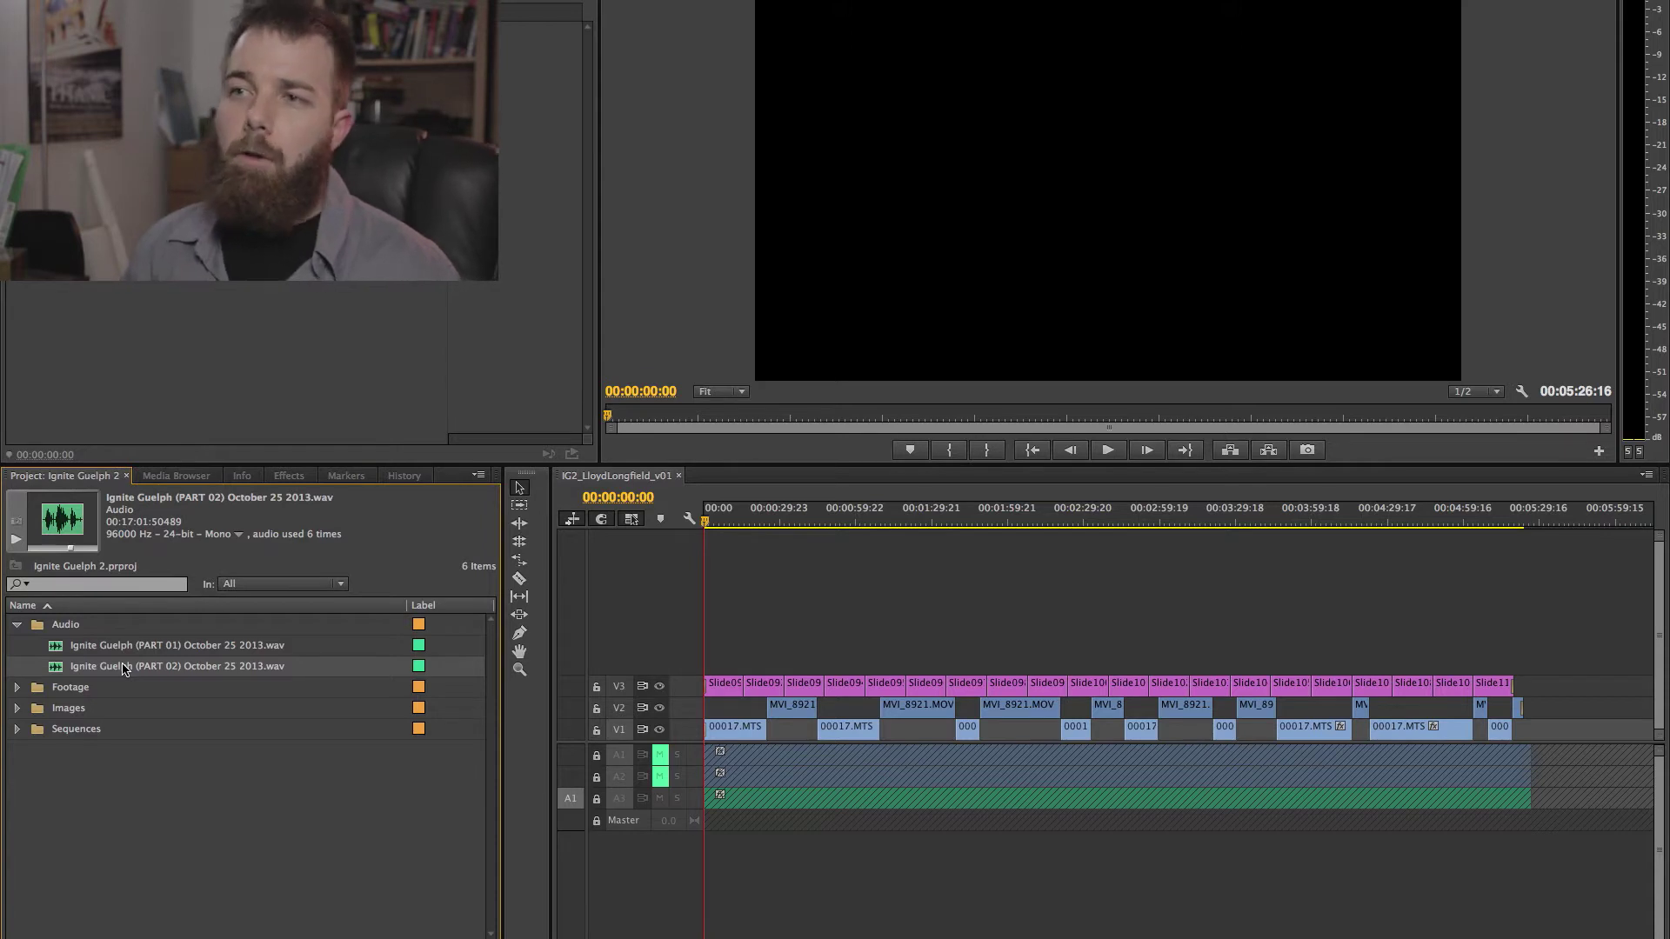
left_click(19, 626)
left_click(18, 689)
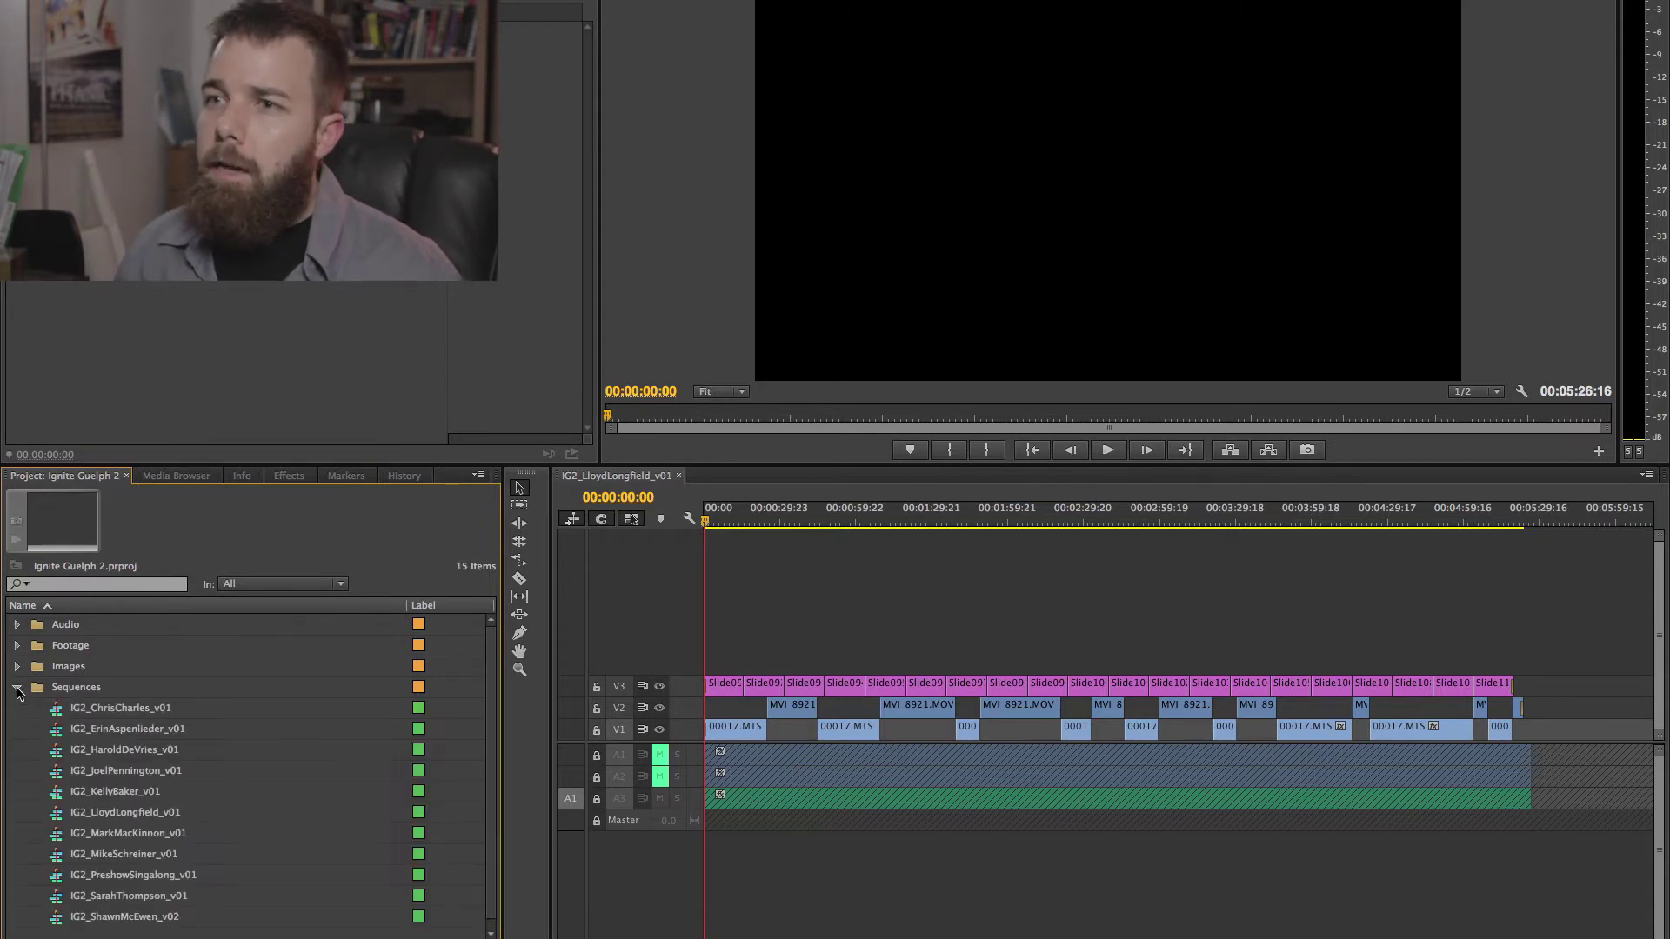
left_click(111, 714)
left_click(145, 917)
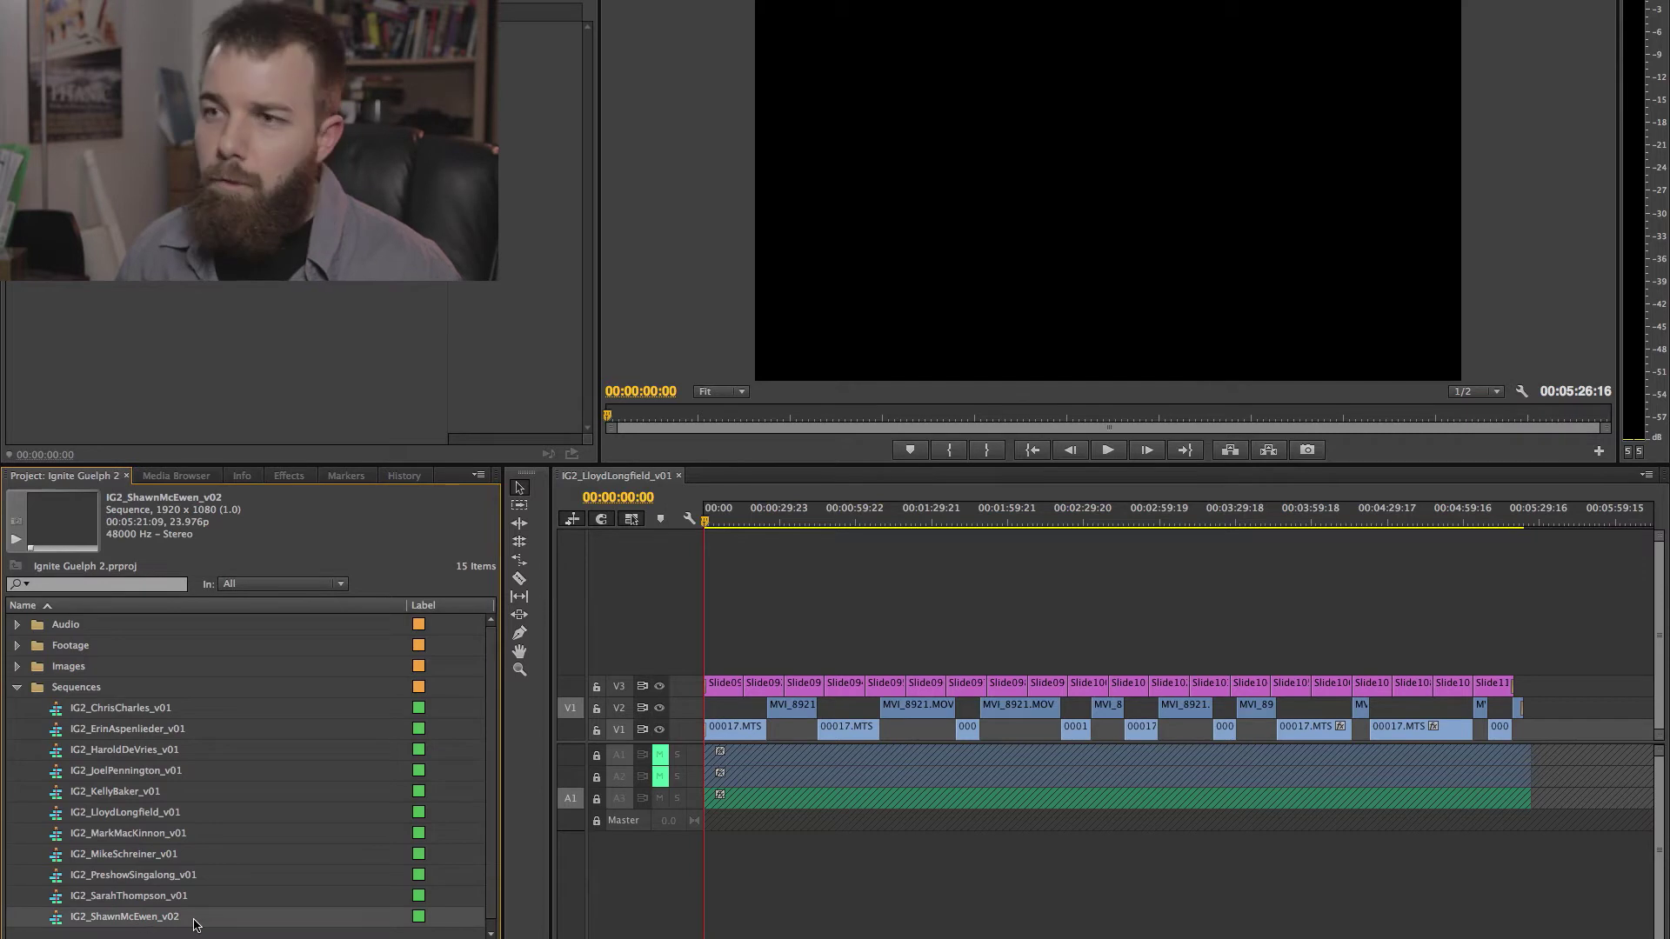
Create a new DSLR 1080p24 sequence in the Sequences bin and begin naming it IG2_.
left_click(78, 692)
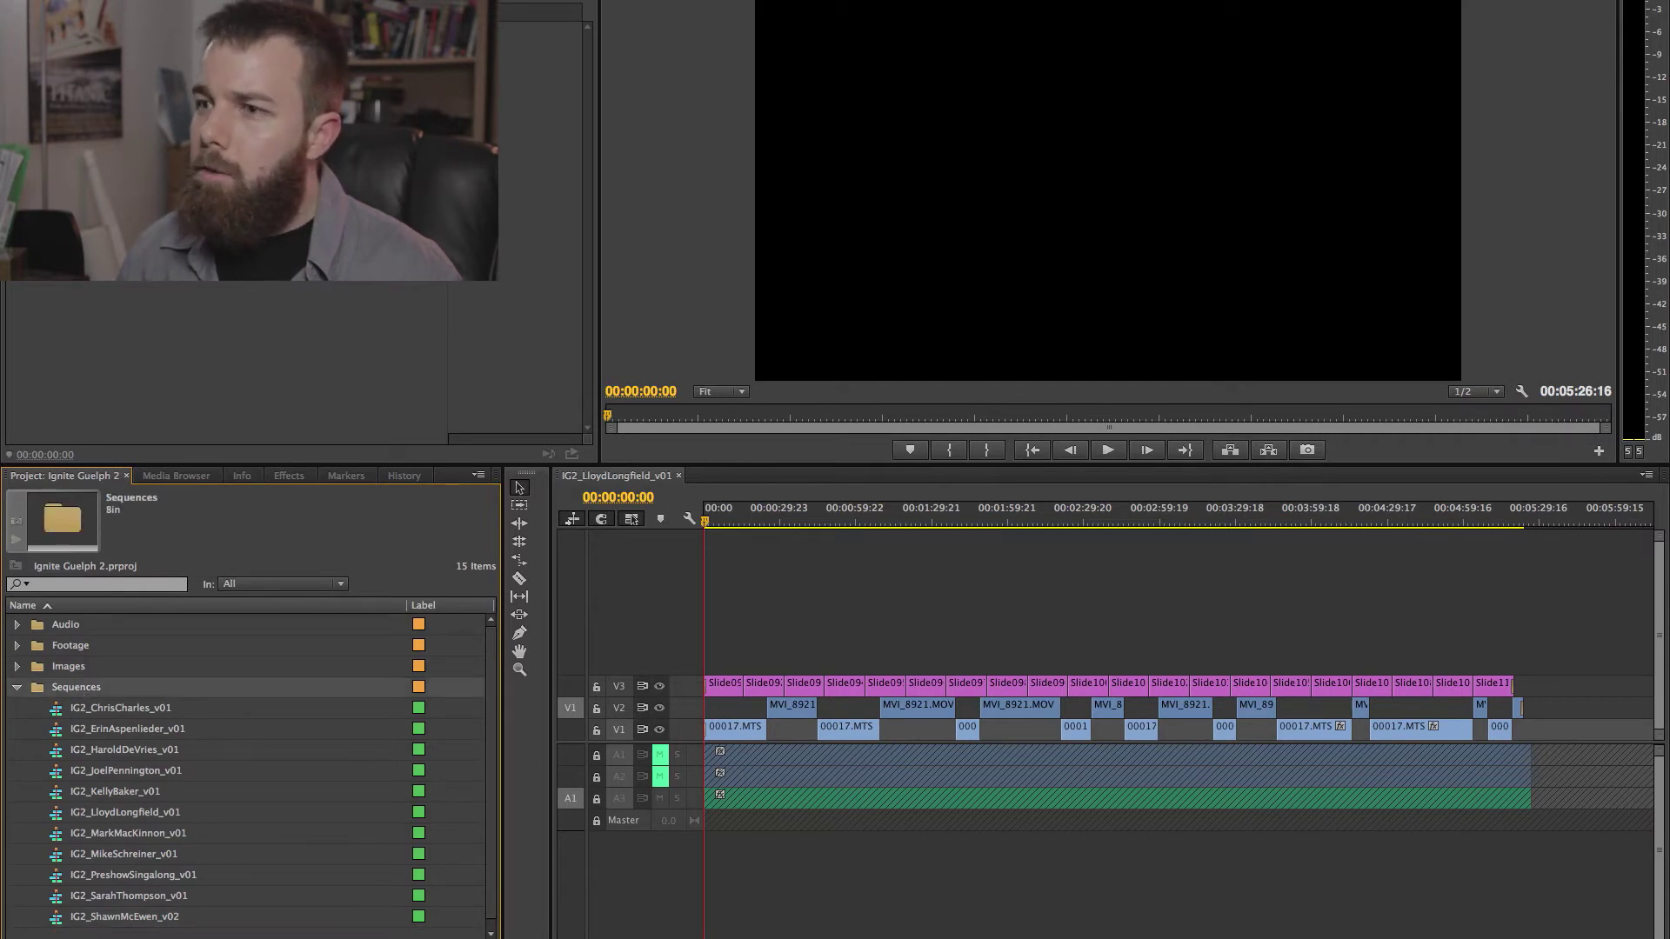
left_click(454, 935)
left_click(478, 802)
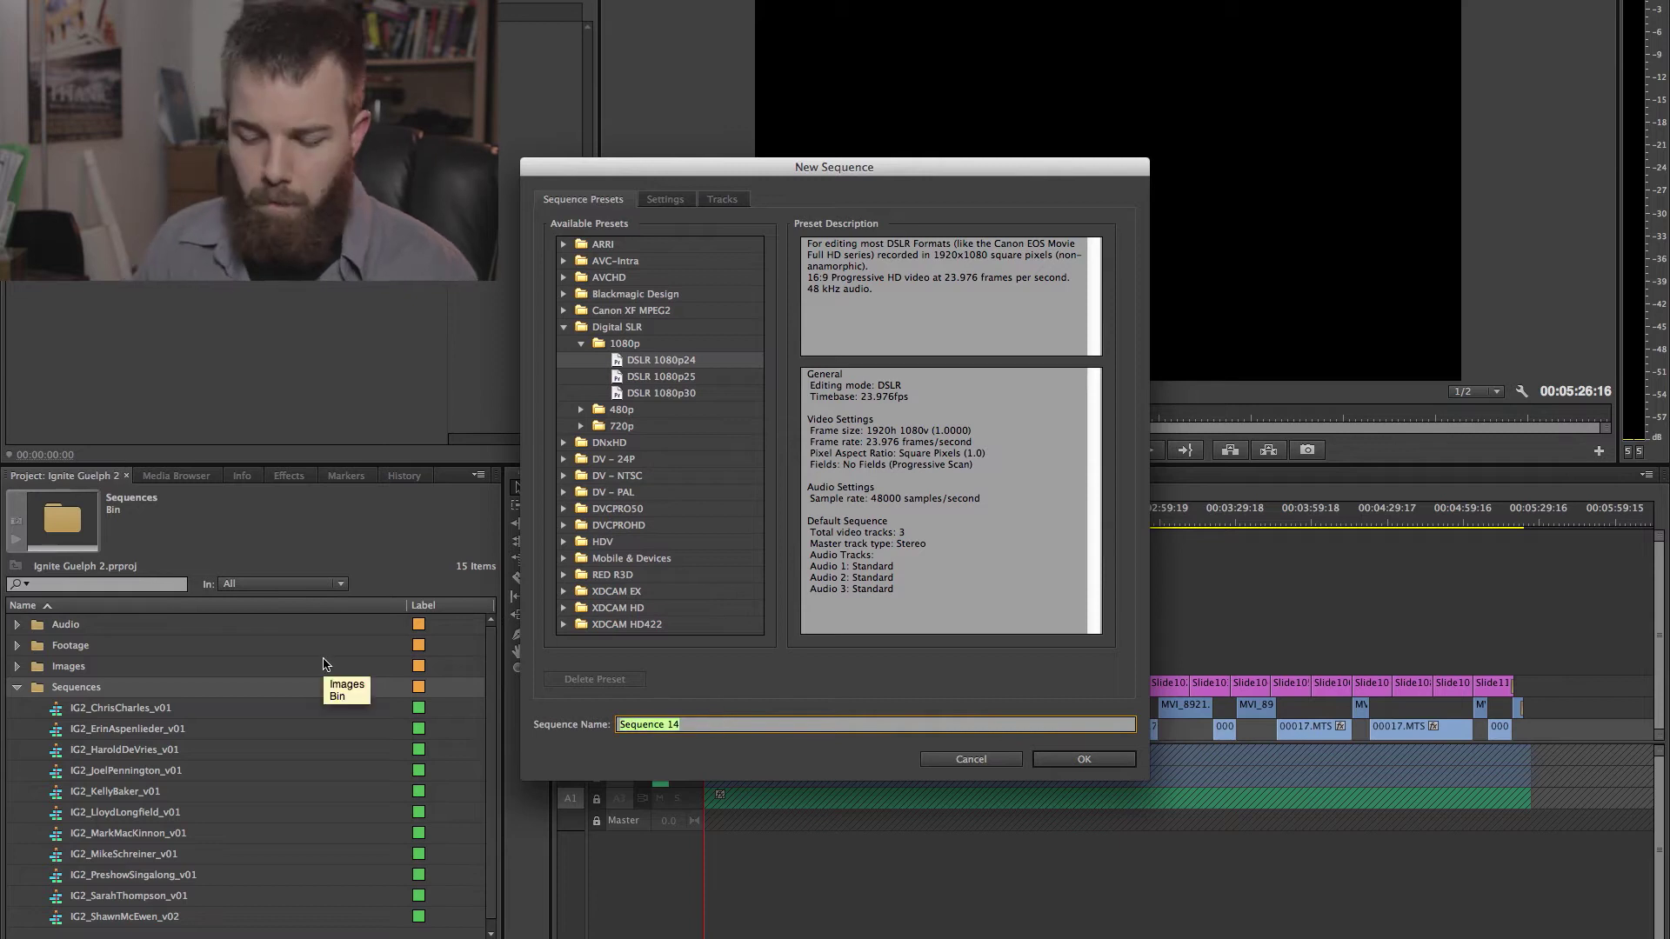
type("IG2_")
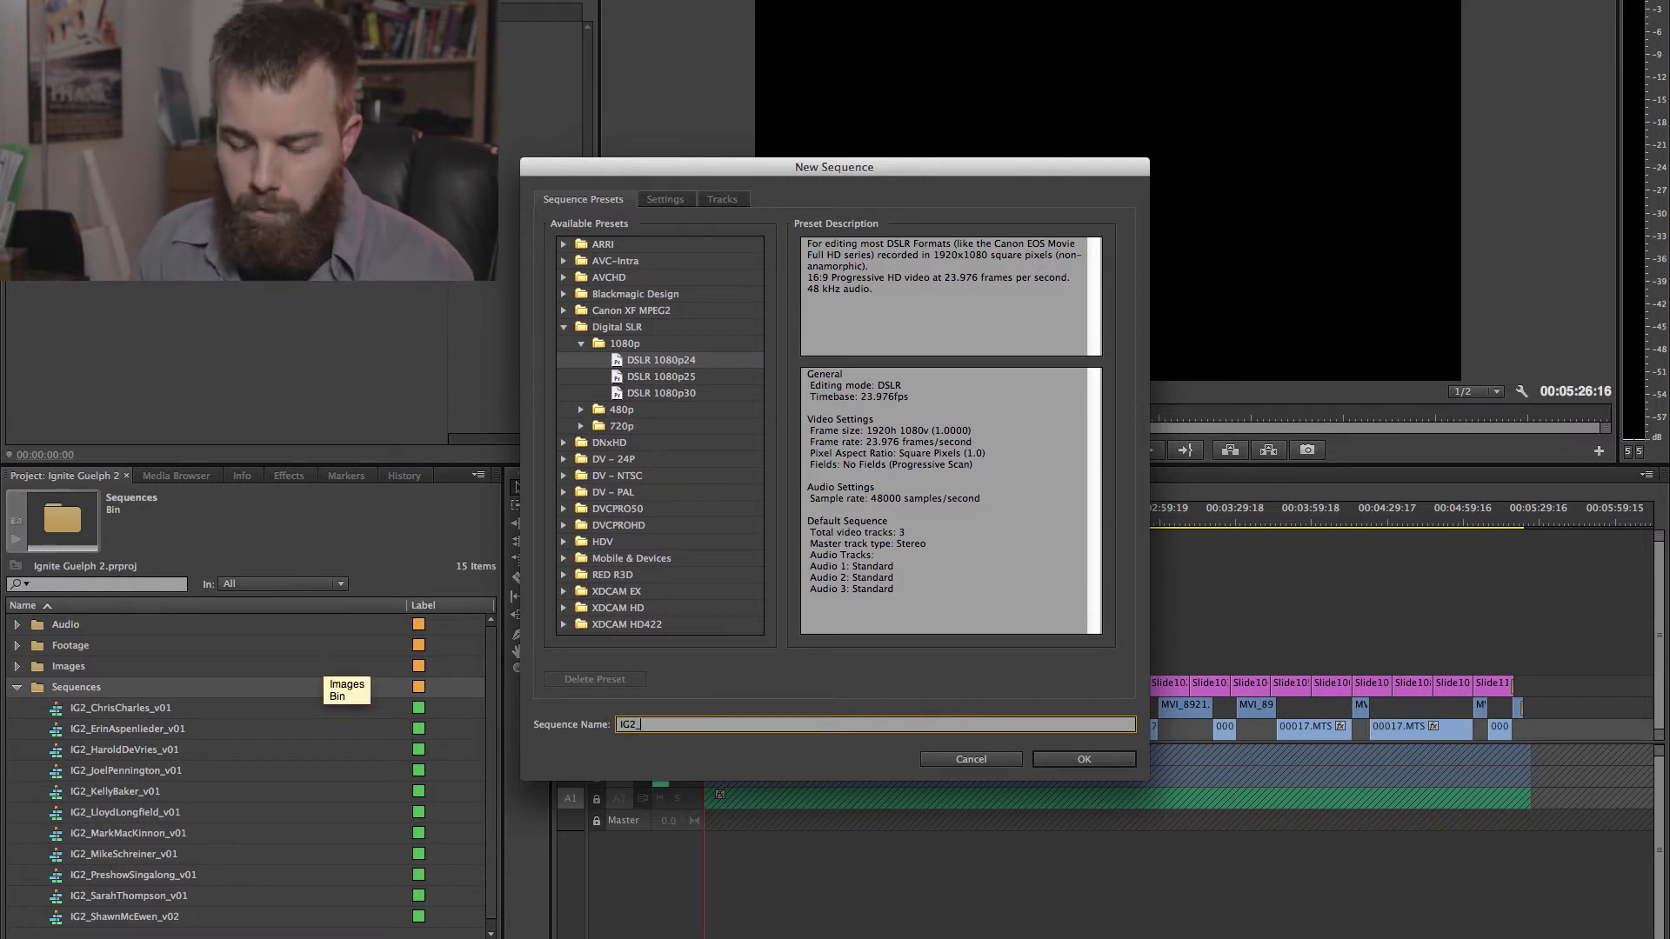
key("ctrl+Up")
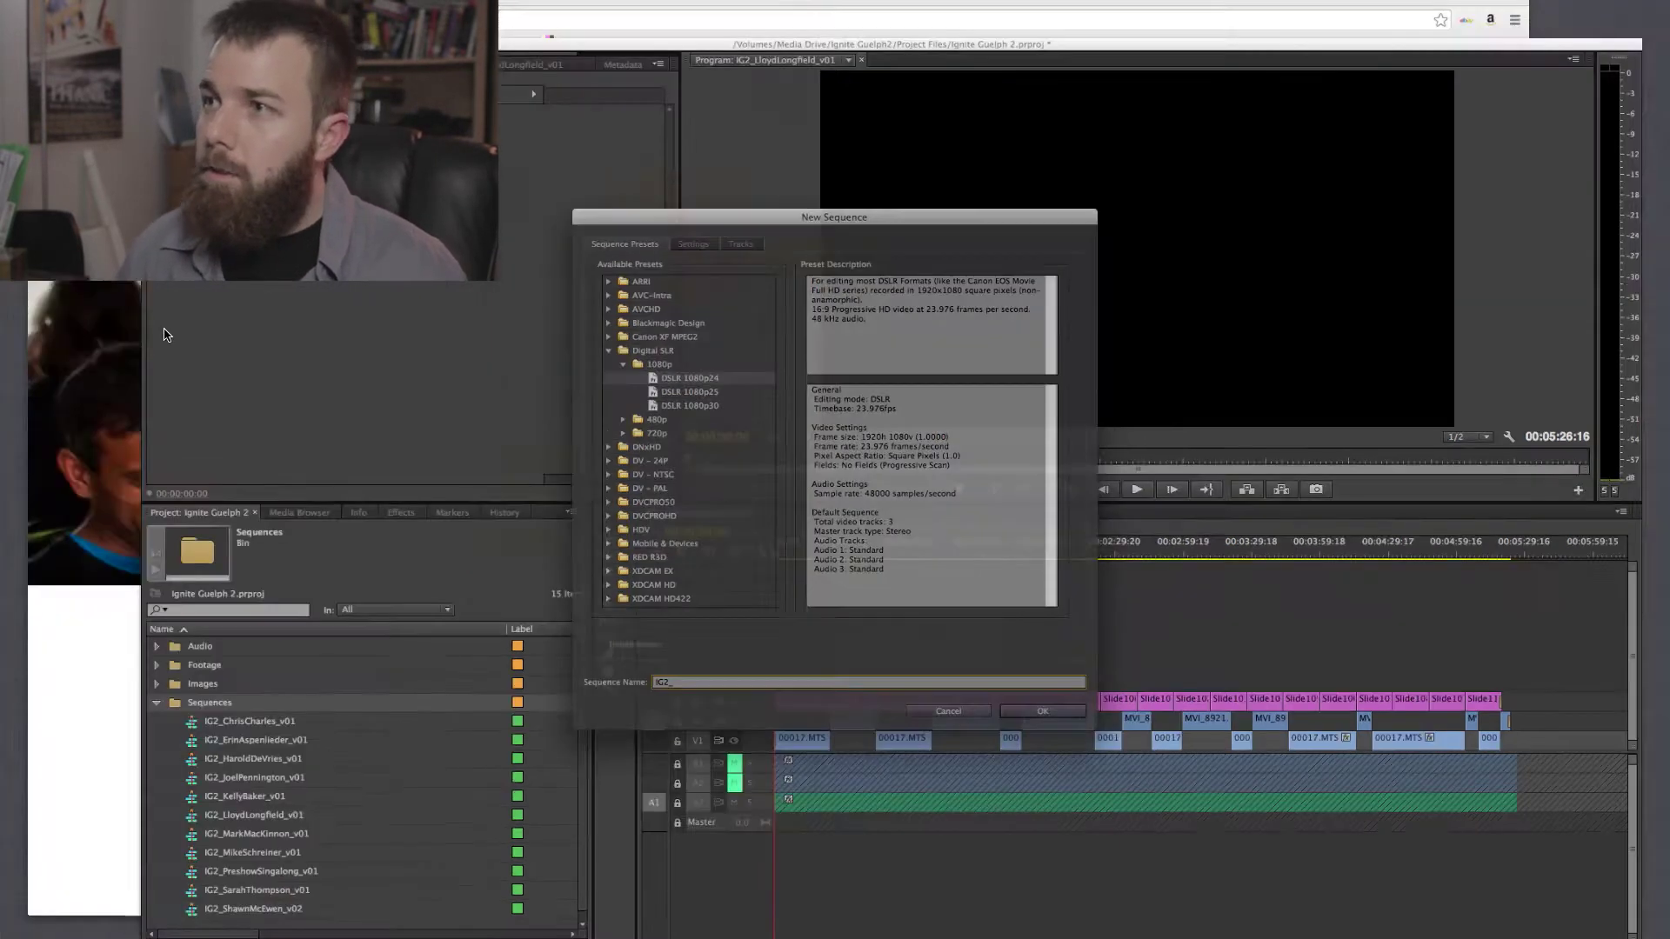
Open the Ignite Guelph 2 event page and select the last Second Half speaker's name.
left_click(592, 174)
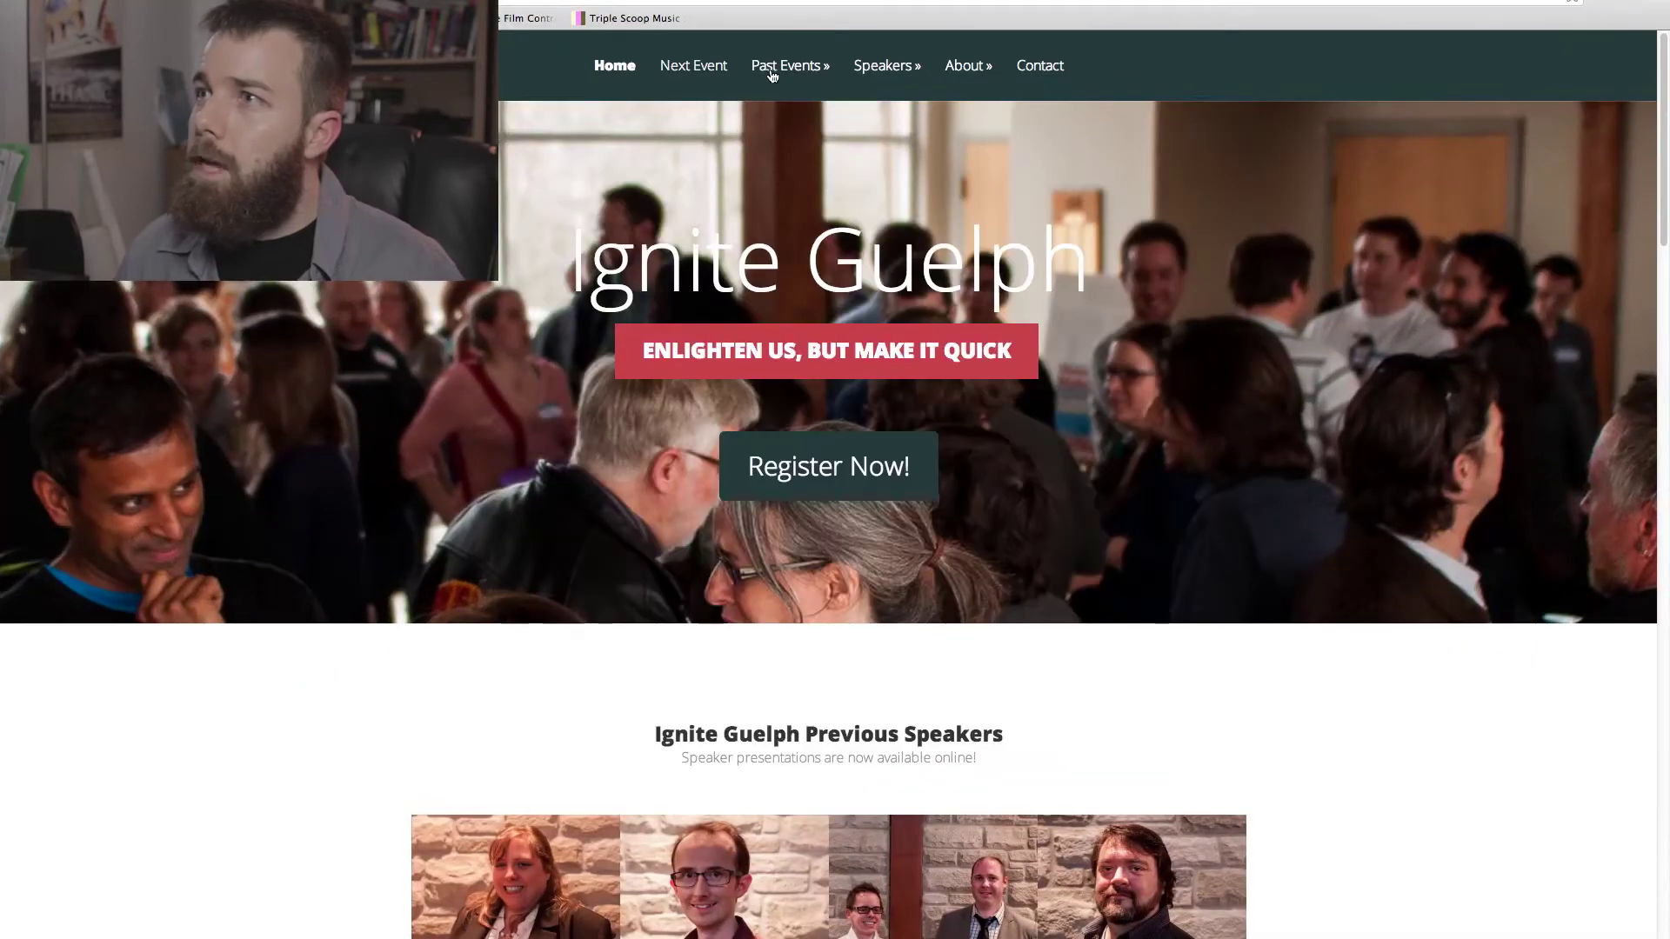
mouse_move(780, 75)
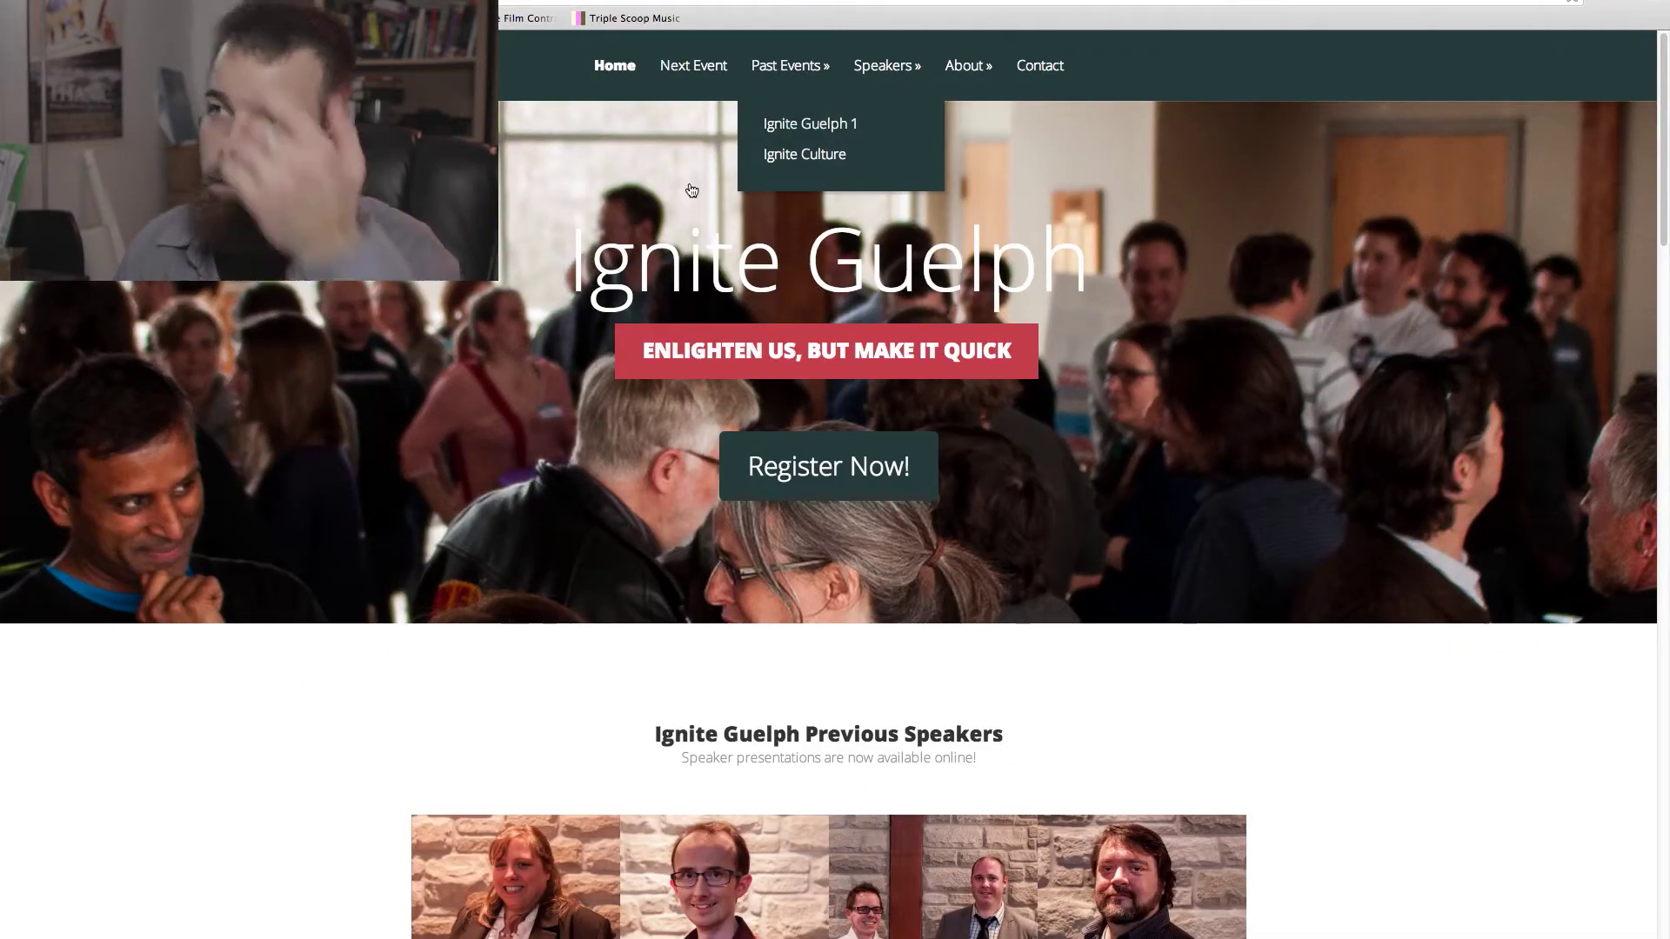
left_click(828, 466)
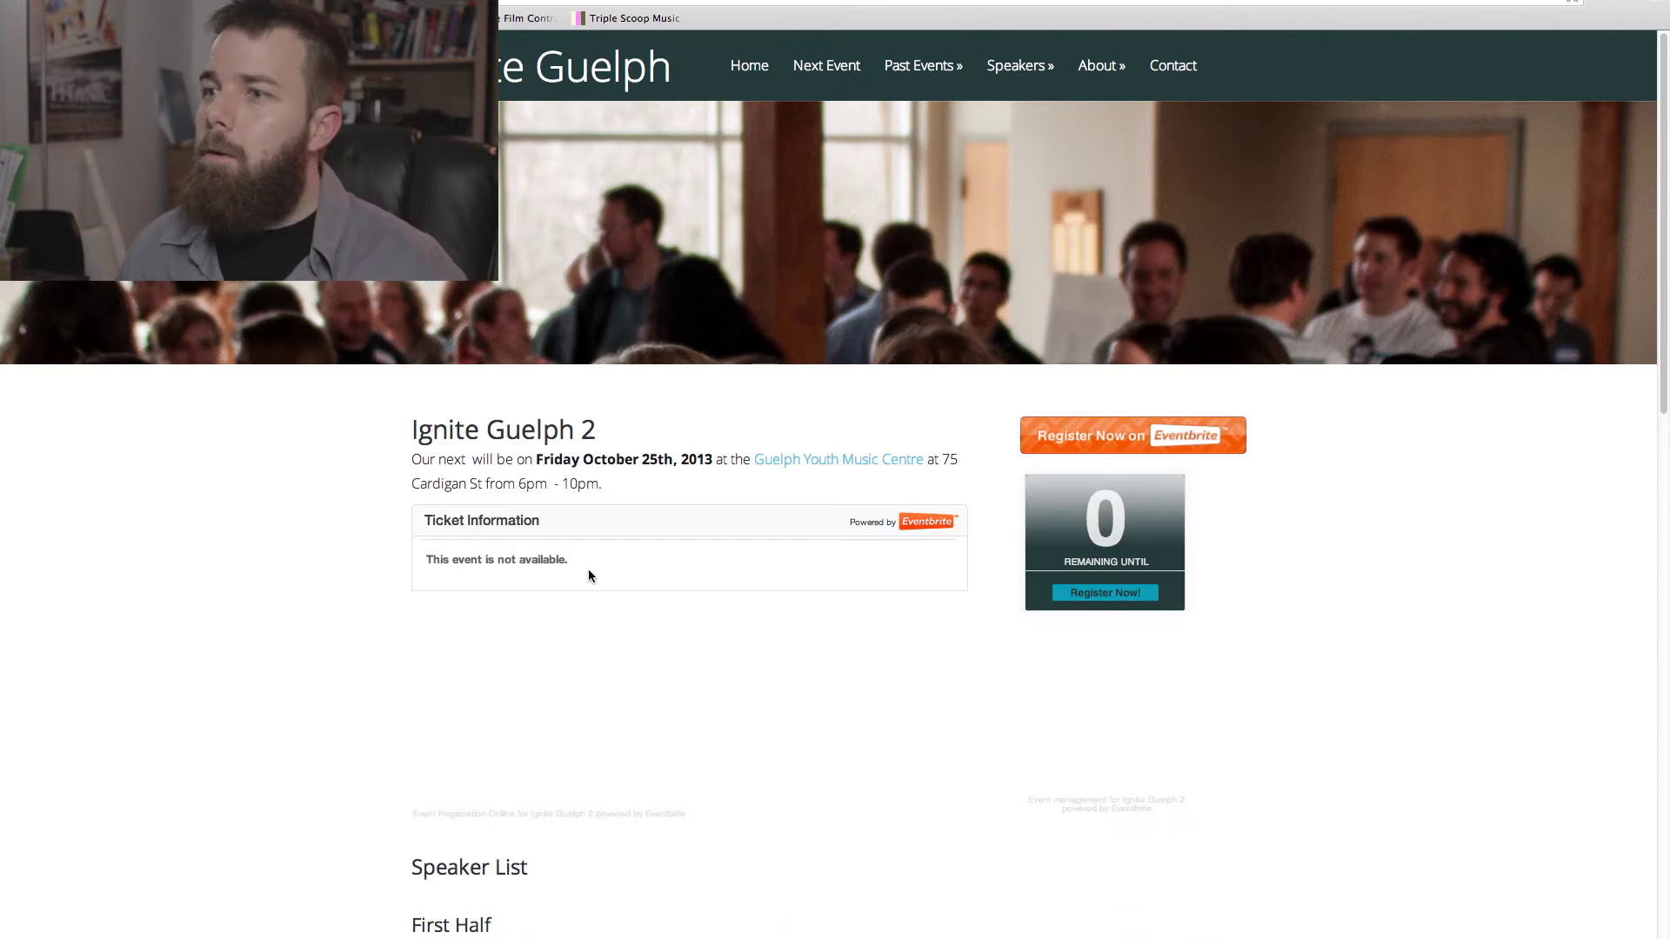
scroll(588, 569, "down", 7)
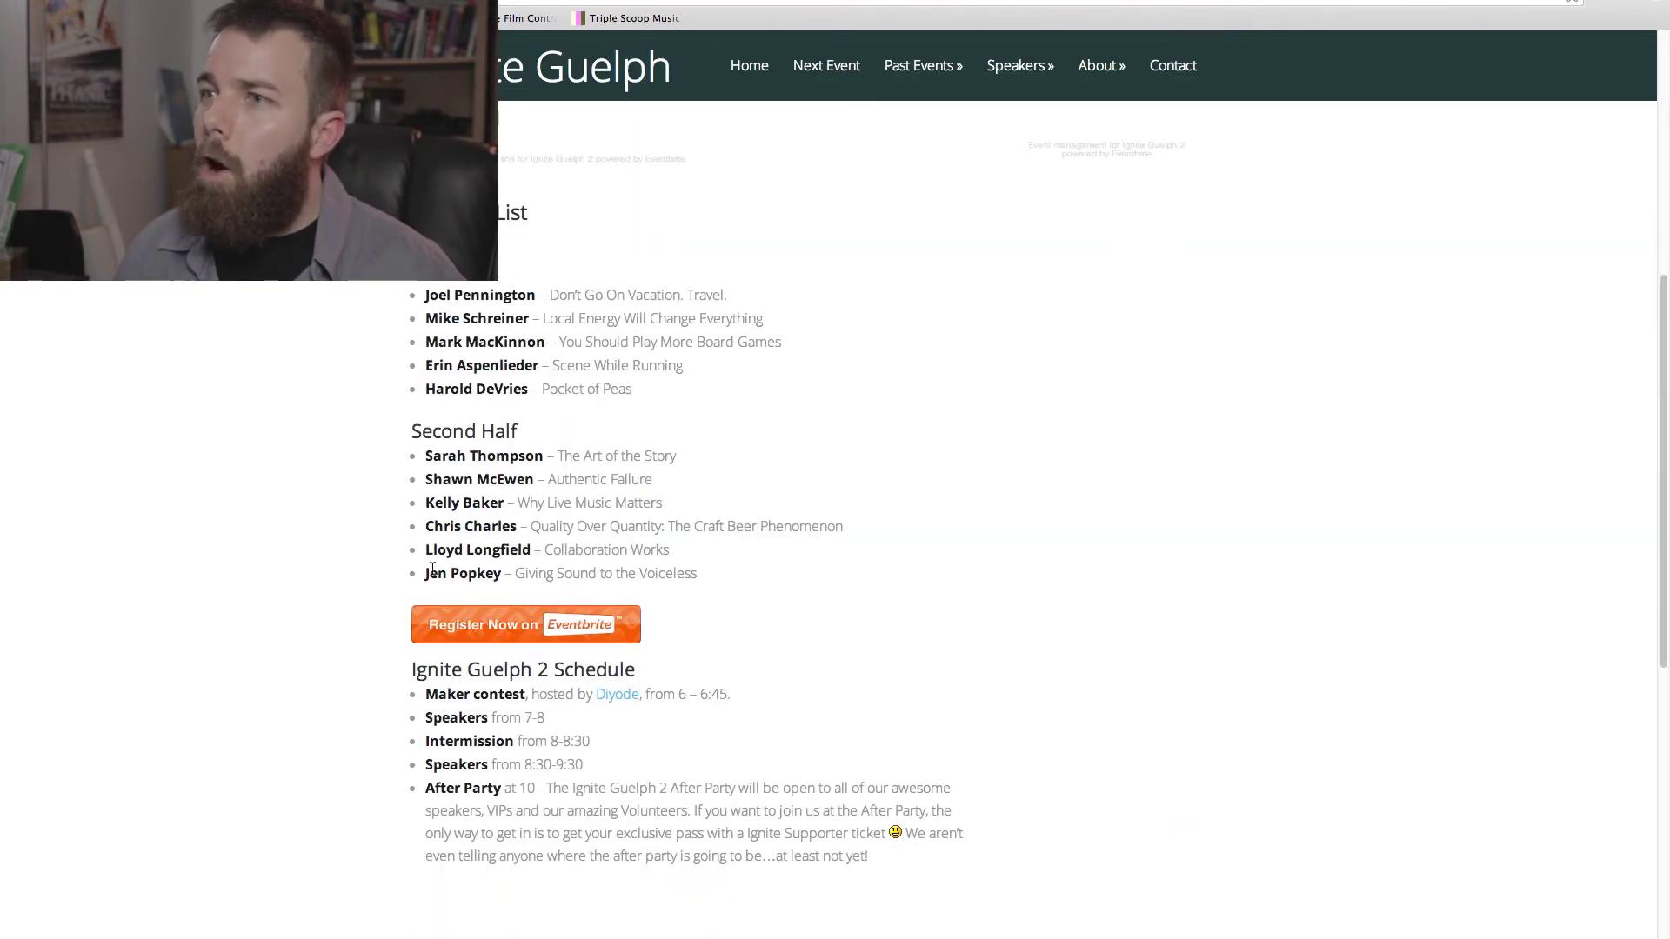
left_click_drag(425, 574, 501, 573)
key("super+c")
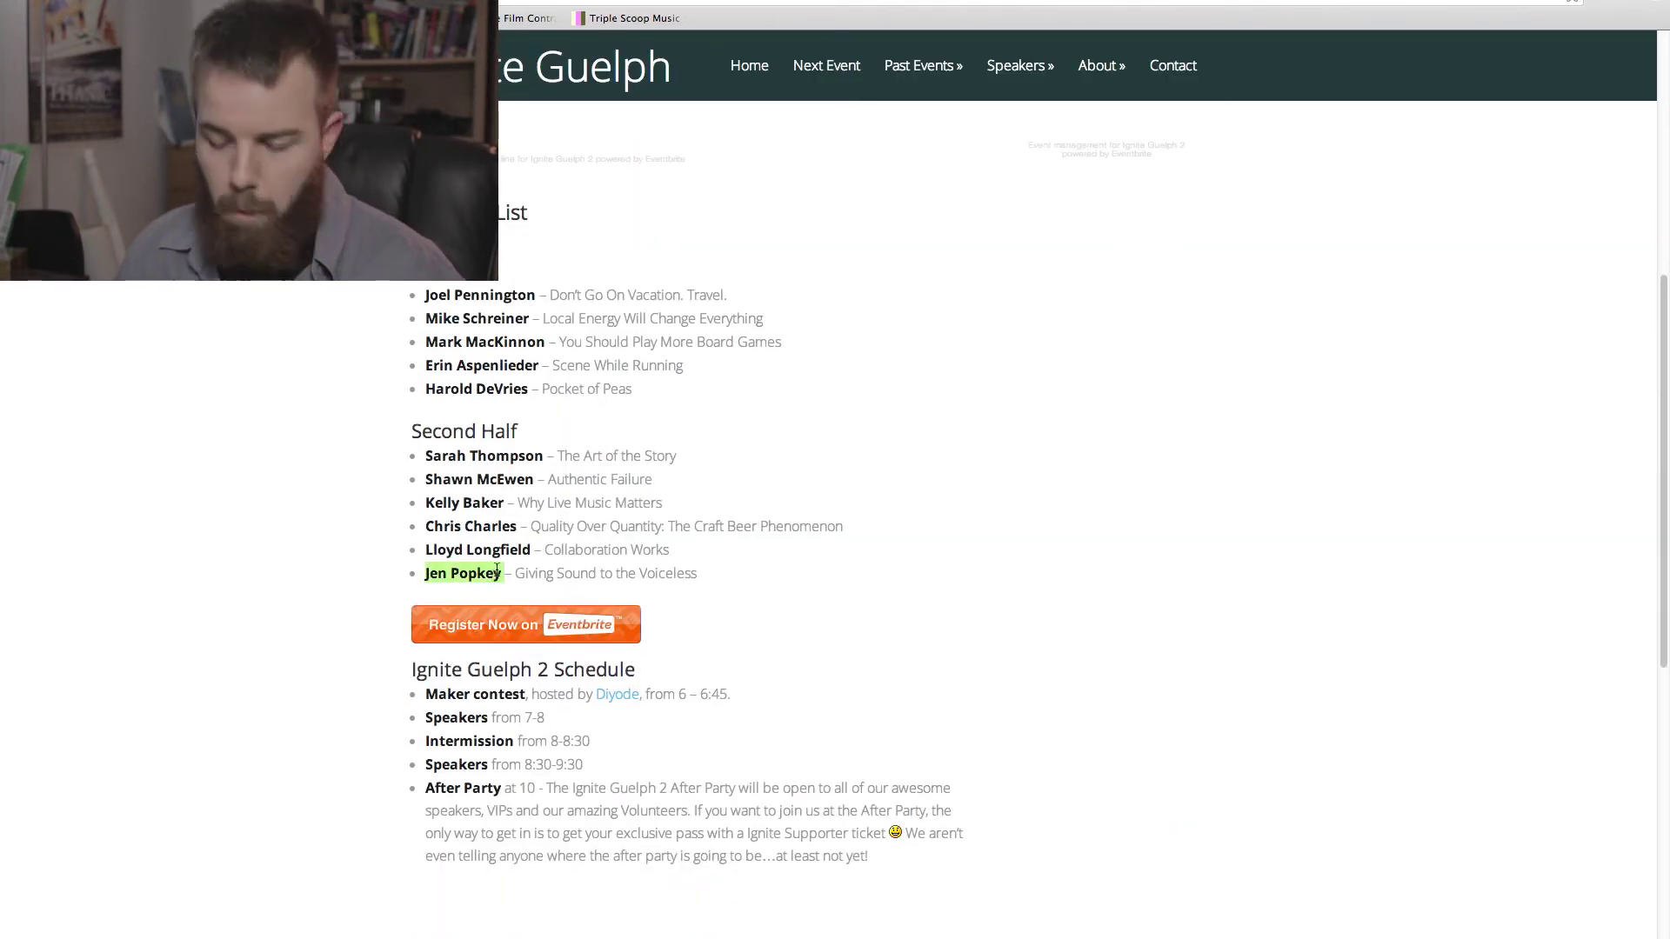
key("ctrl+Up")
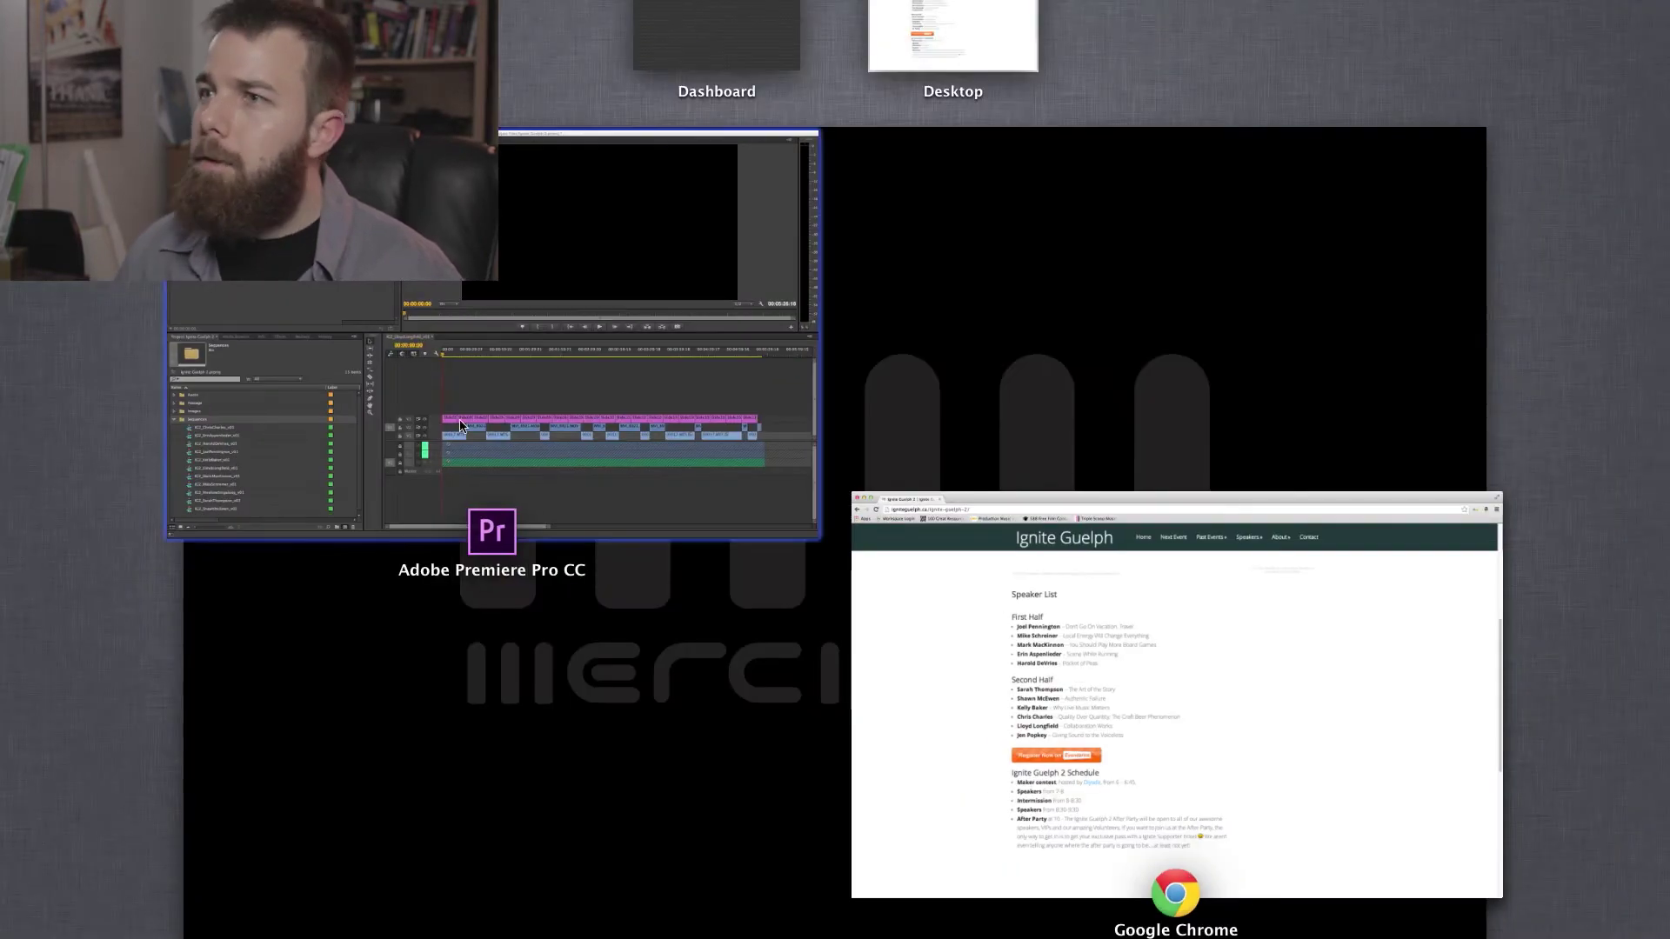
left_click(575, 503)
Name the sequence IG2_ plus the speaker's name without spaces and _v01, then create it.
left_click(744, 724)
key("super+v")
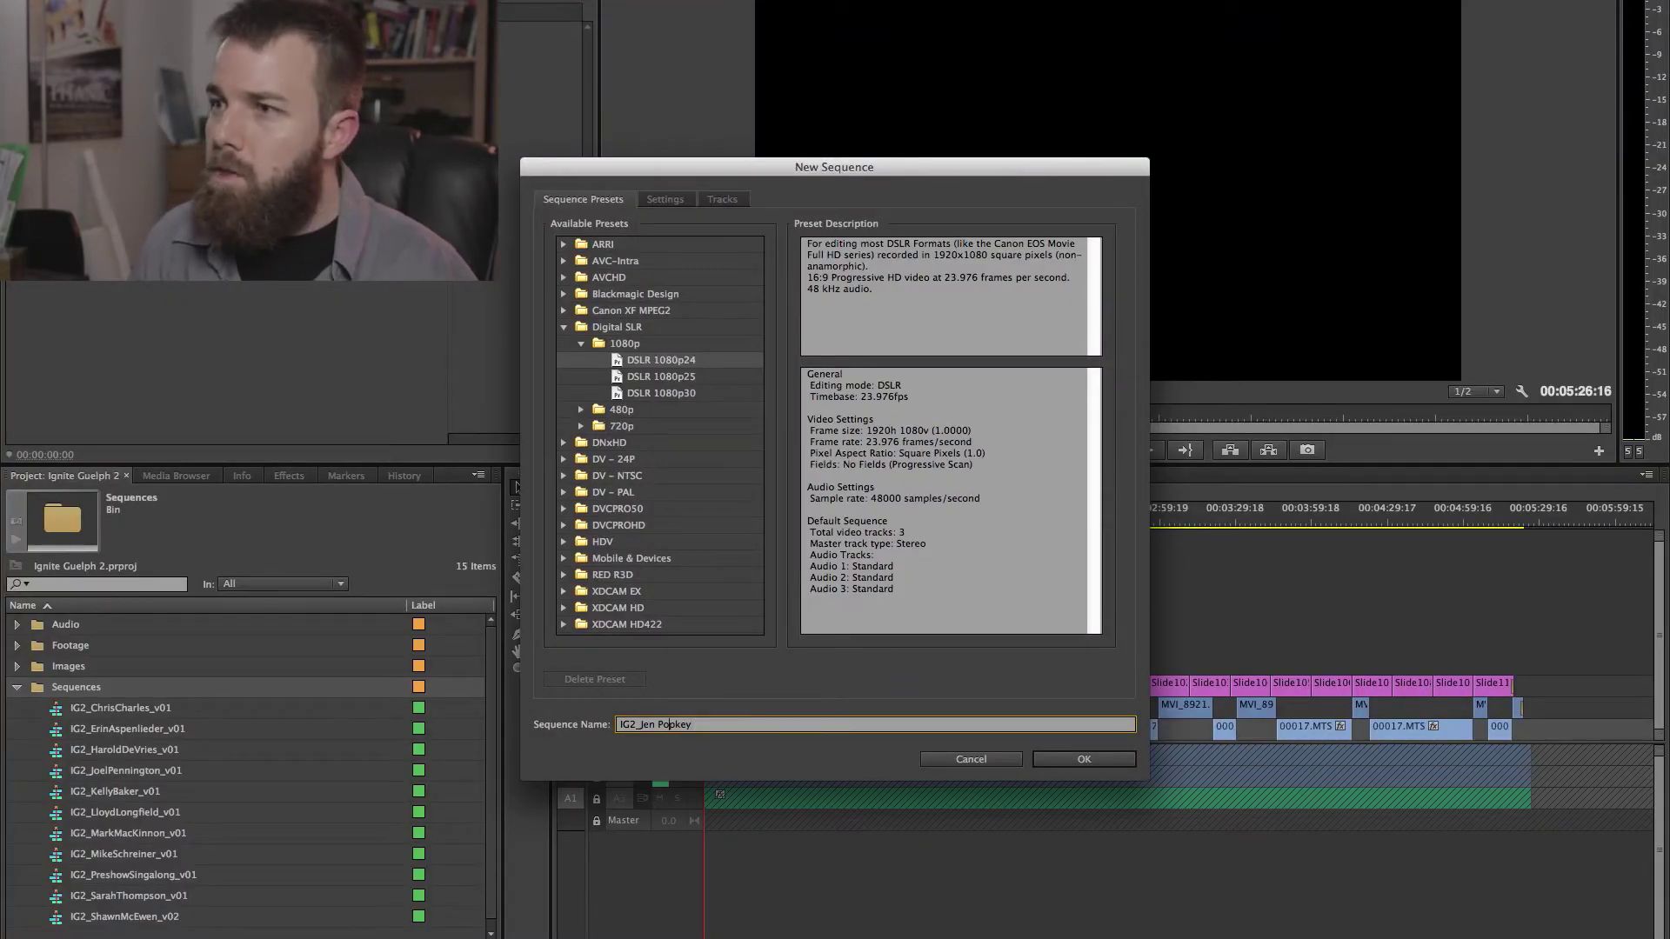
left_click(657, 725)
key("BackSpace")
type("_v01")
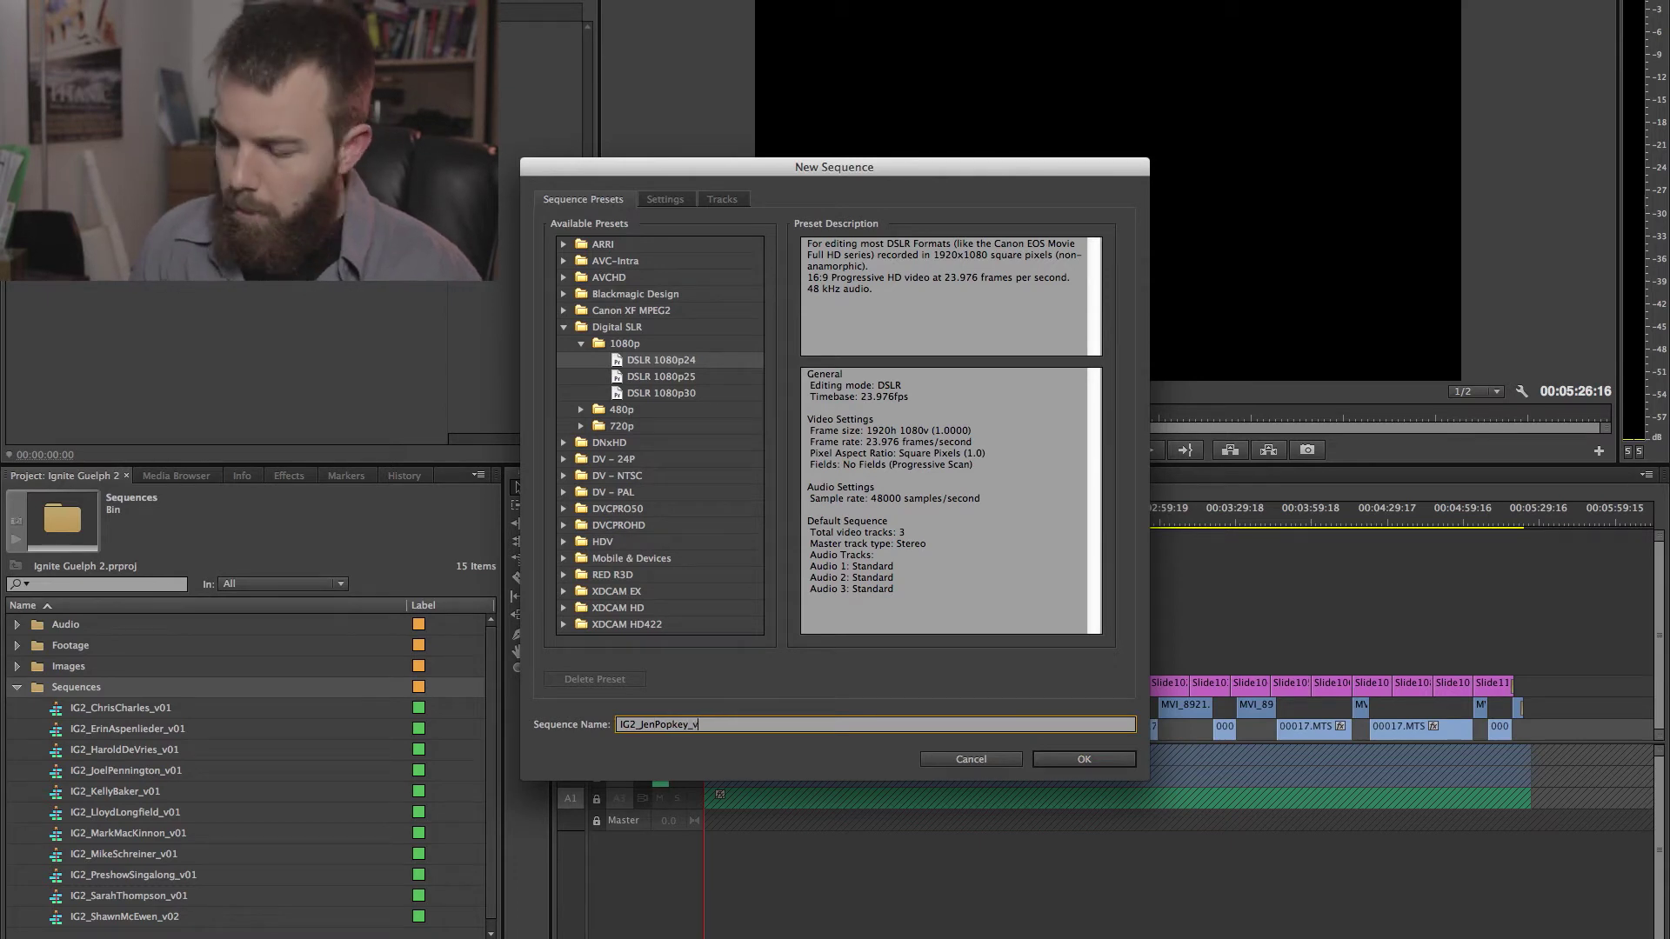
left_click(1114, 757)
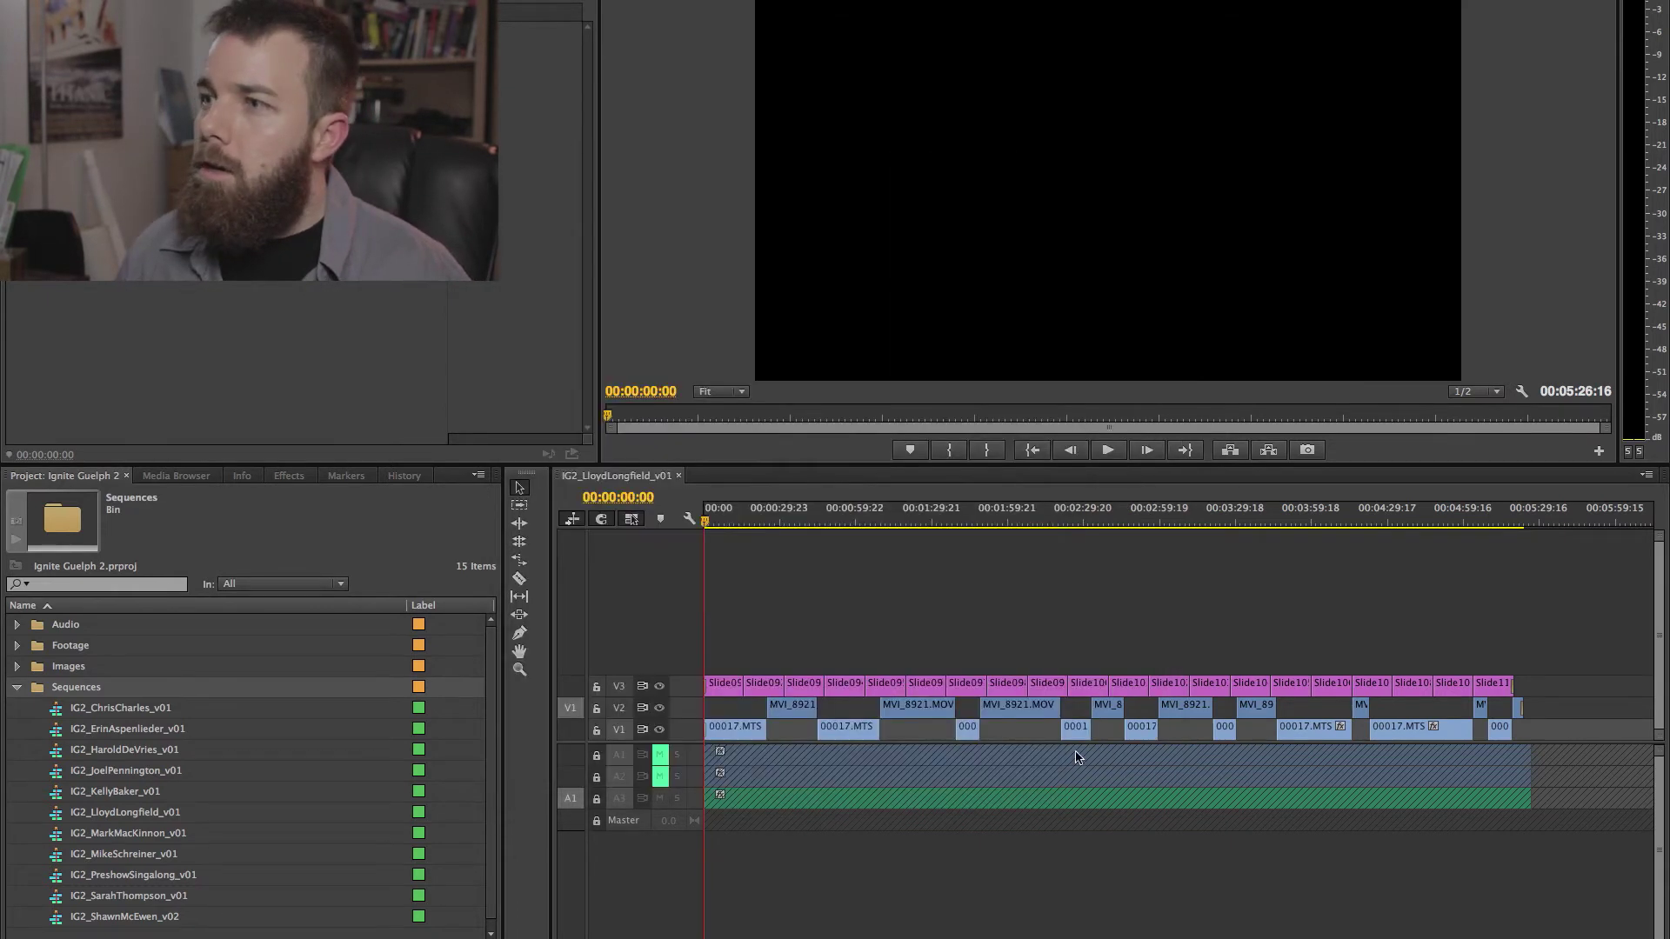
Close the other open sequence and load CAM A clip 00018.MTS into the Source Monitor.
left_click(659, 477)
left_click(681, 477)
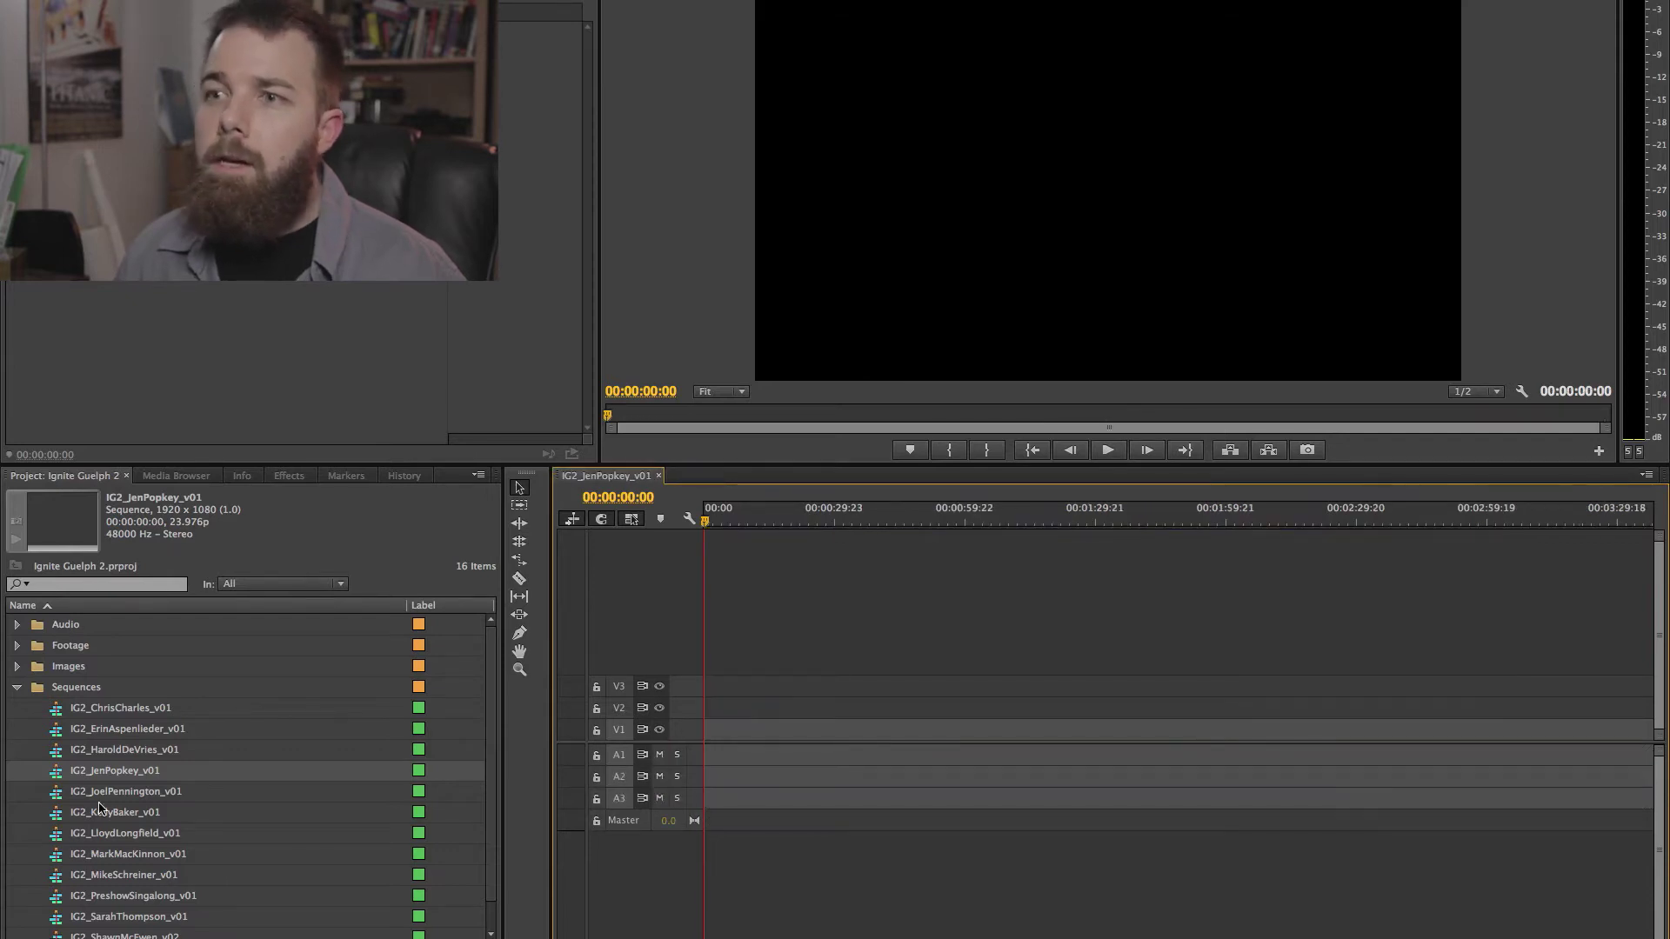
left_click(17, 687)
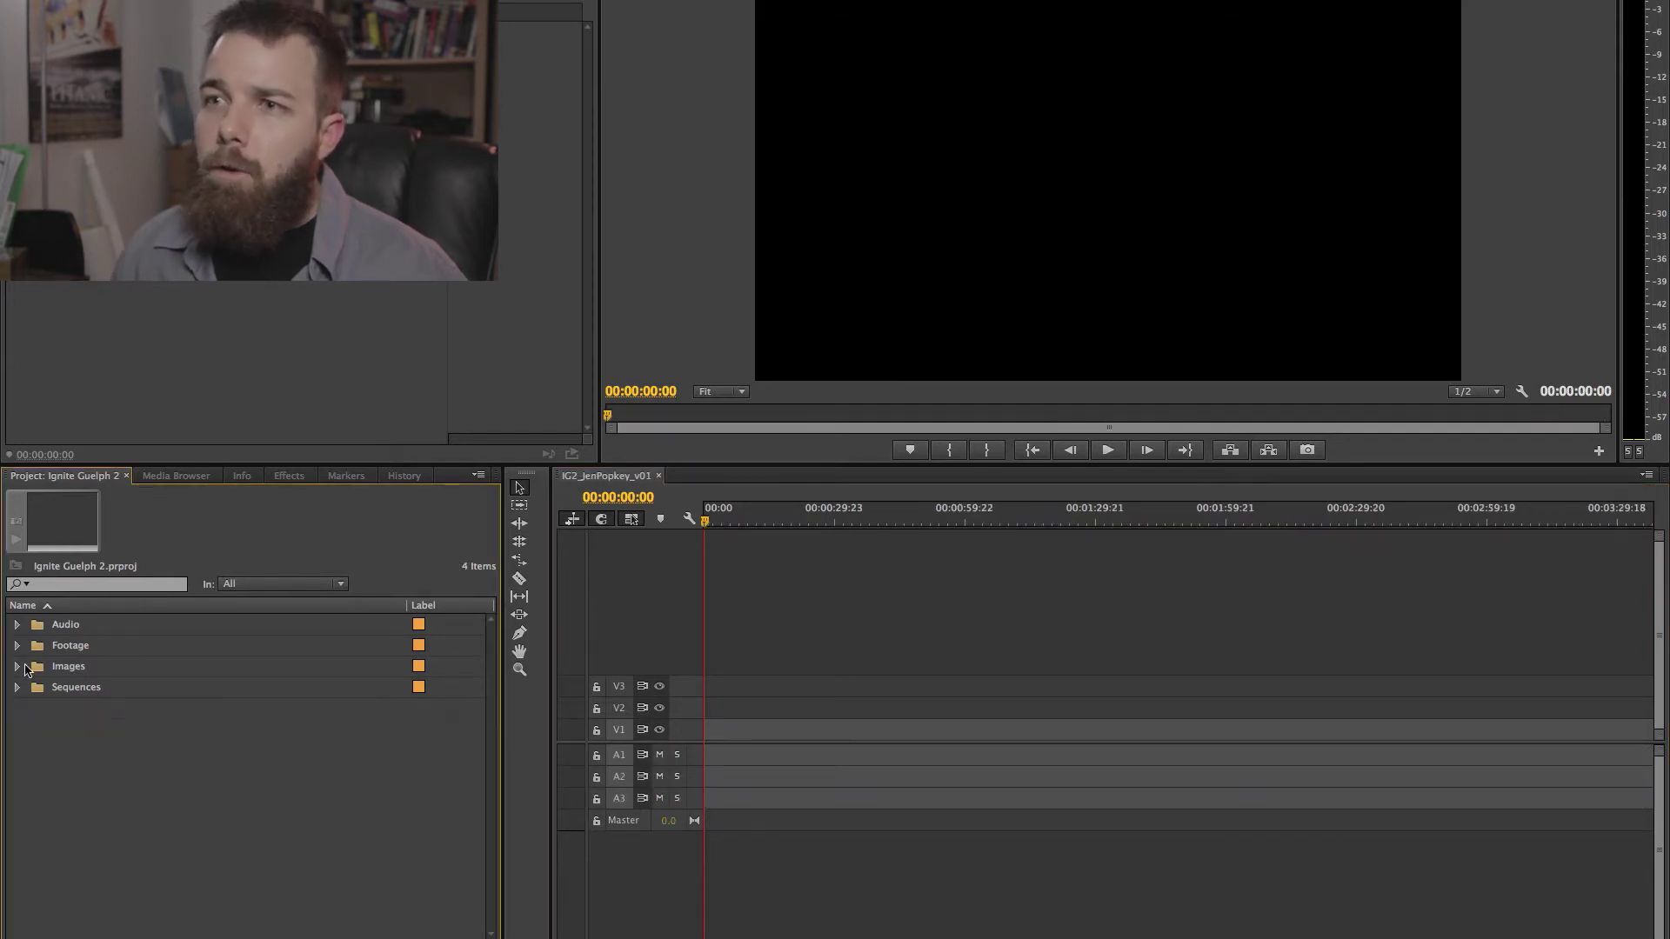
left_click(17, 646)
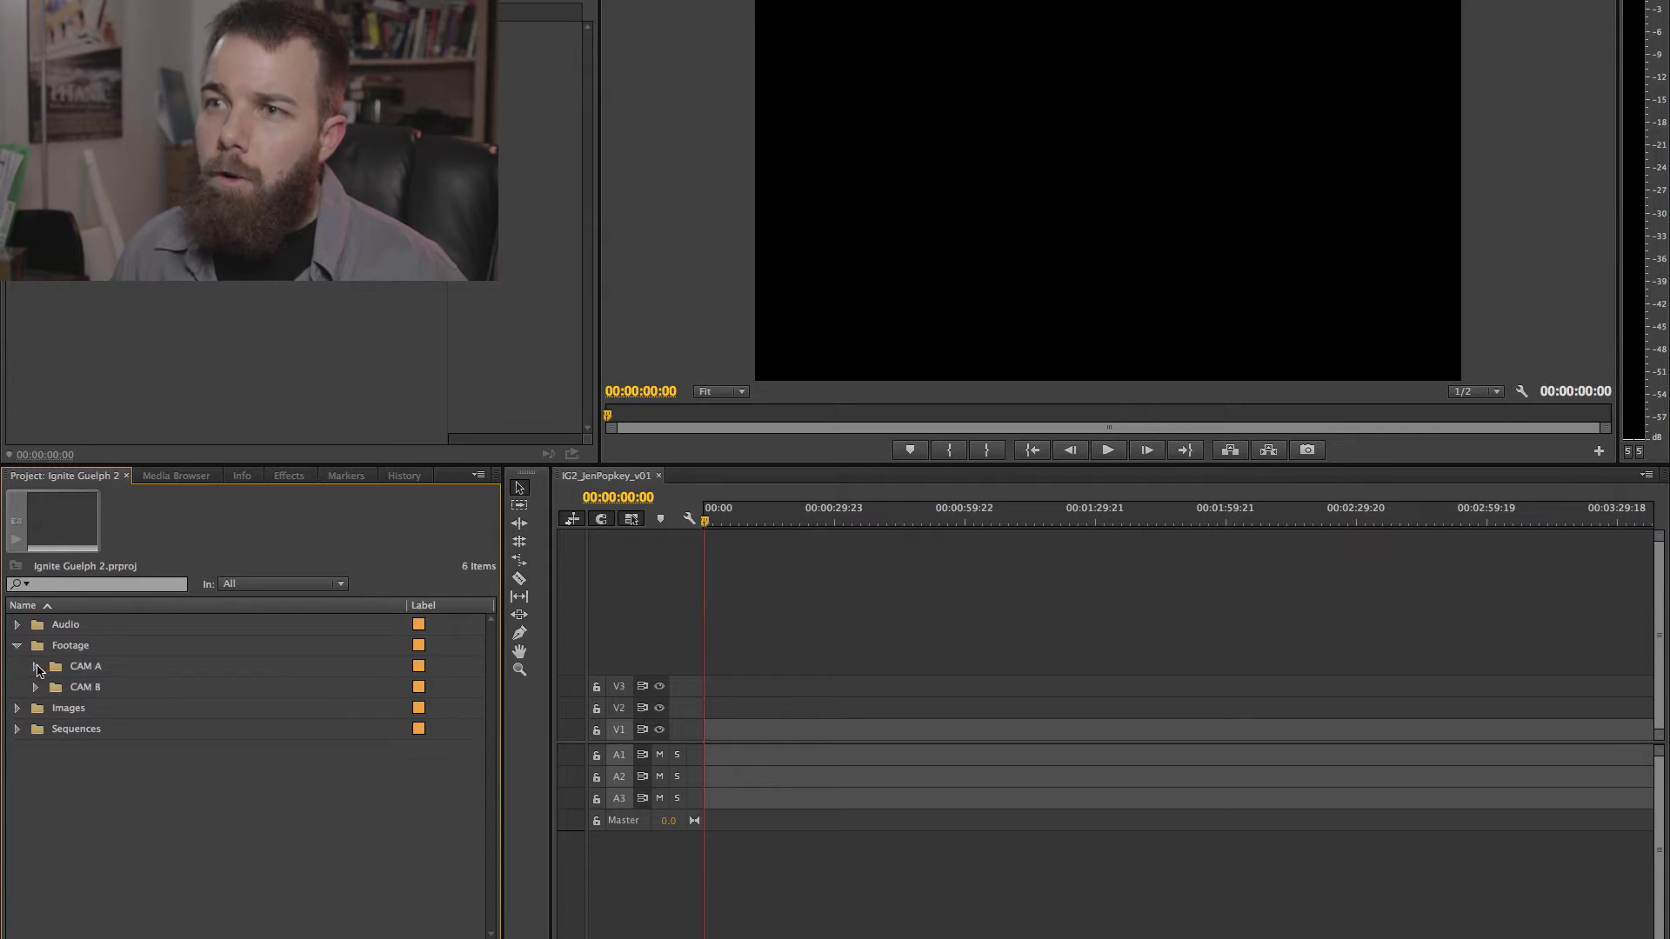
left_click(35, 666)
scroll(109, 746, "down", 5)
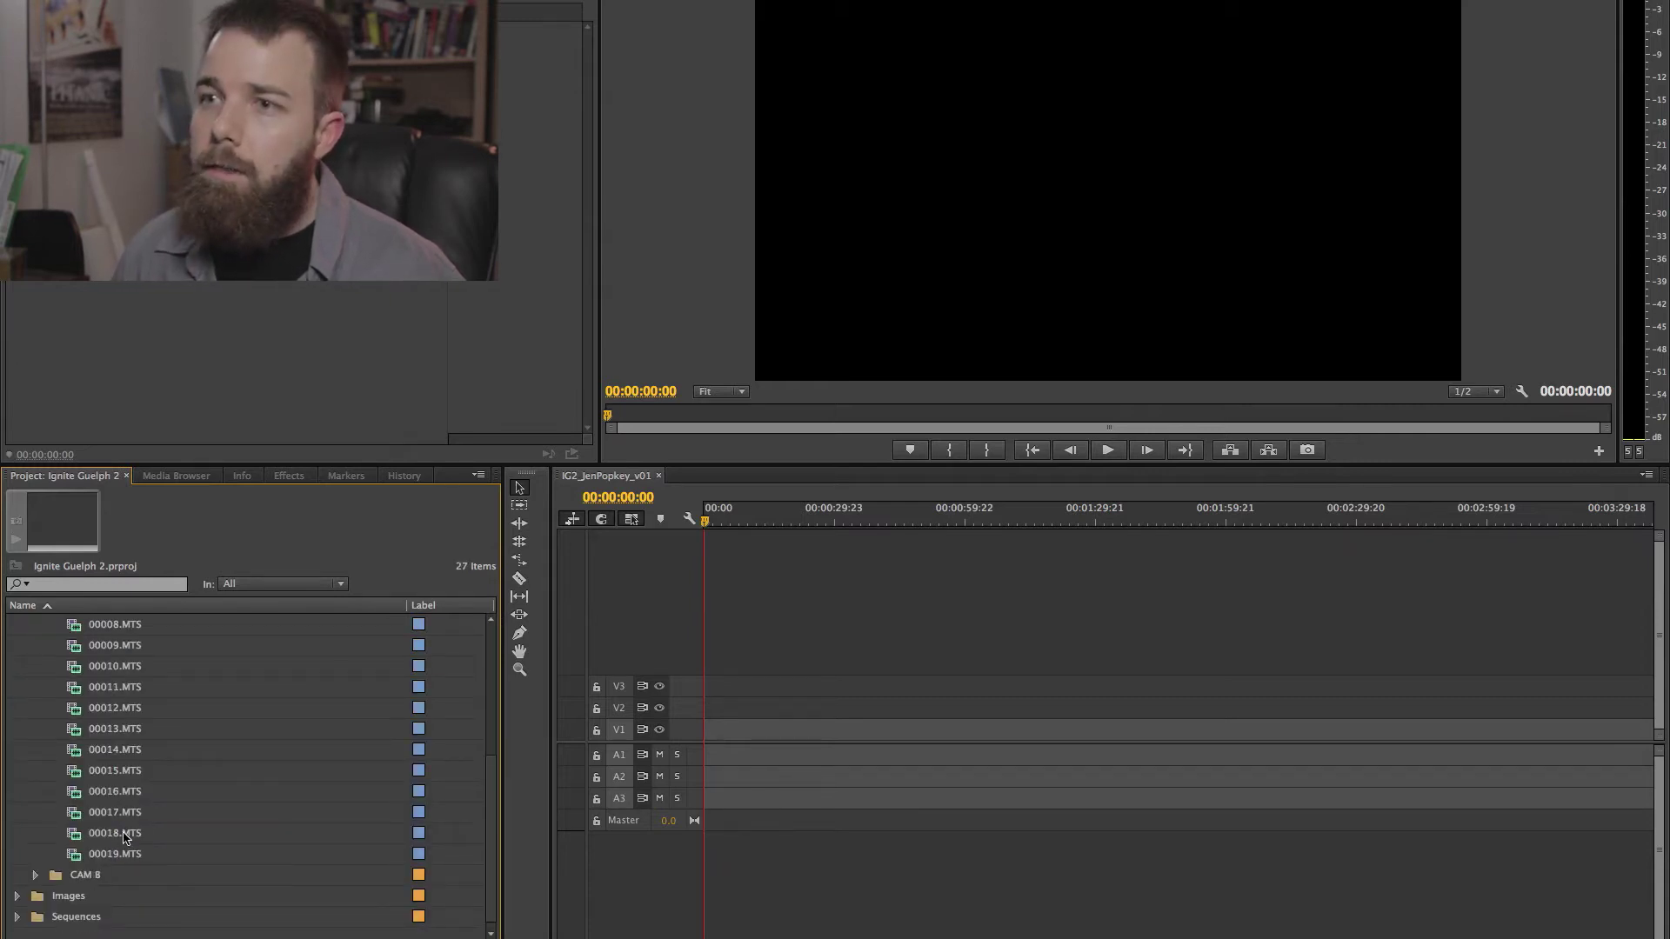
double_click(126, 837)
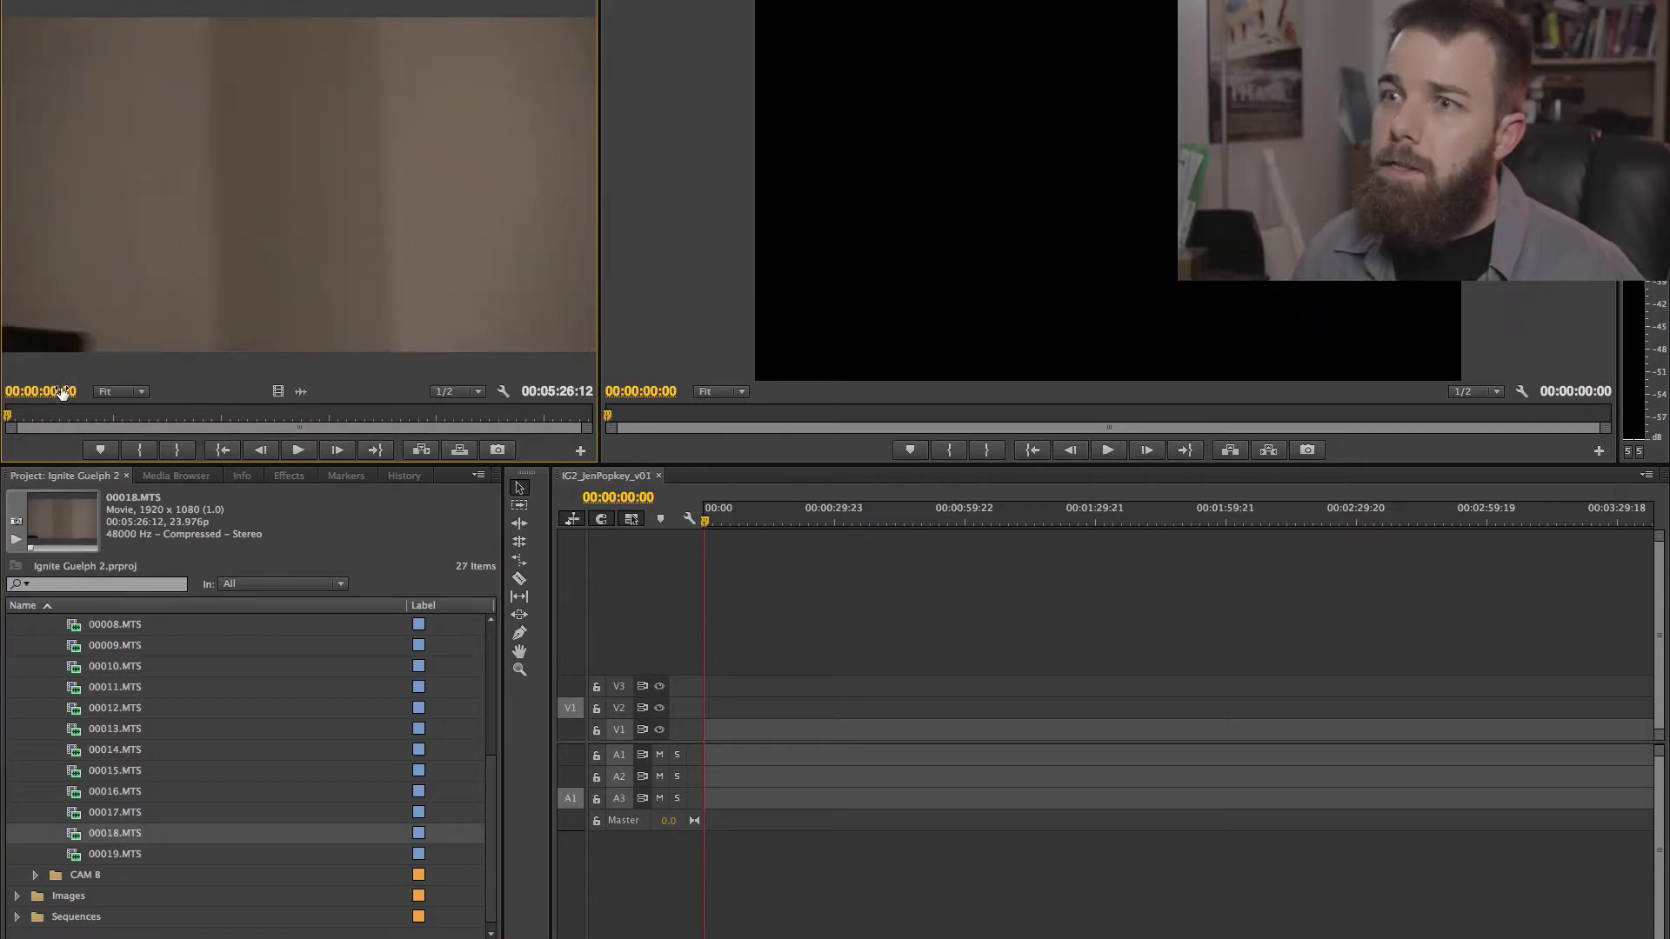
Scrub and play 00018.MTS in the Source Monitor to find where the speaker starts.
left_click_drag(77, 416, 39, 417)
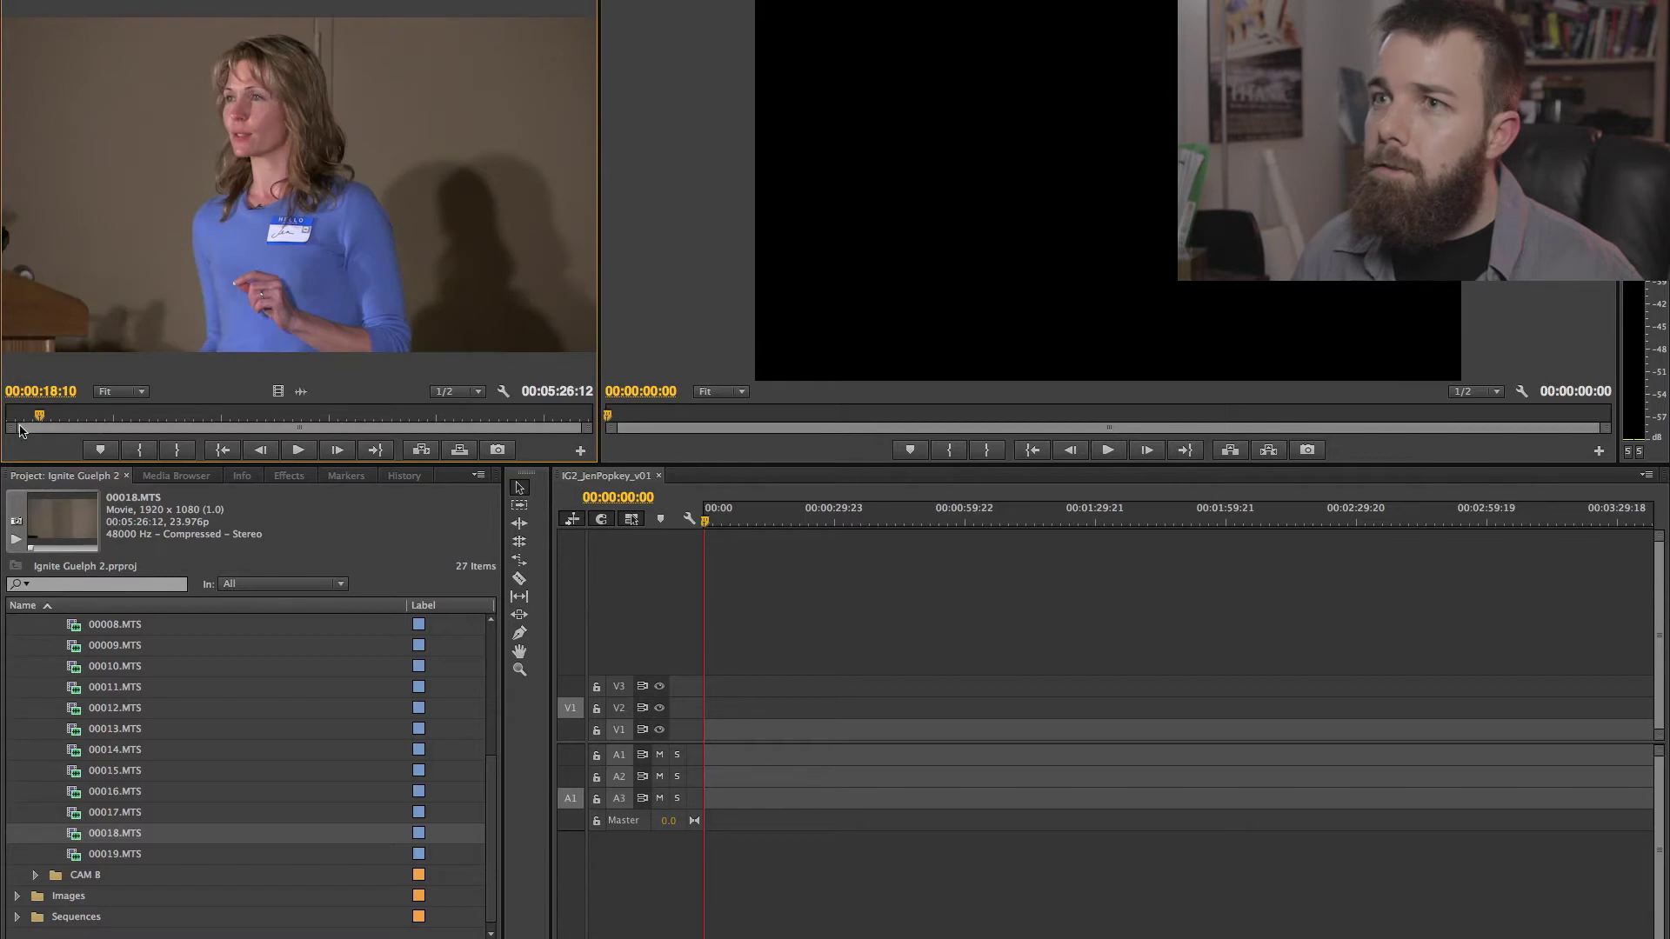
left_click(11, 416)
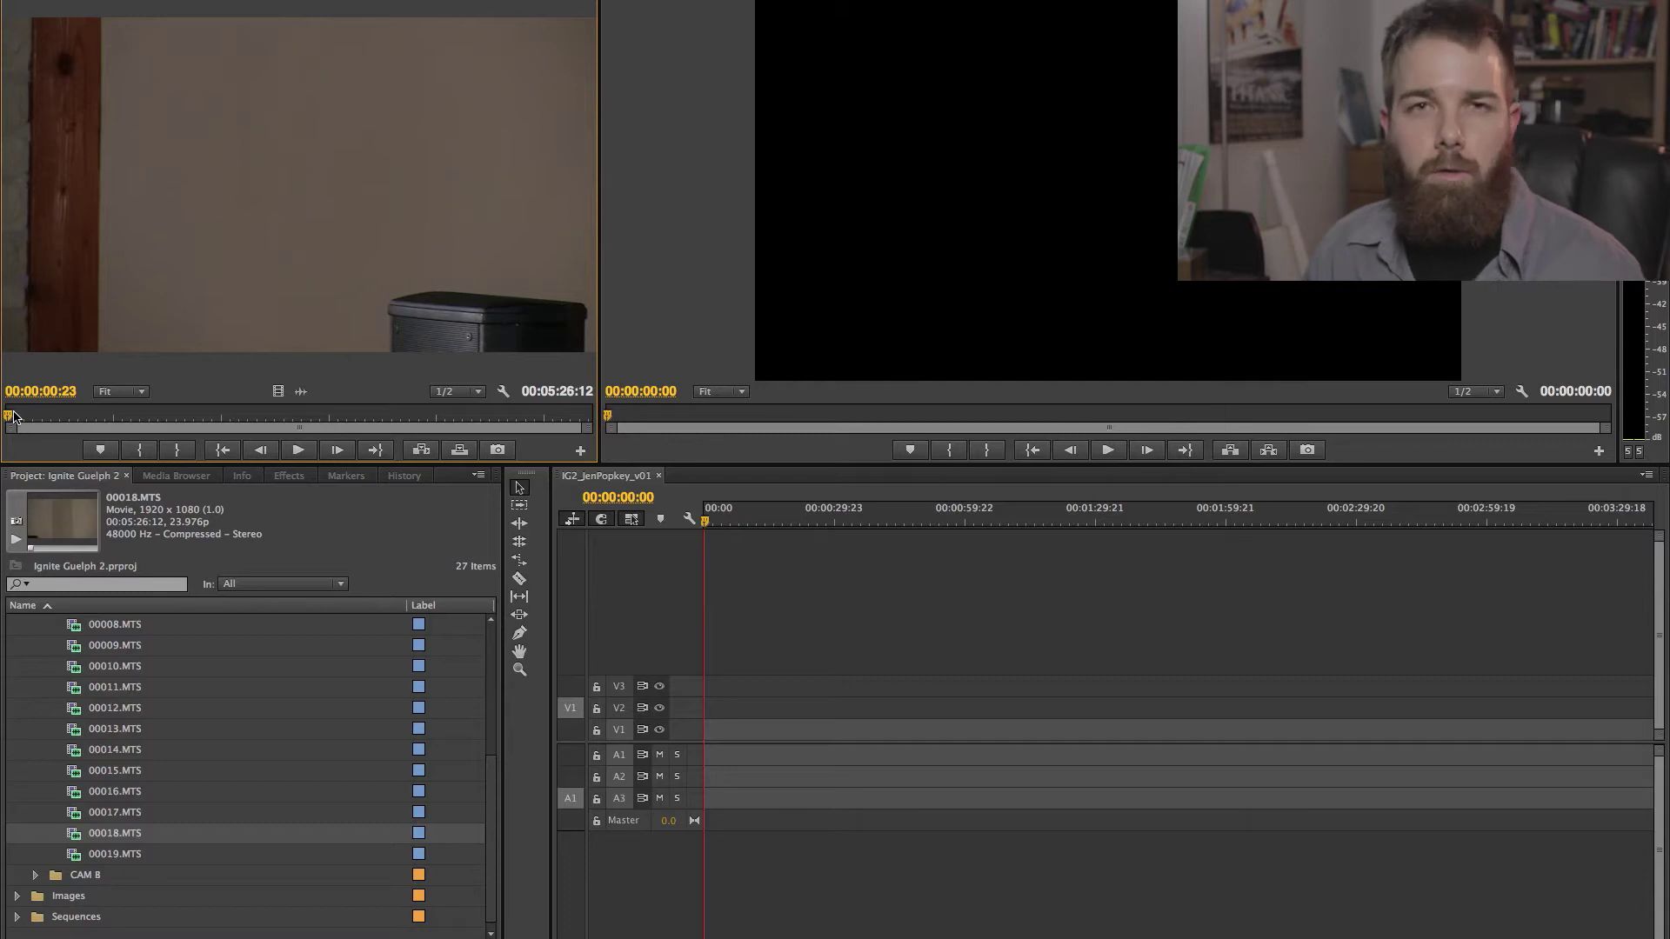
left_click_drag(5, 417, 14, 419)
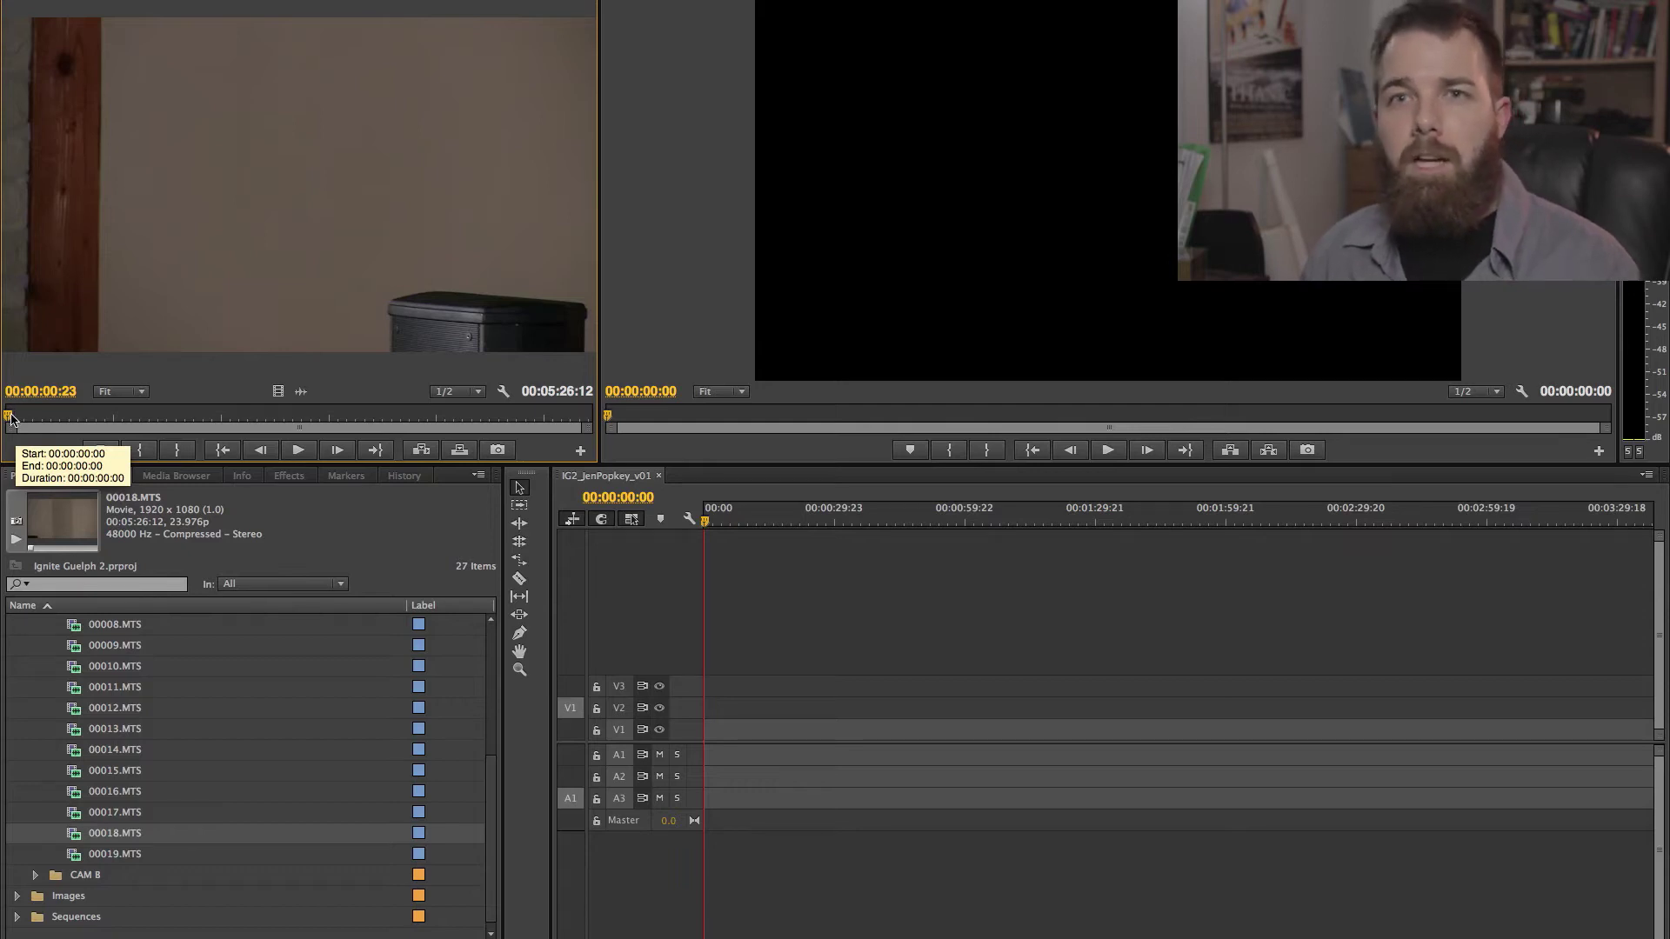
key("space")
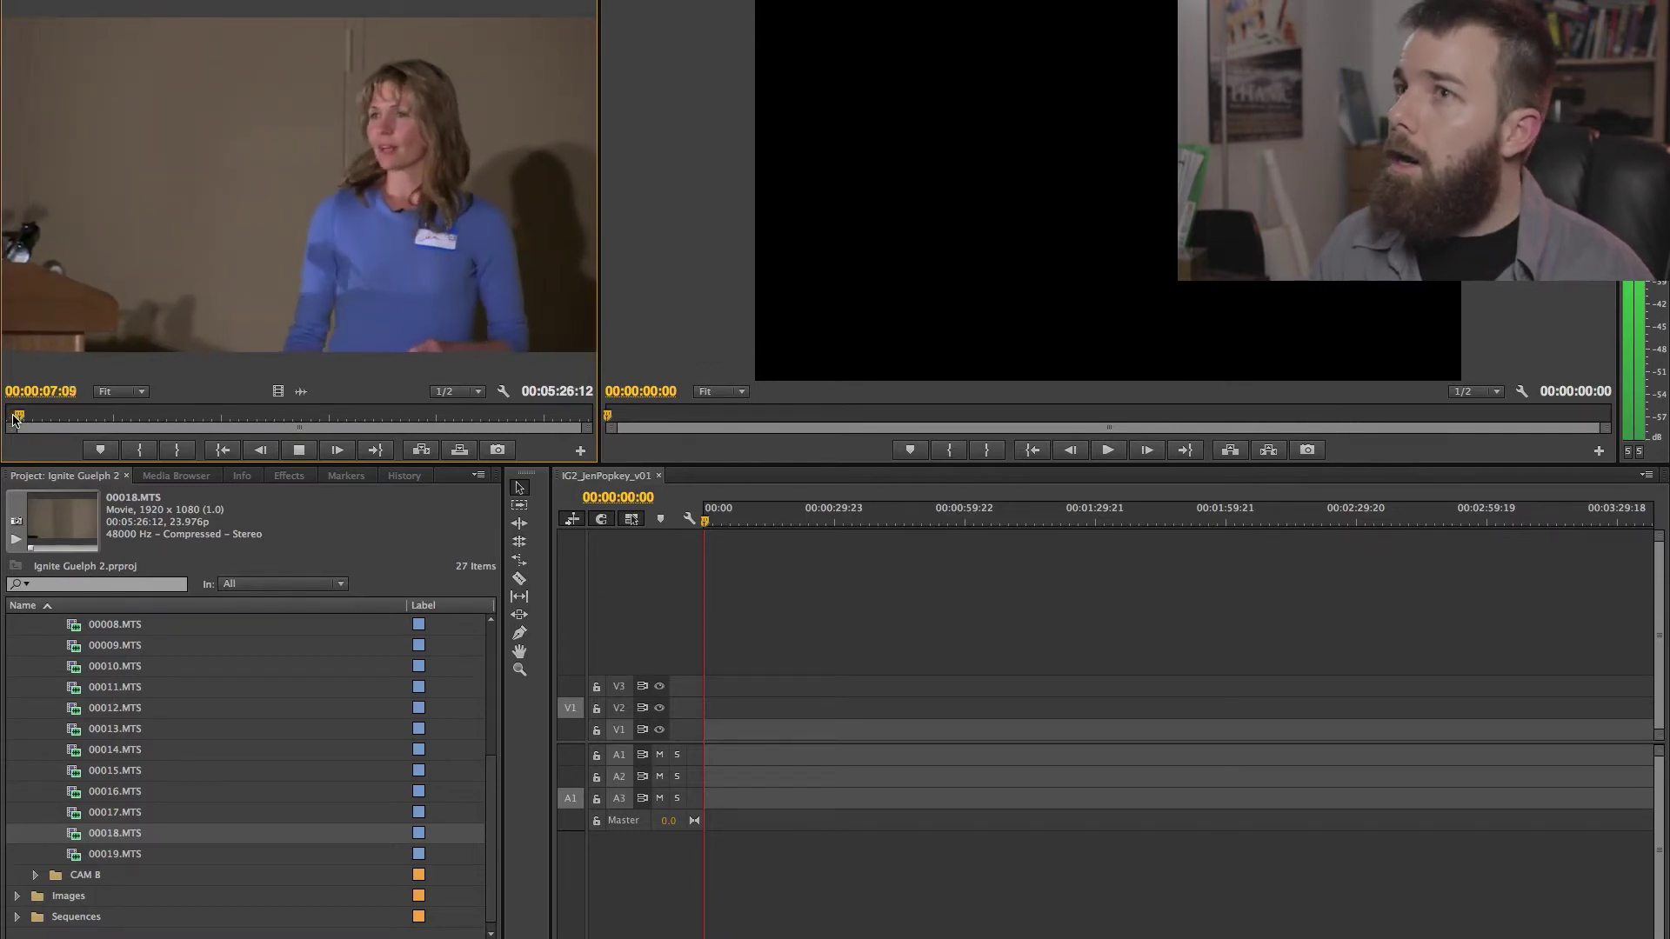
left_click(15, 420)
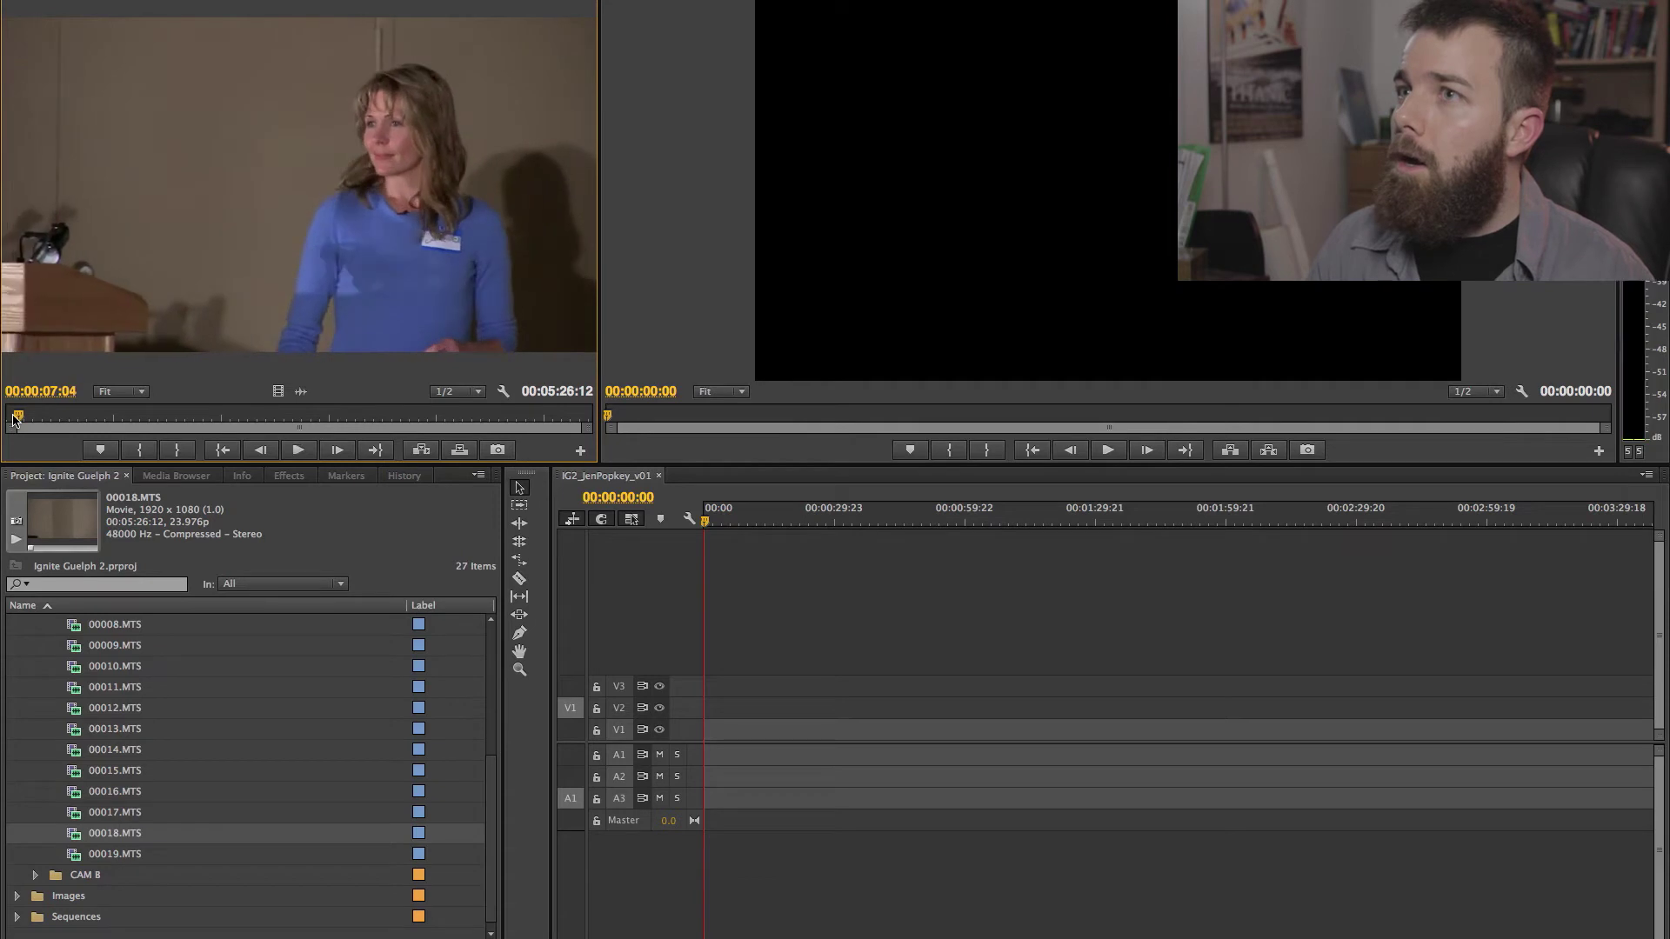
key("space")
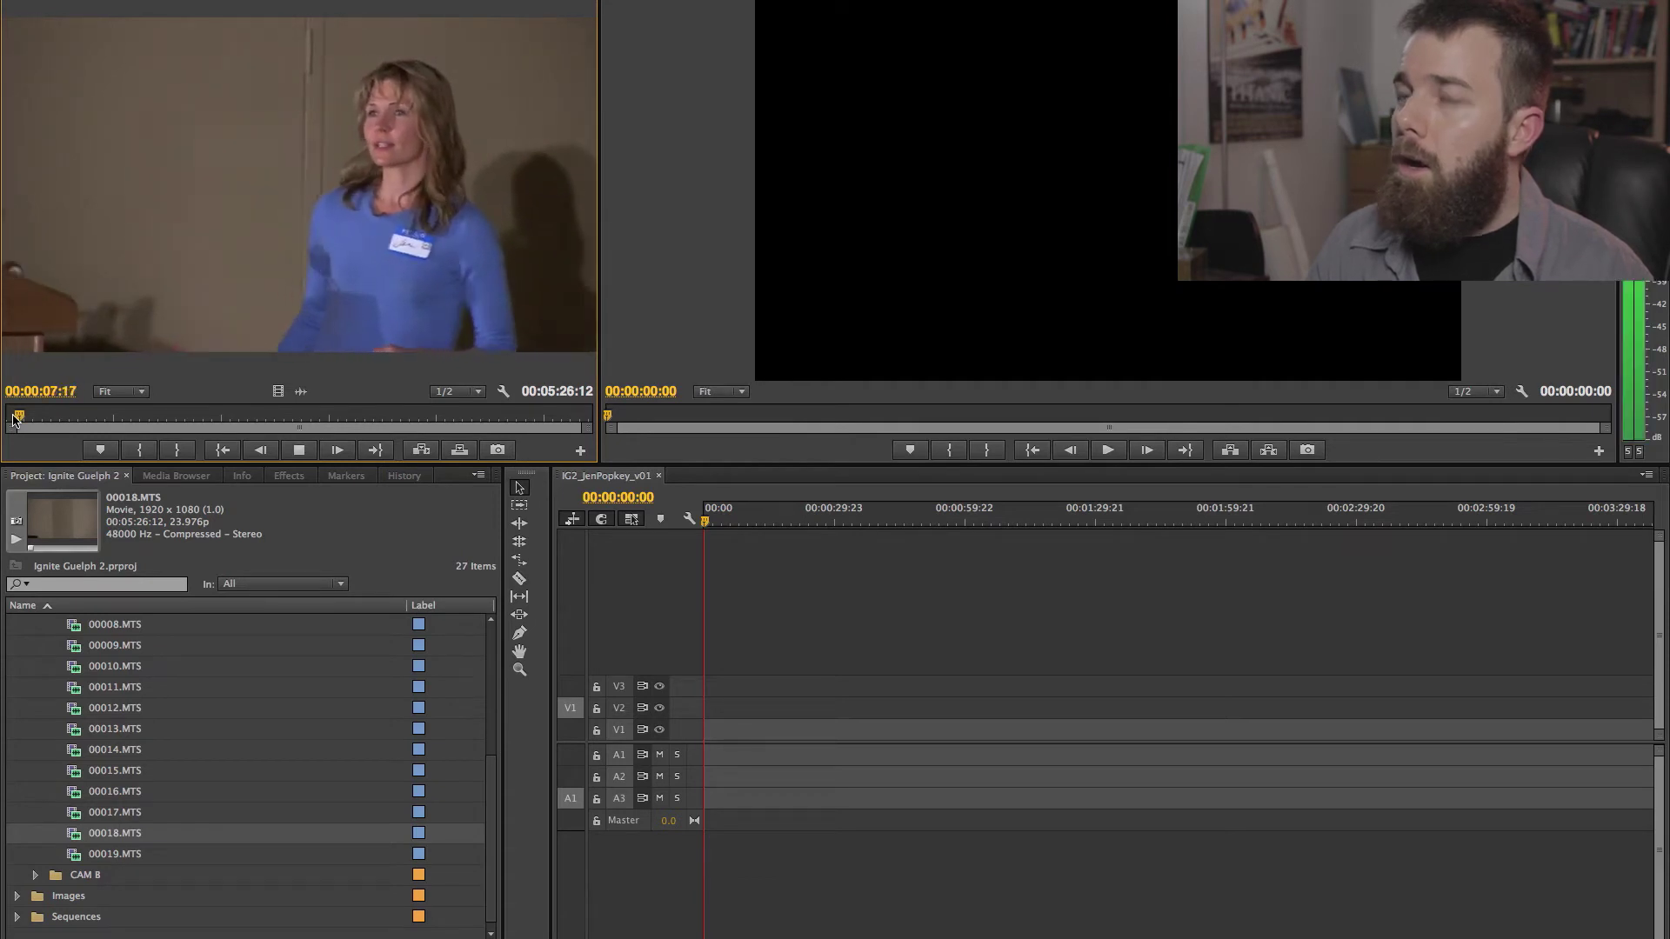
left_click(14, 420)
key("space")
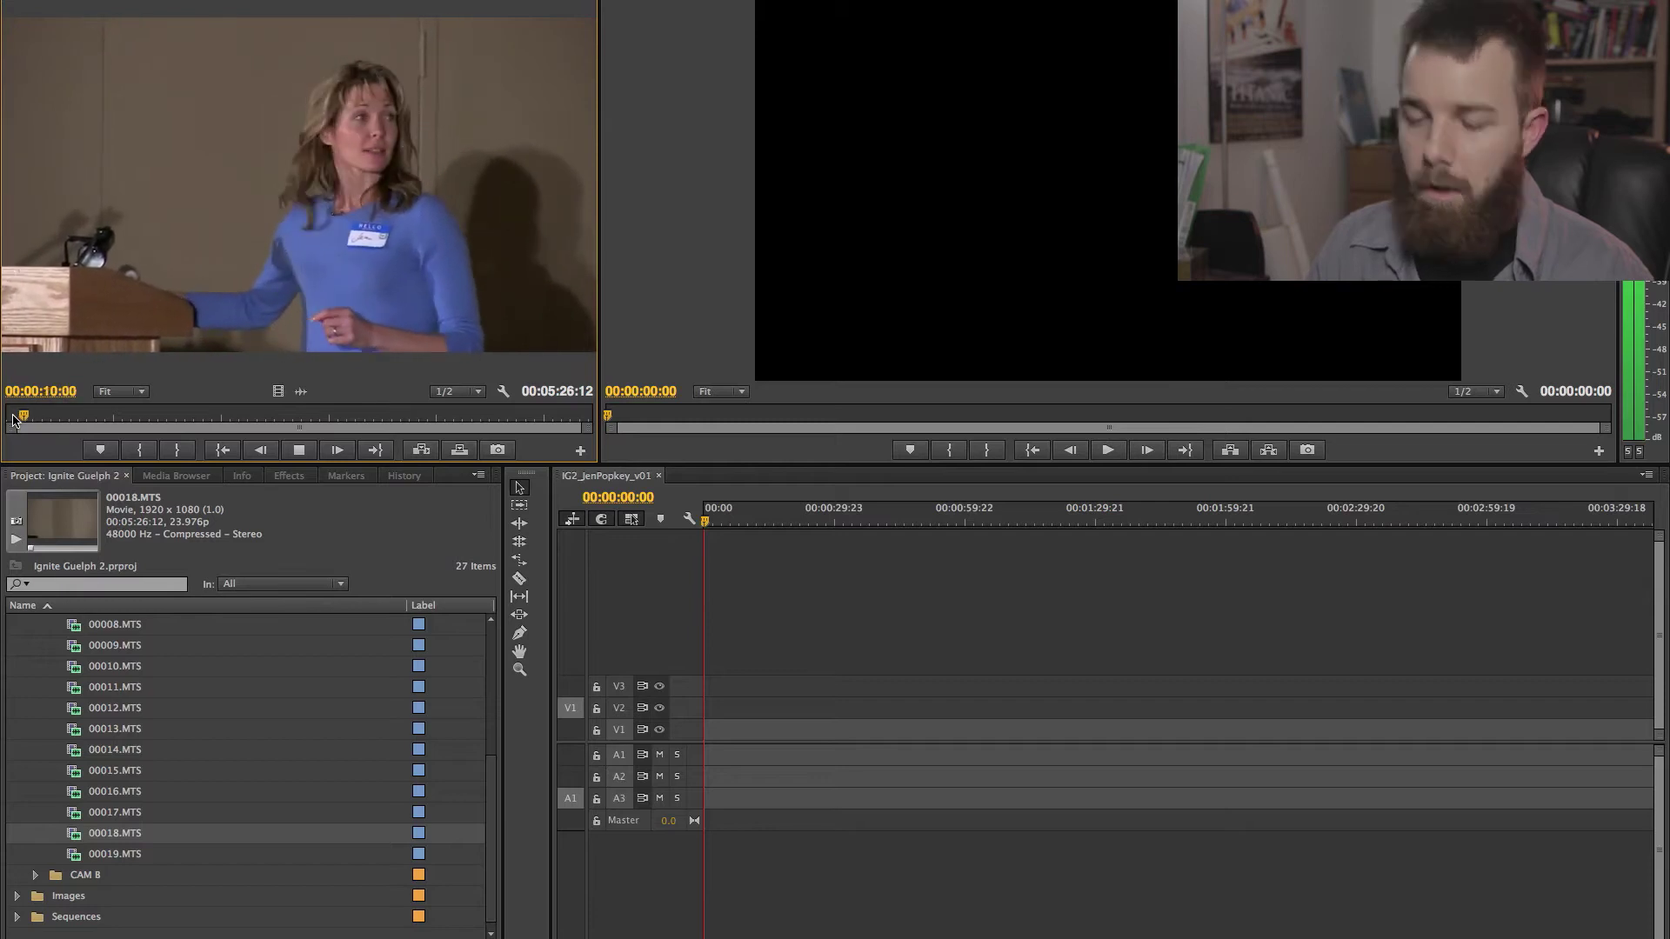
left_click(14, 420)
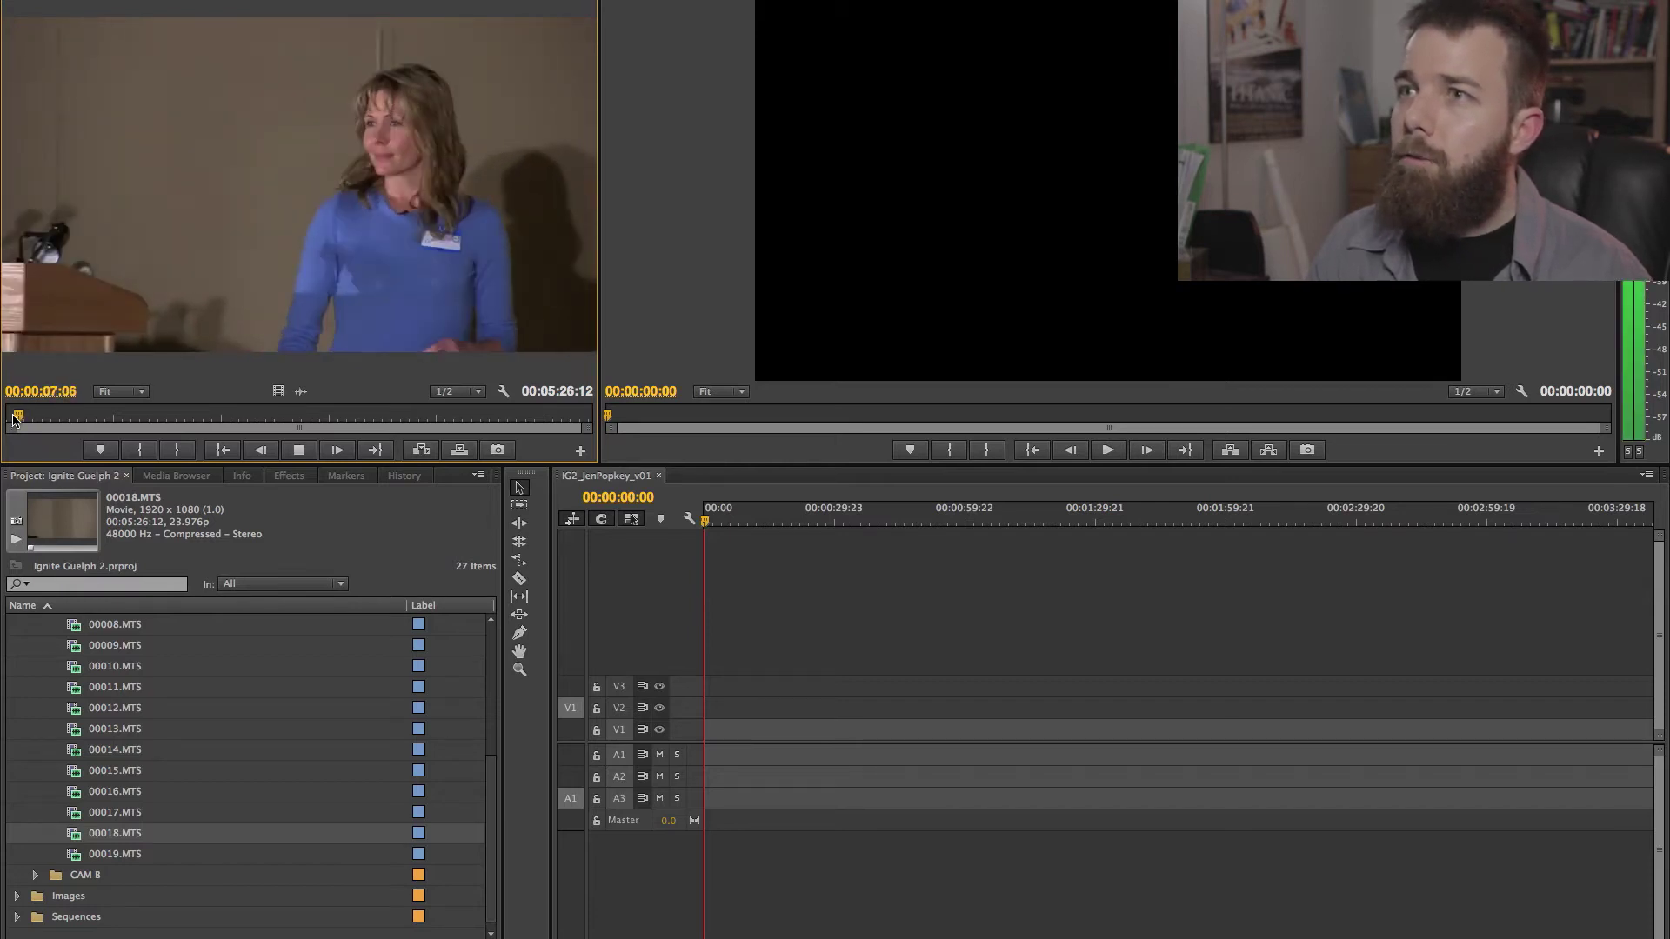
key("space")
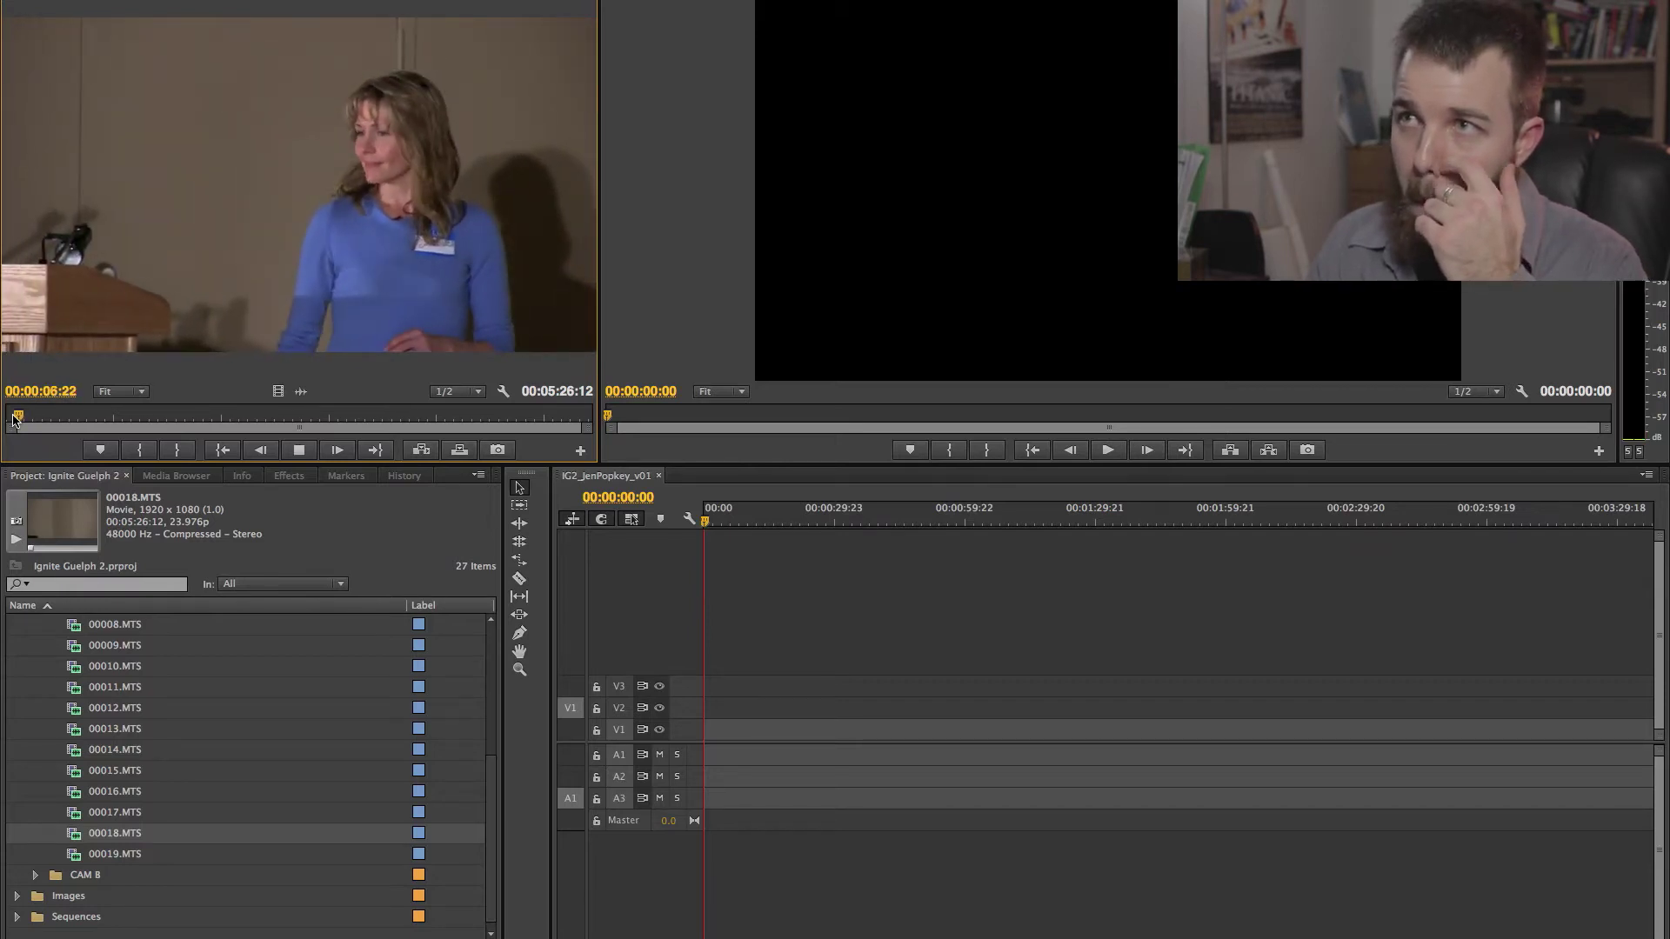
key("space")
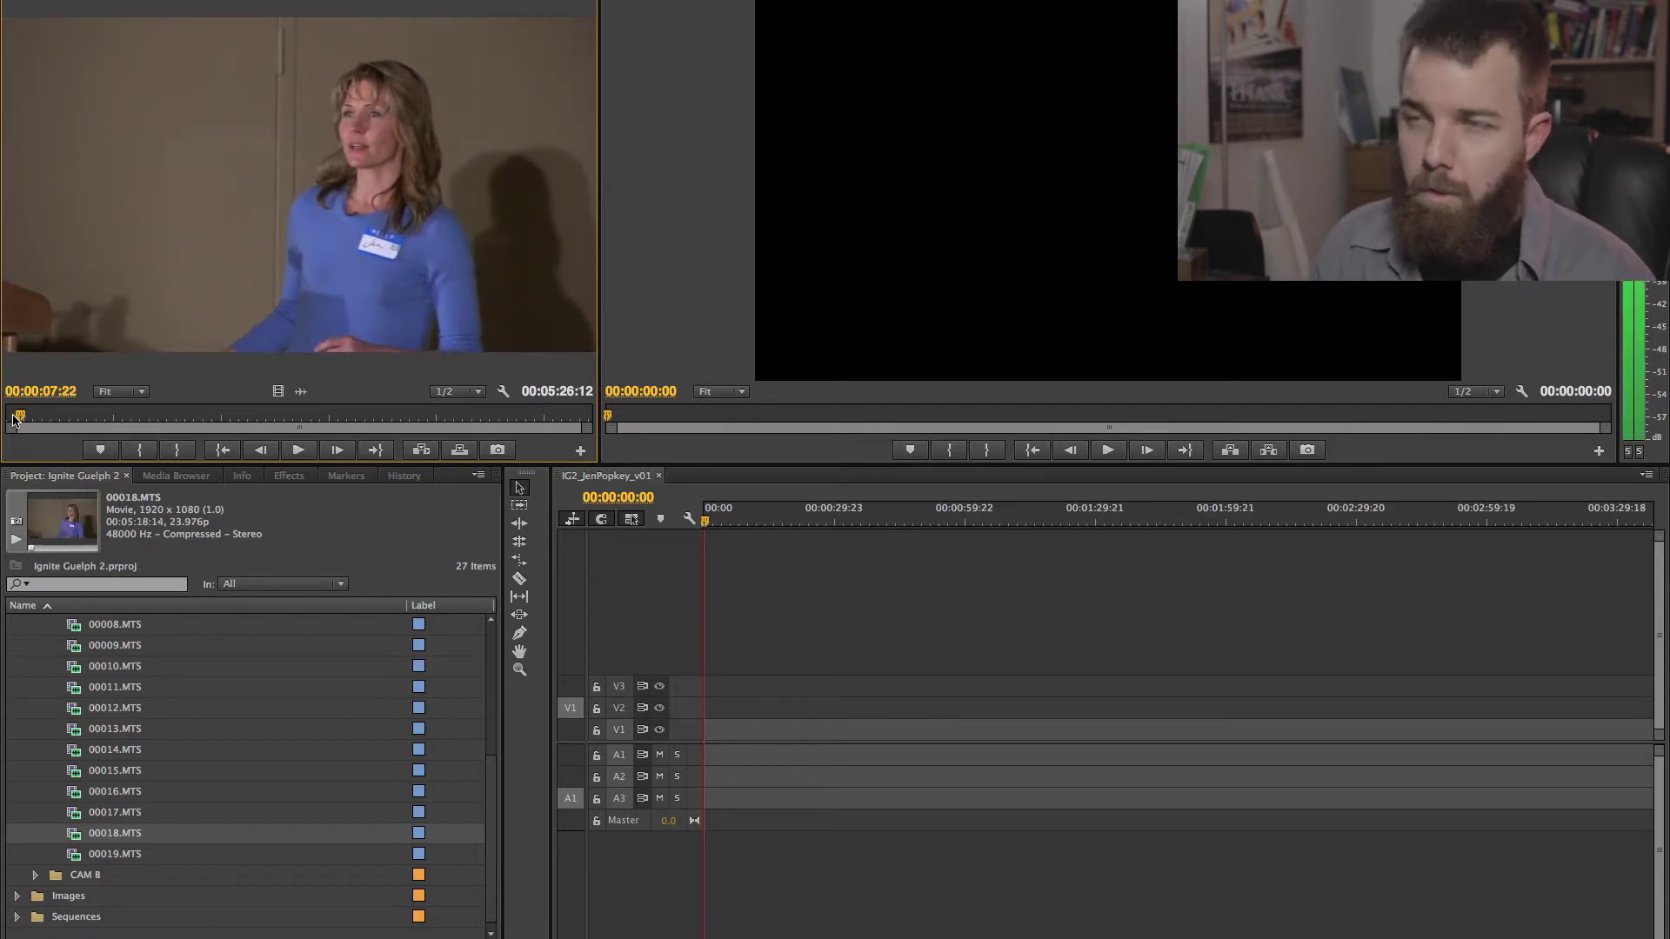
Mark the In point at 00:00:07:22 and place the clip at the sequence start.
key("i")
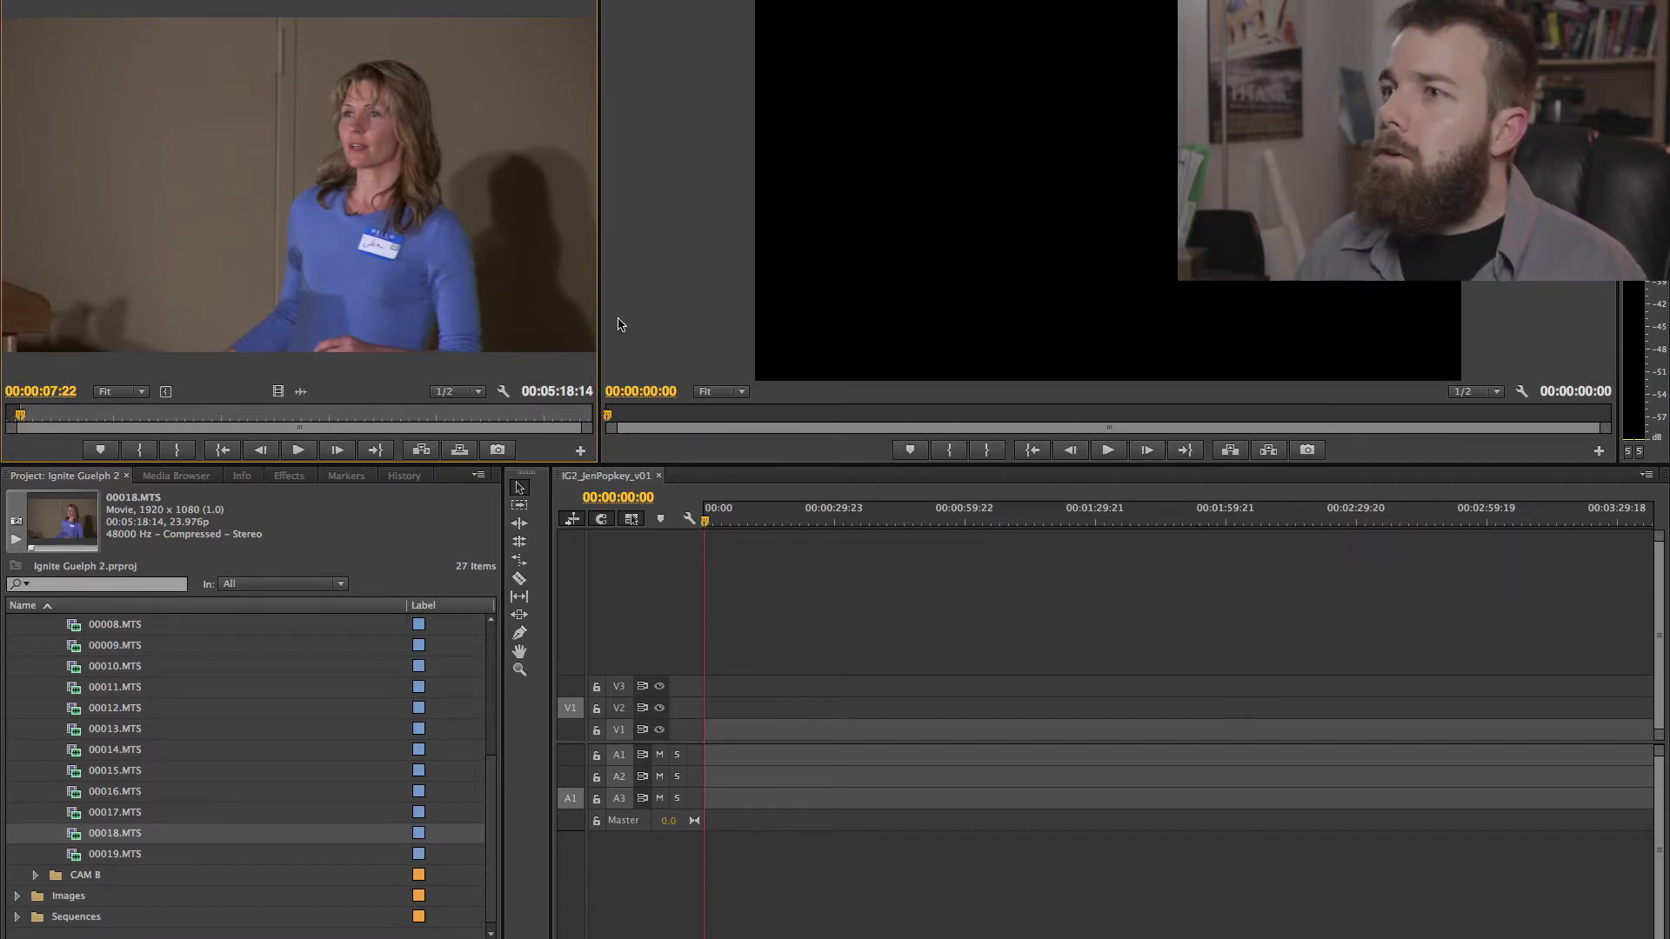
left_click(750, 600)
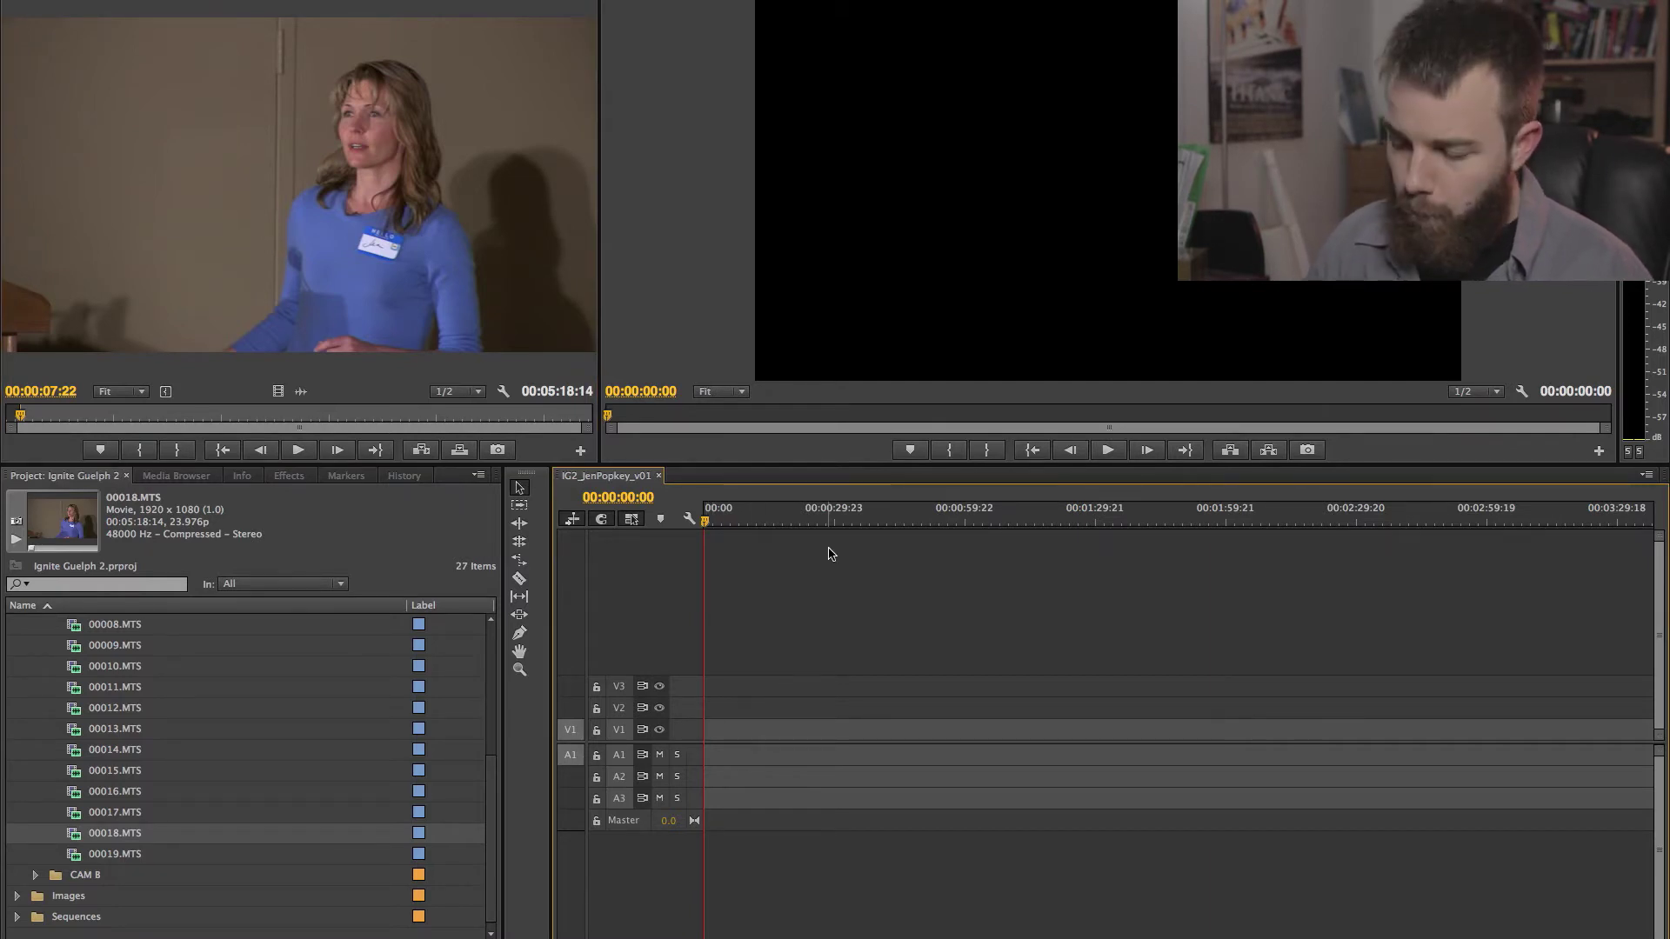
key("comma")
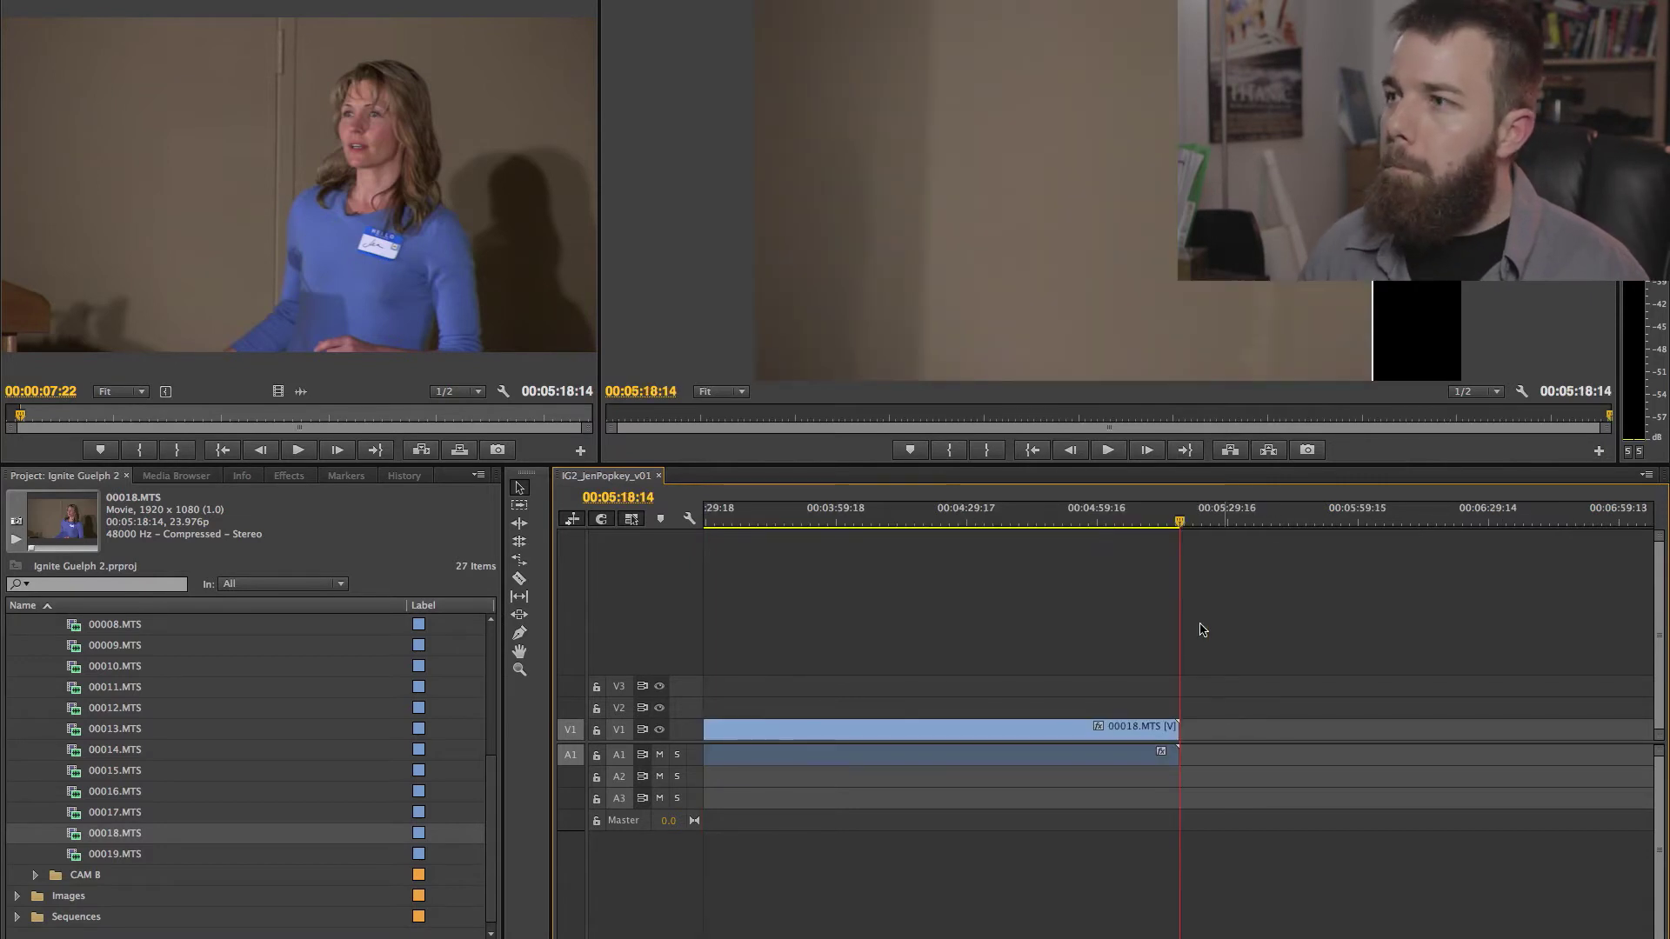
Return to the sequence start, patch source audio to A2, and open the CAM B folder.
key("Home")
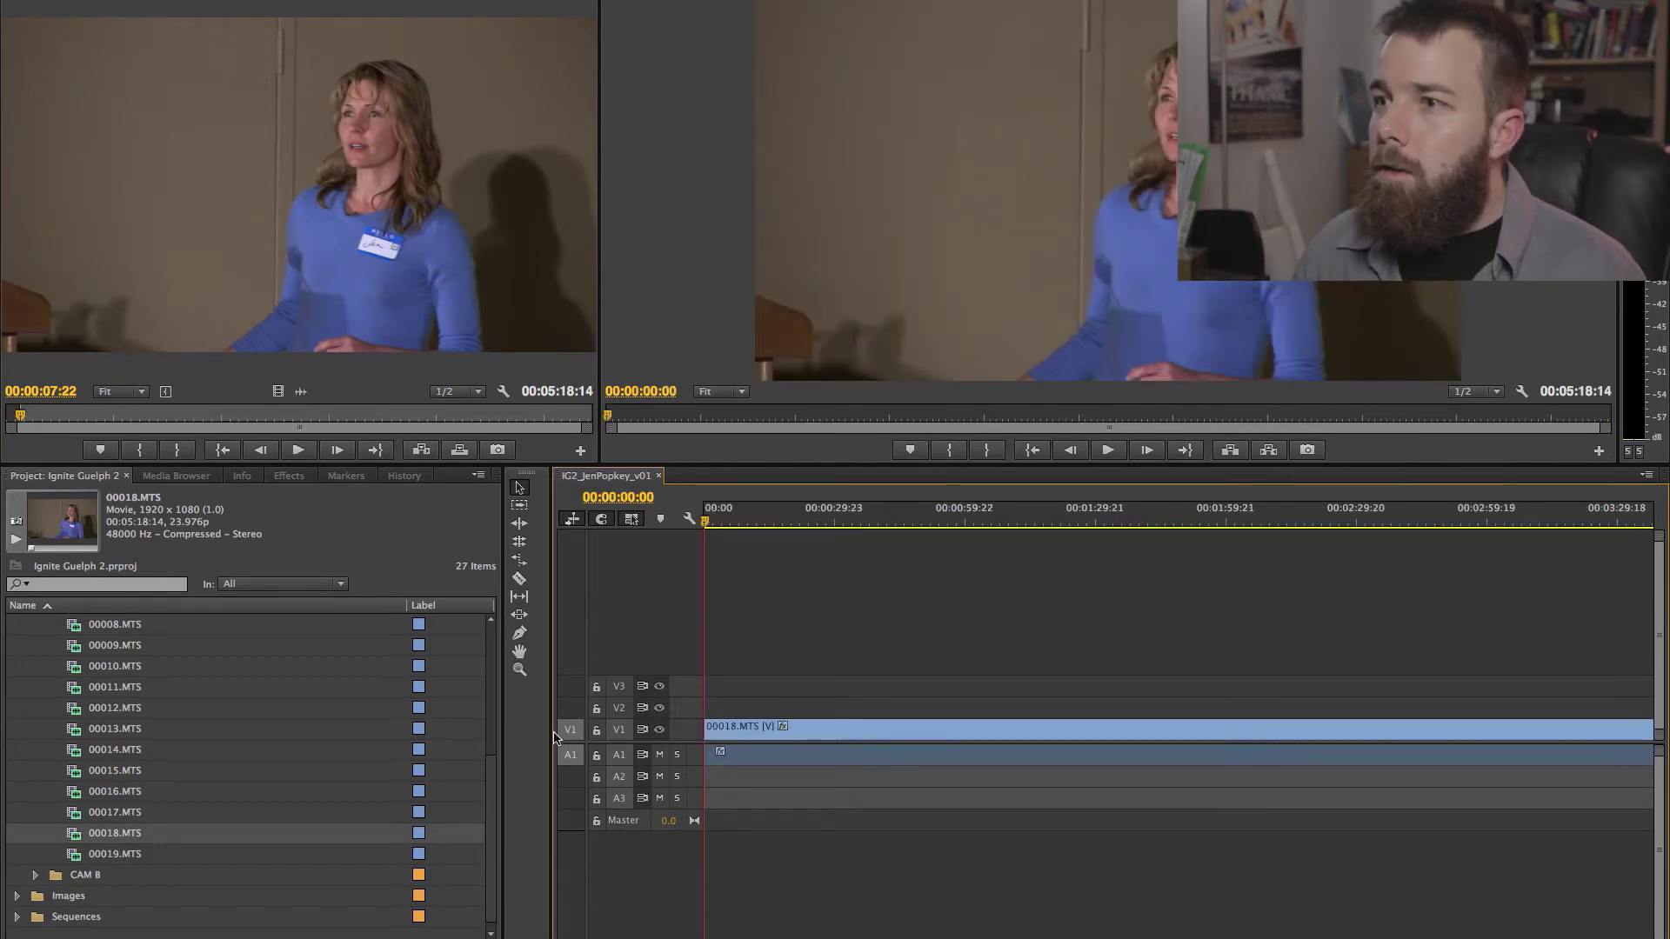
left_click_drag(575, 789, 573, 778)
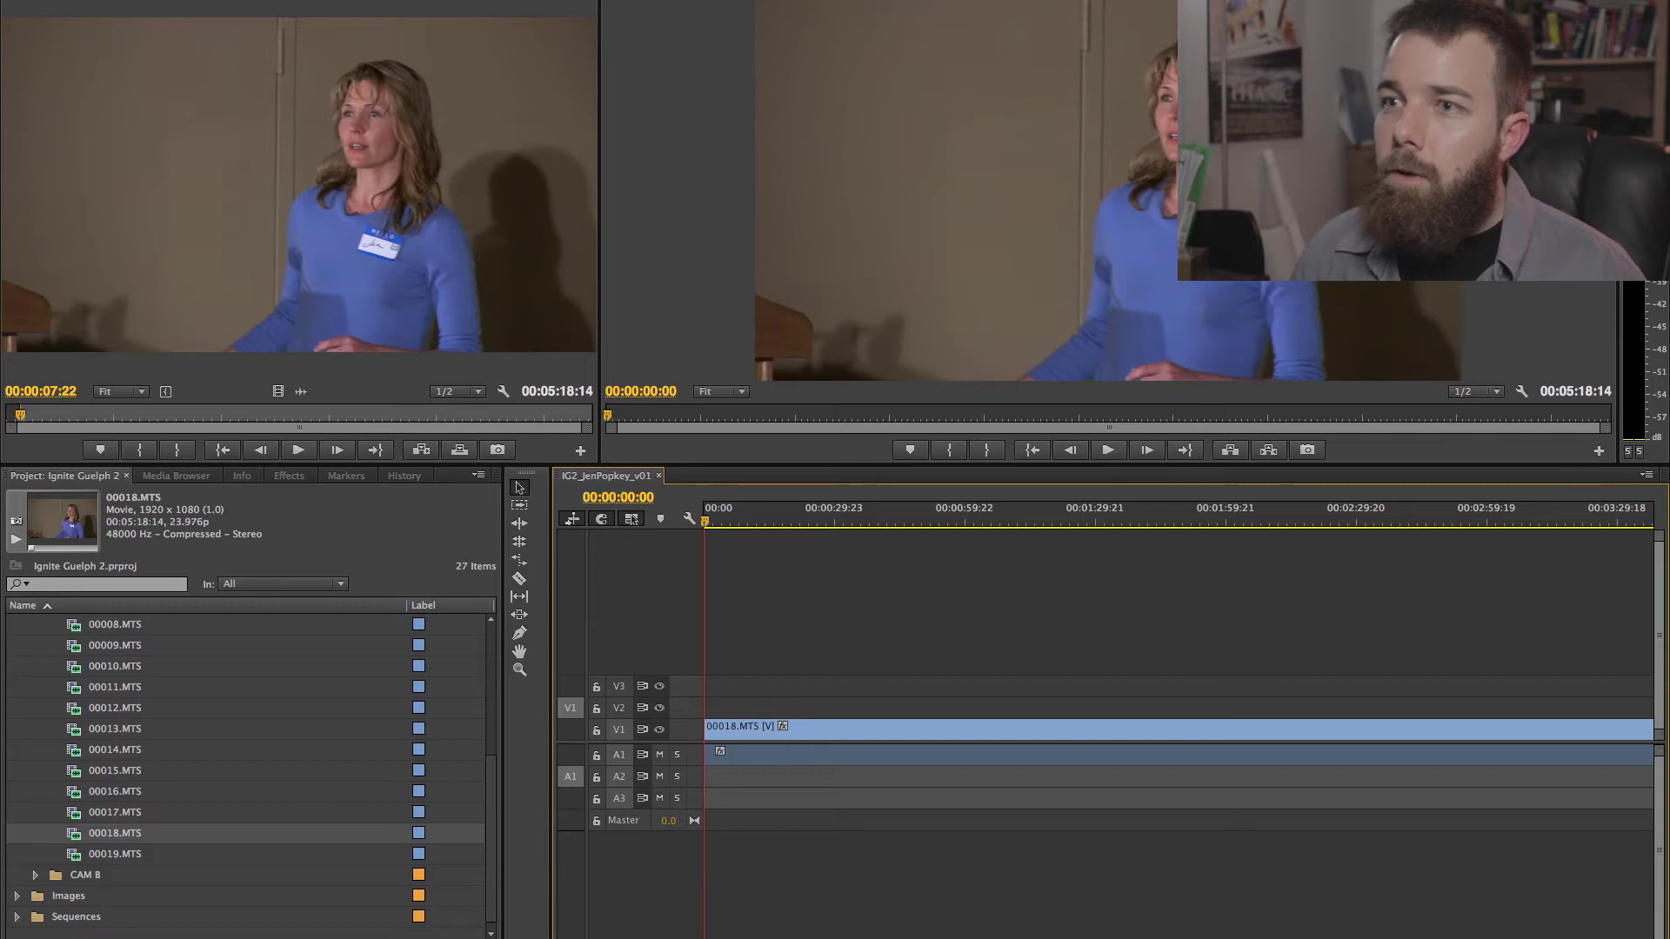
scroll(158, 685, "up", 4)
left_click(35, 668)
left_click(35, 688)
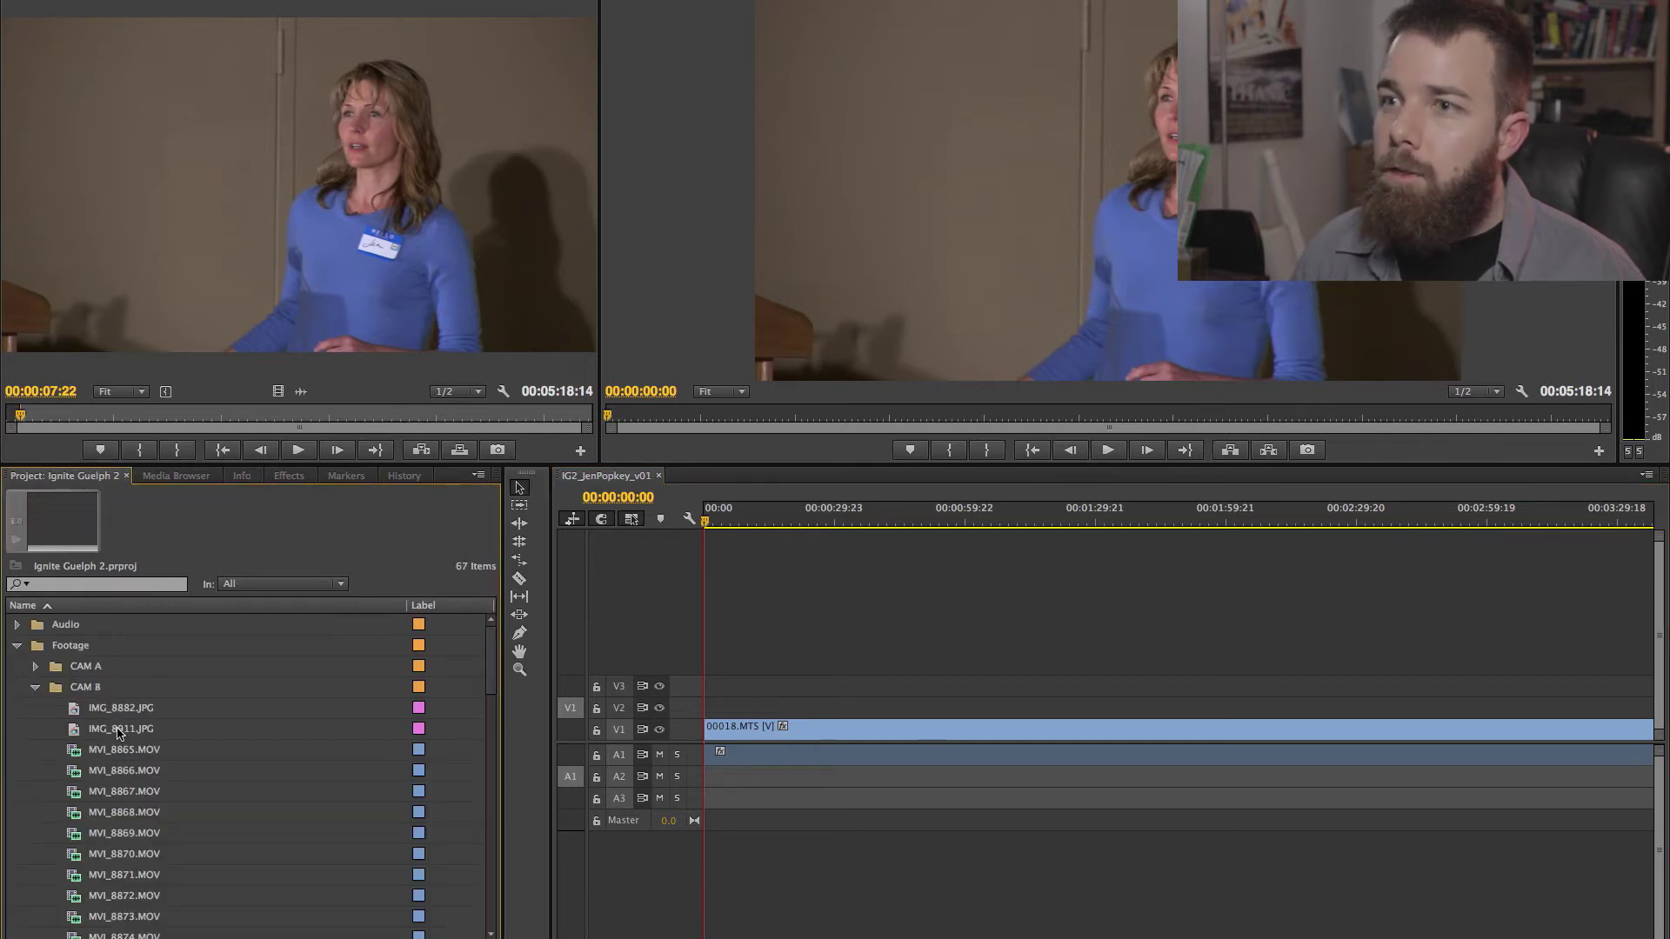
scroll(198, 870, "down", 6)
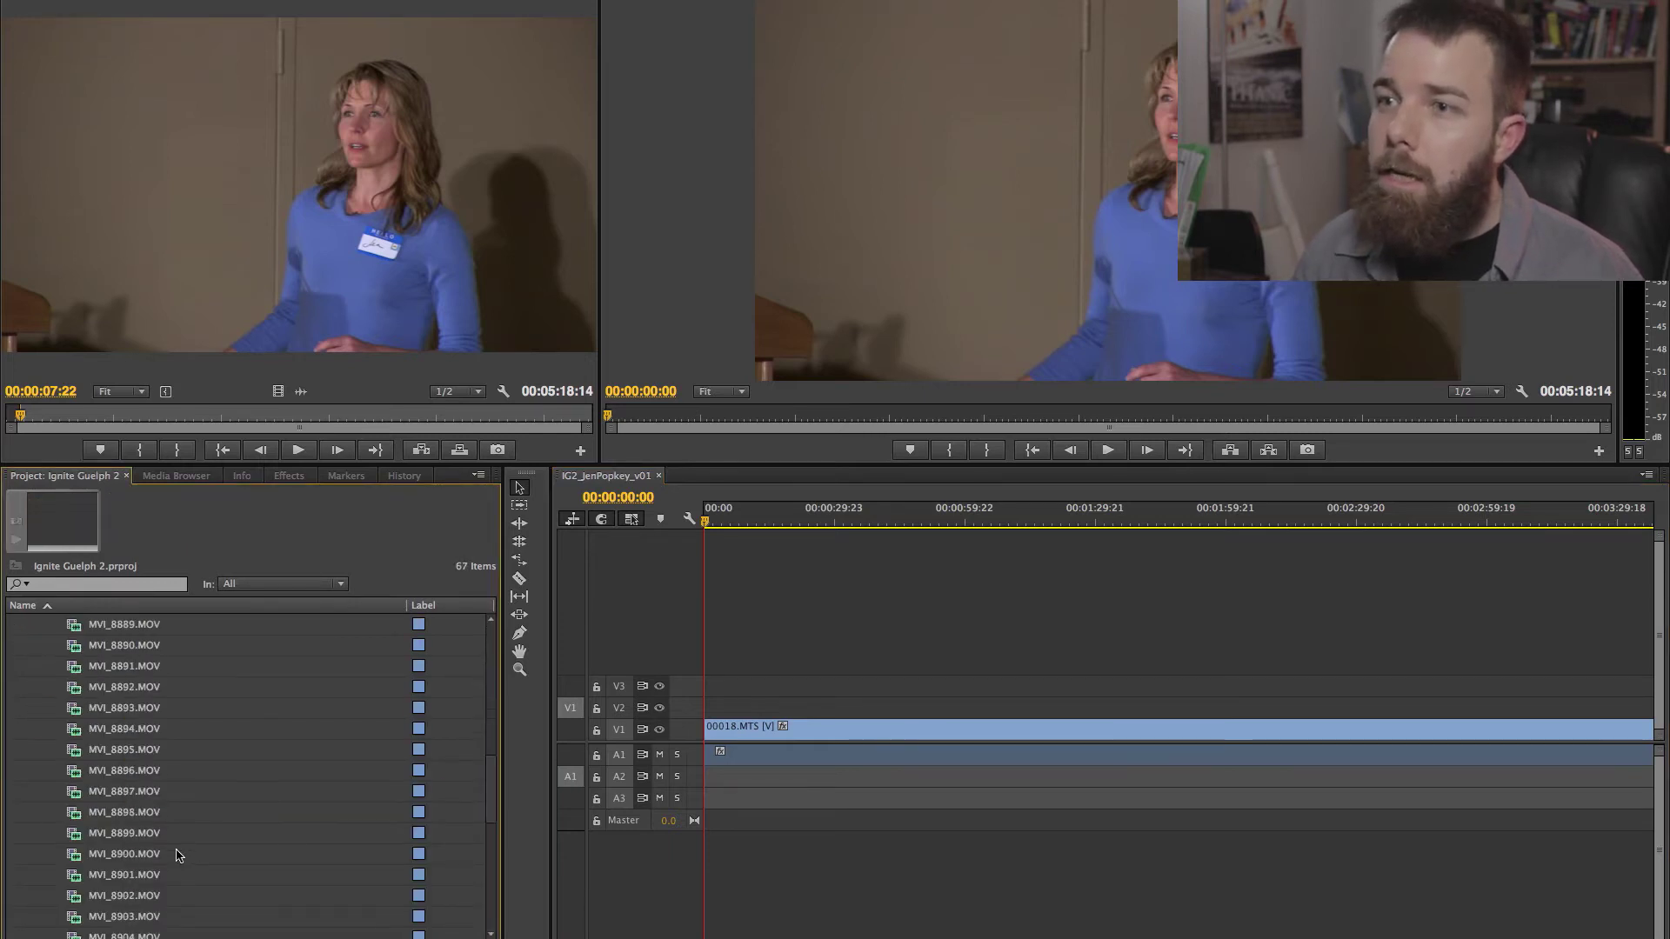
scroll(157, 854, "down", 2)
Mark MVI_8922.MOV's In at 00:00:07:18 and overwrite it onto the second tracks at 00:00.
double_click(130, 814)
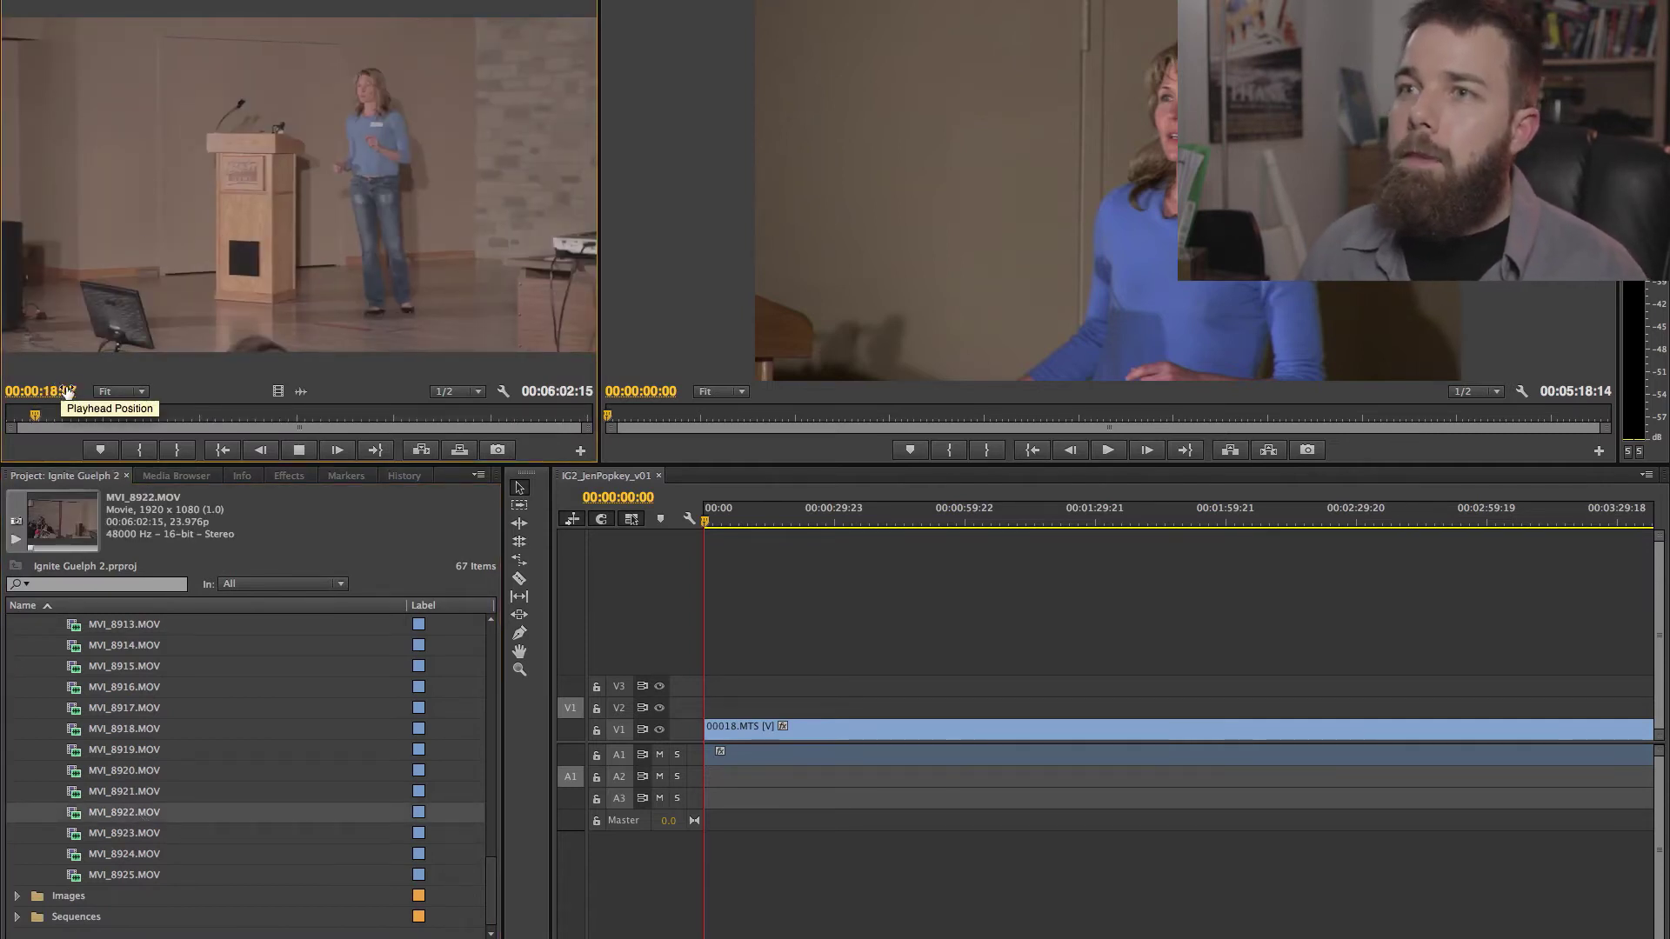
left_click_drag(37, 416, 19, 420)
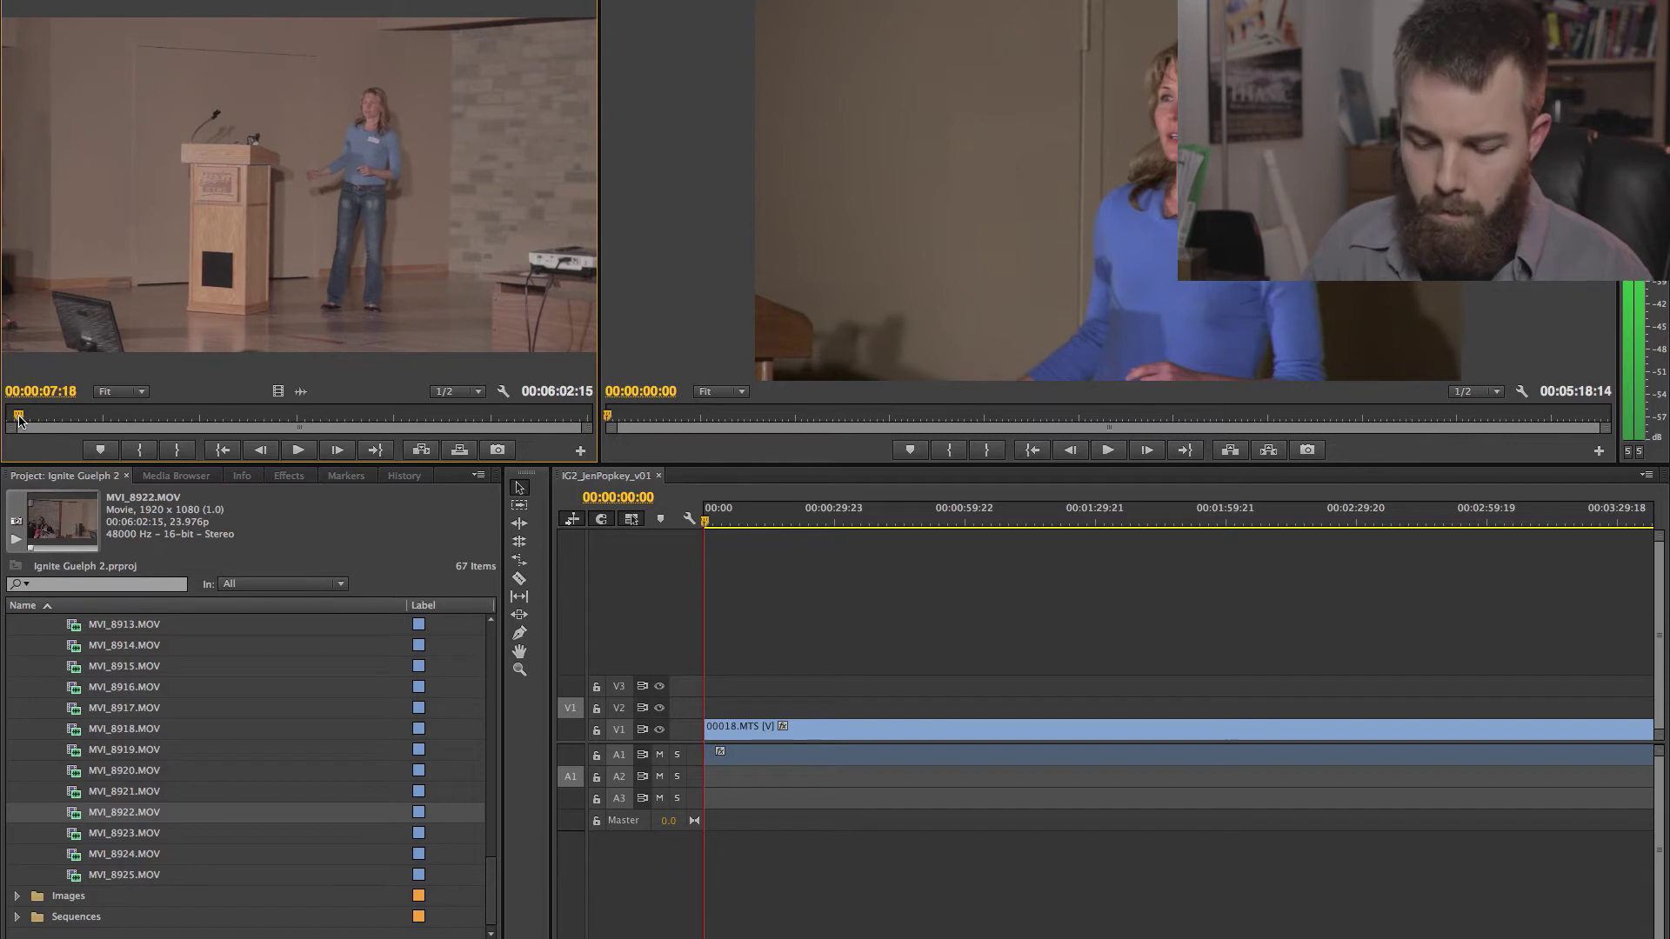
key("i")
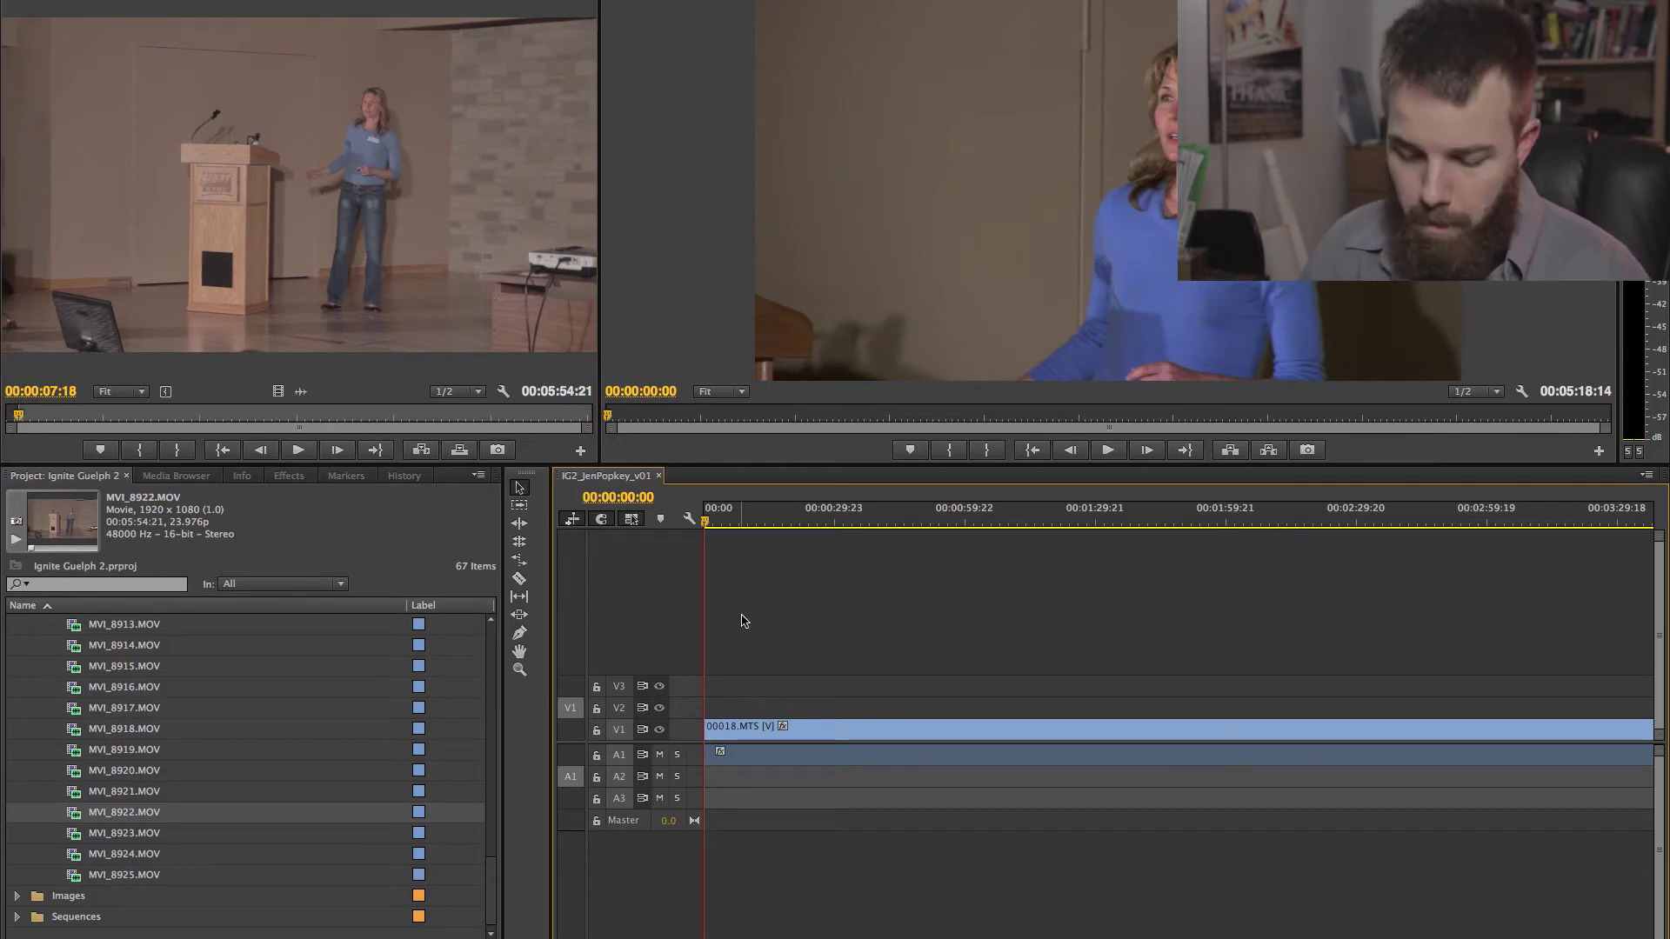
key("period")
key("Home")
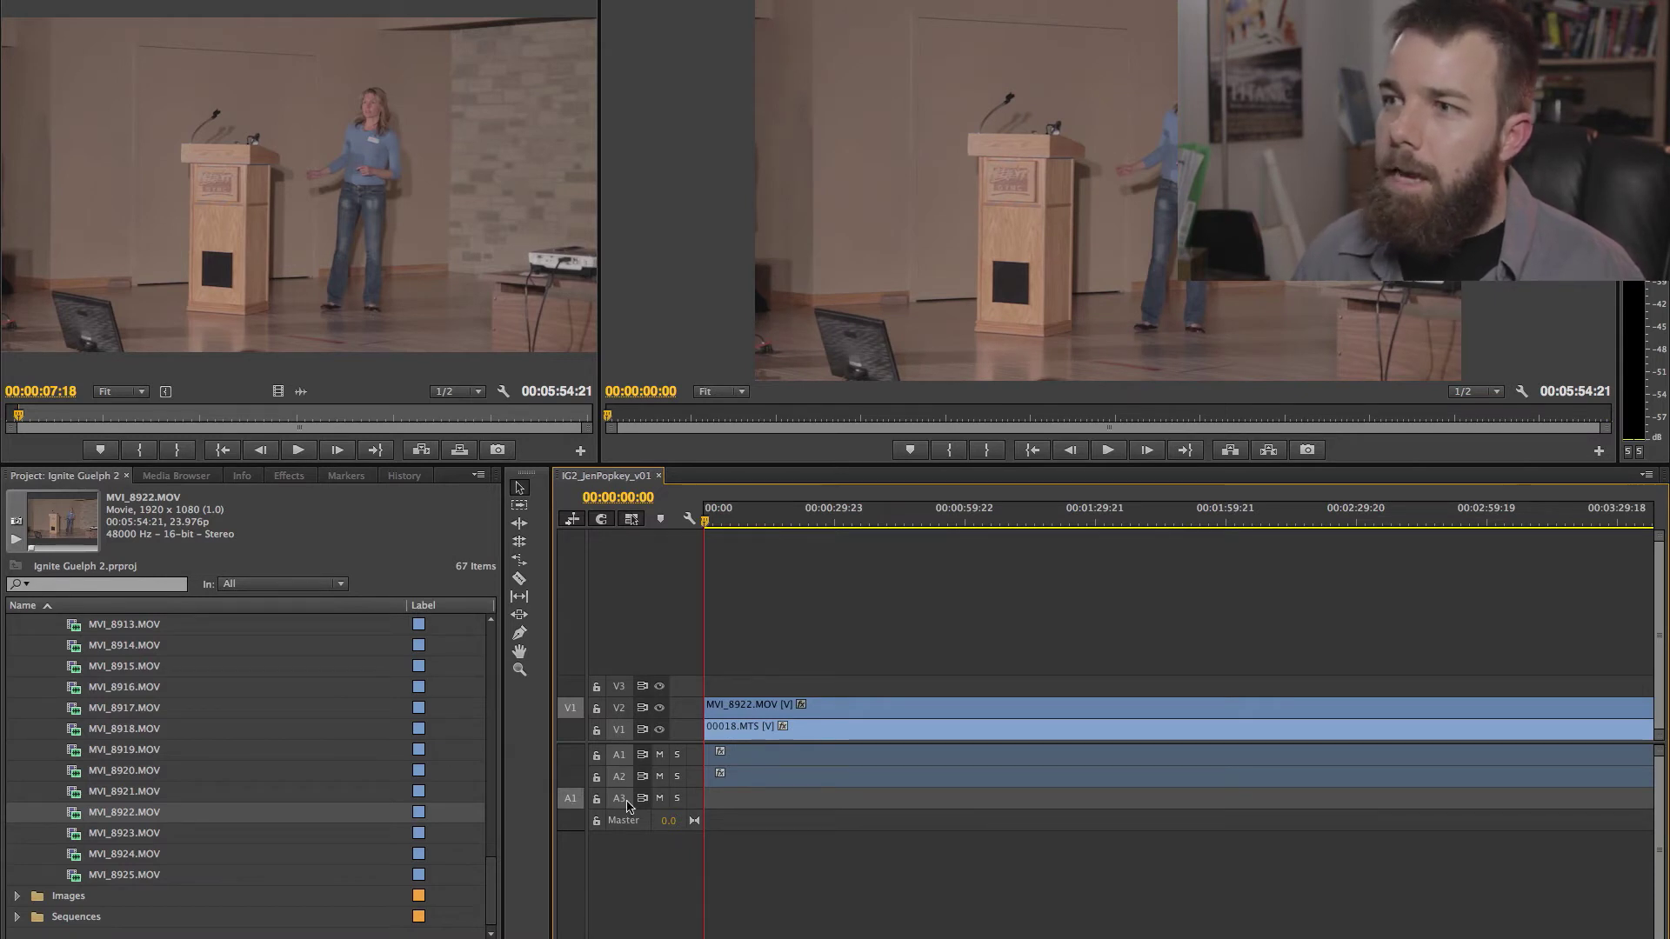
Load the PART 02 audio recording and scrub and play it to find the matching start.
scroll(194, 772, "up", 10)
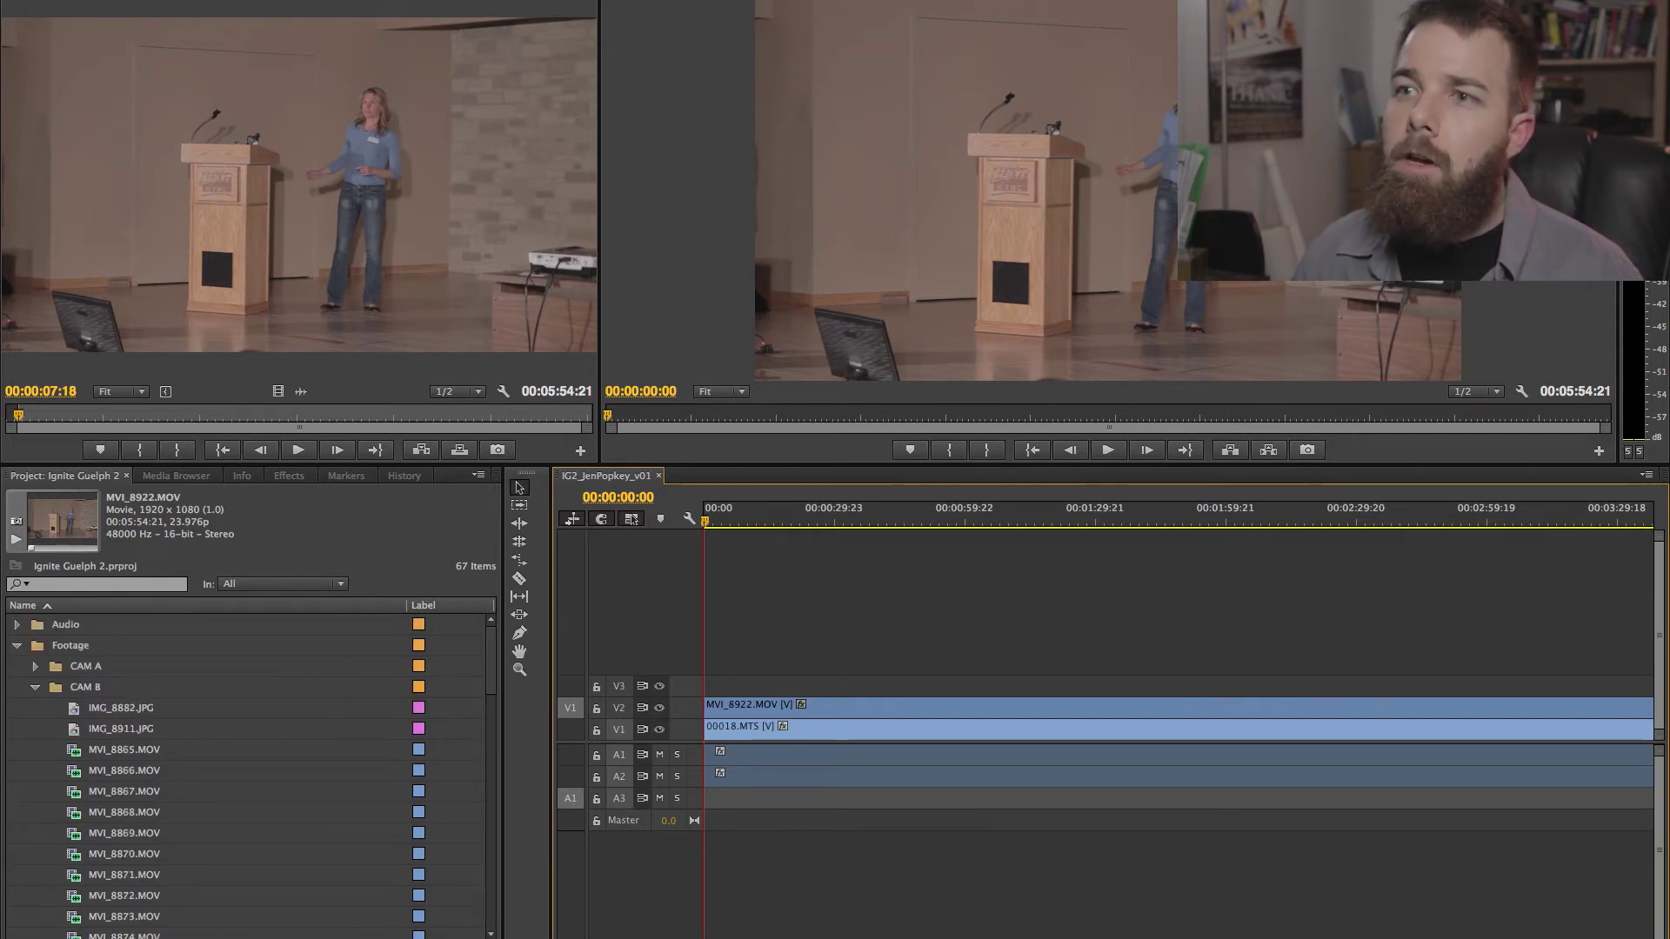
left_click(35, 687)
left_click(17, 645)
left_click(17, 625)
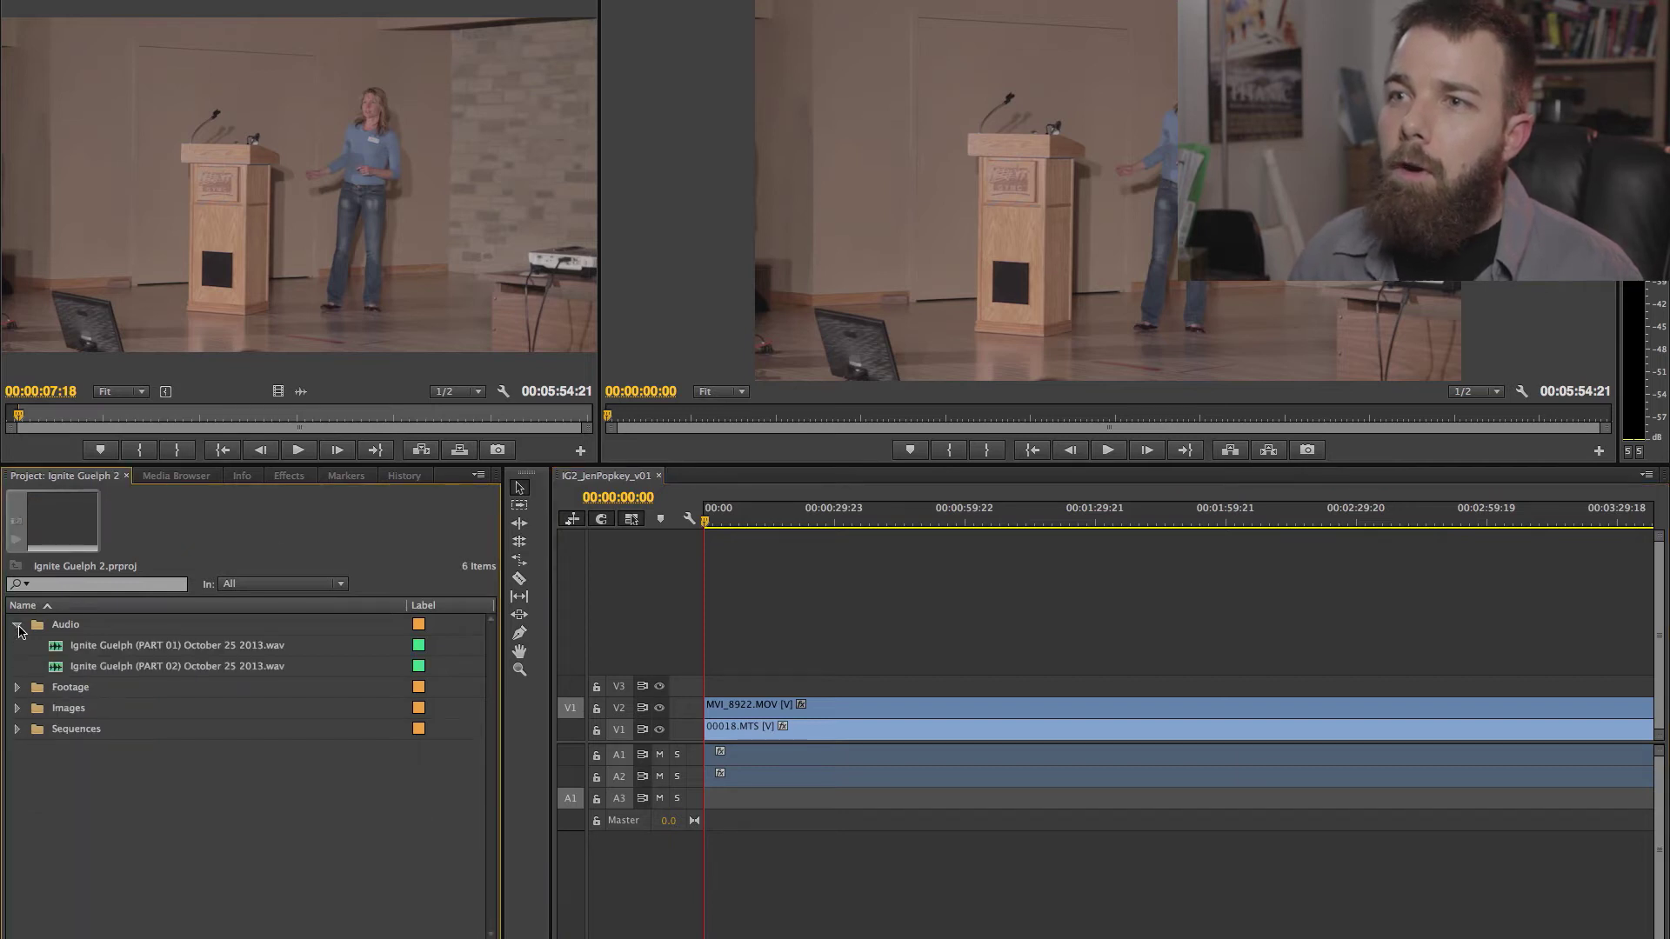
double_click(174, 667)
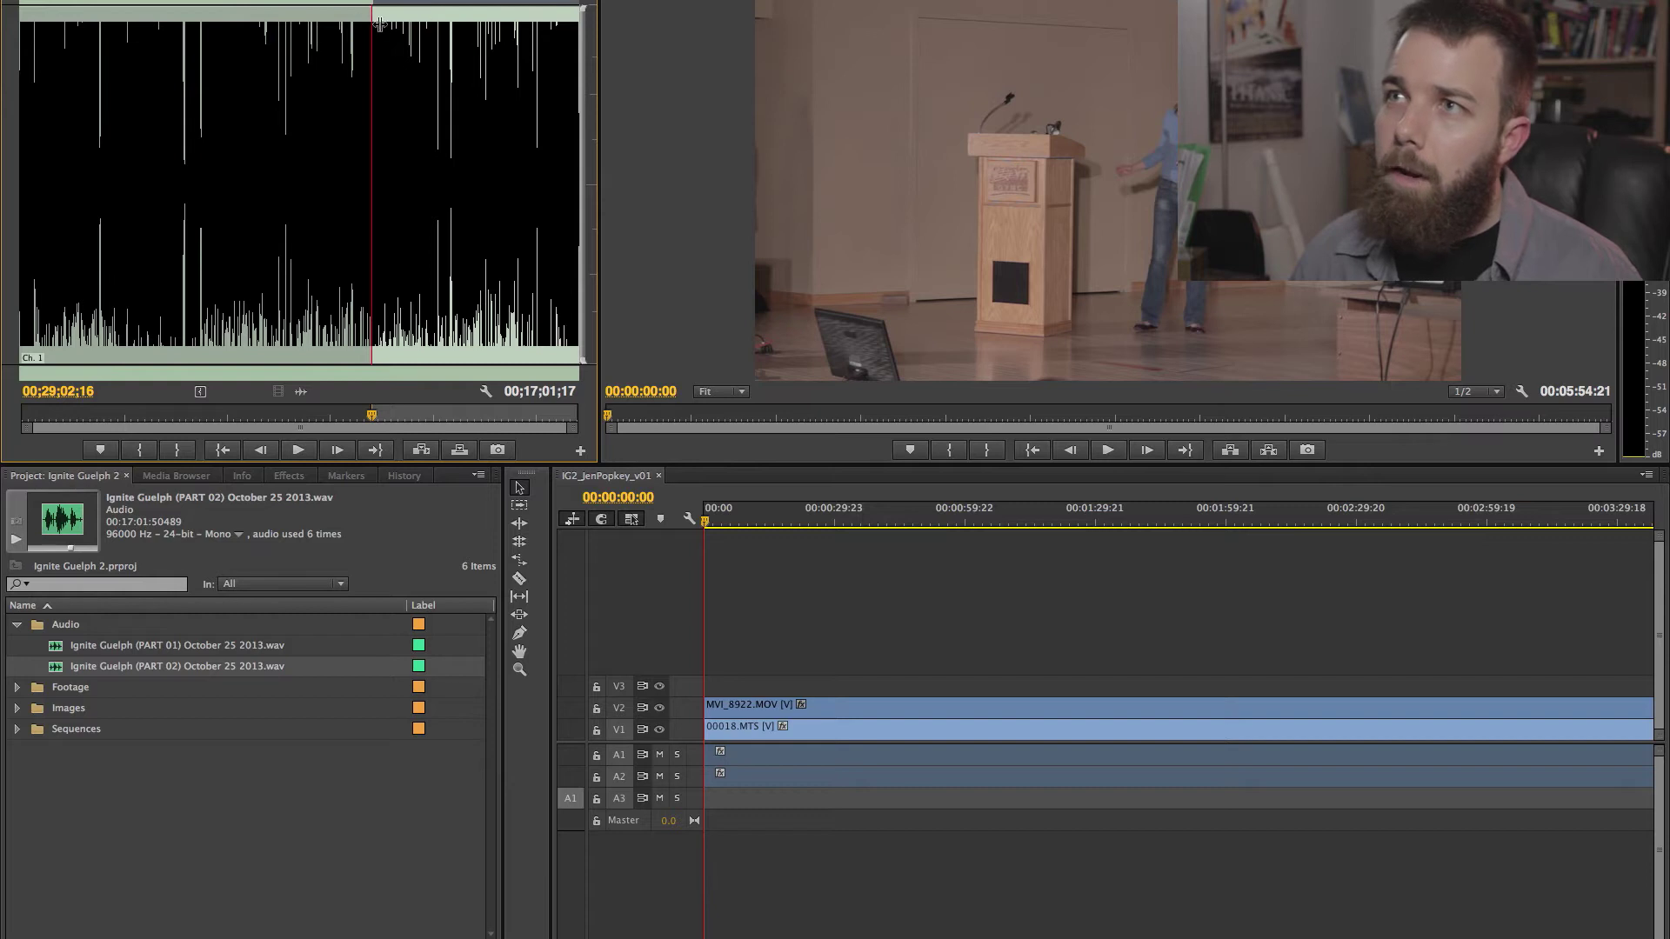
left_click(388, 24)
left_click_drag(387, 27, 484, 26)
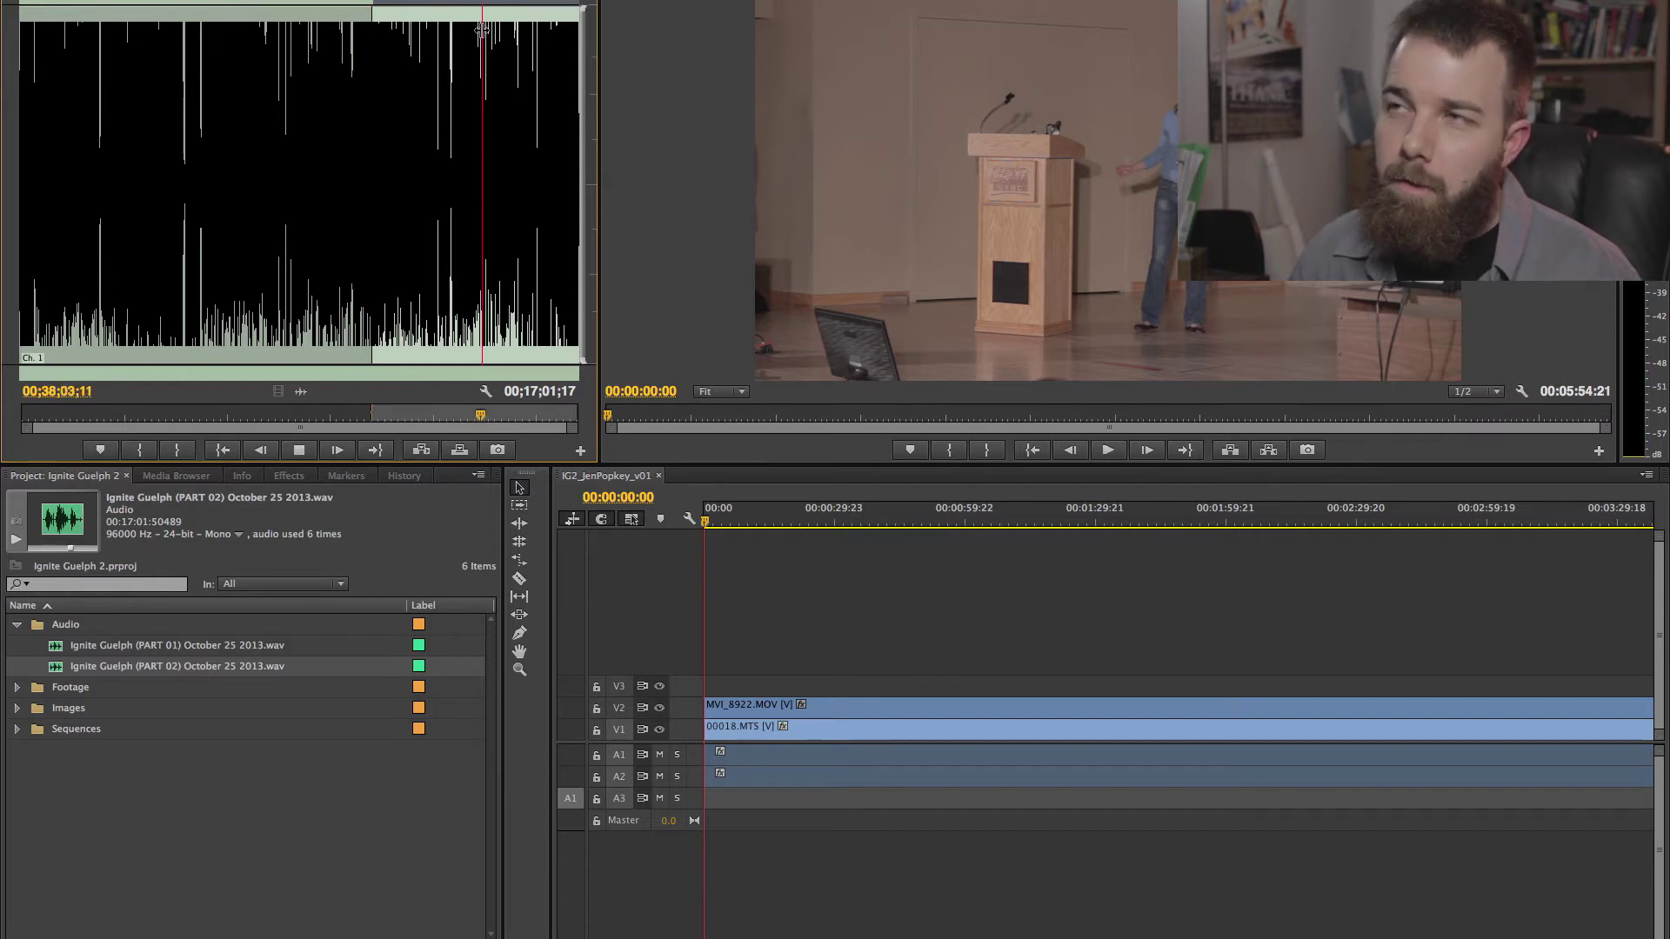
key("space")
left_click(459, 32)
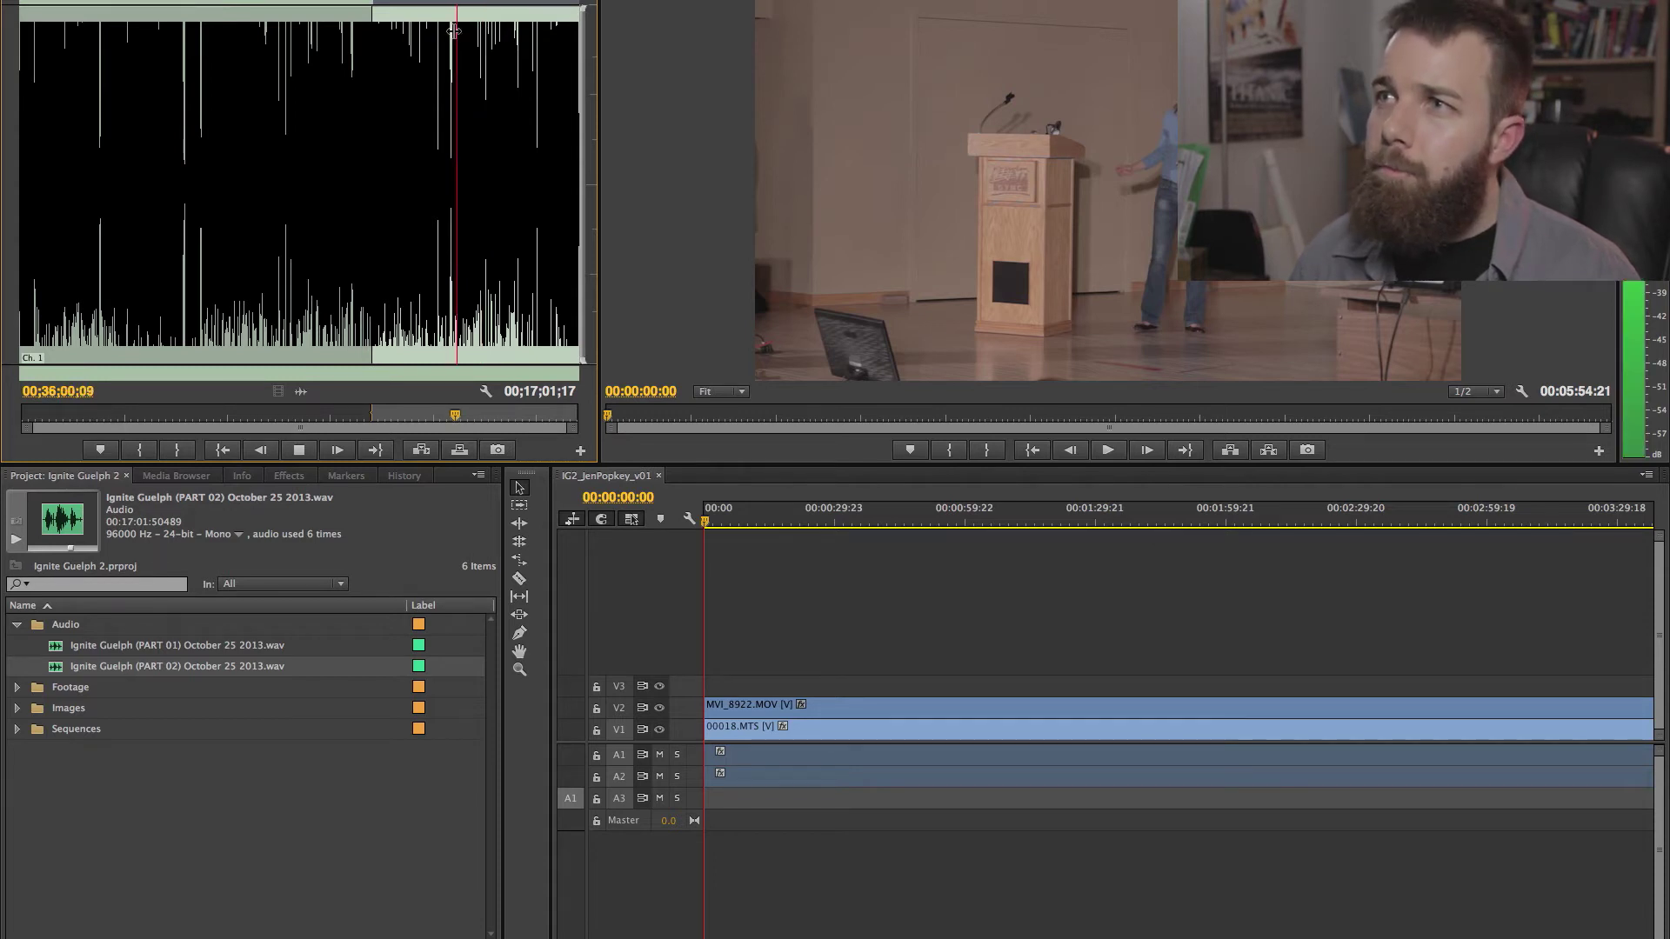
left_click(452, 32)
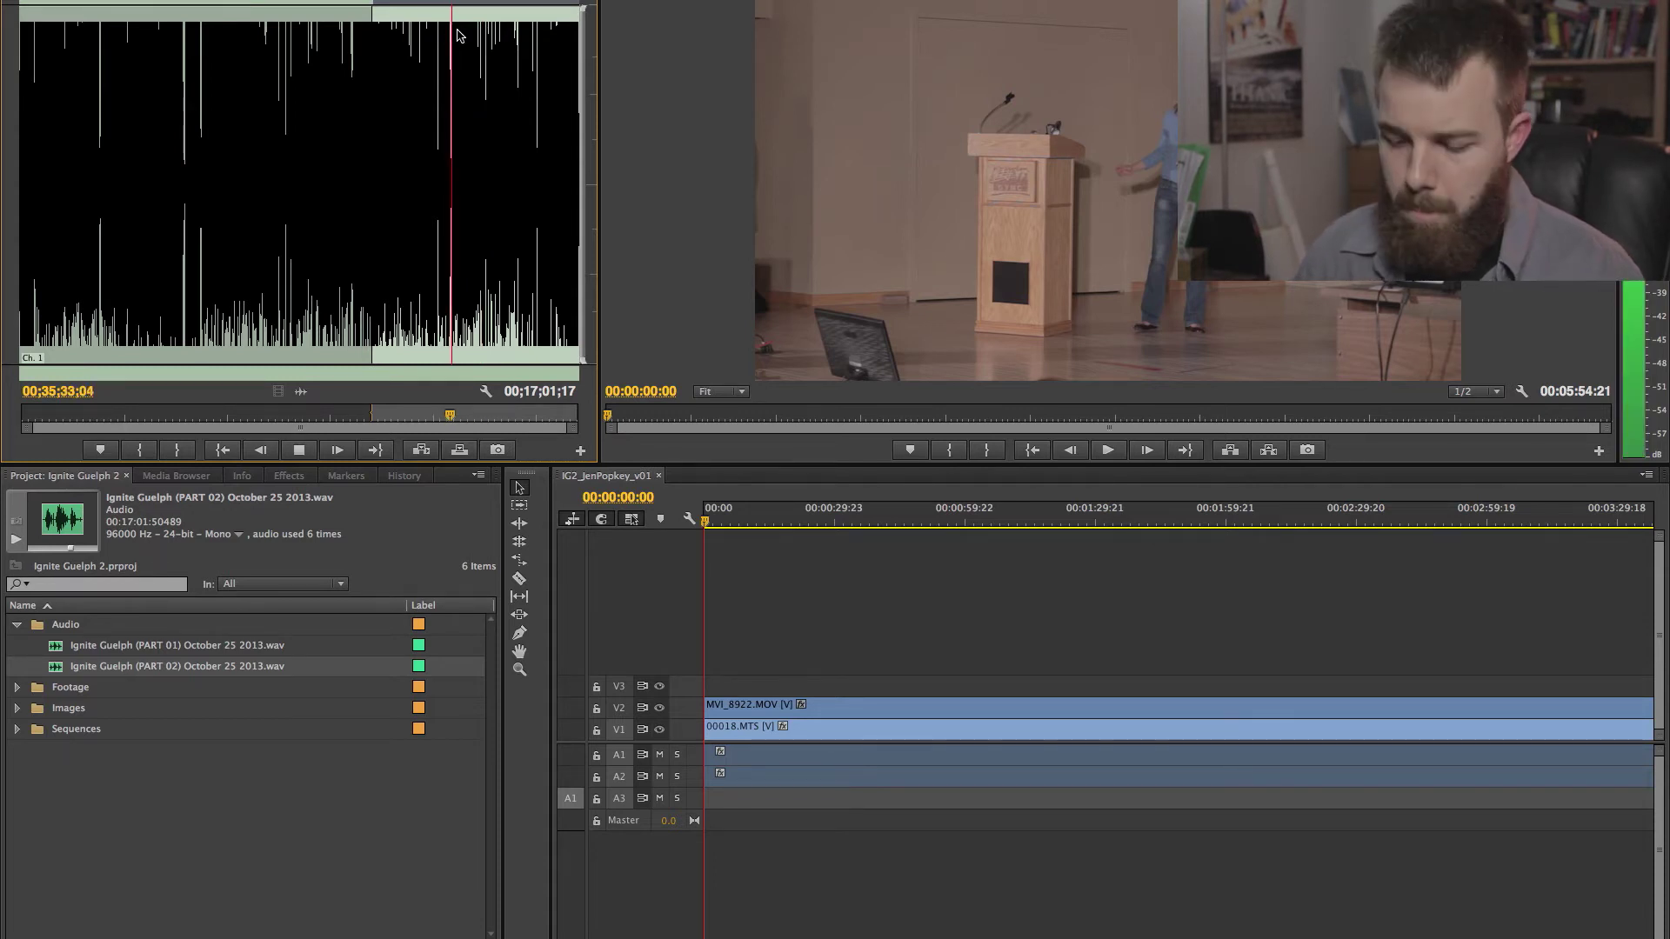
Zoom the waveform, mark the In point, and overwrite the audio onto A3 at the start.
key("=")
key("=")
key("=")
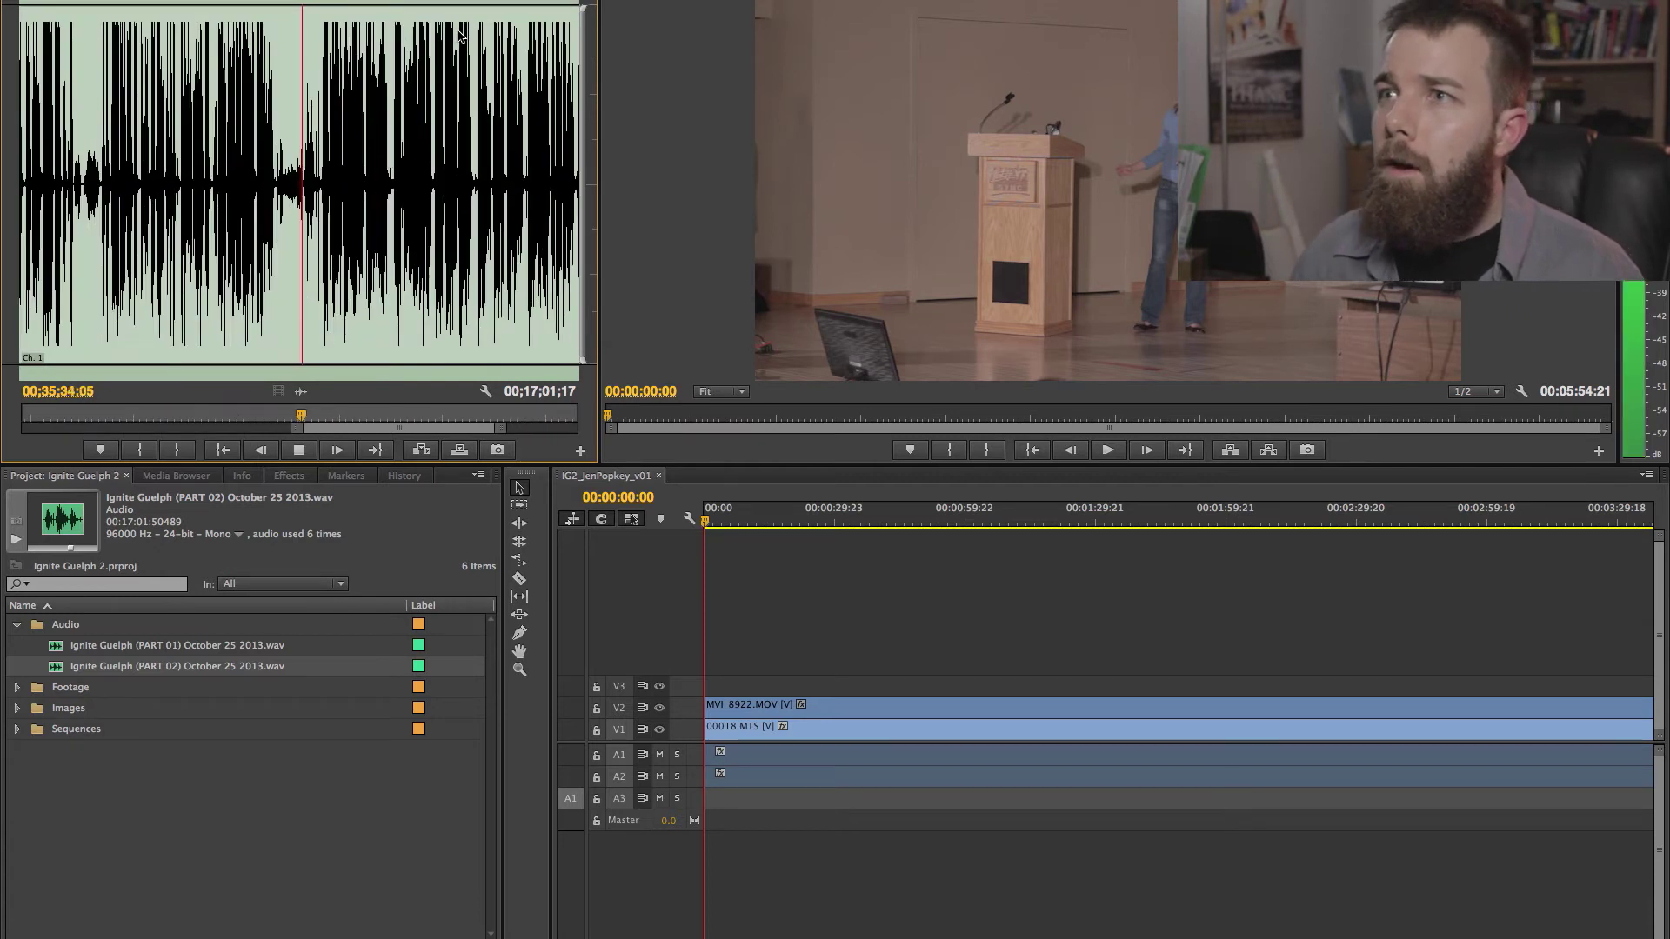
key("space")
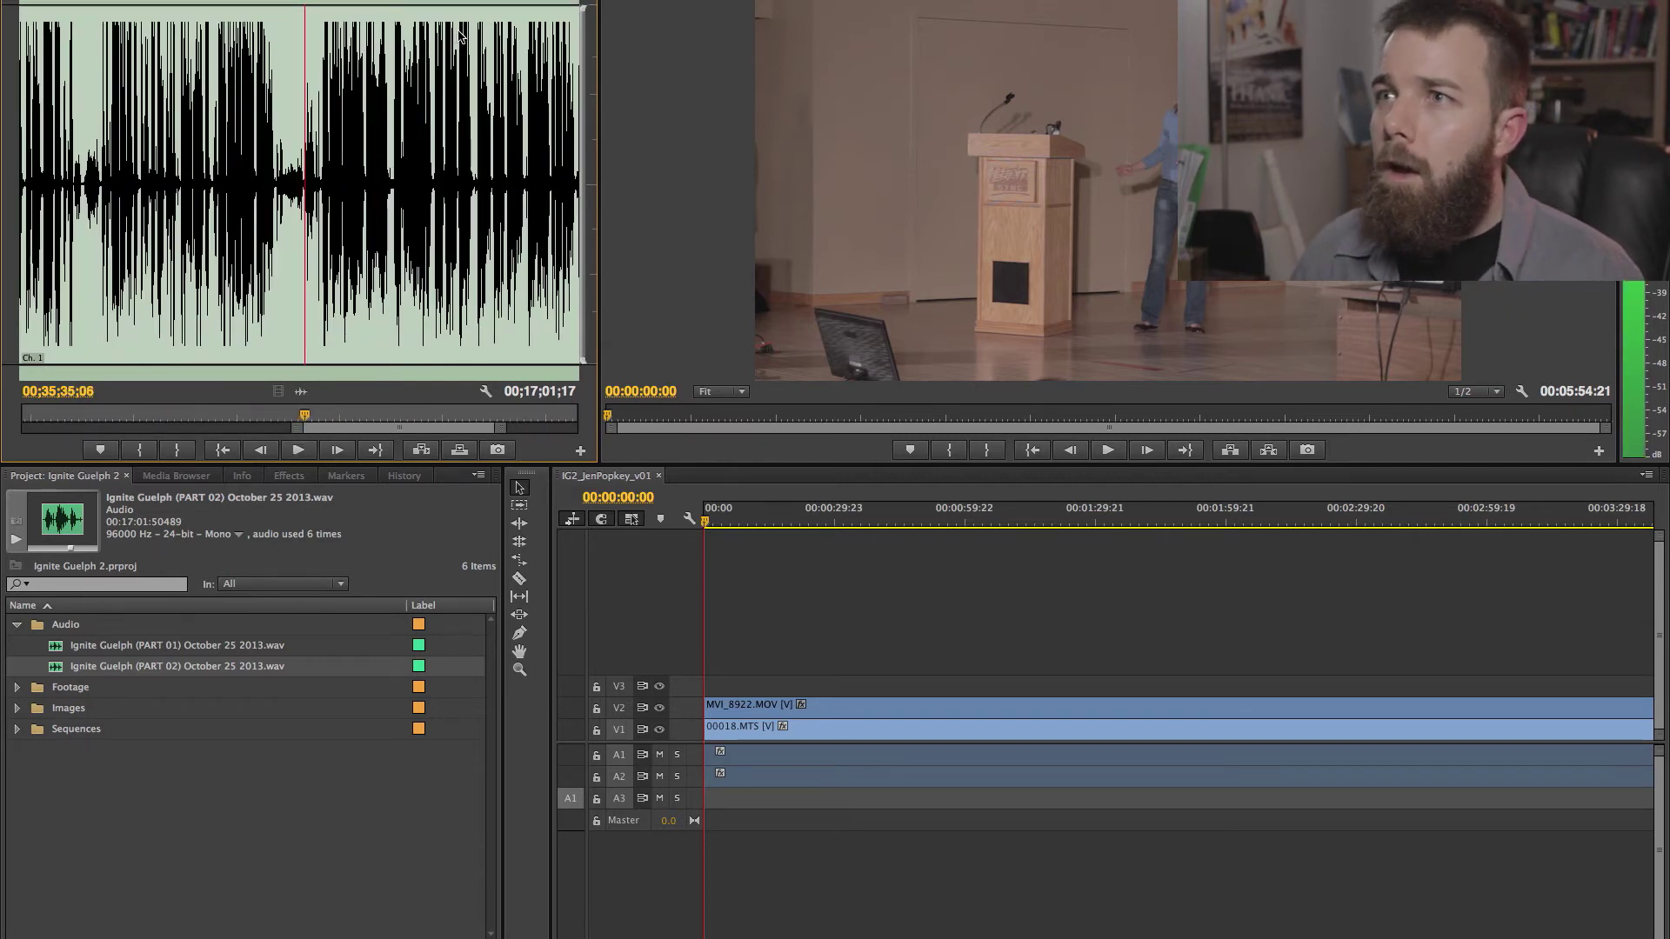
key("Right")
key("Right")
key("i")
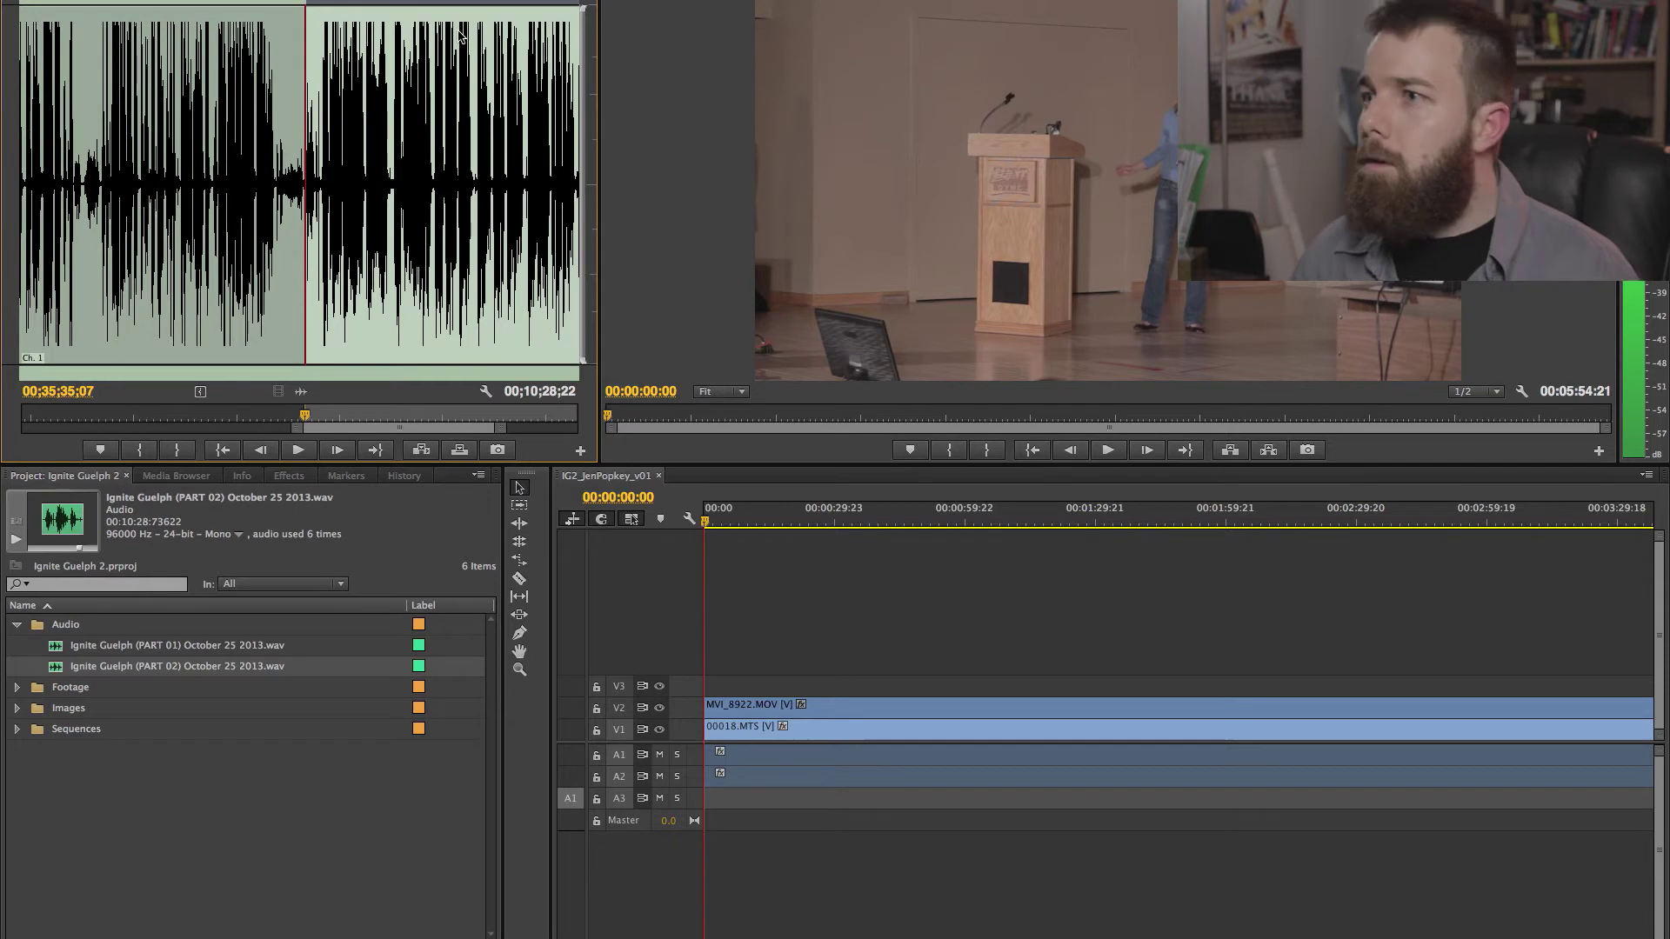
key(".")
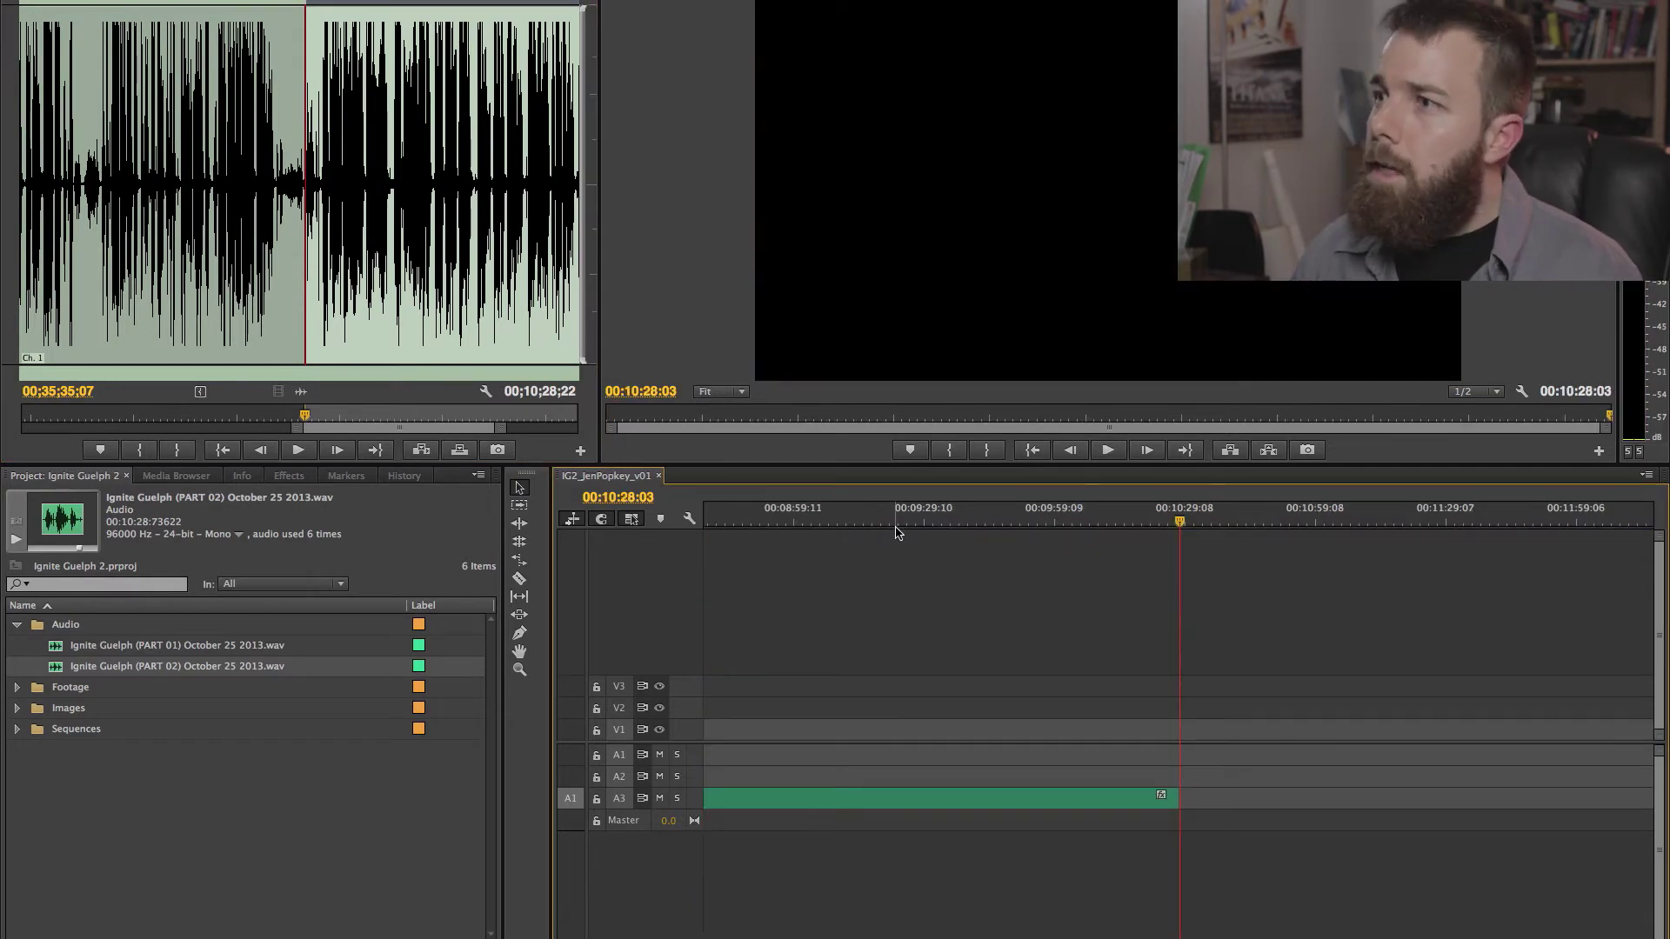
Razor V2, A2 and A3 at MVI_8922.MOV's end and delete the trailing pieces.
left_click(896, 526)
left_click(740, 526)
key("backslash")
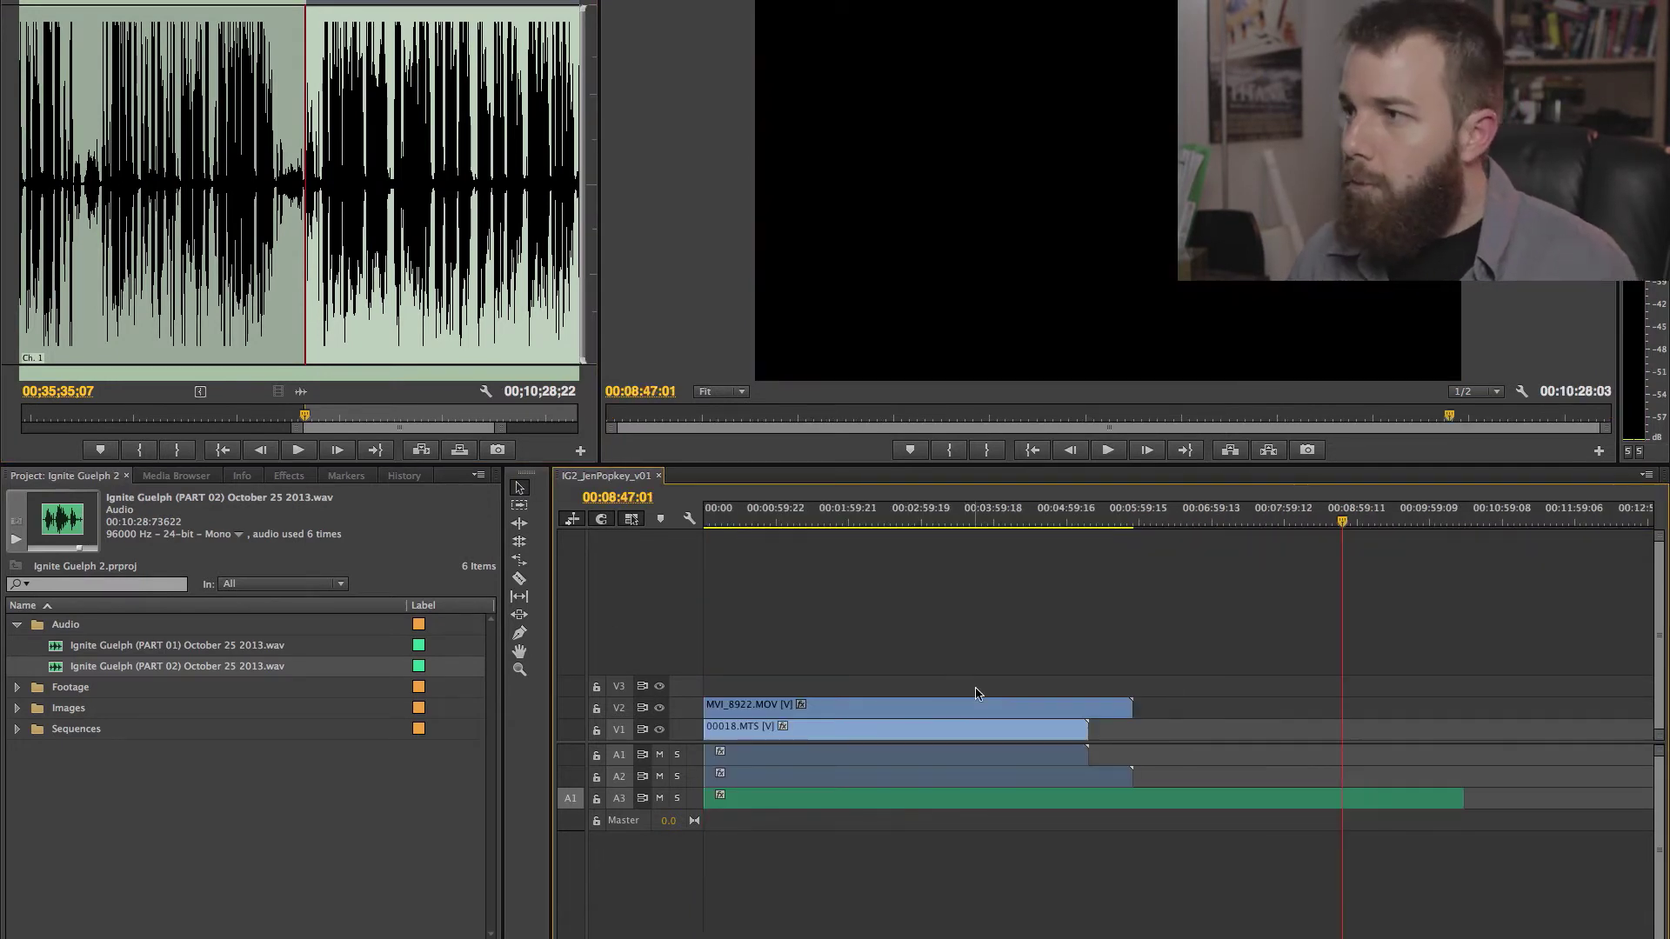
key("c")
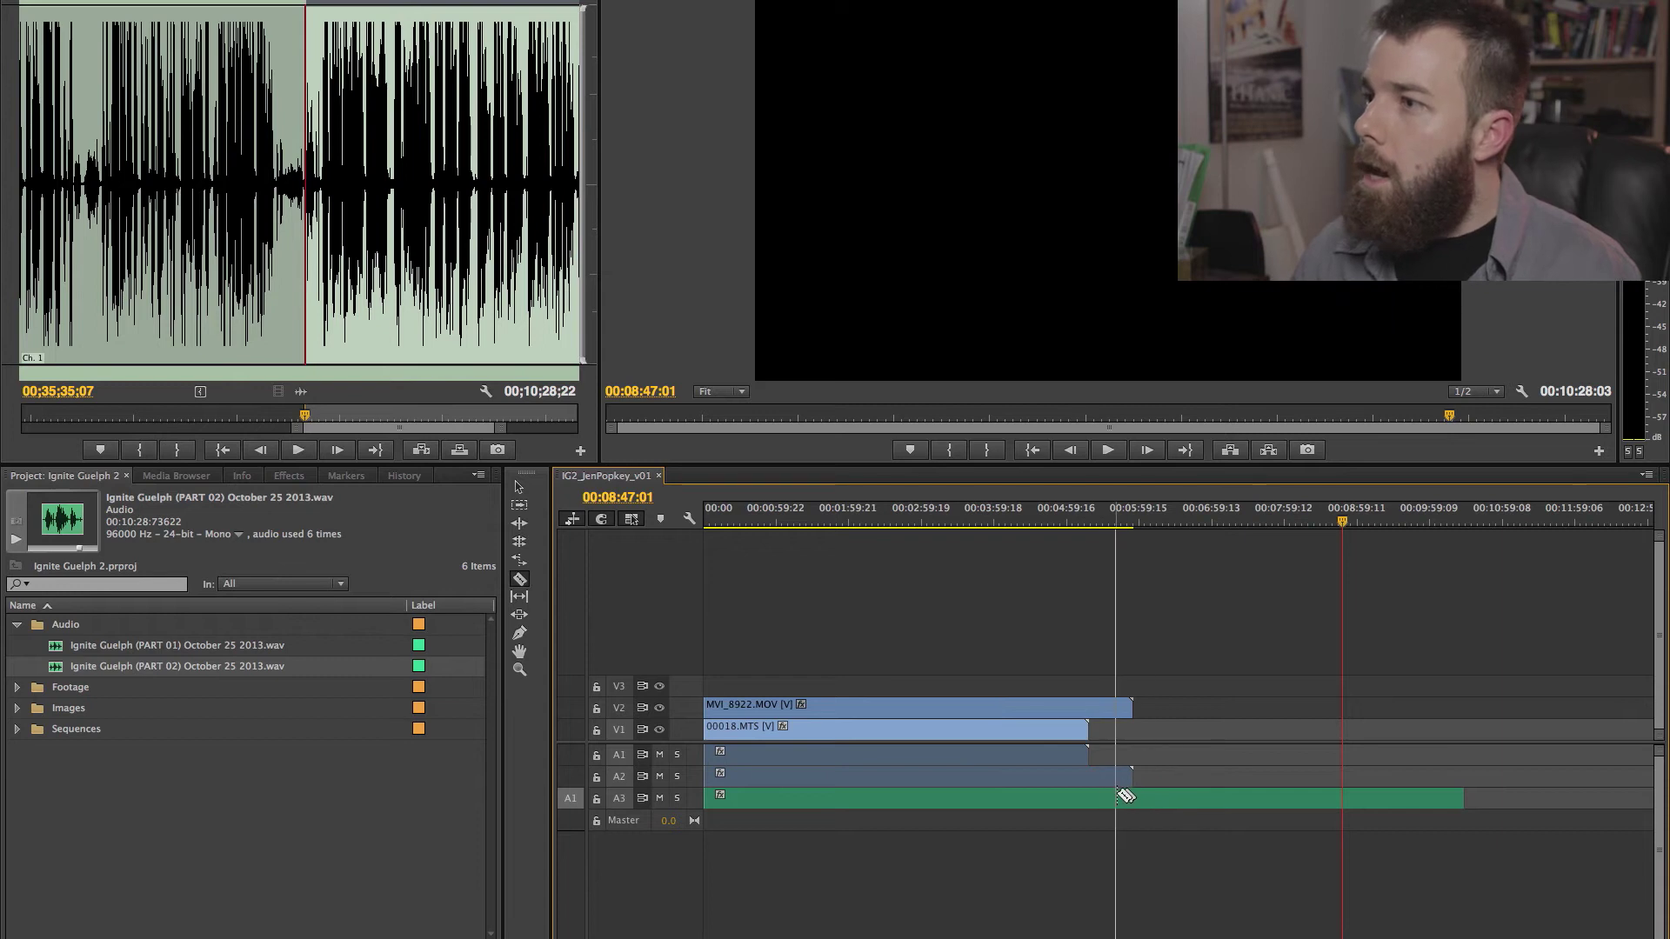
left_click(1123, 796, "shift")
key("v")
left_click_drag(1139, 665, 1144, 851)
key("Delete")
Play back the sequence start and select MVI_8922.MOV on V2 for Effect Controls editing.
key("Home")
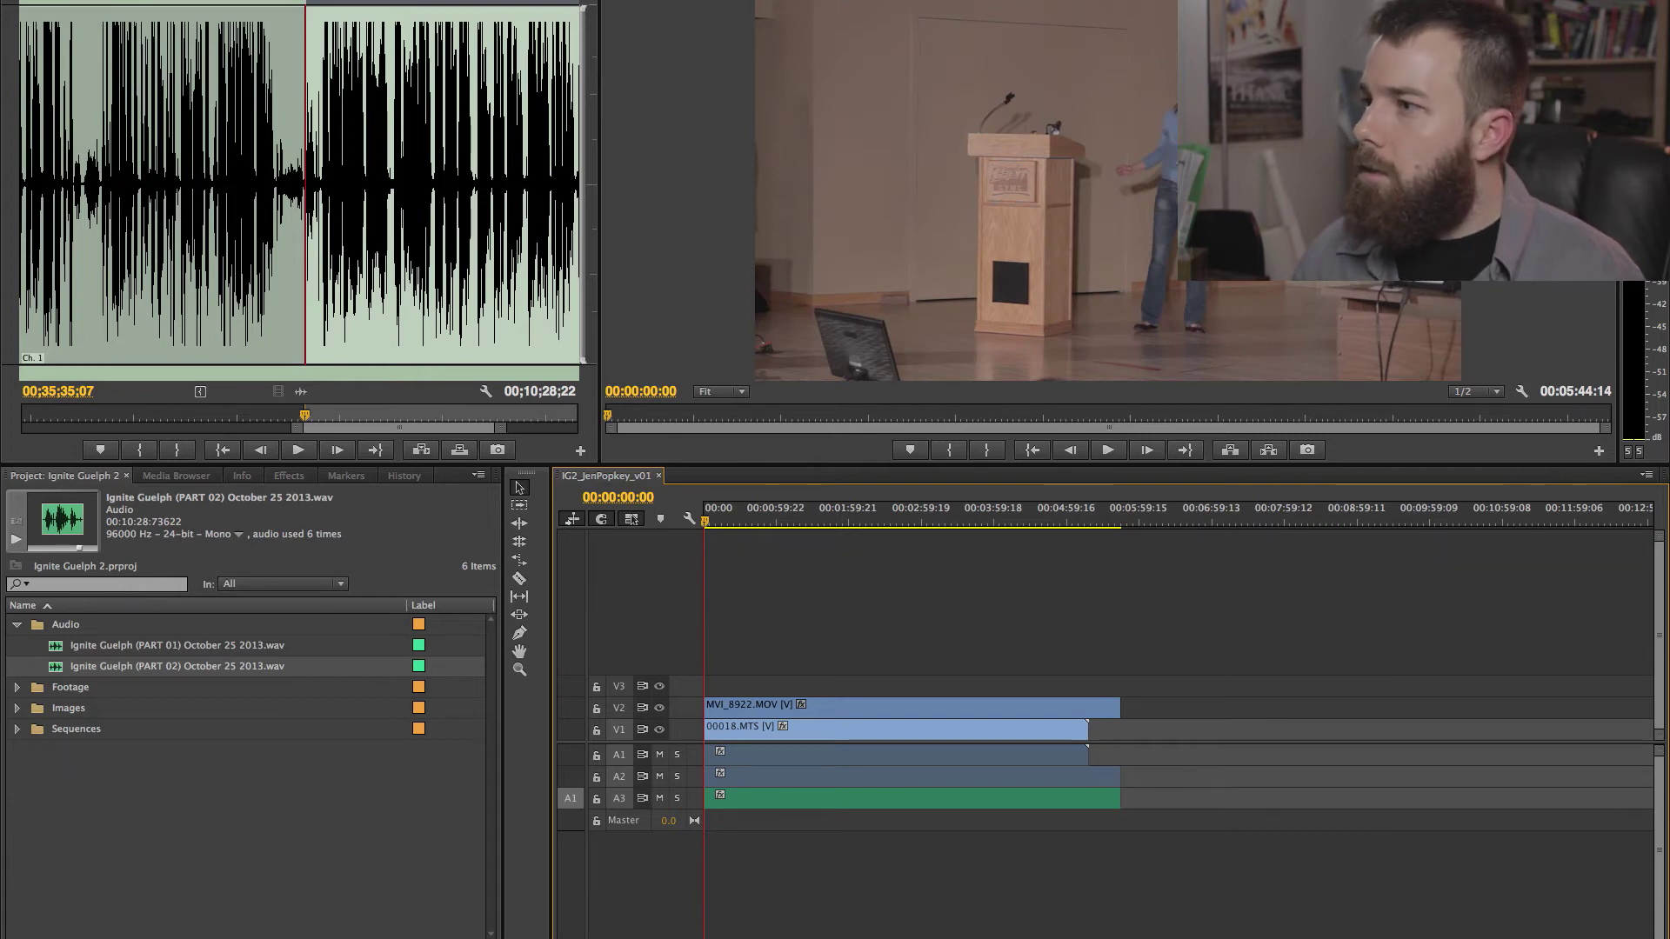
key("equal")
key("equal")
key("equal")
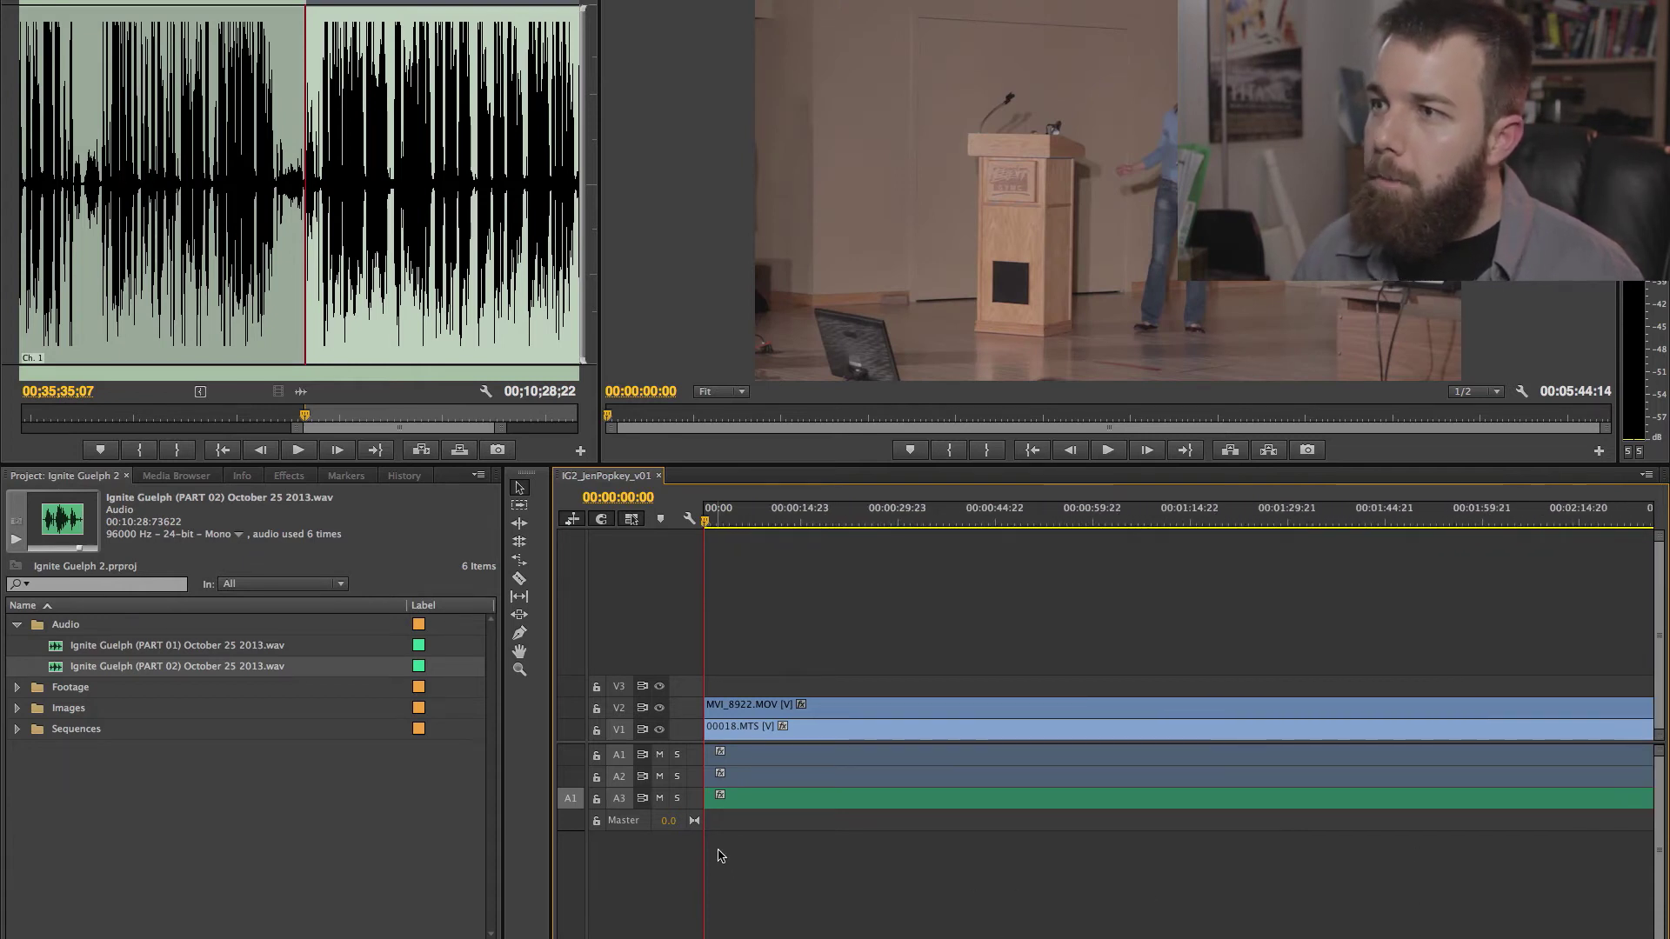
key("space")
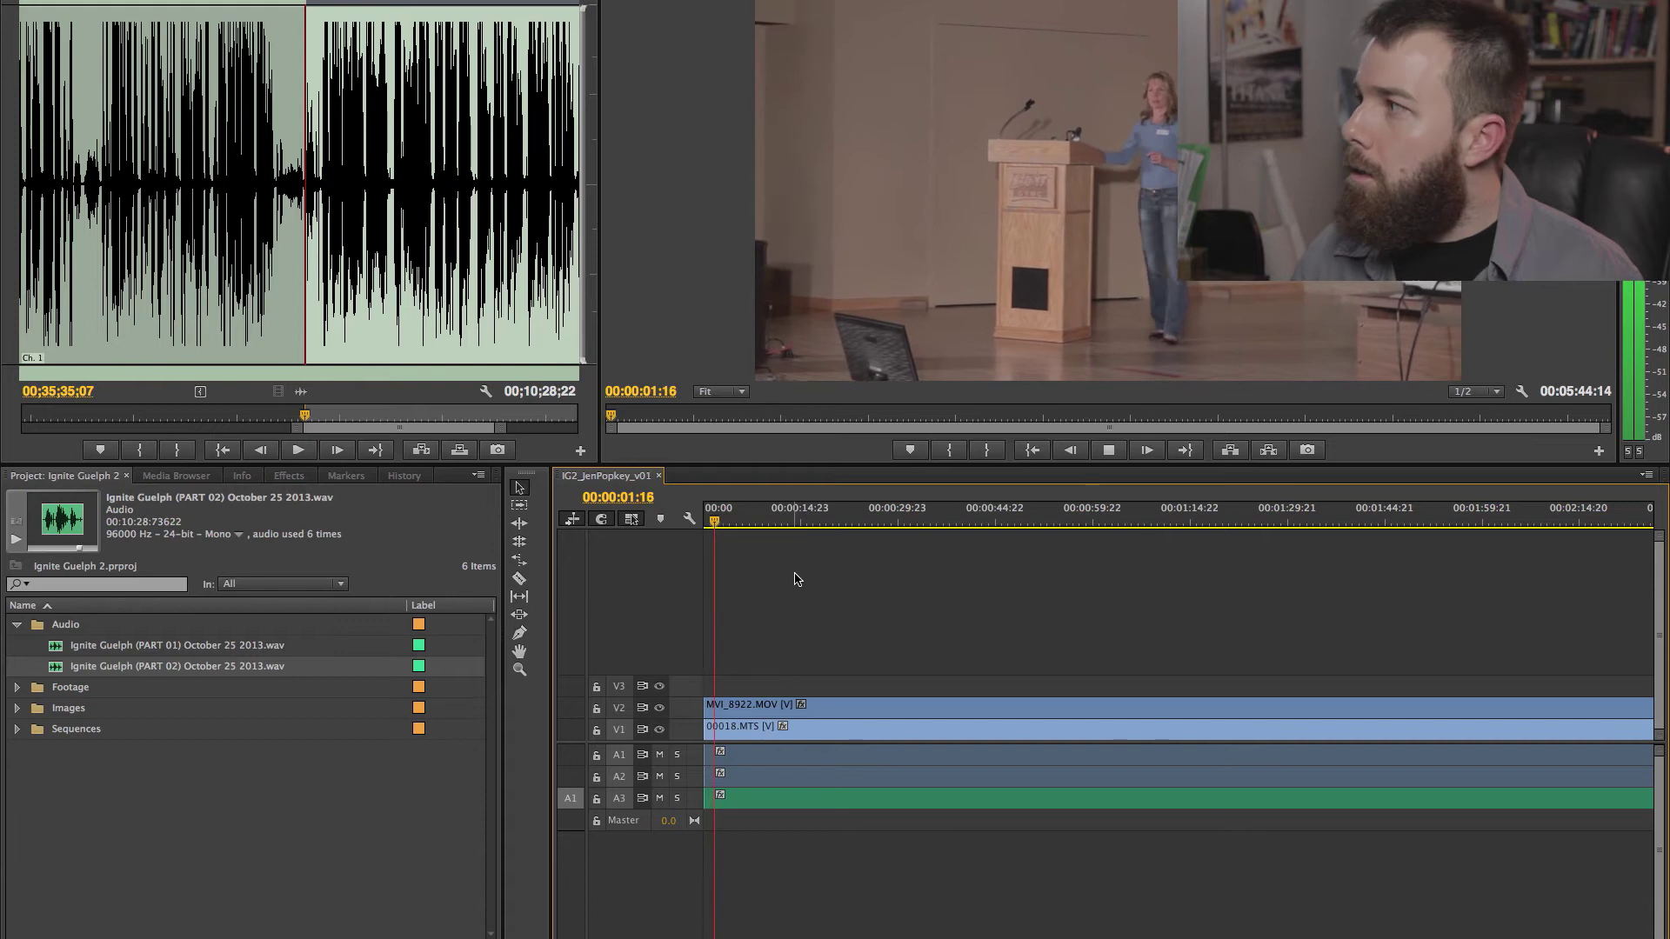
left_click(724, 513)
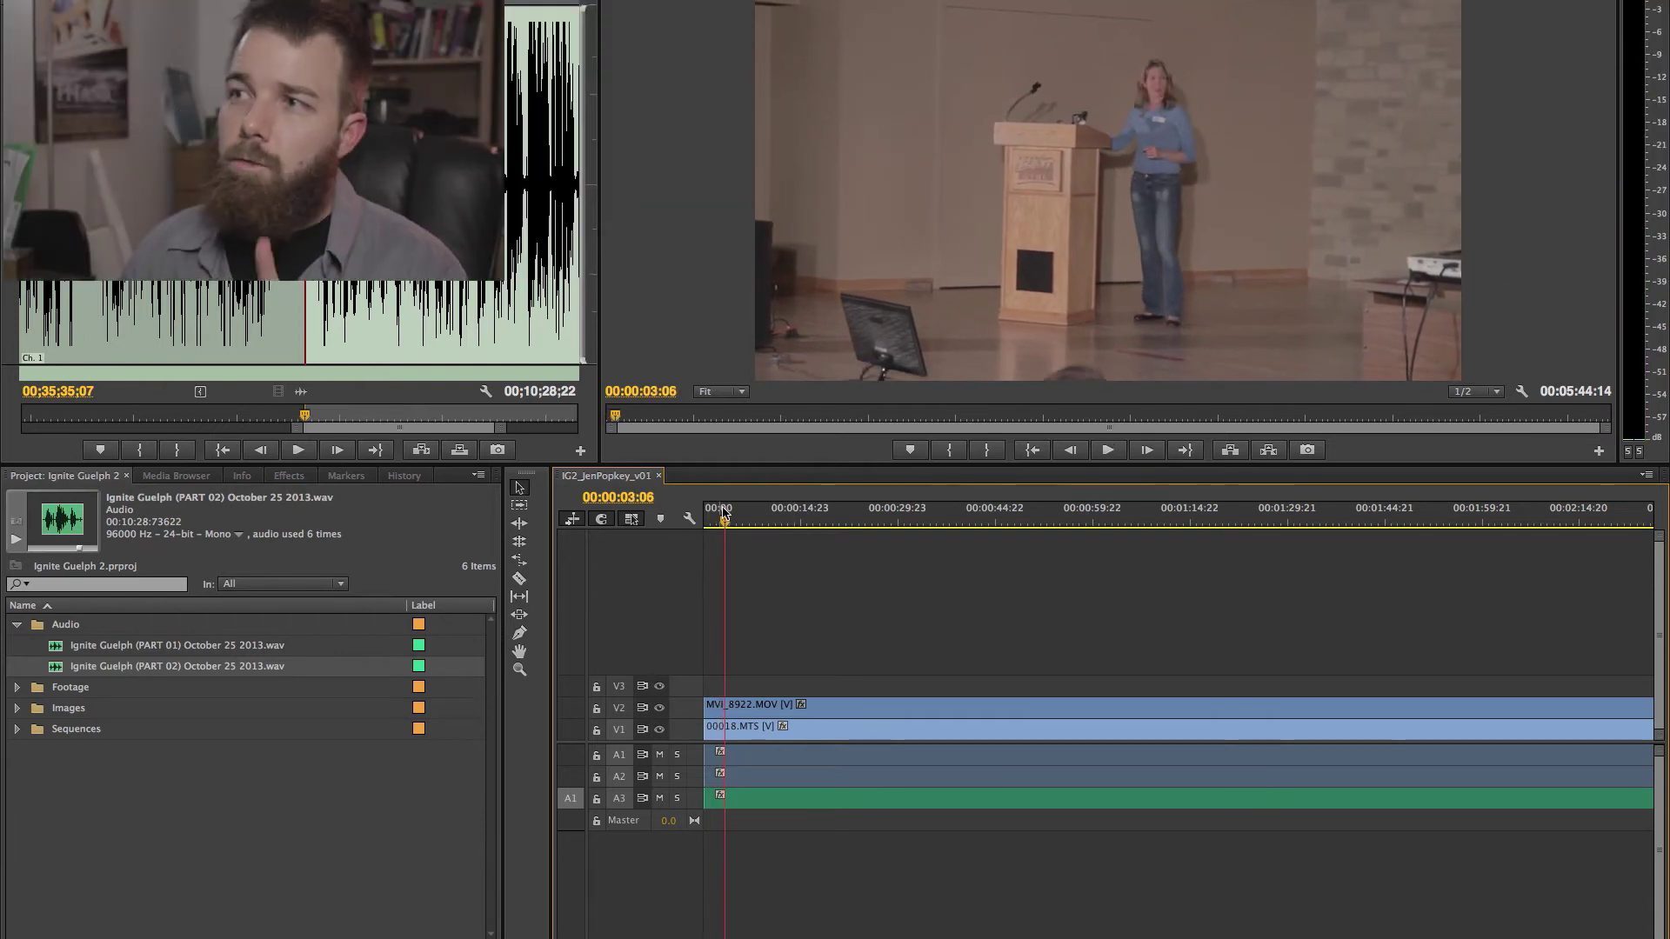
key("Home")
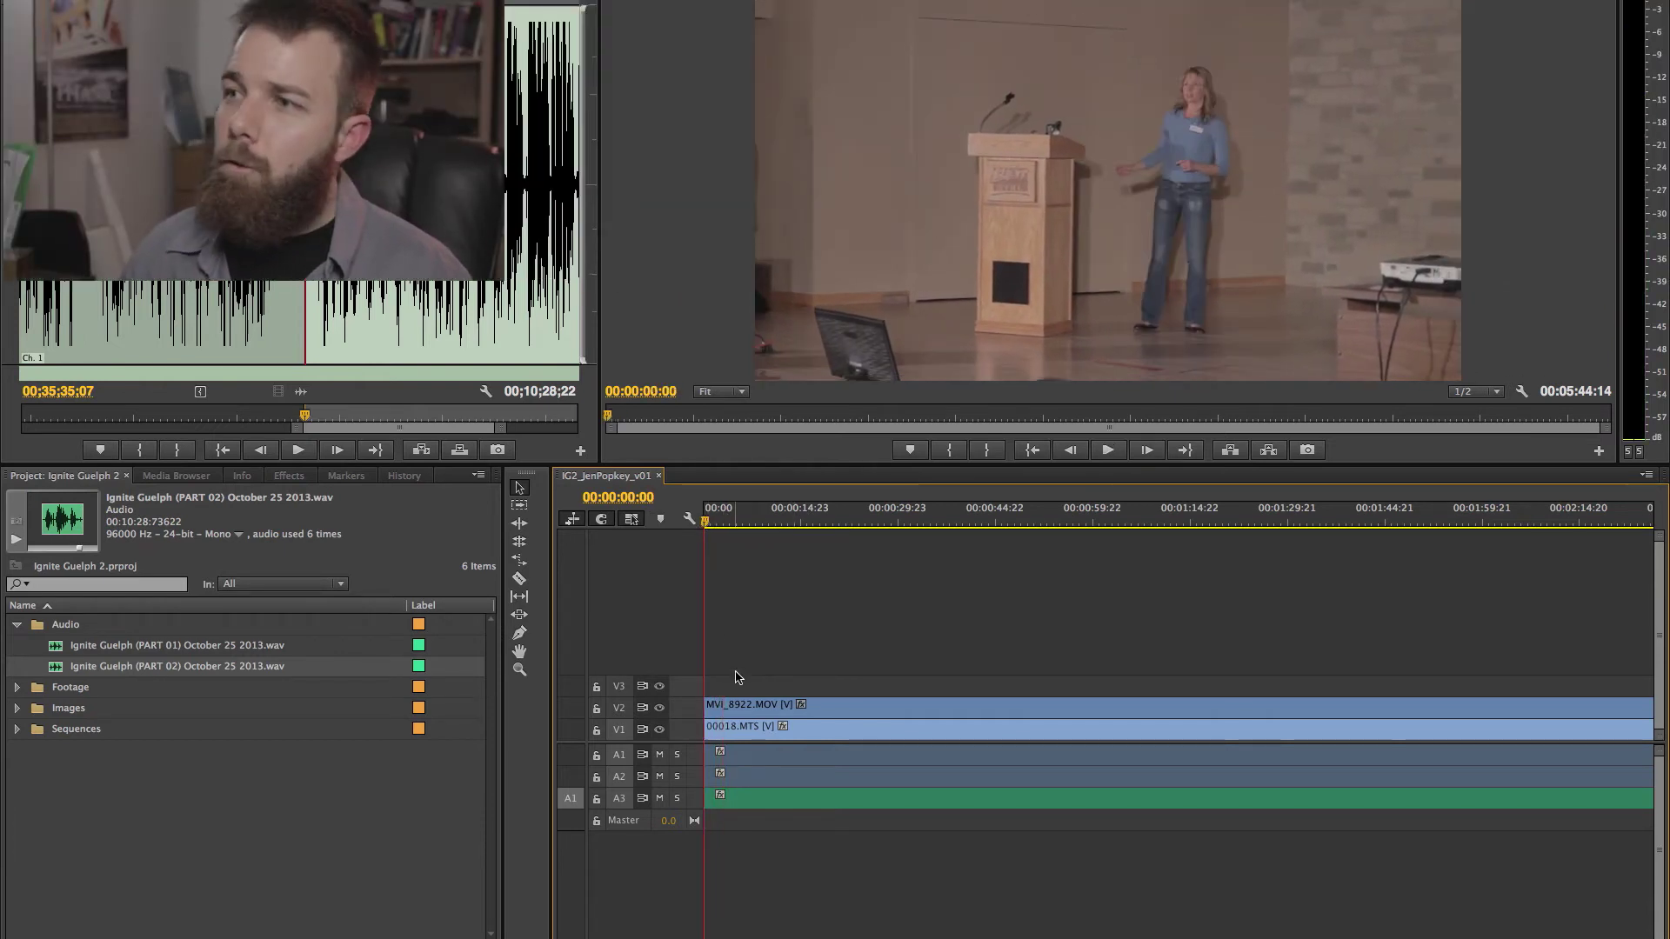
left_click(775, 712)
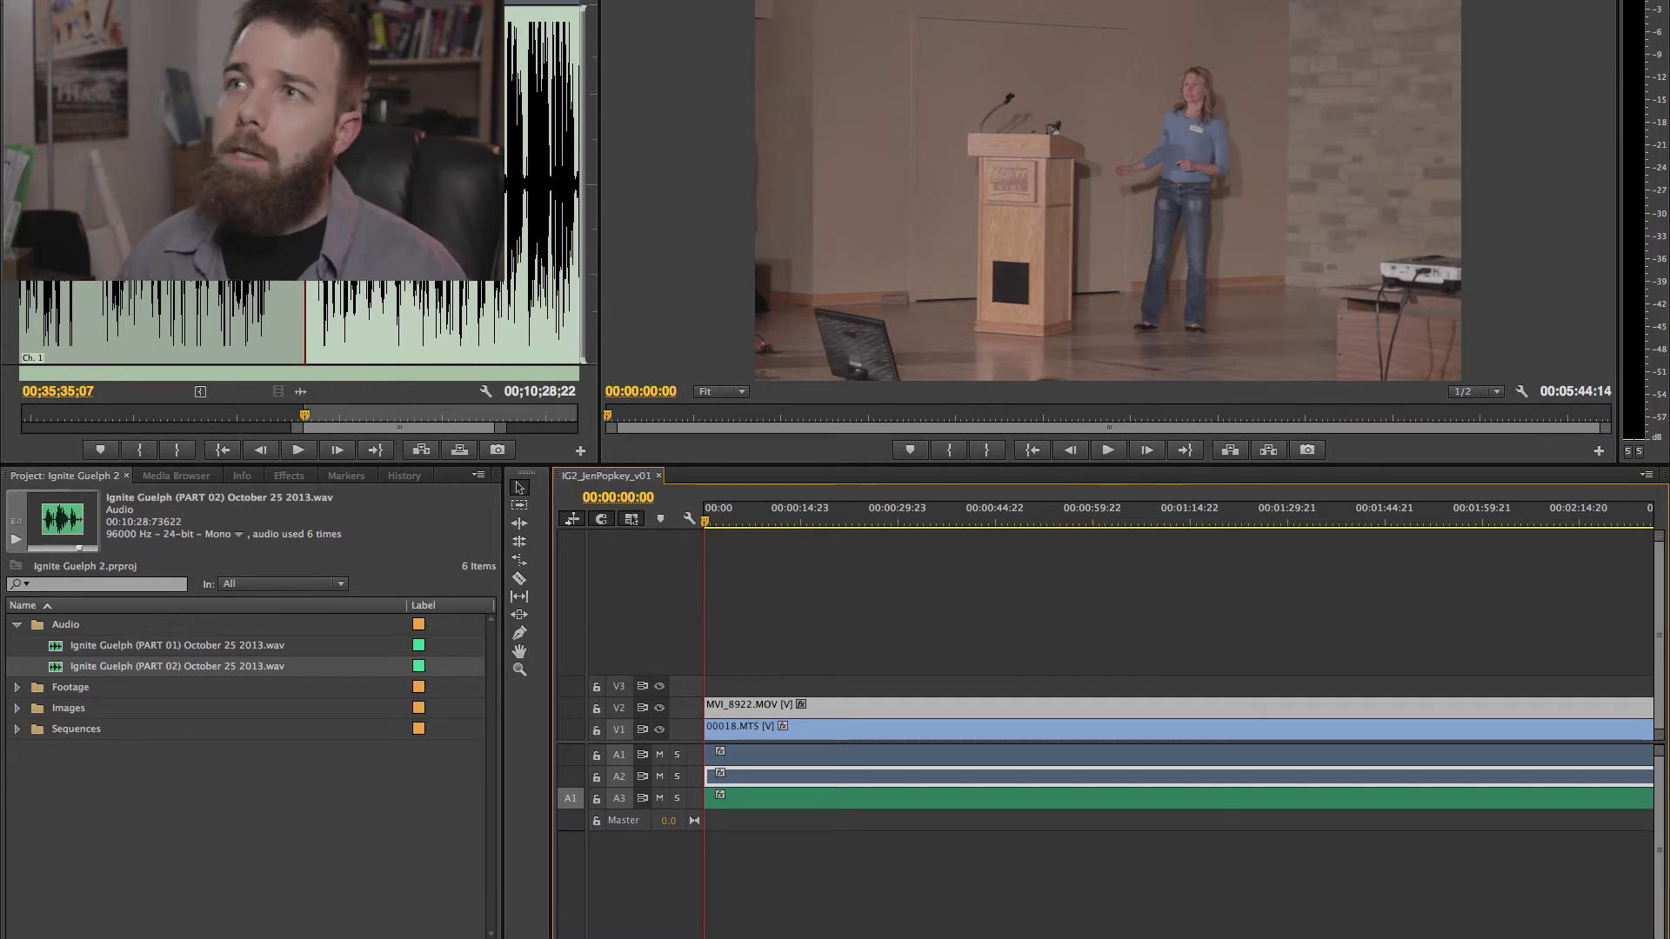
key("shift+5")
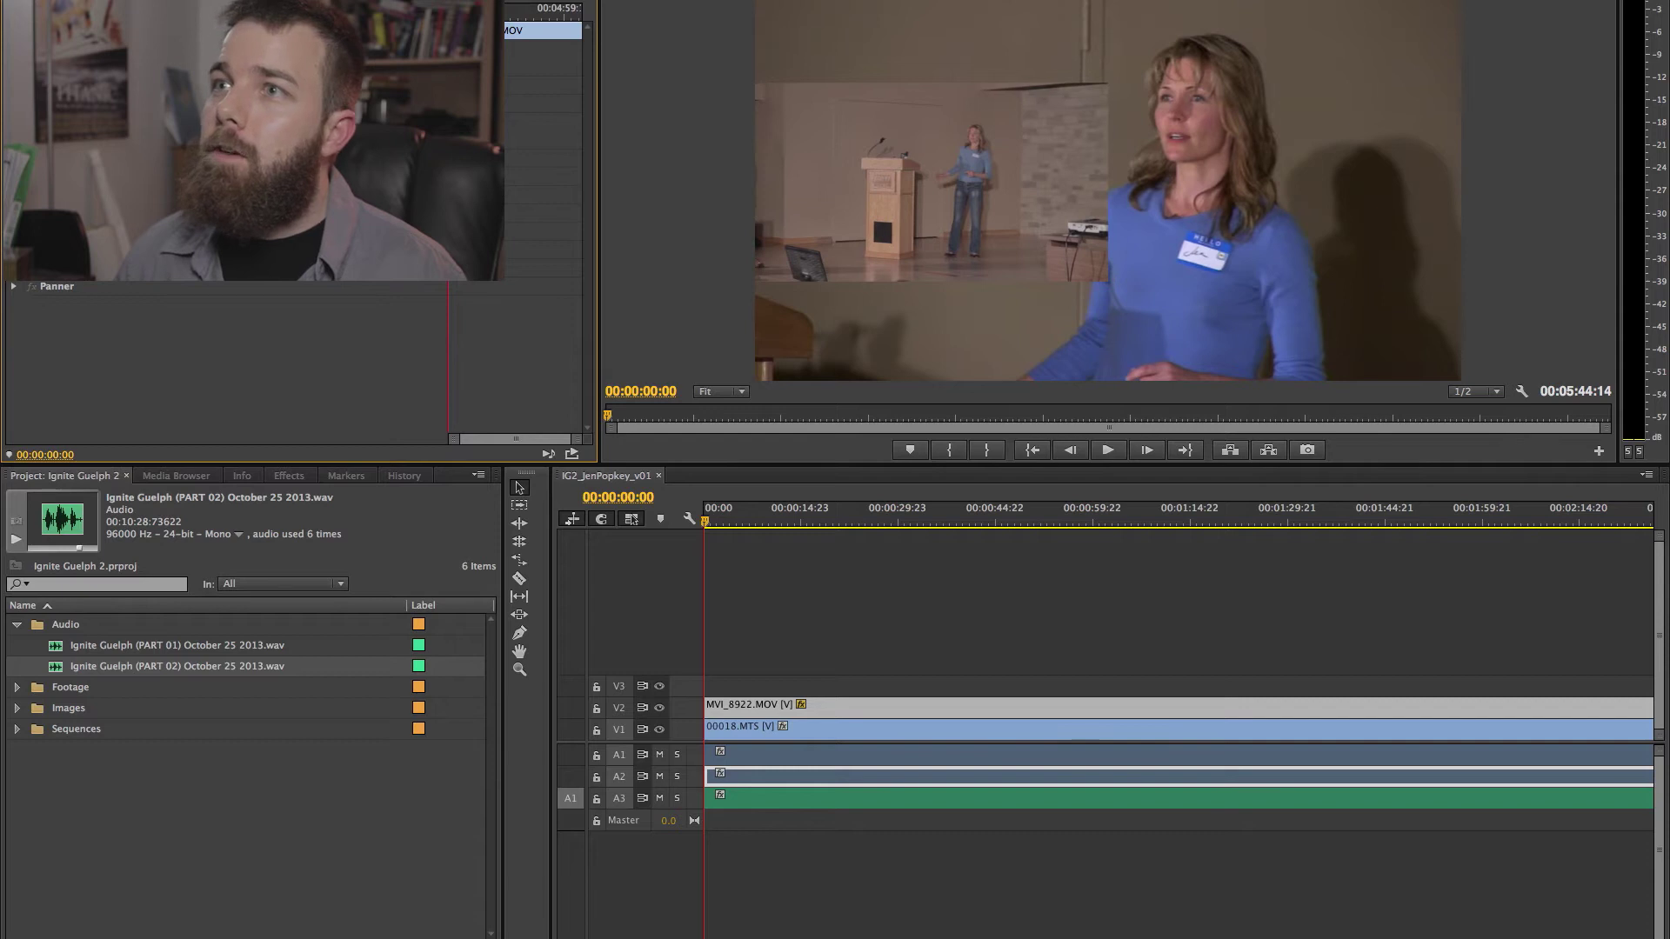
Scale 00018.MTS to 50 in the lower-right corner and play to compare both angles.
left_click(770, 728)
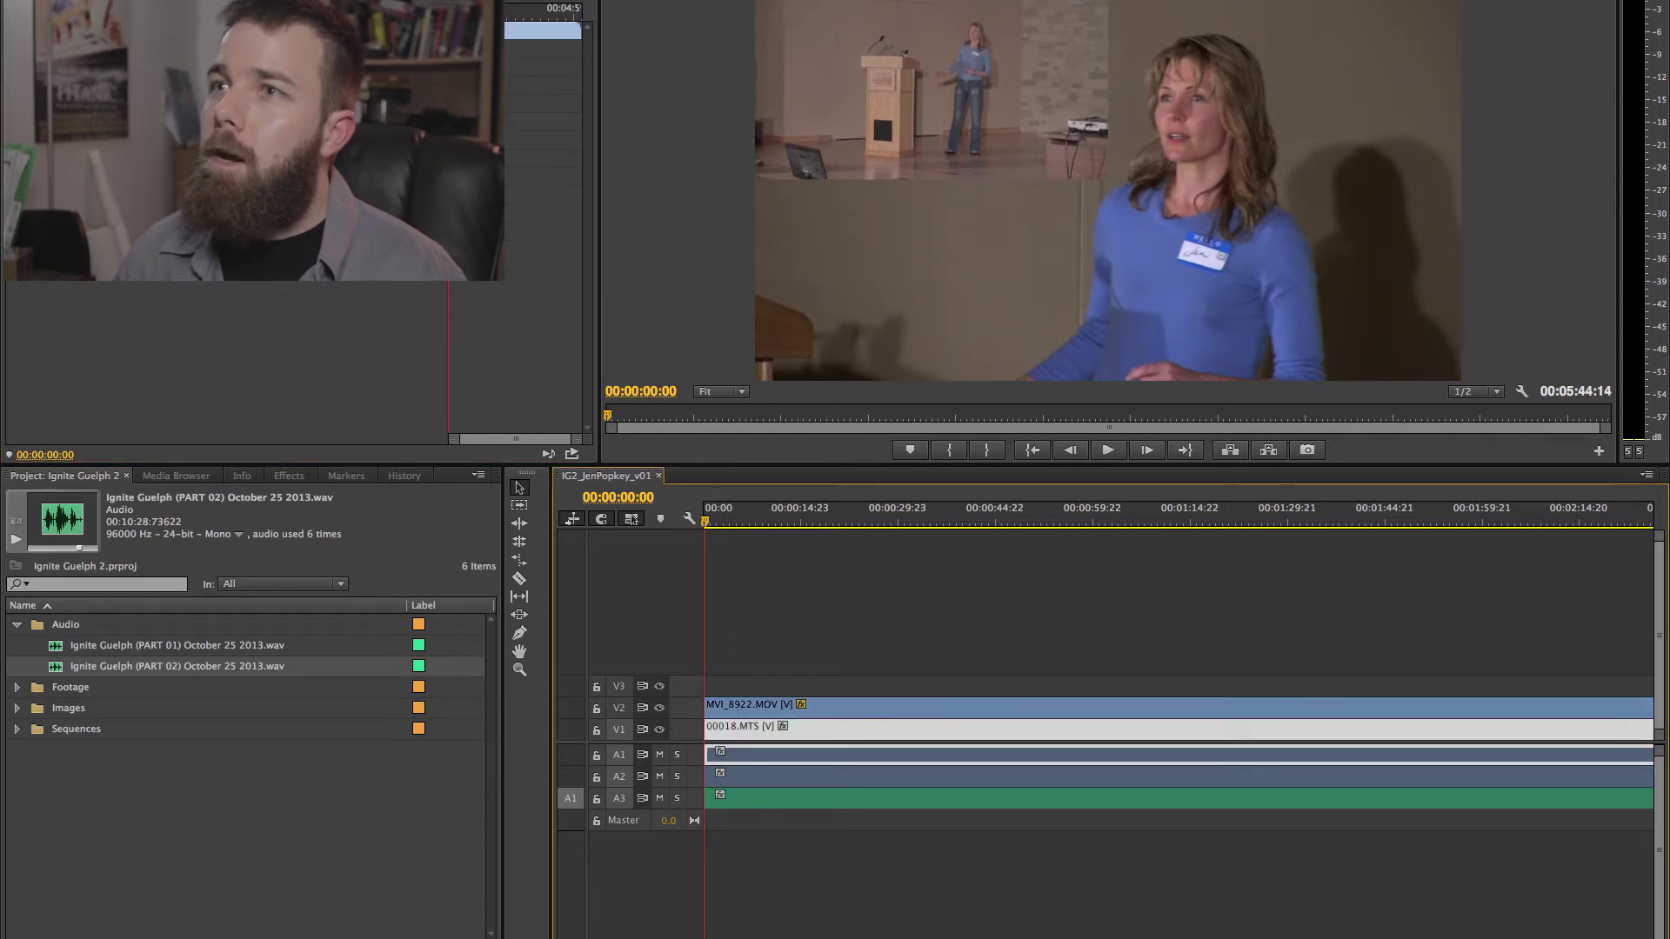
key("shift+2")
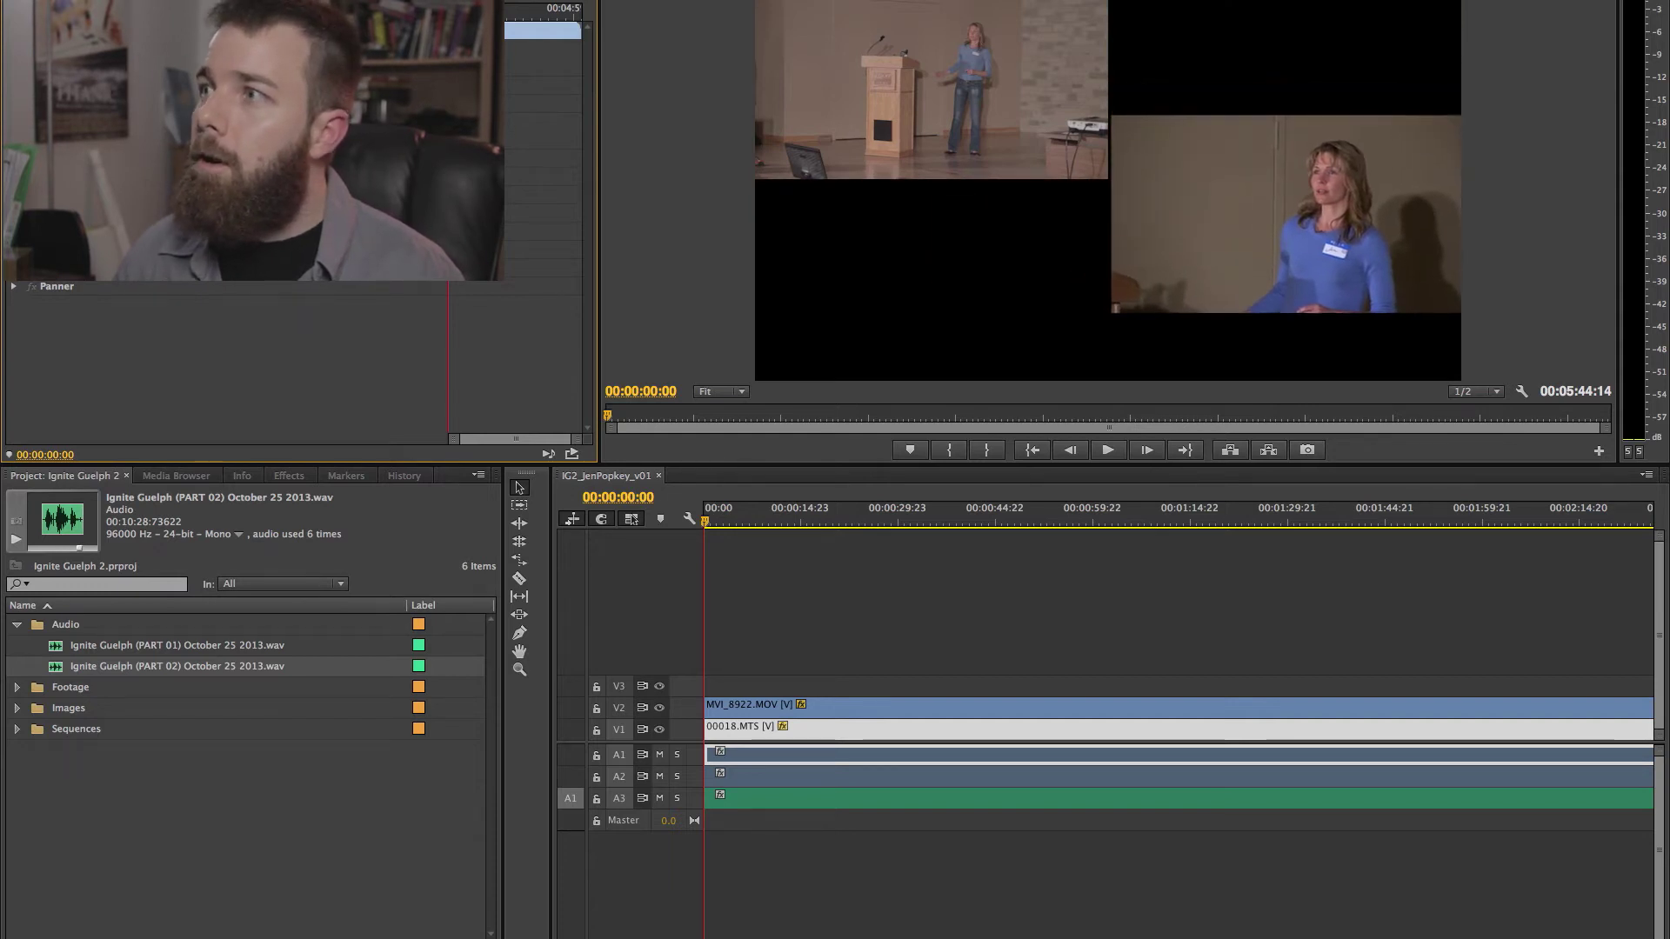
left_click(813, 581)
key("space")
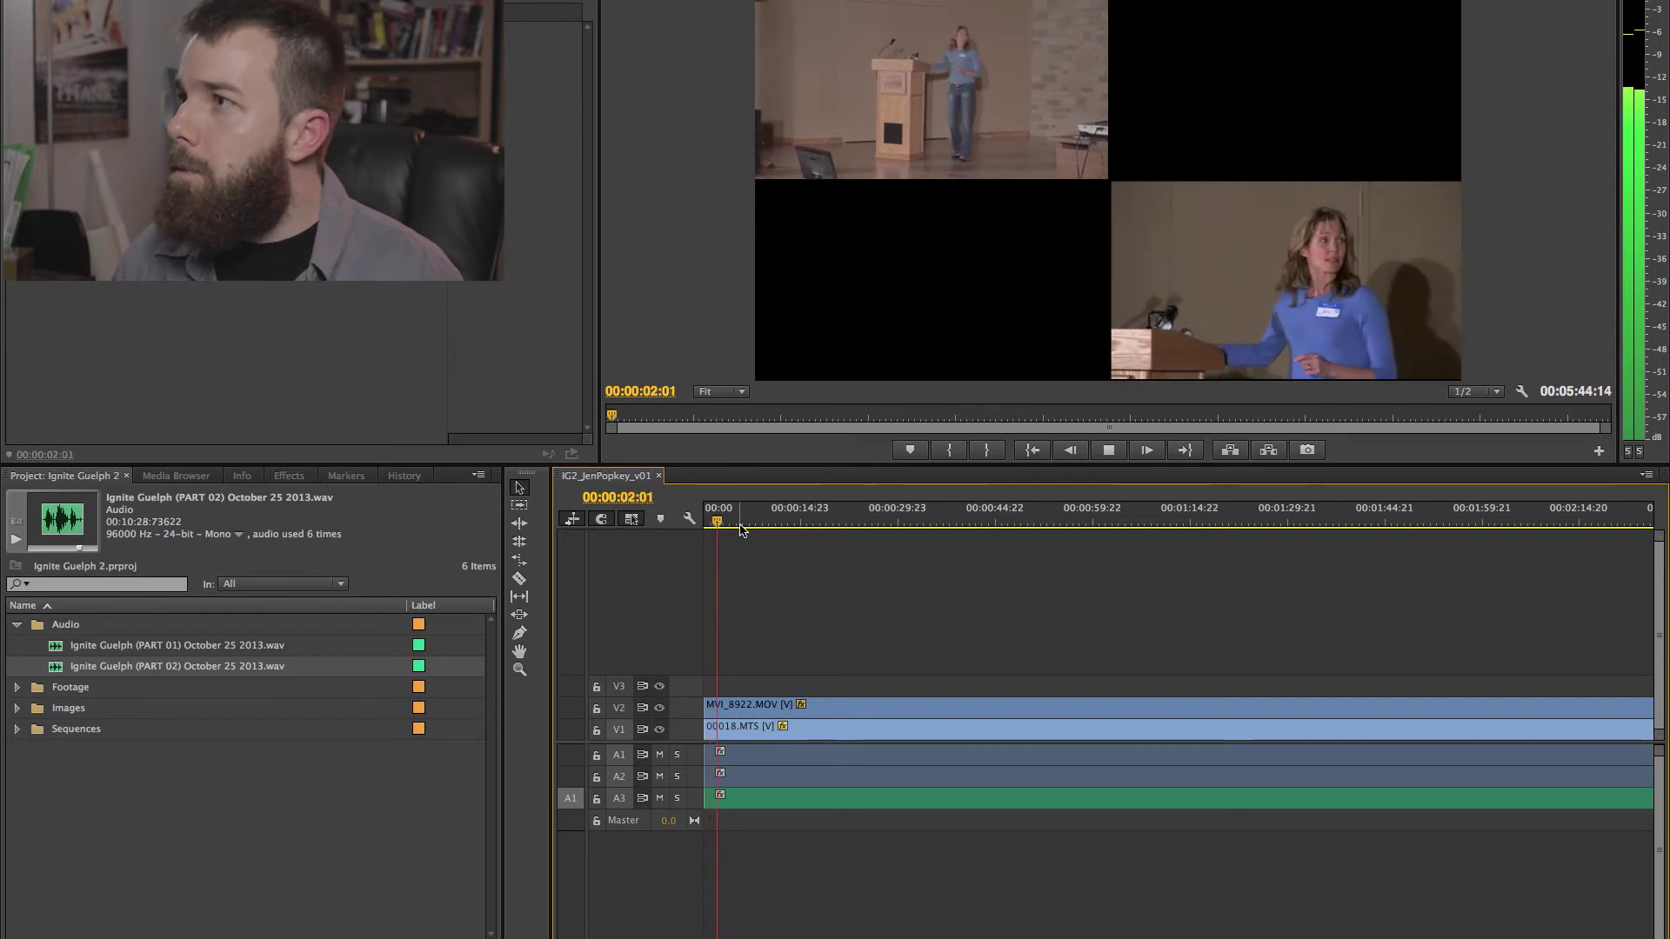
left_click(706, 515)
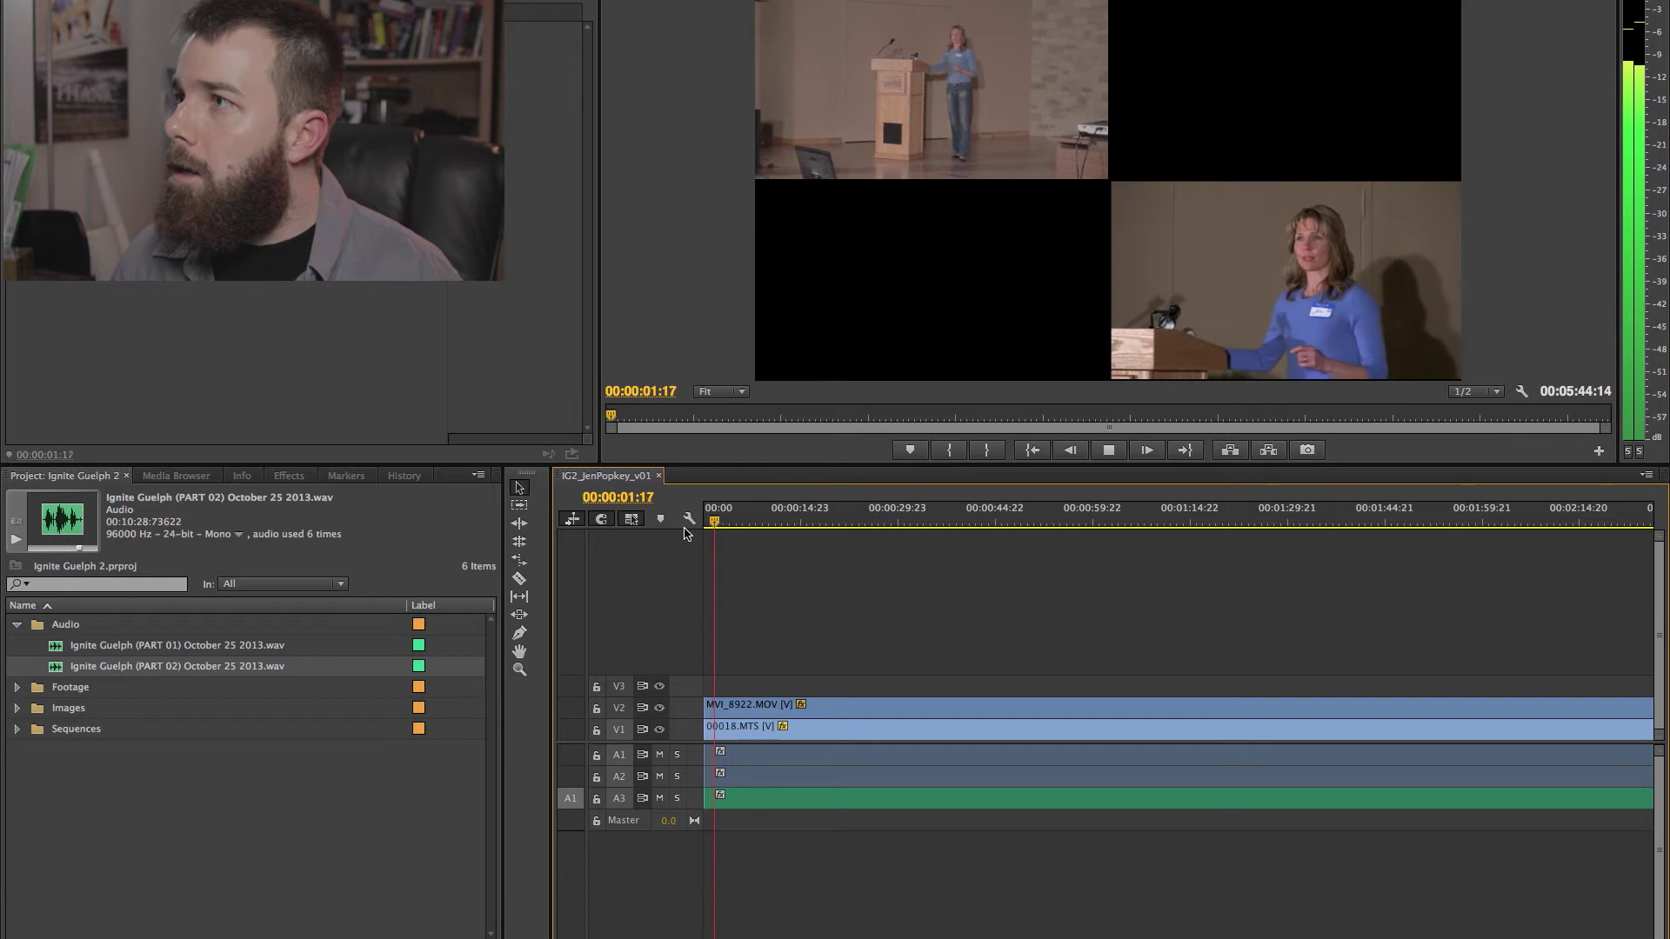
key("space")
Try slipping the 00018.MTS clip on V1 with the Slip tool, leaving it unchanged.
key("Home")
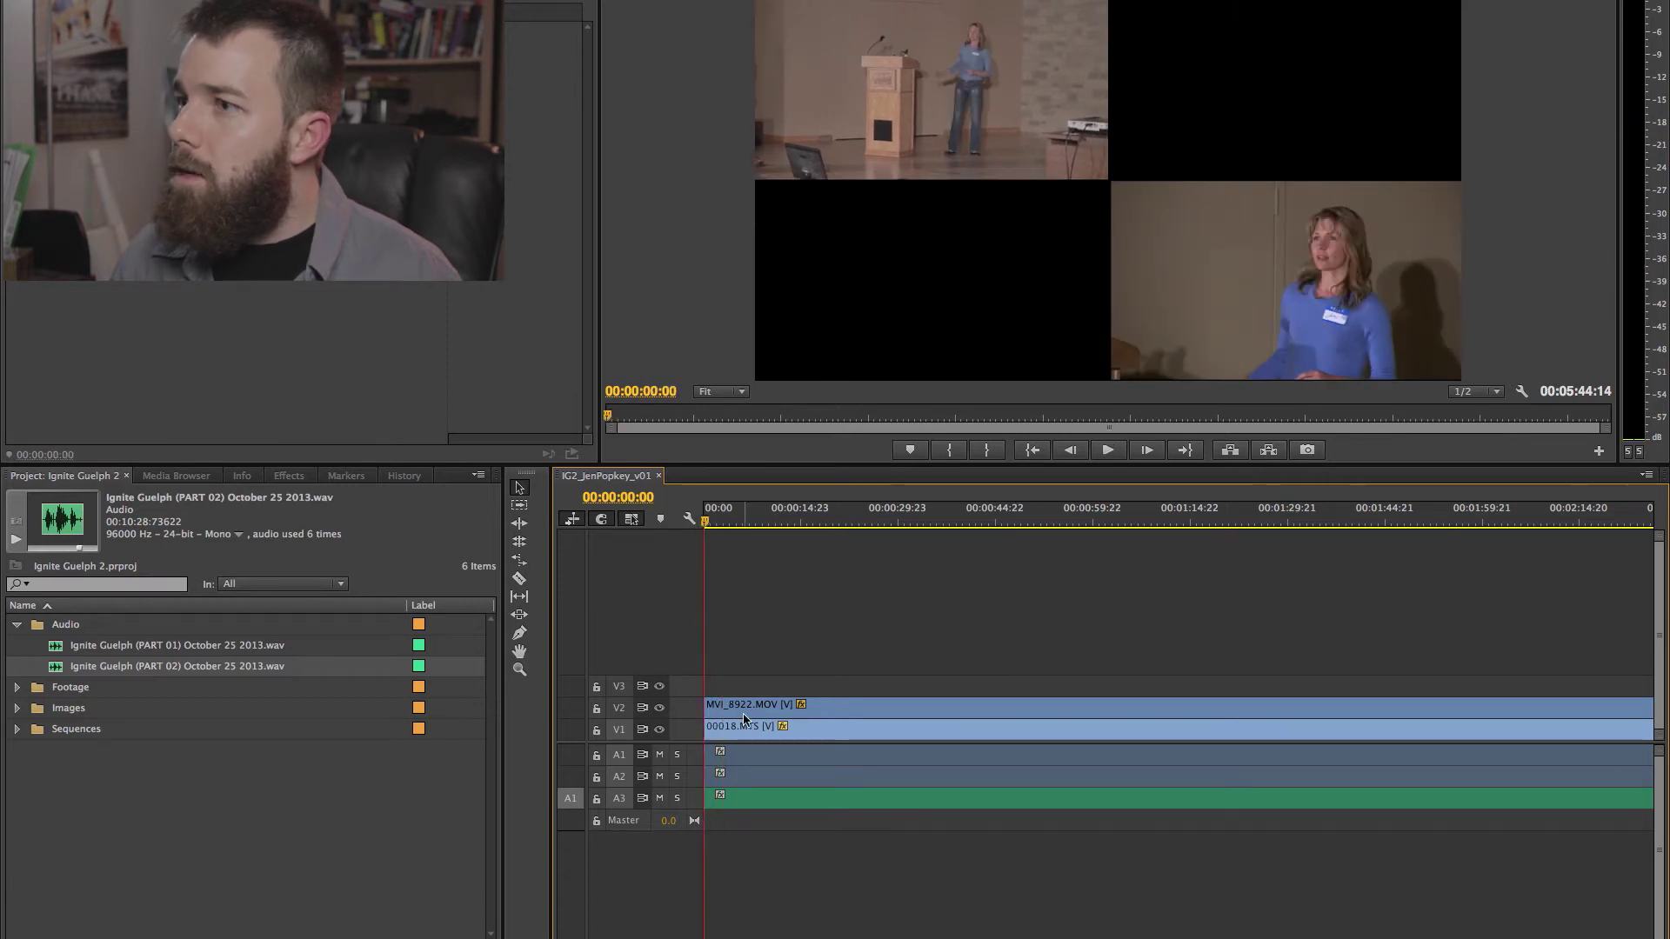
left_click(739, 758)
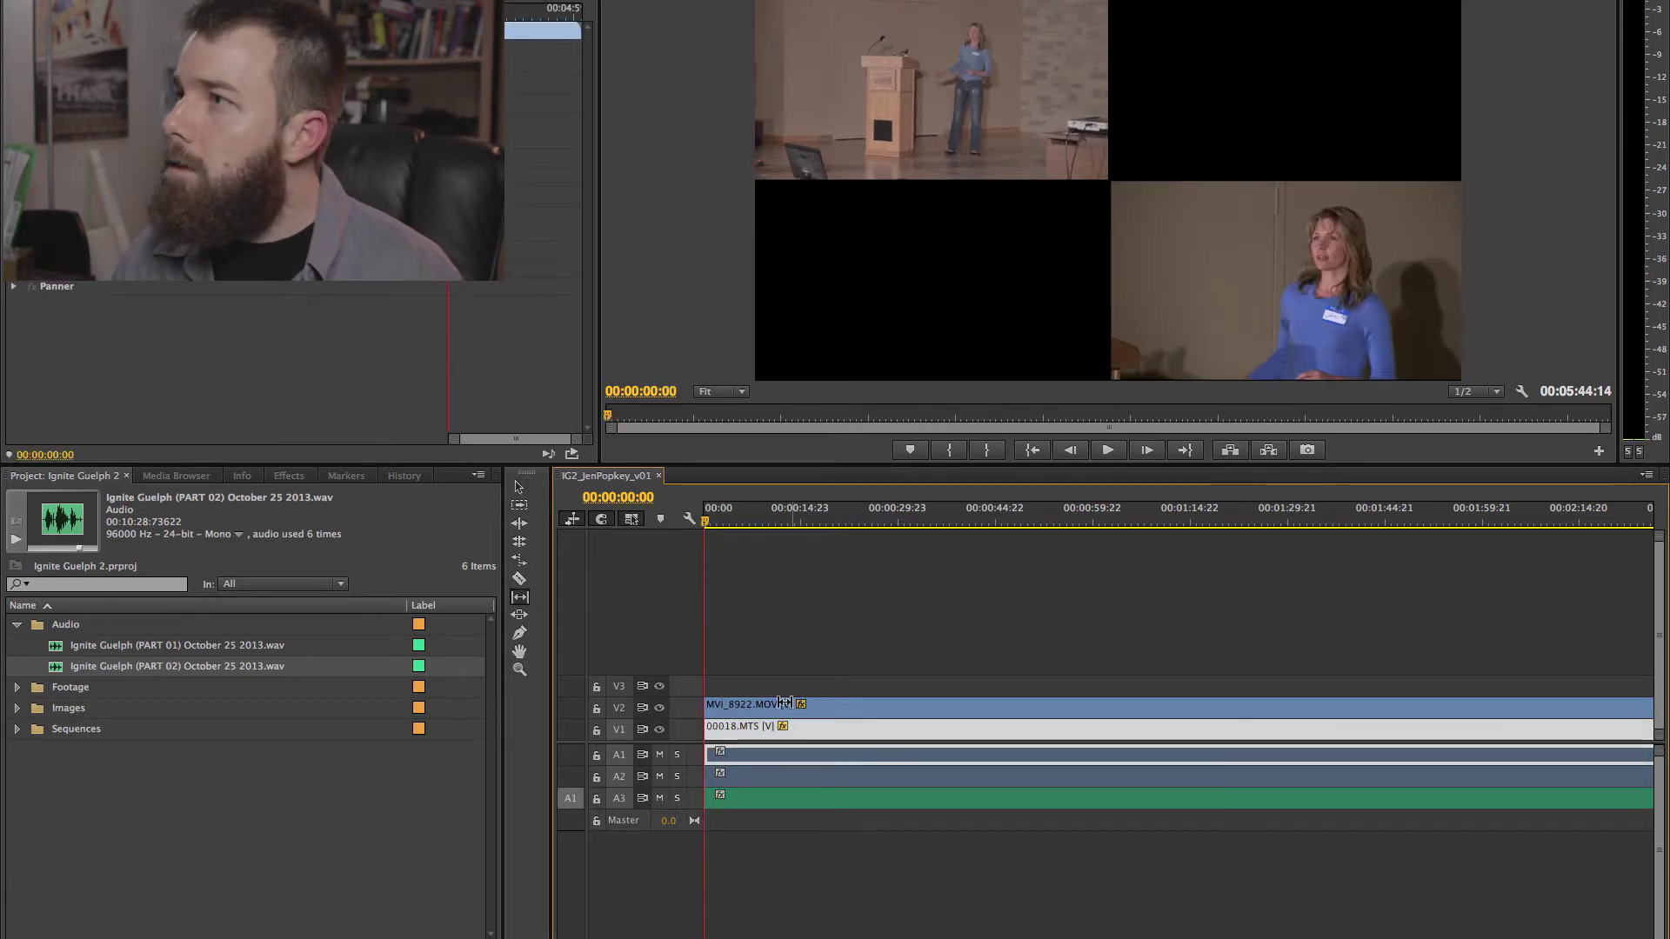
key("y")
key("space")
key("space")
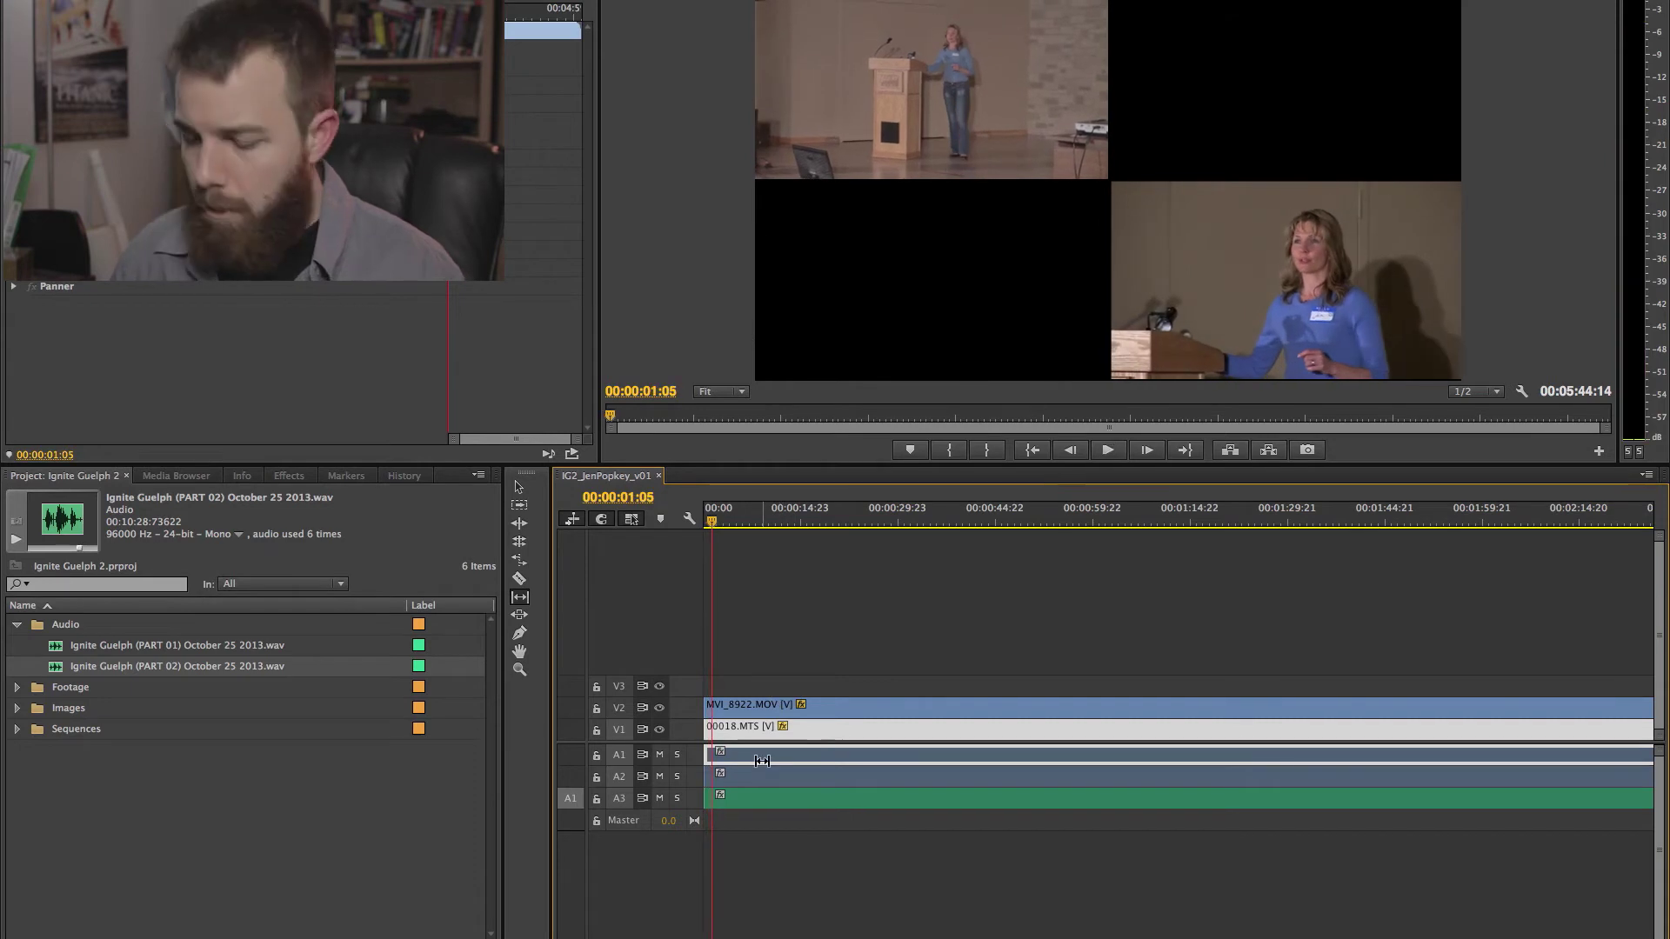
key("equal")
key("equal")
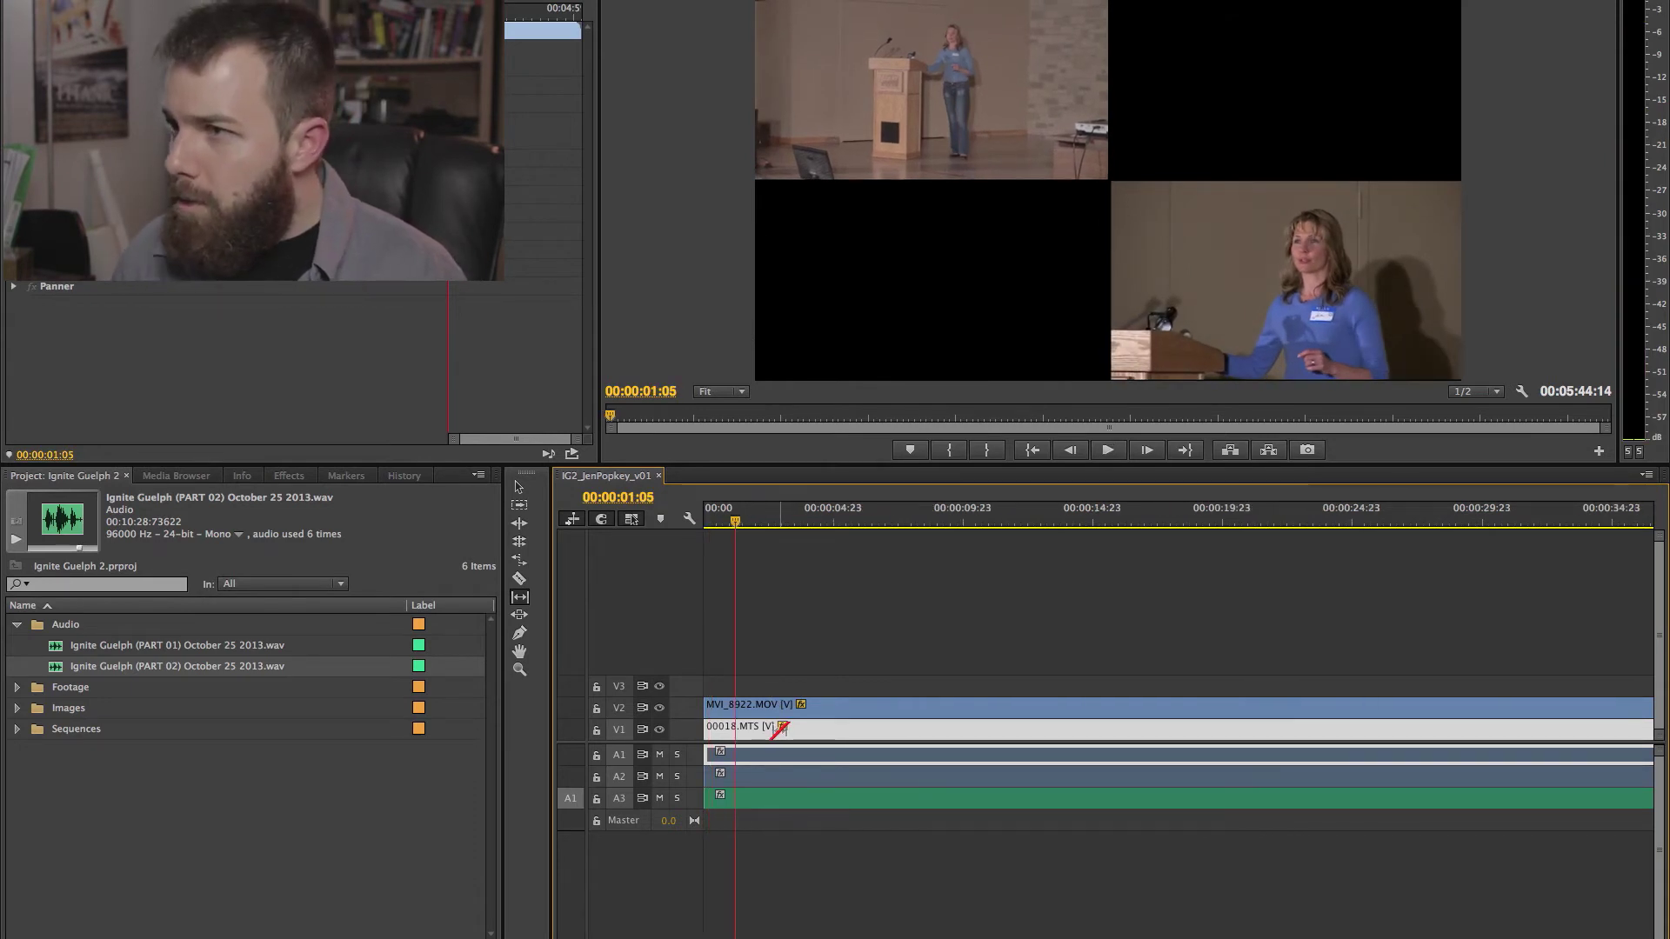
left_click_drag(832, 733, 832, 731)
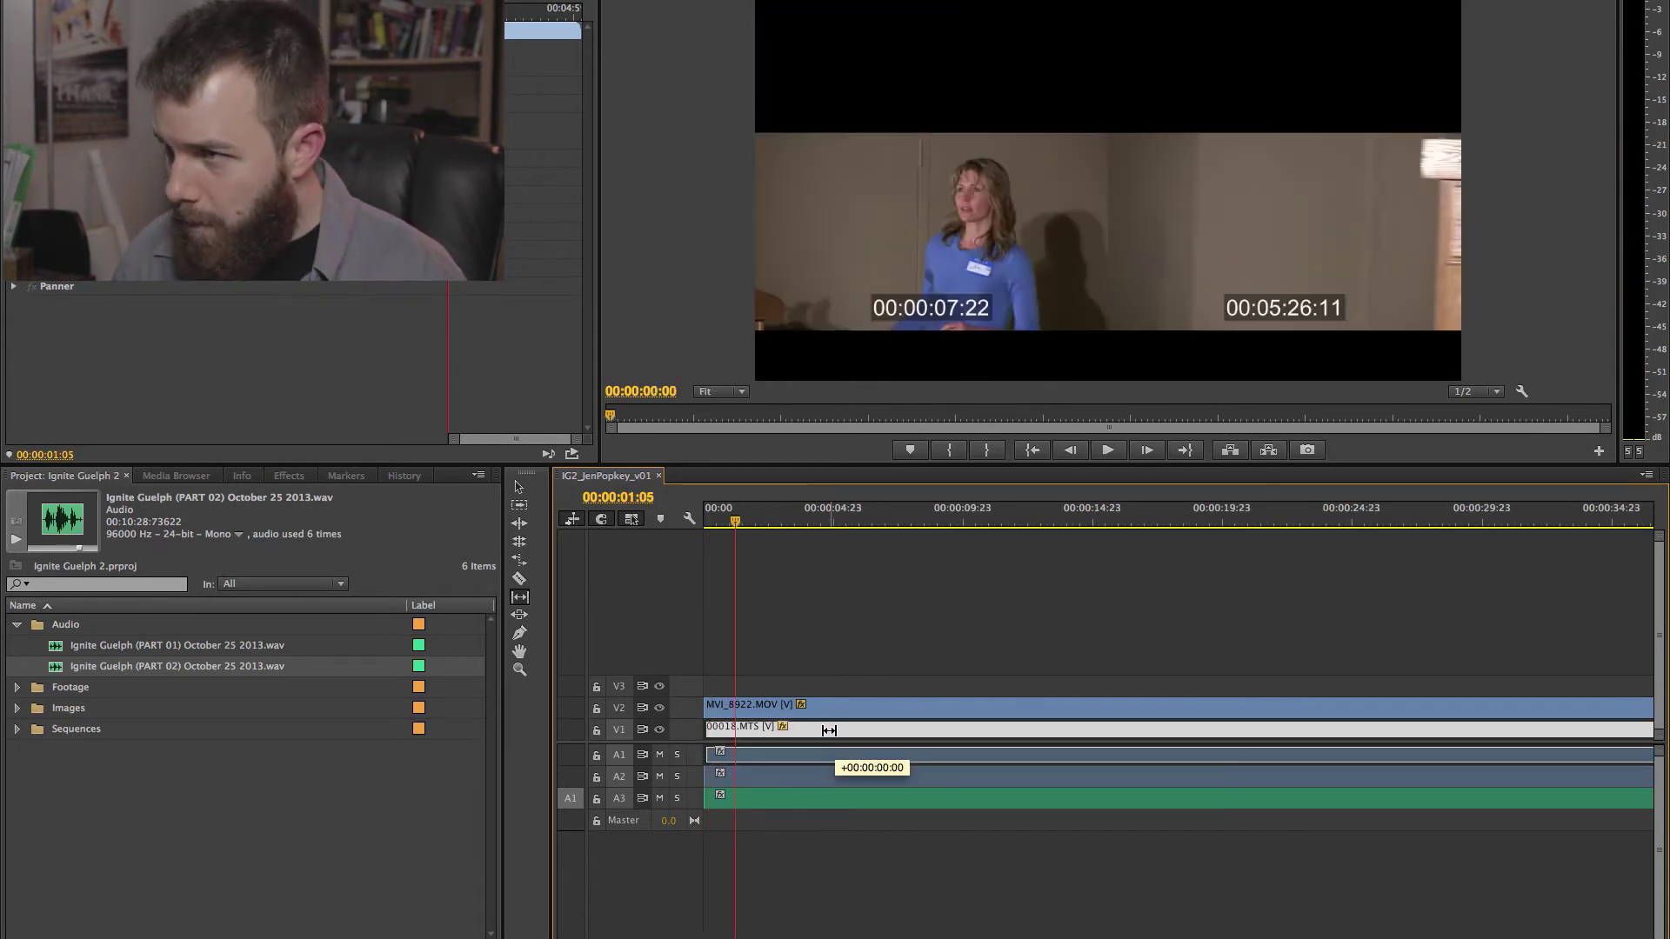
left_click_drag(823, 732, 817, 730)
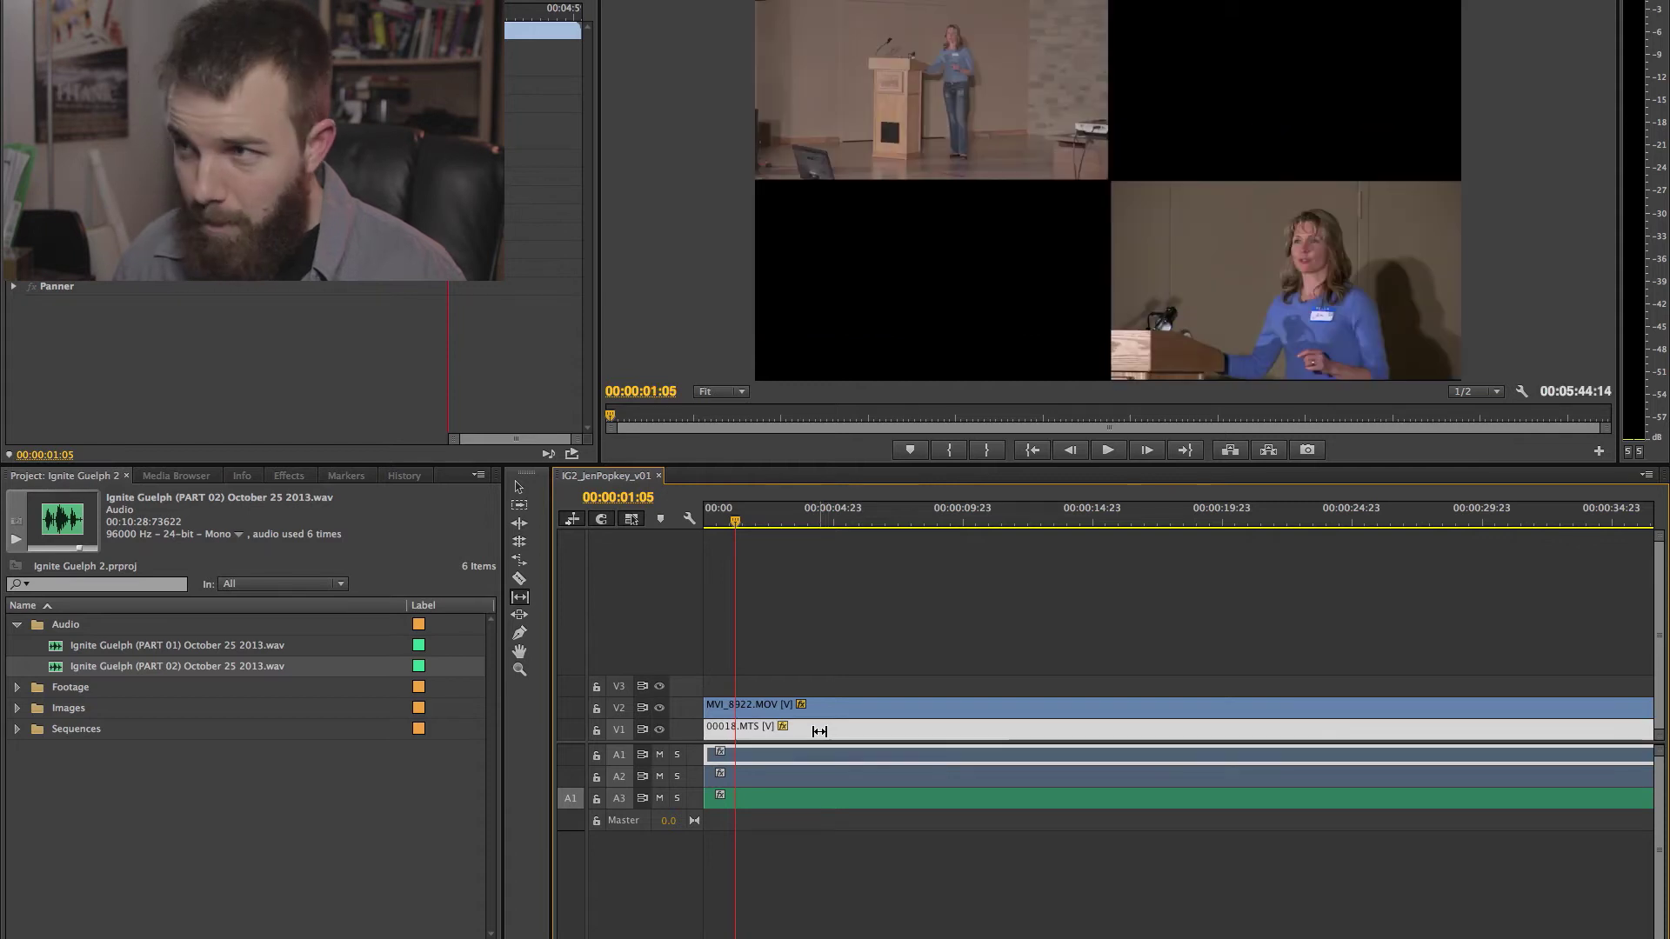
Select the A3 audio clip and play the sequence to check the sync.
left_click(814, 799)
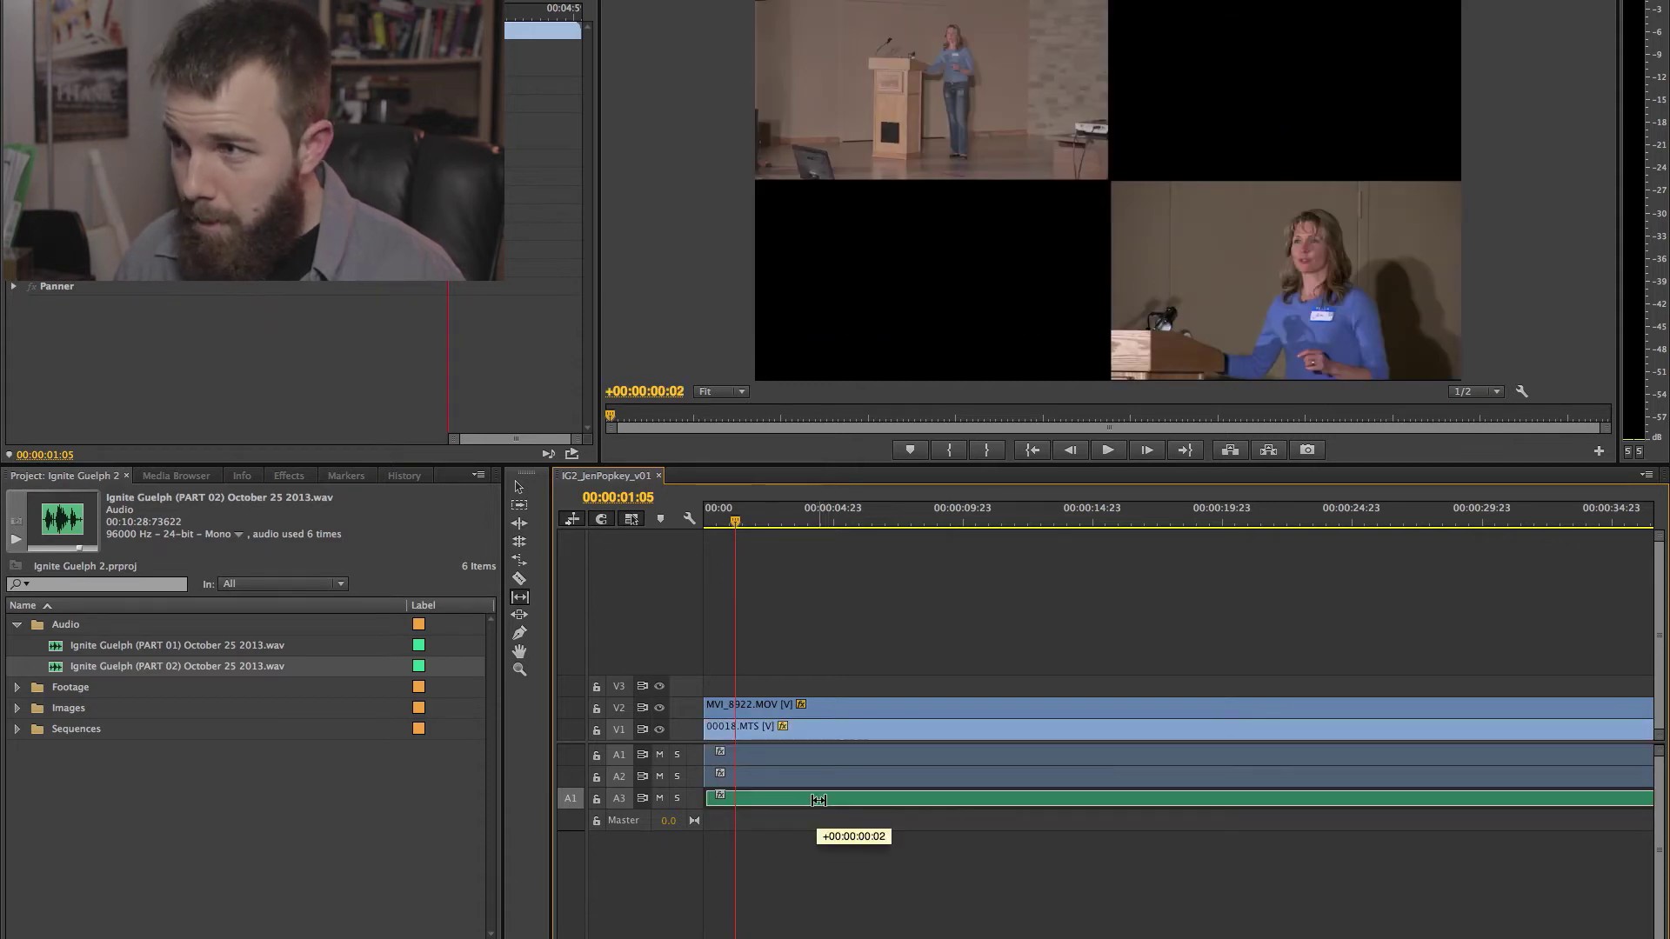
key("space")
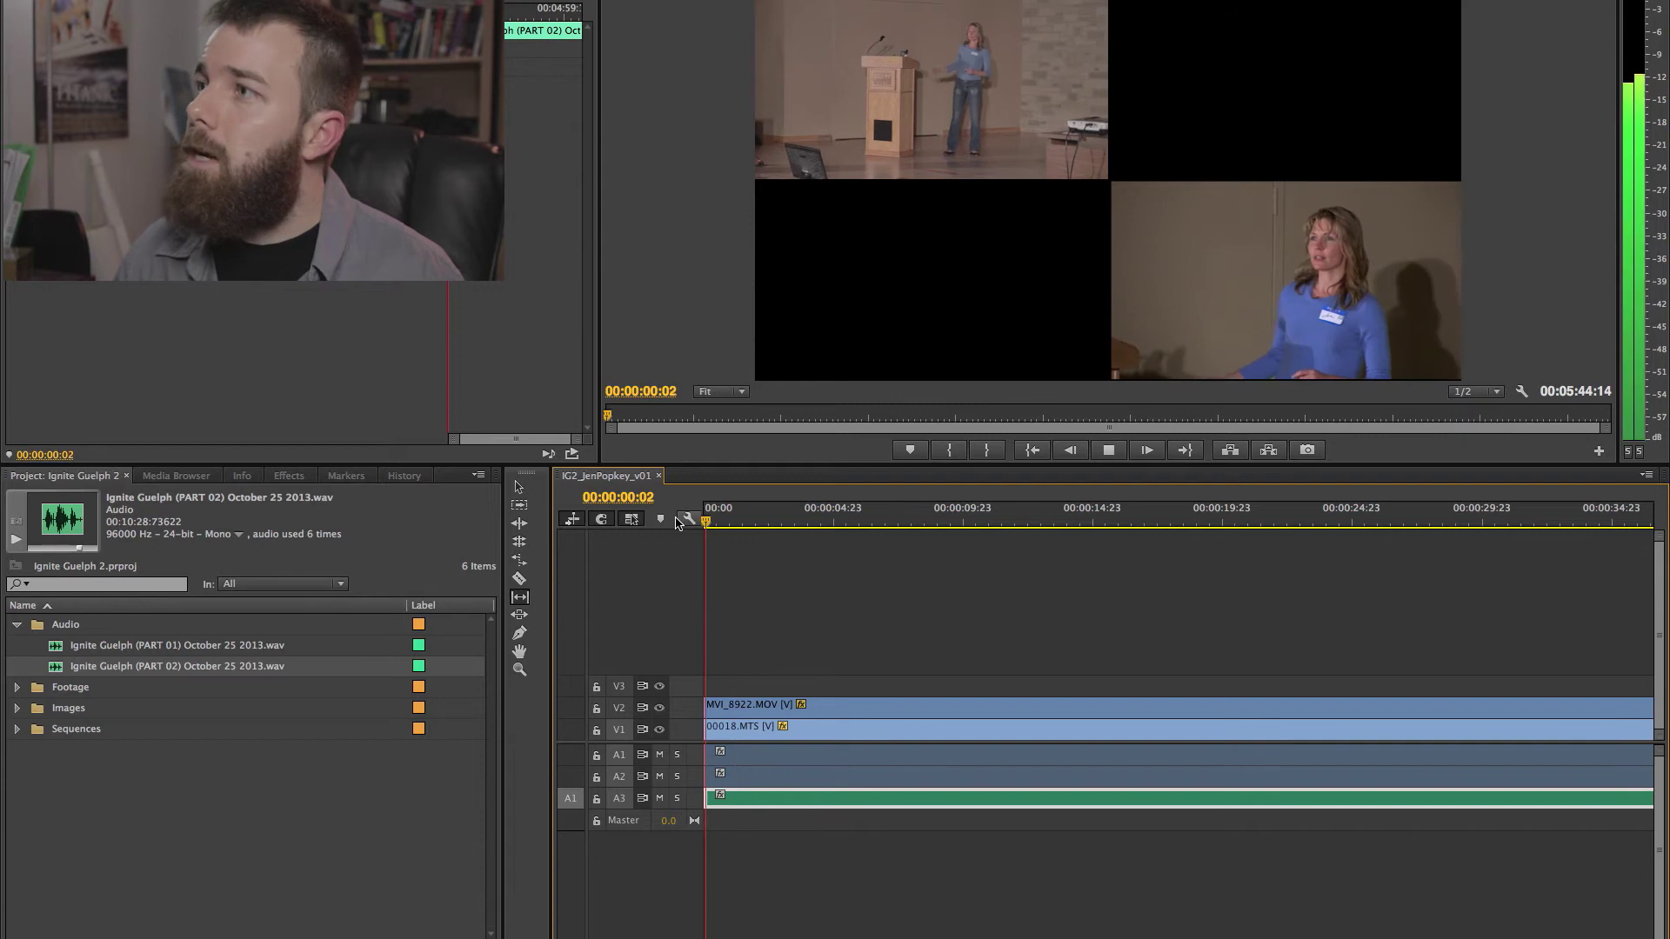
key("space")
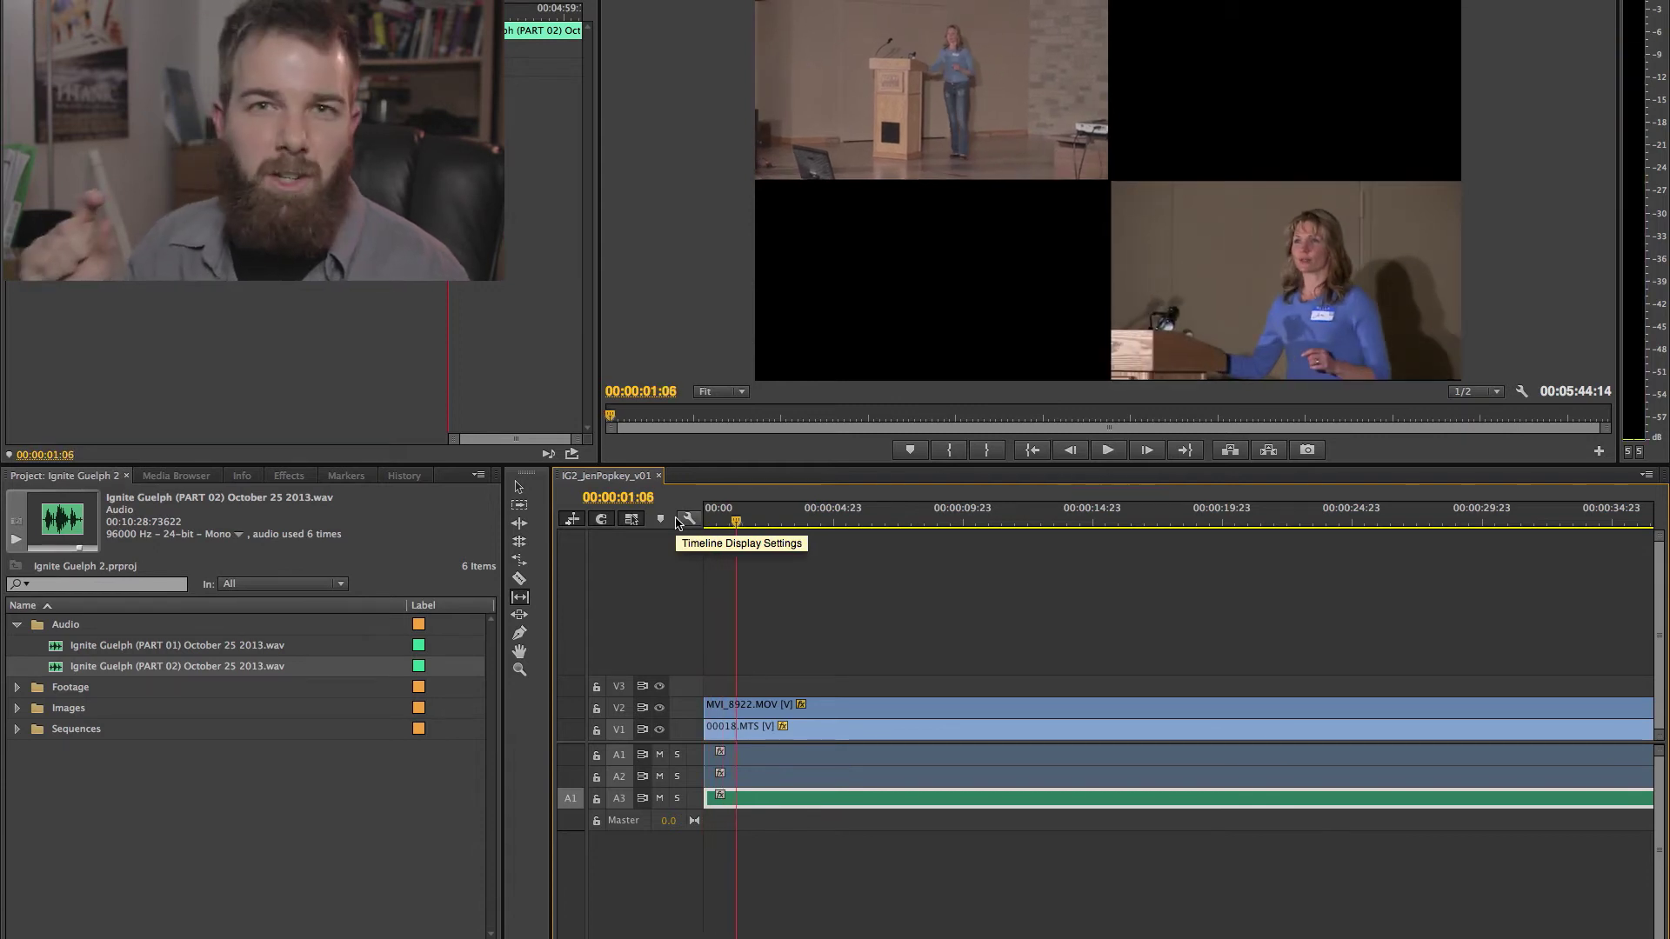
key("space")
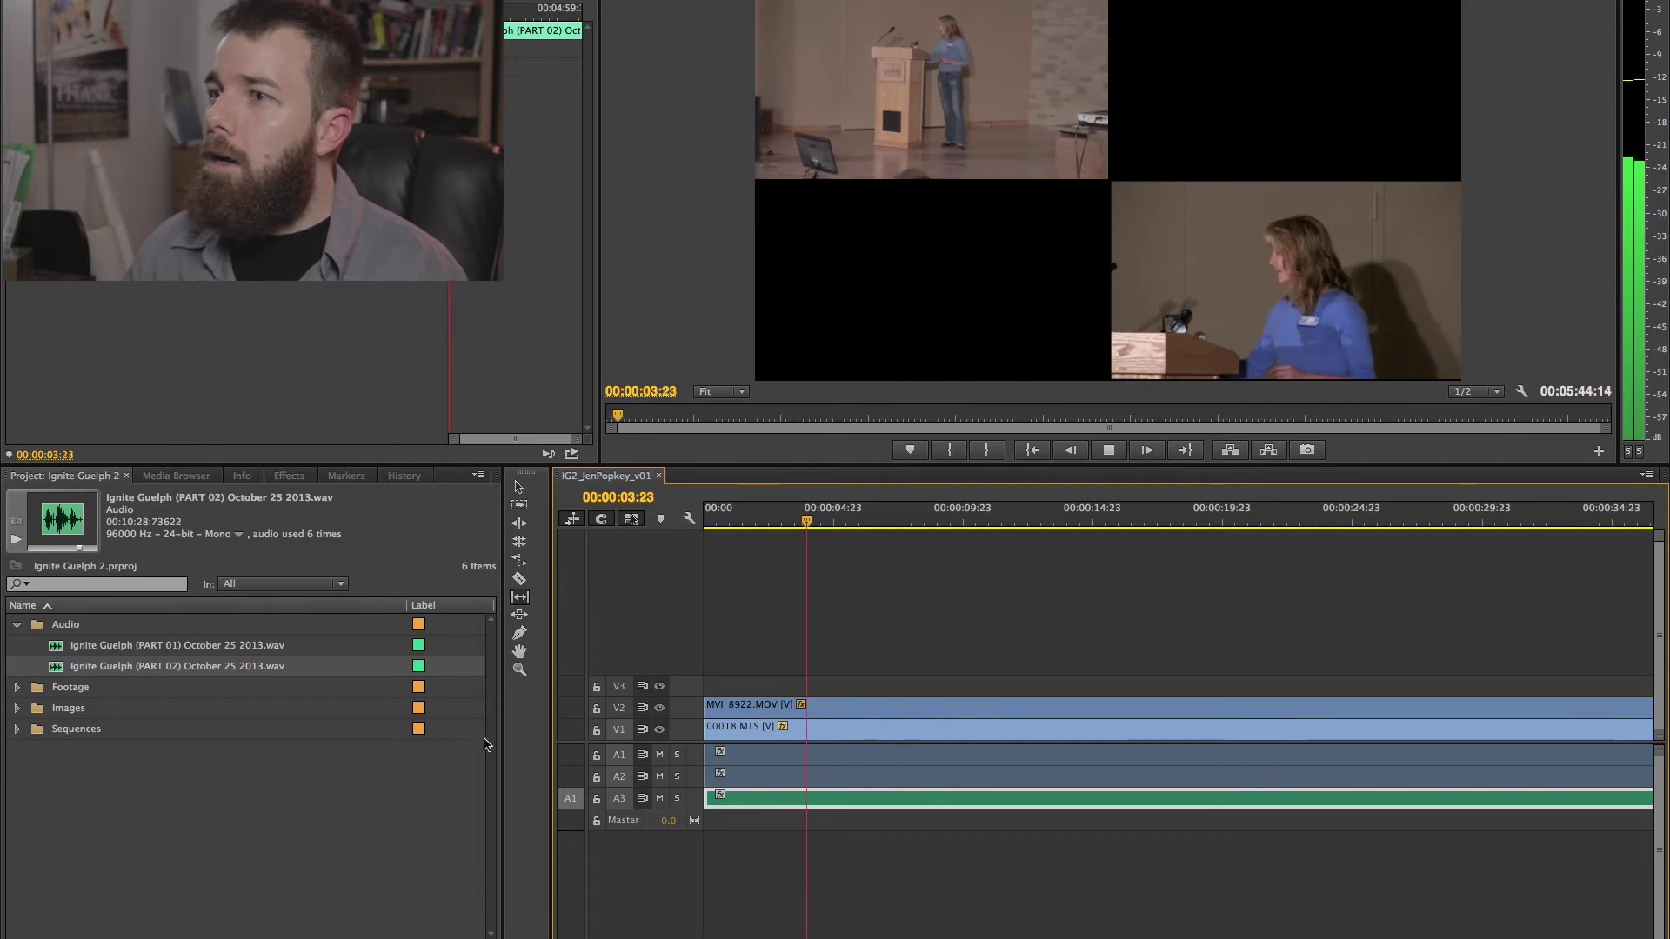
key("space")
key("Home")
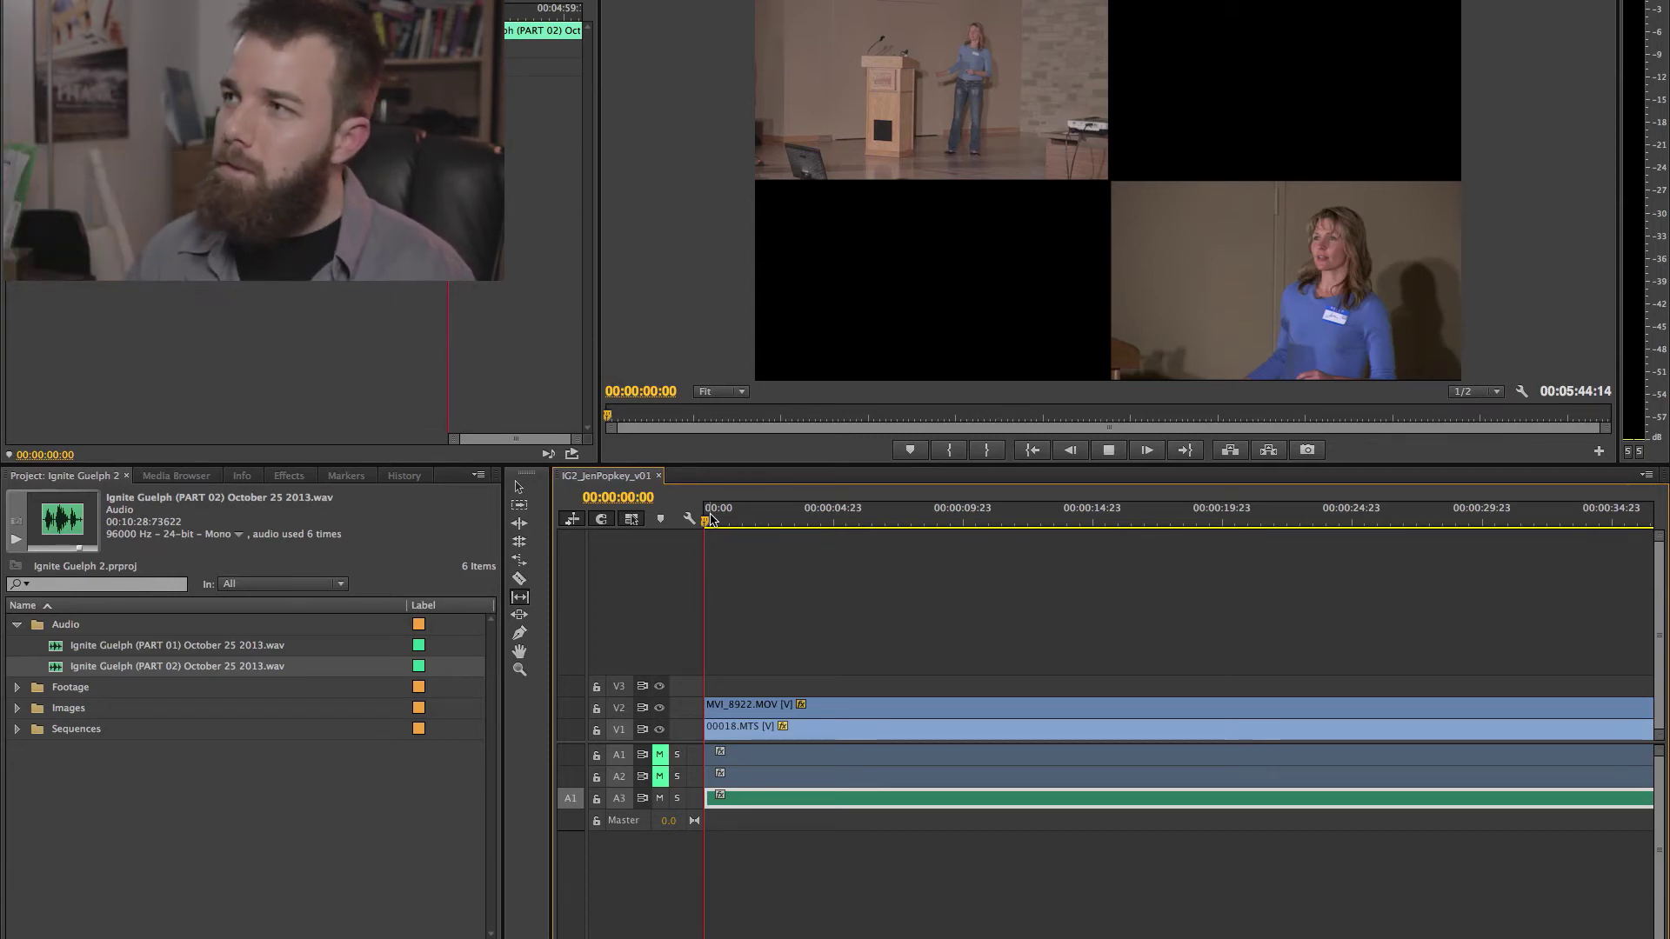
After a quick audio check, remove the motion effects from the MVI_8922.MOV clip on V2.
key("space")
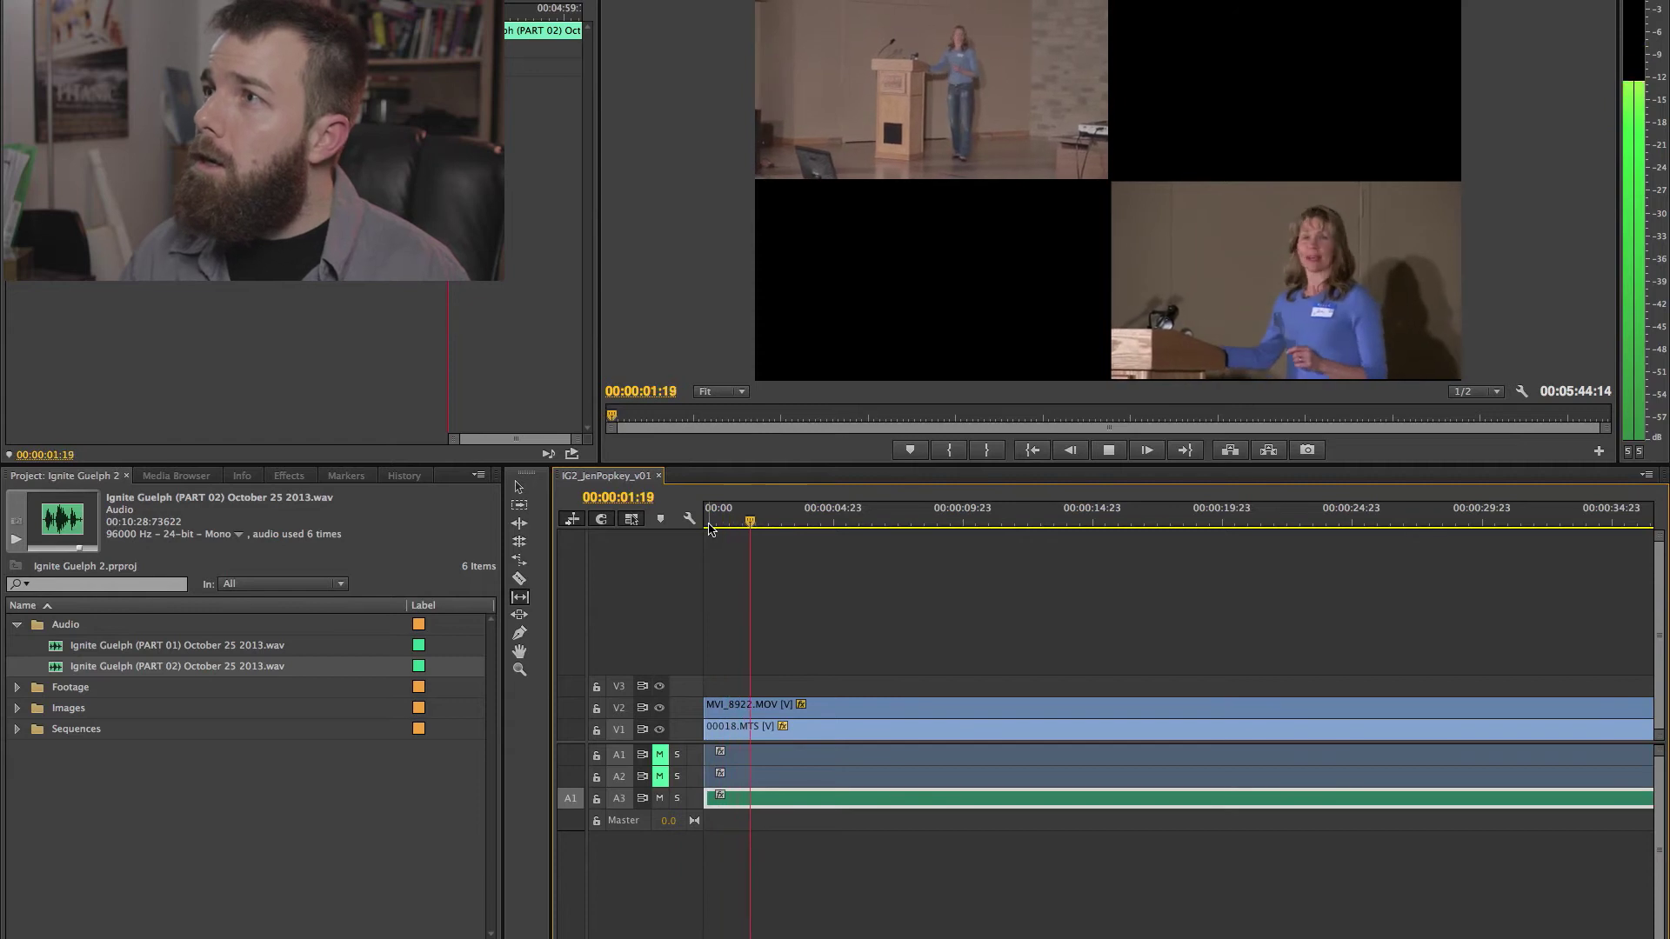
key("space")
left_click(740, 708)
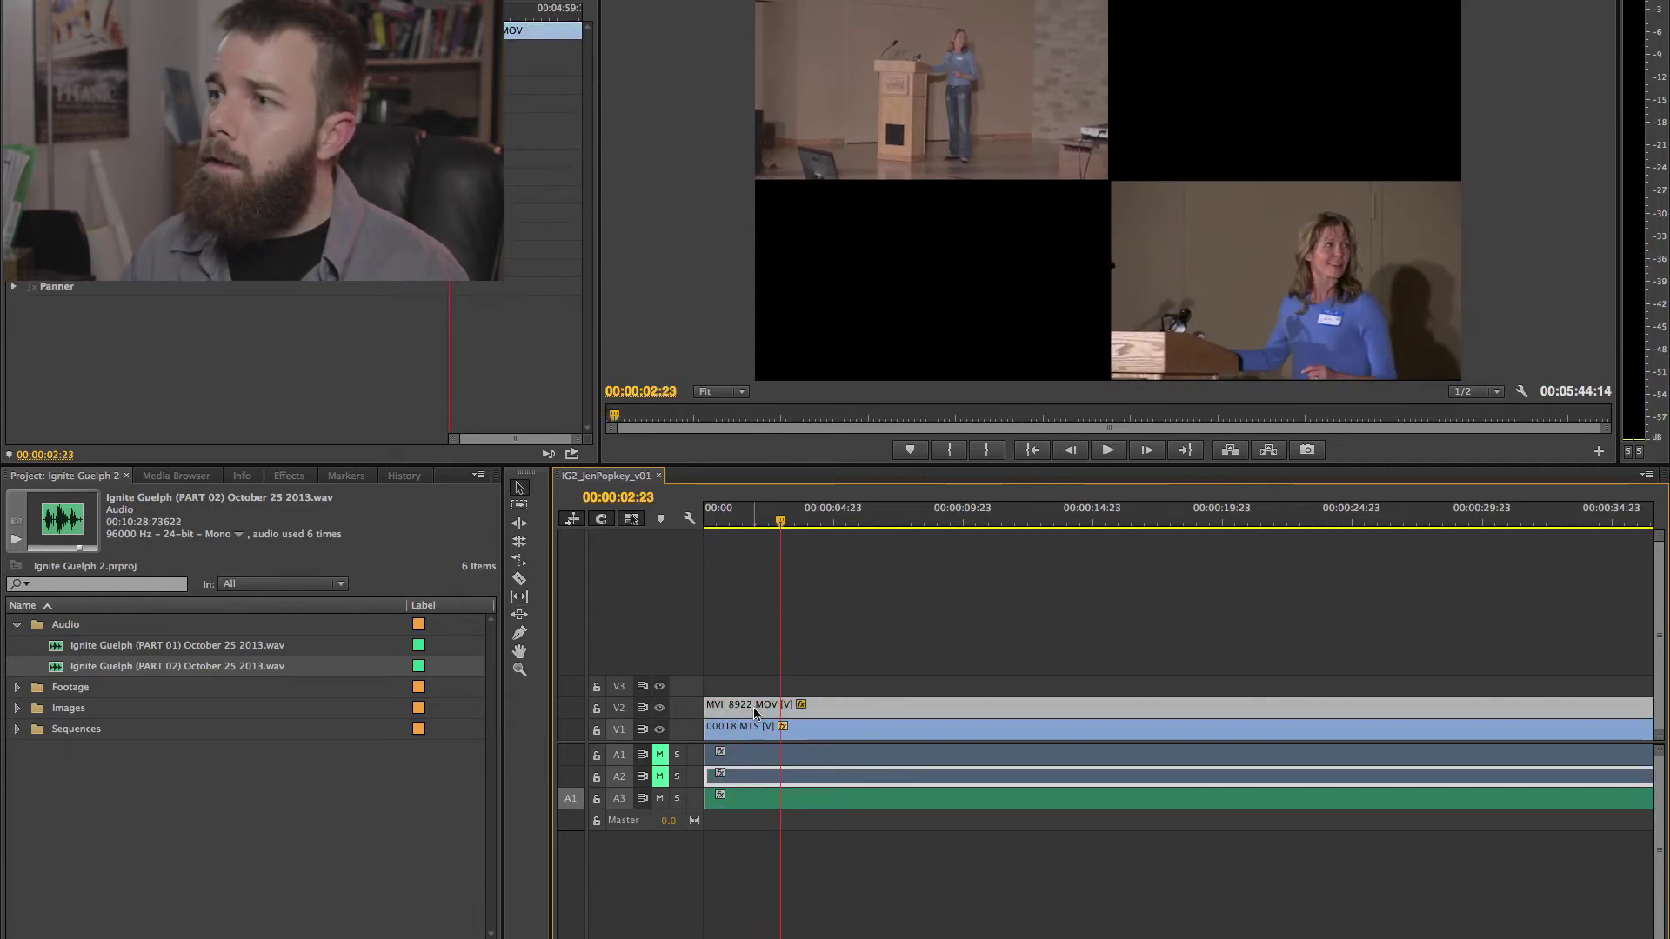
right_click(755, 713)
left_click(905, 614)
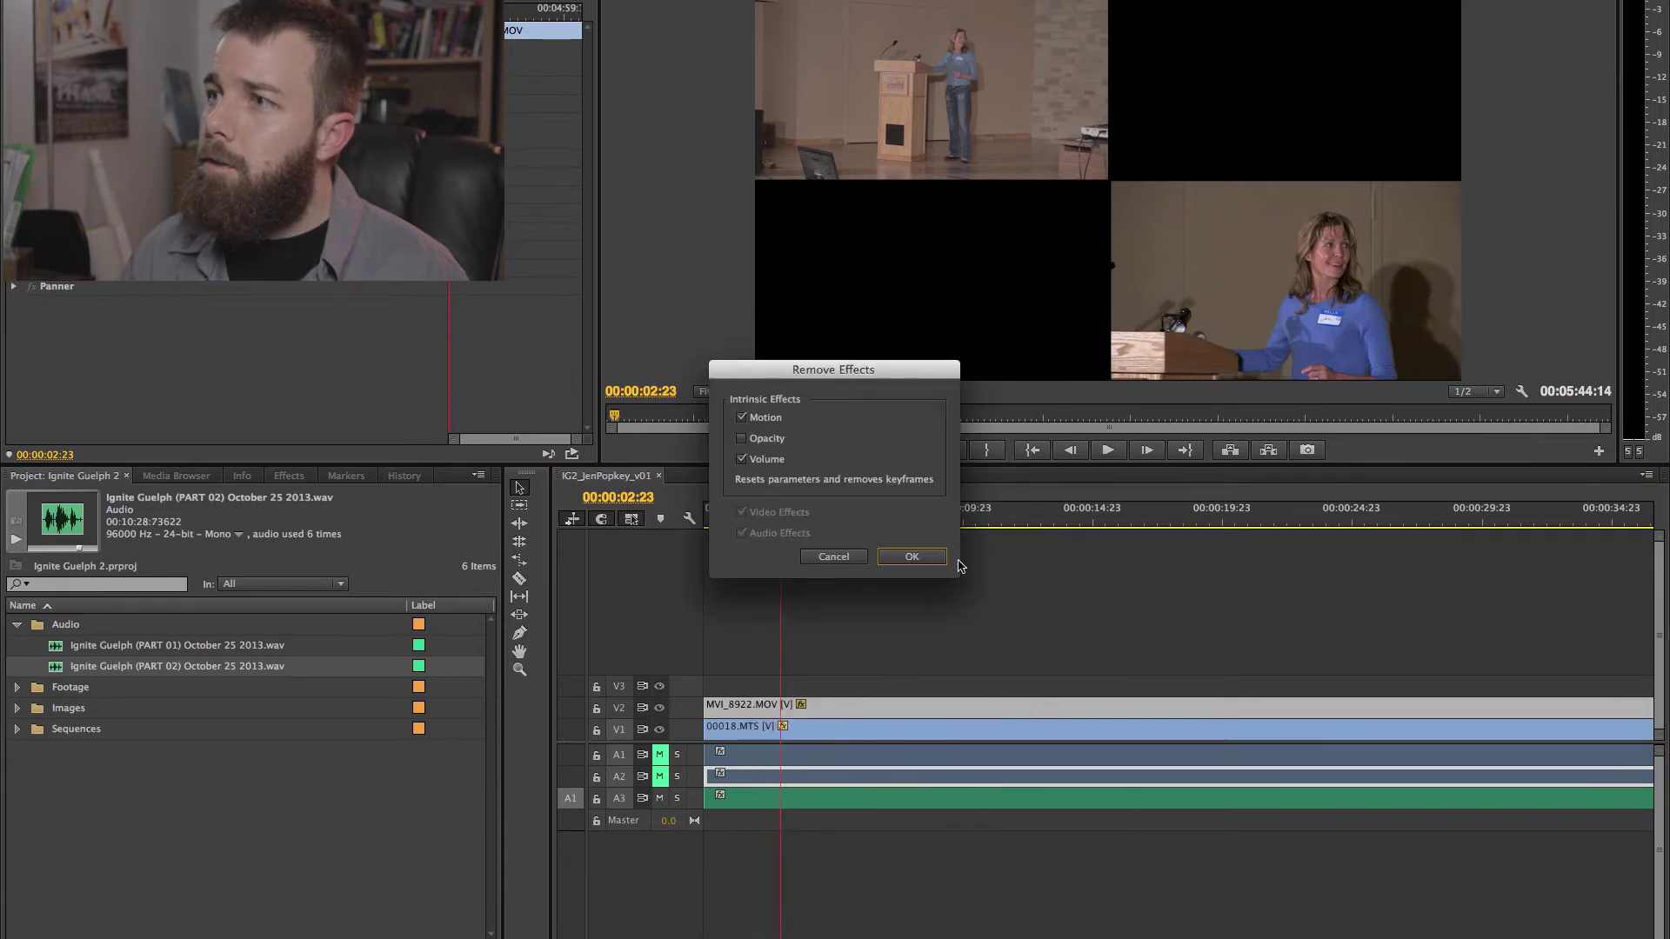
left_click(929, 561)
Play the opening of the sequence from the start to preview the result.
left_click(719, 513)
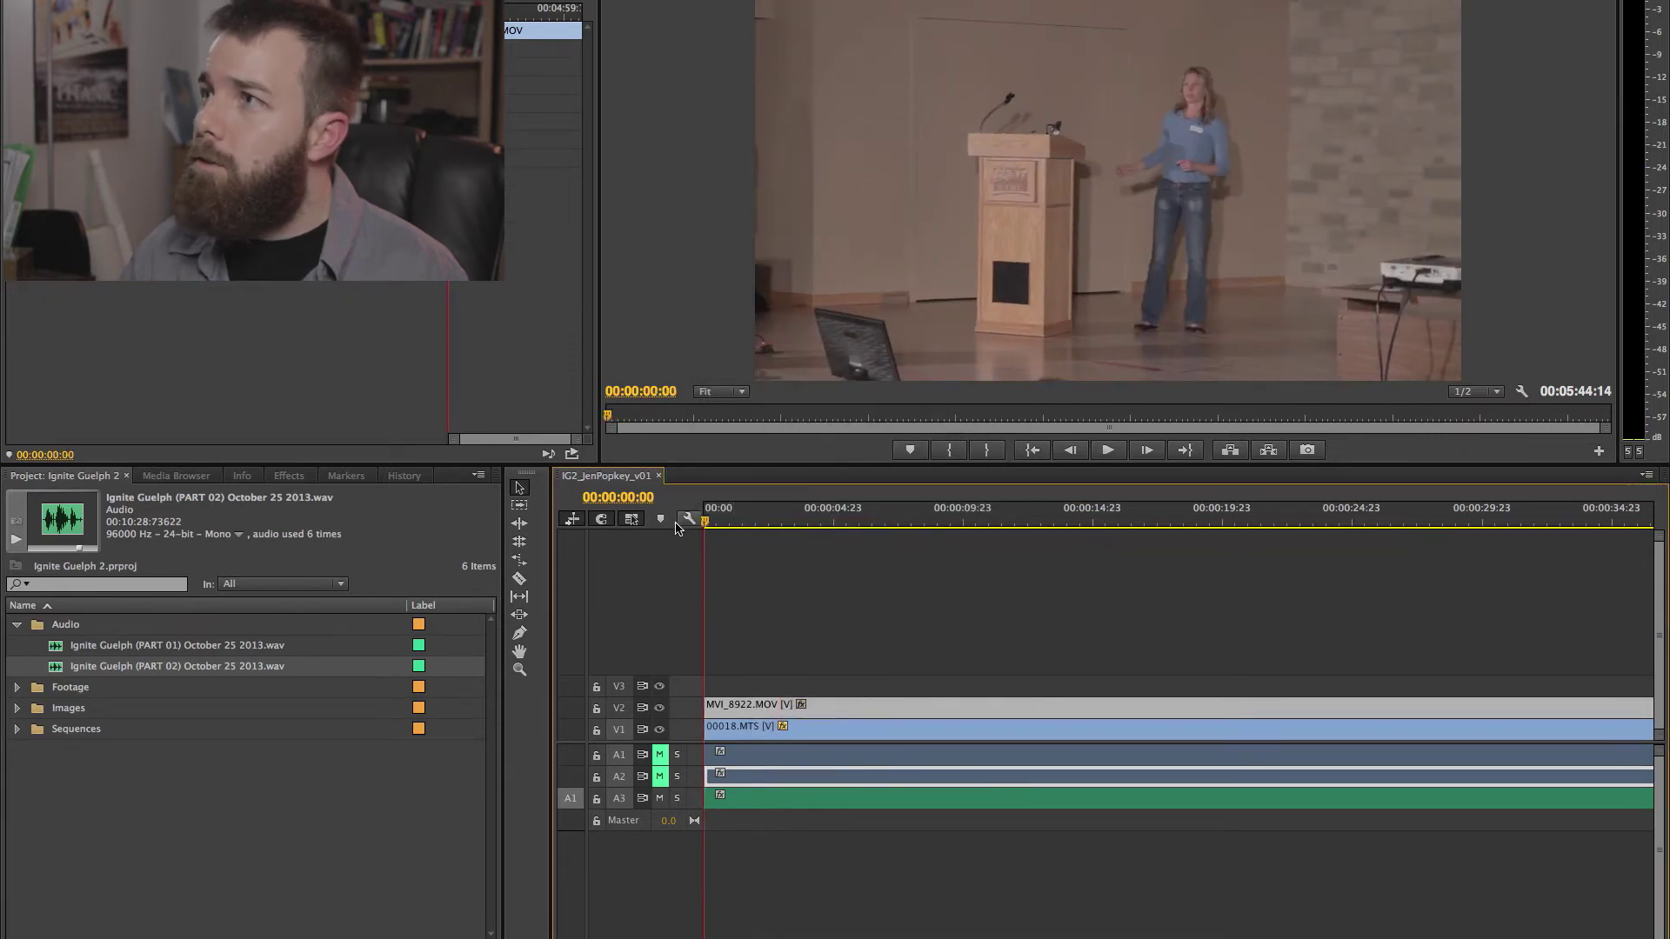
key("space")
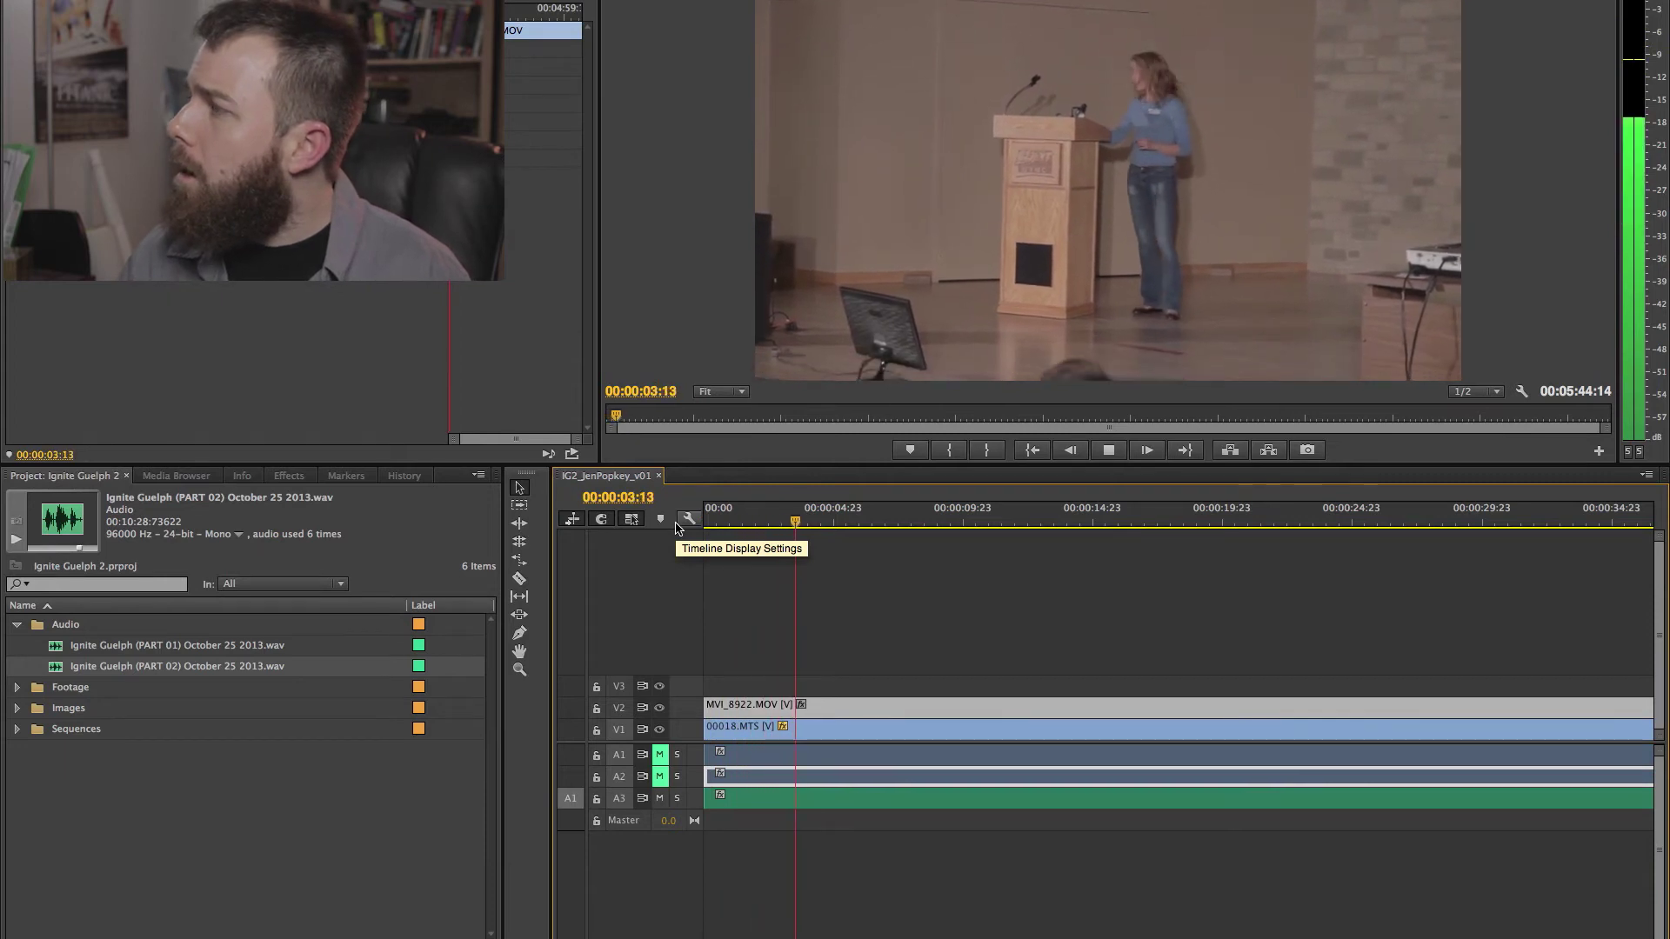
key("space")
Show both angles in multi-camera view, lock A1, A2, A3 and Master, and zoom the timeline out.
left_click(710, 585)
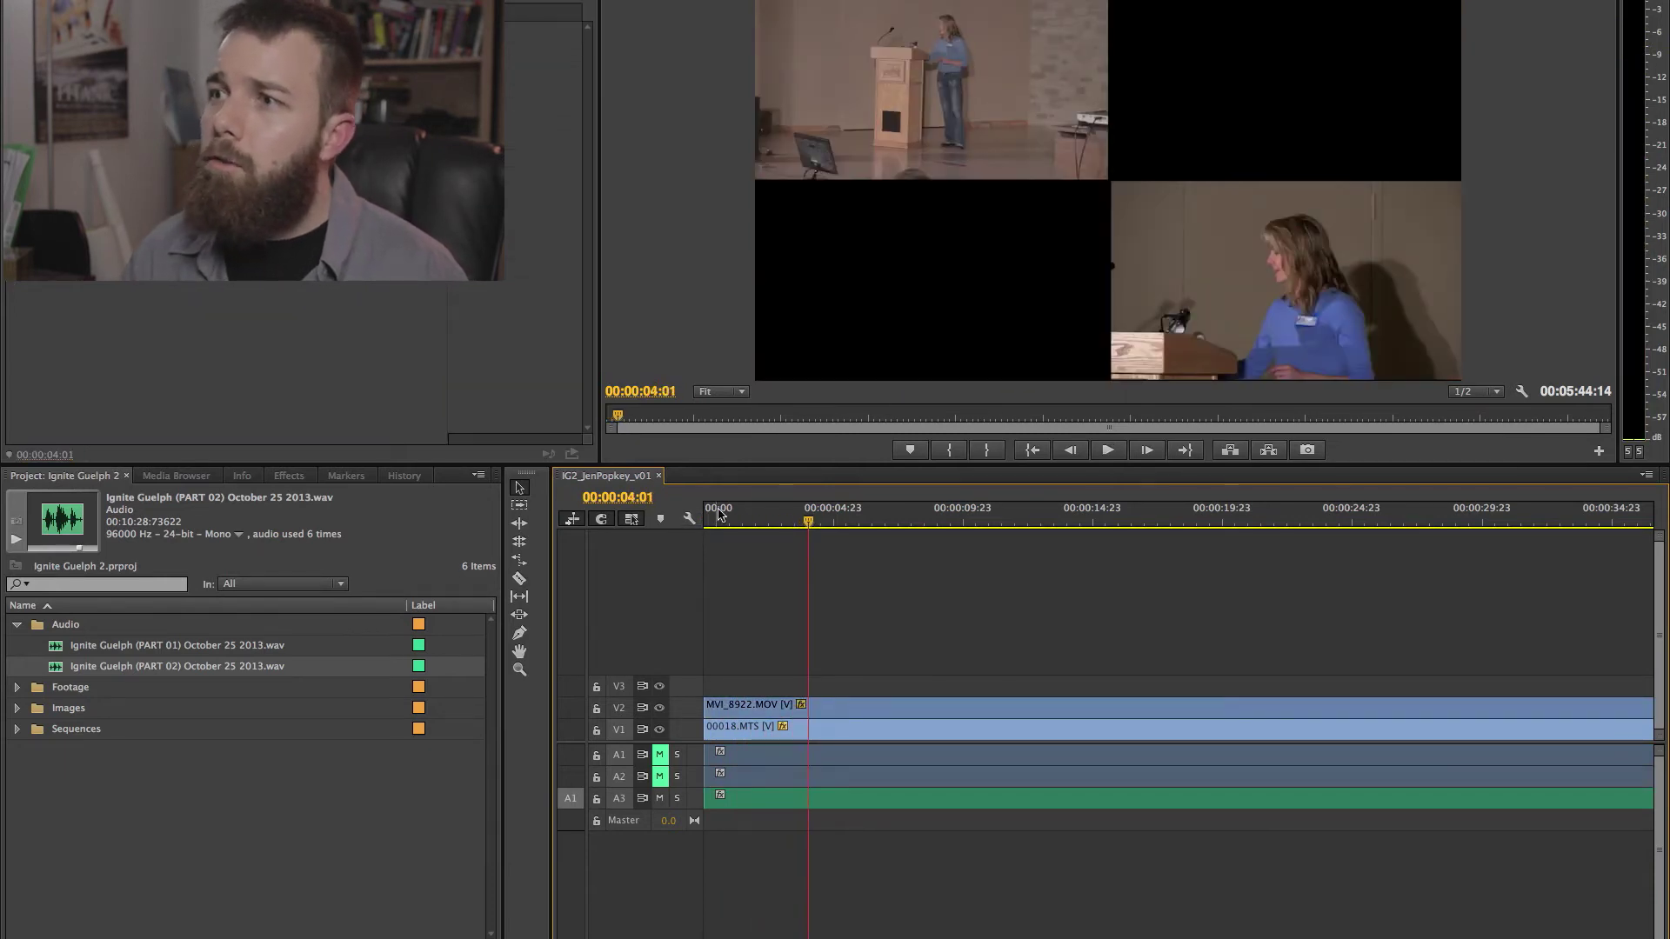
key("Home")
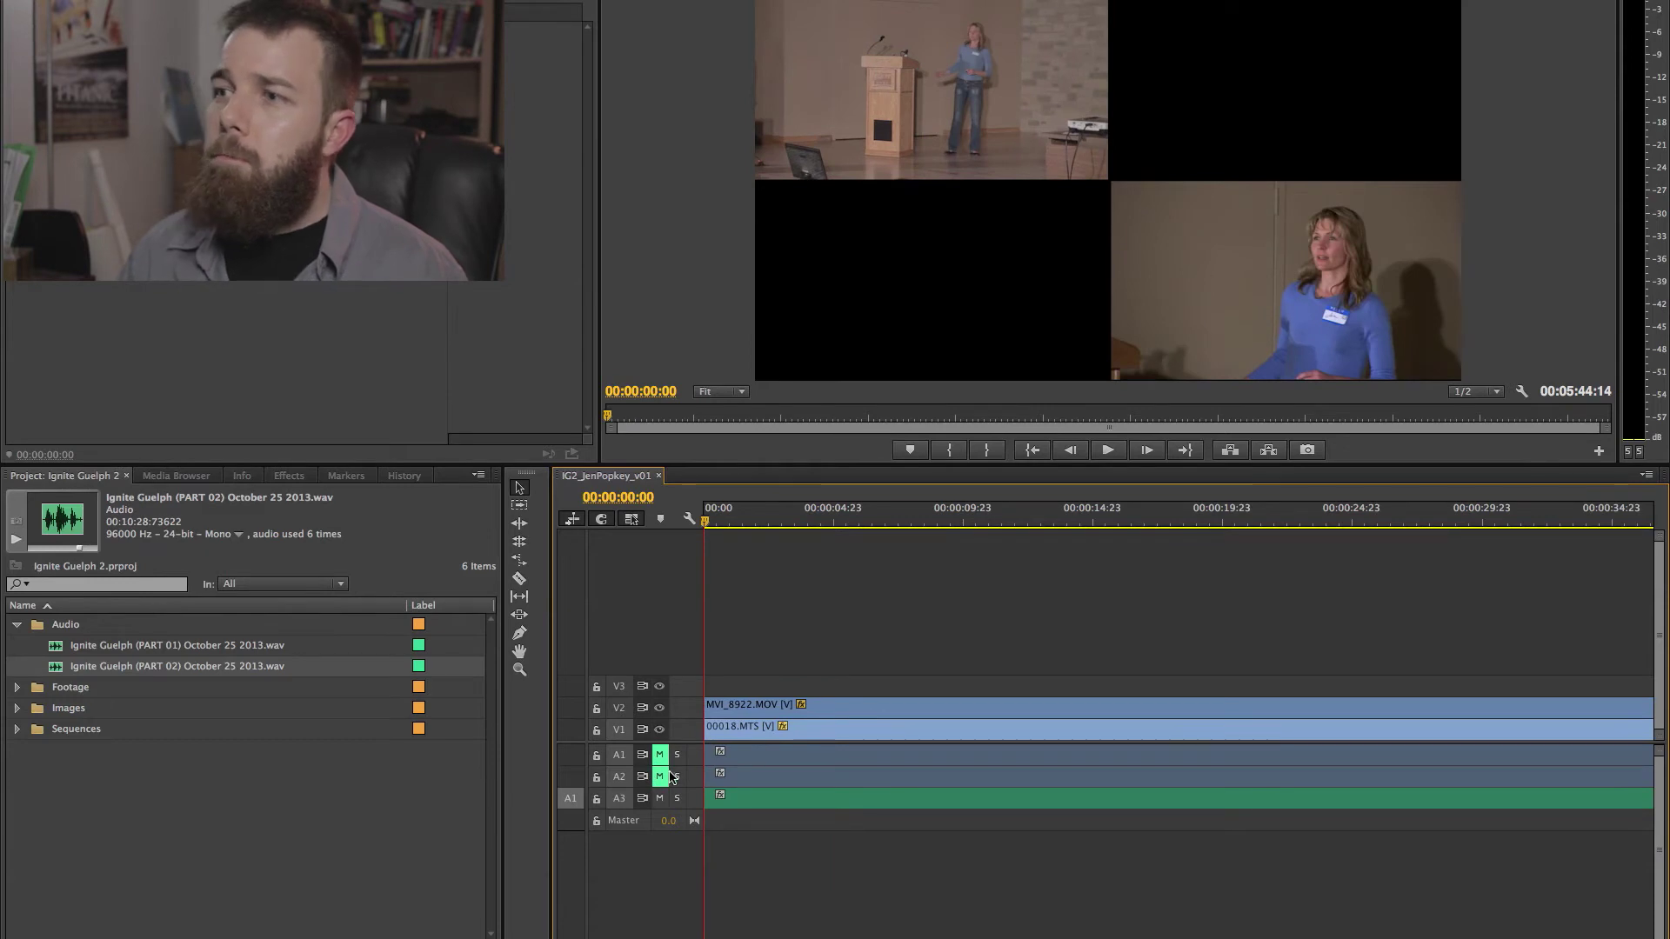
left_click(597, 757)
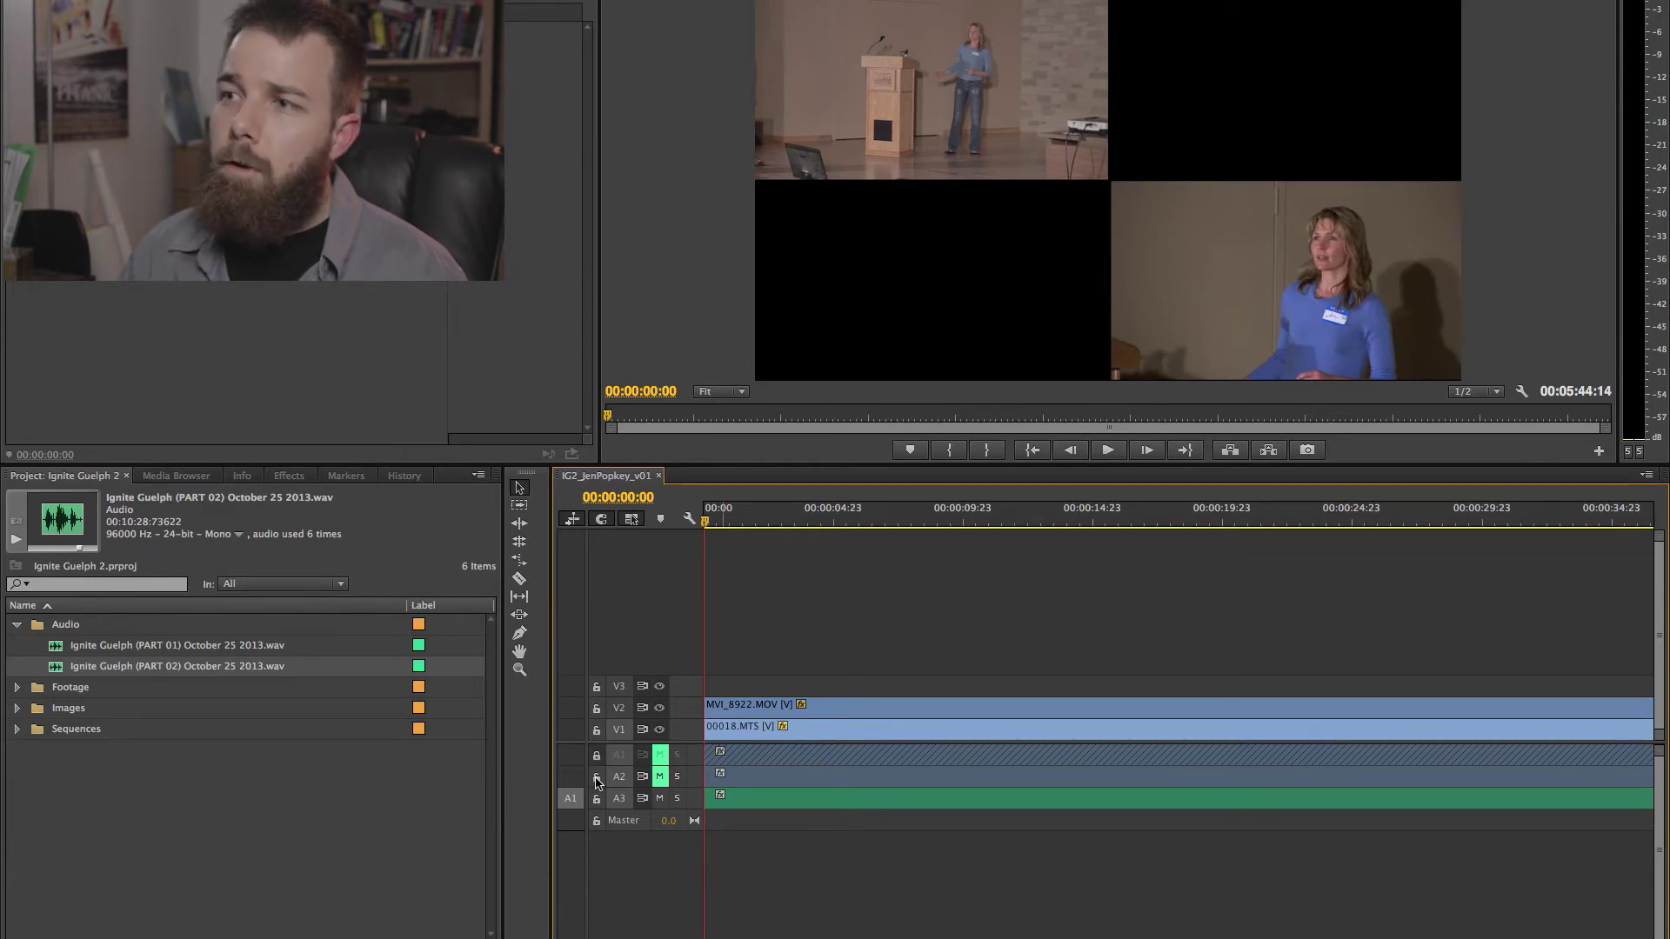
left_click(598, 758, "shift")
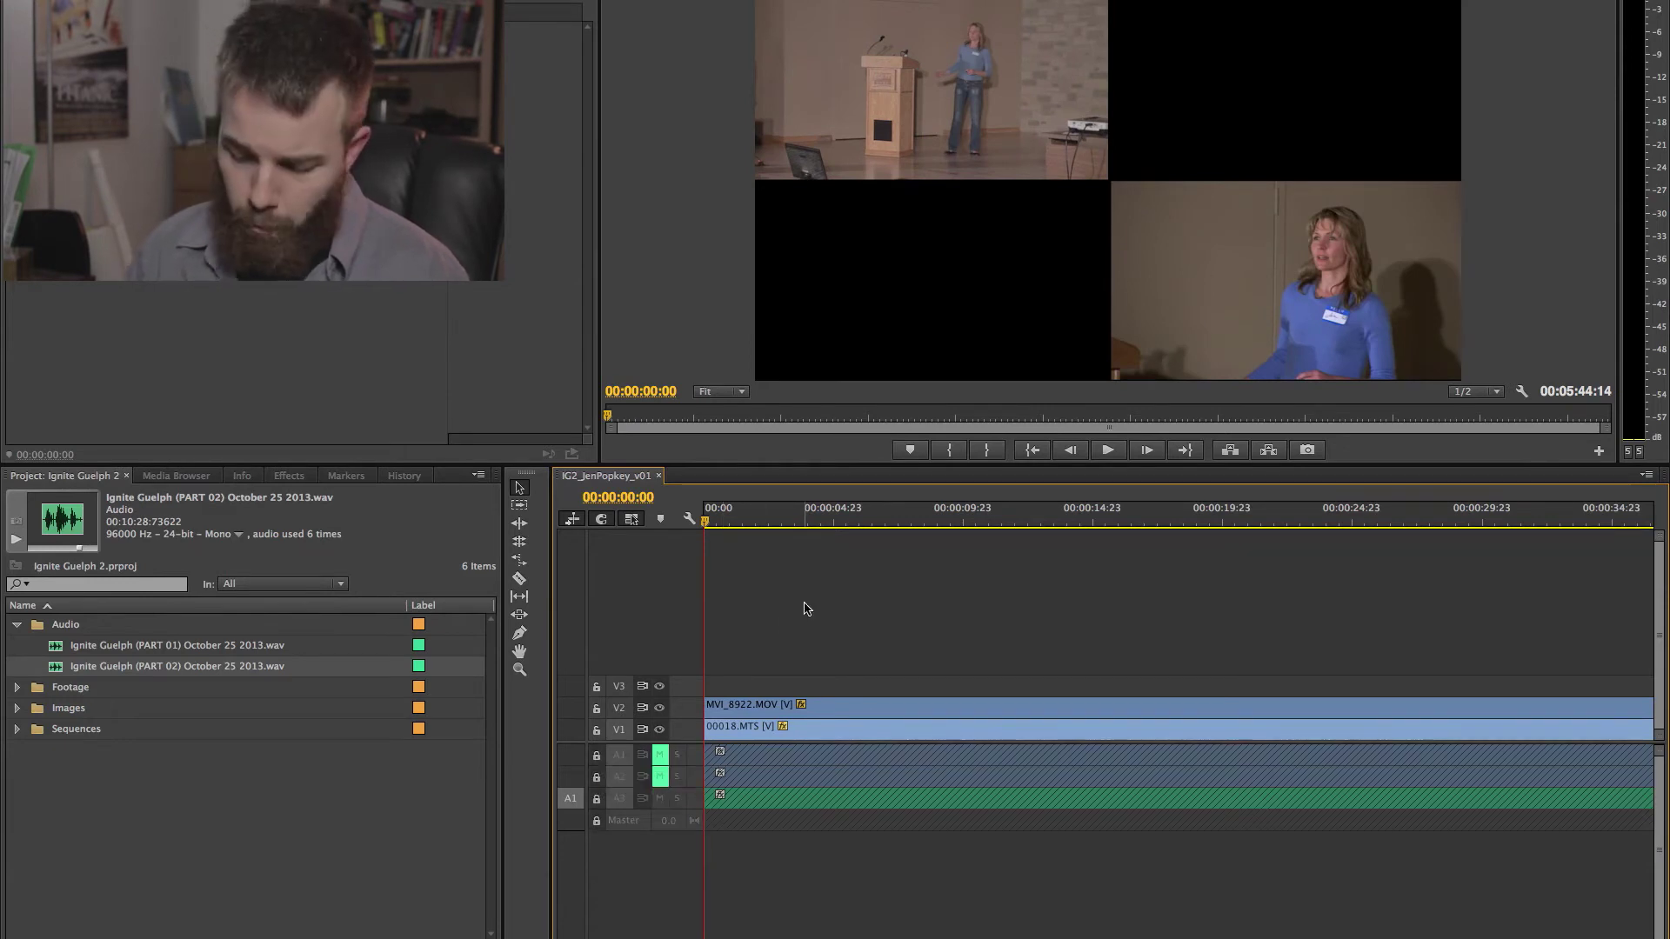
key("minus")
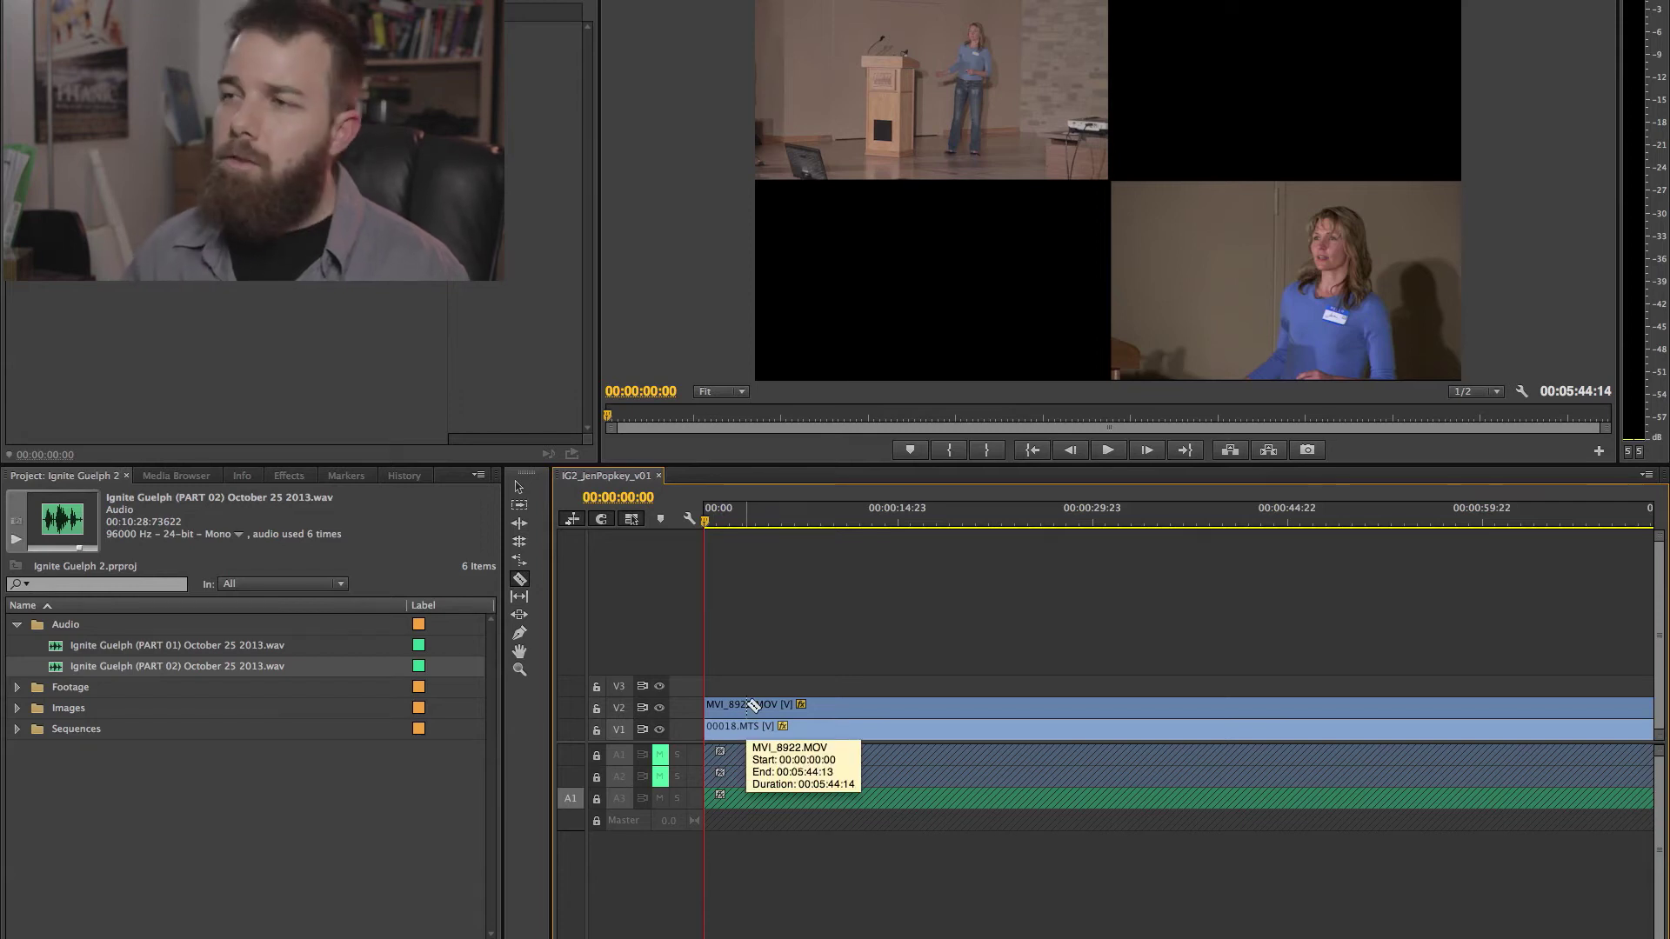
Play and scrub through both angles to find the cut point near 00:00:09:17.
key("space")
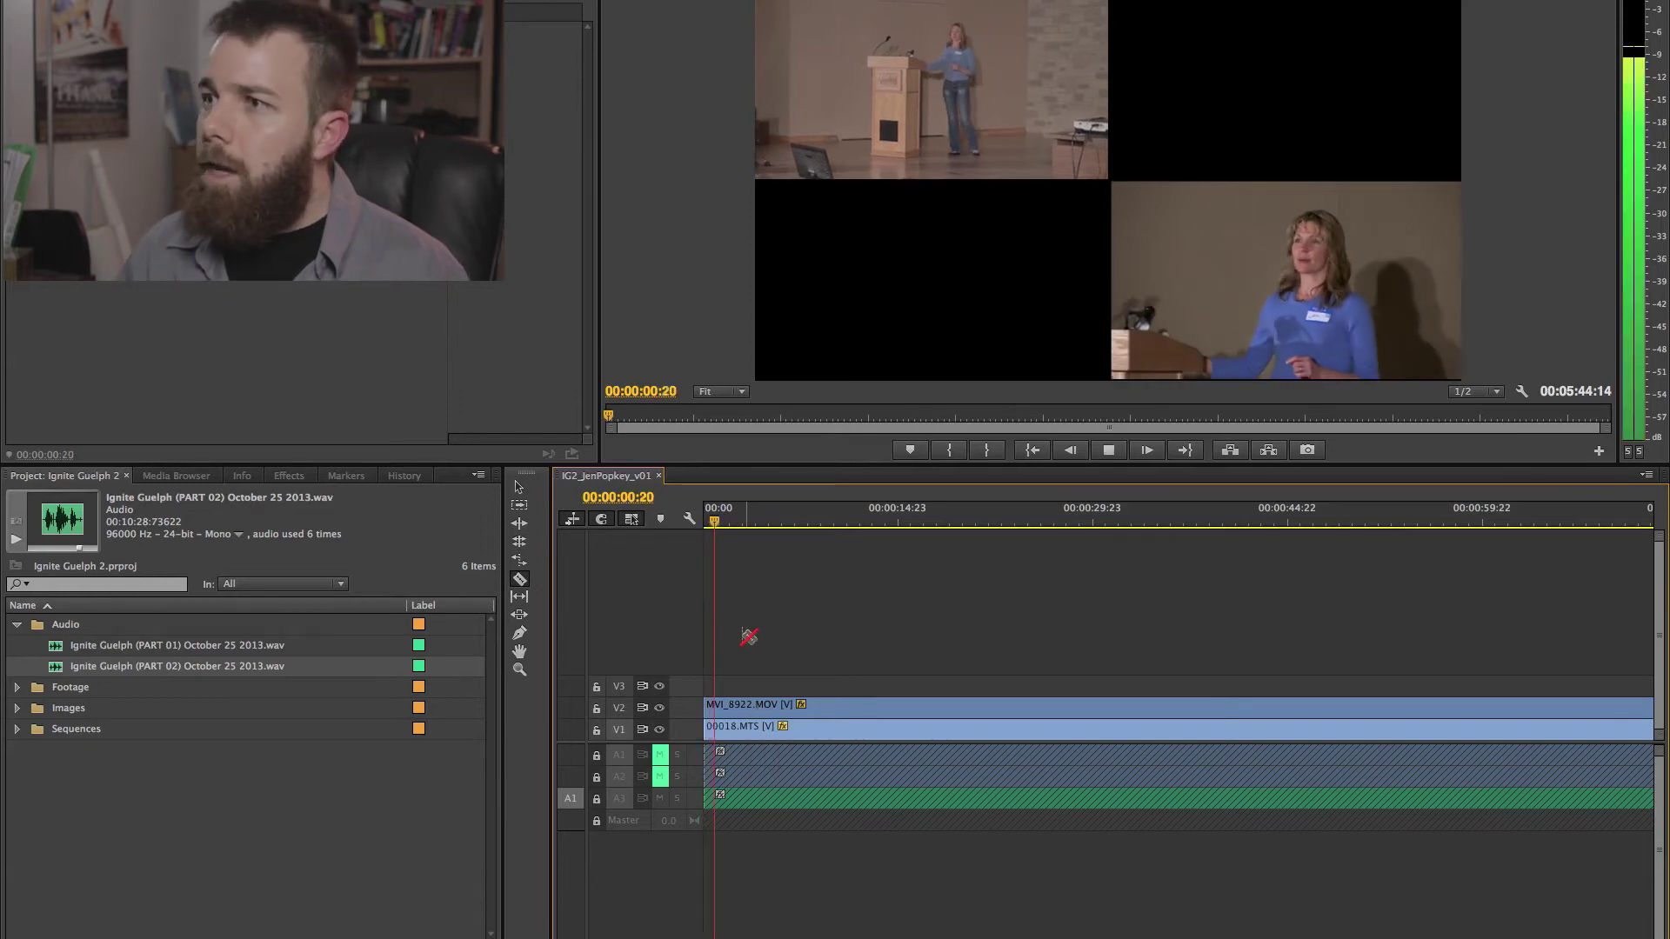
left_click(759, 514)
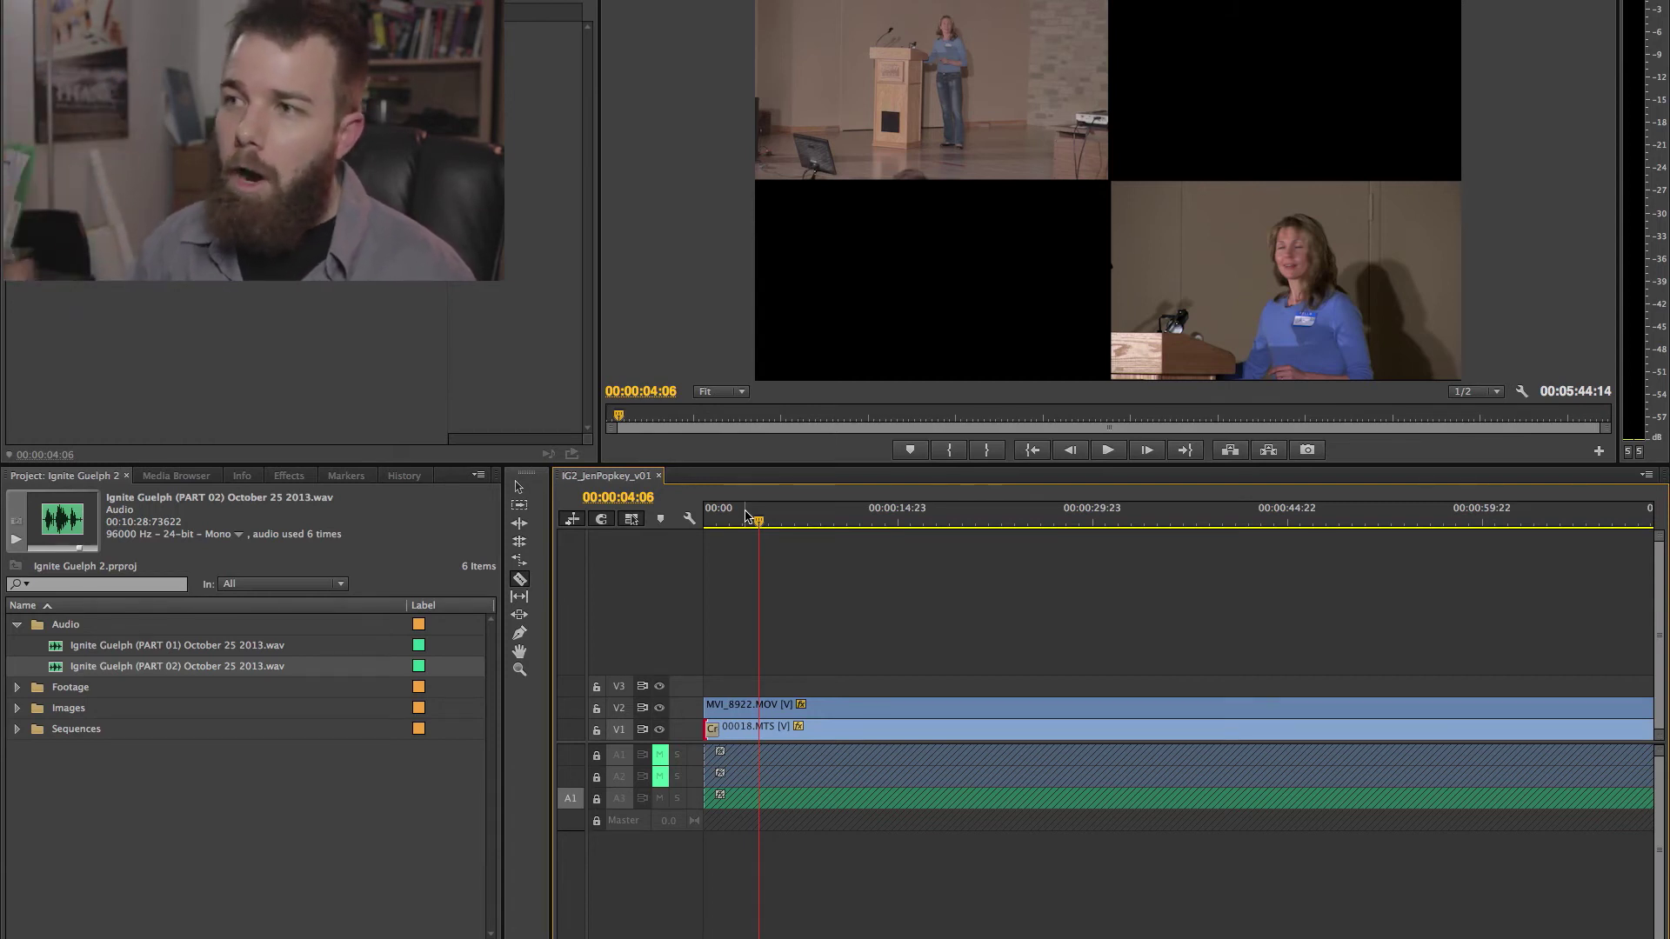
key("space")
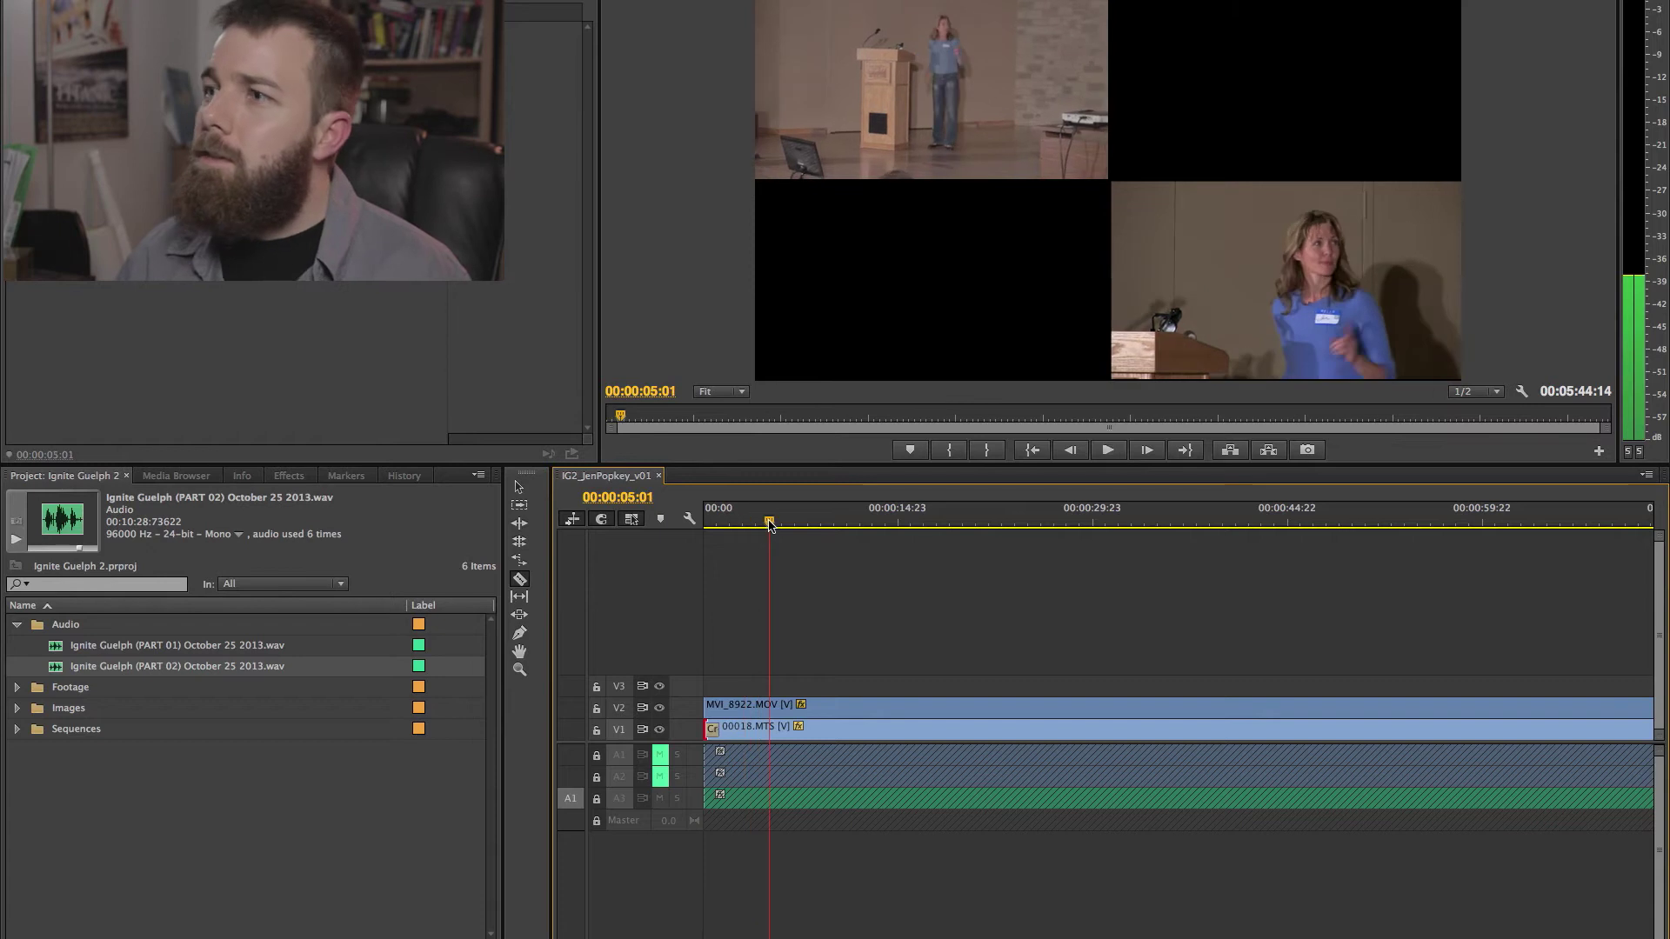
key("space")
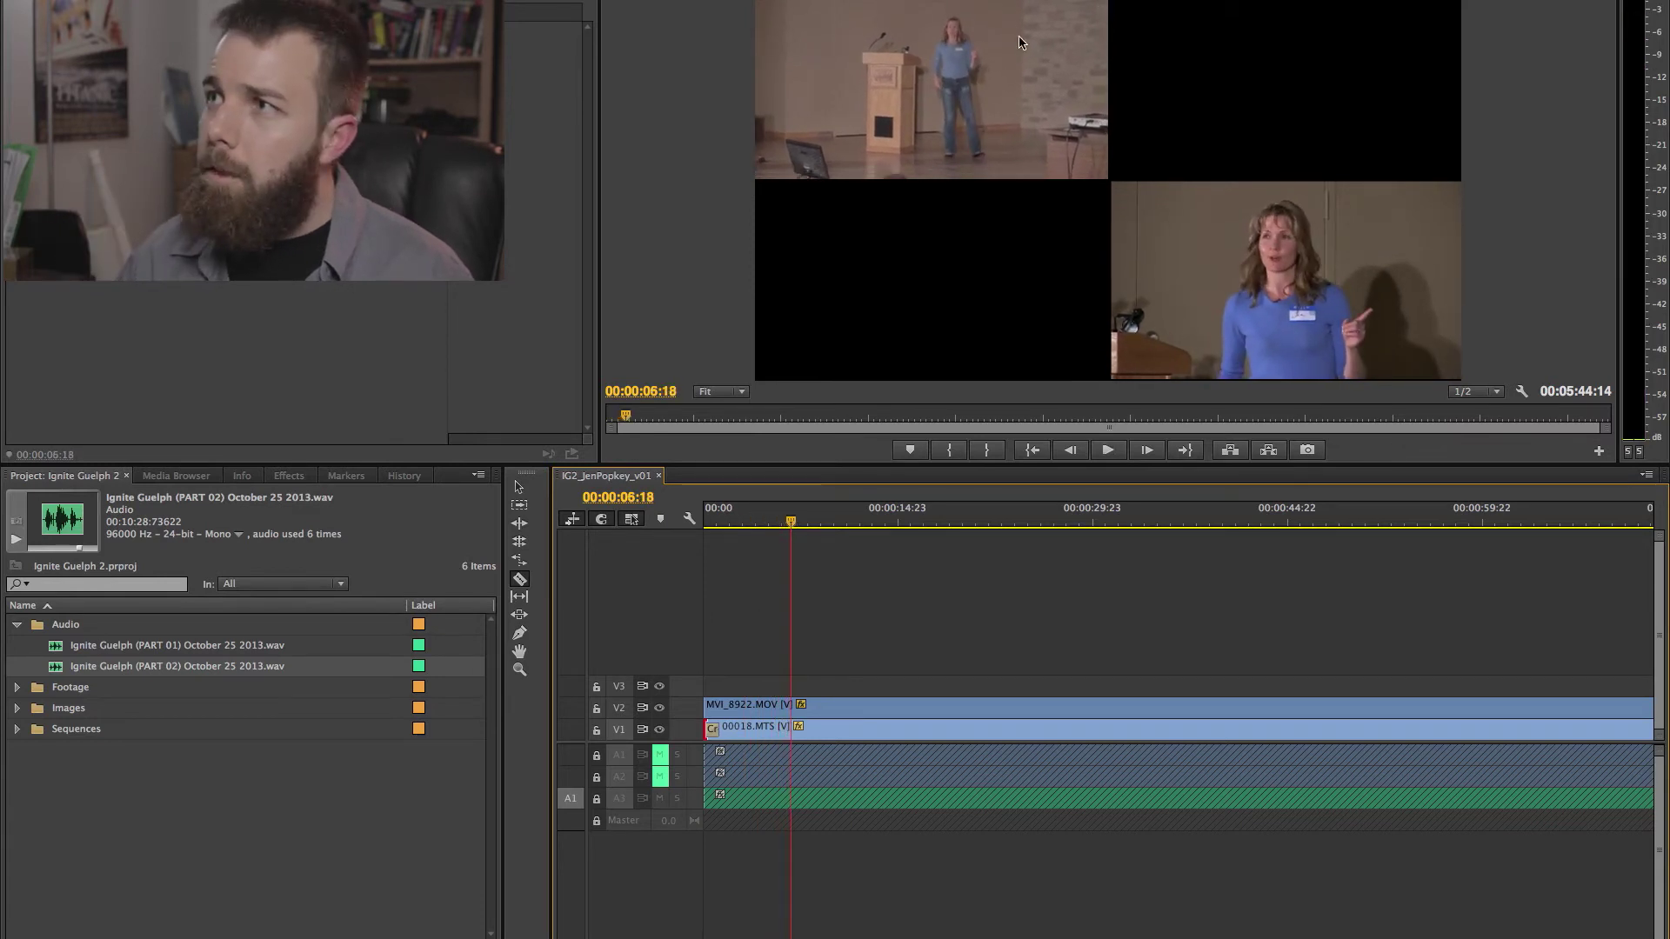
left_click(784, 522)
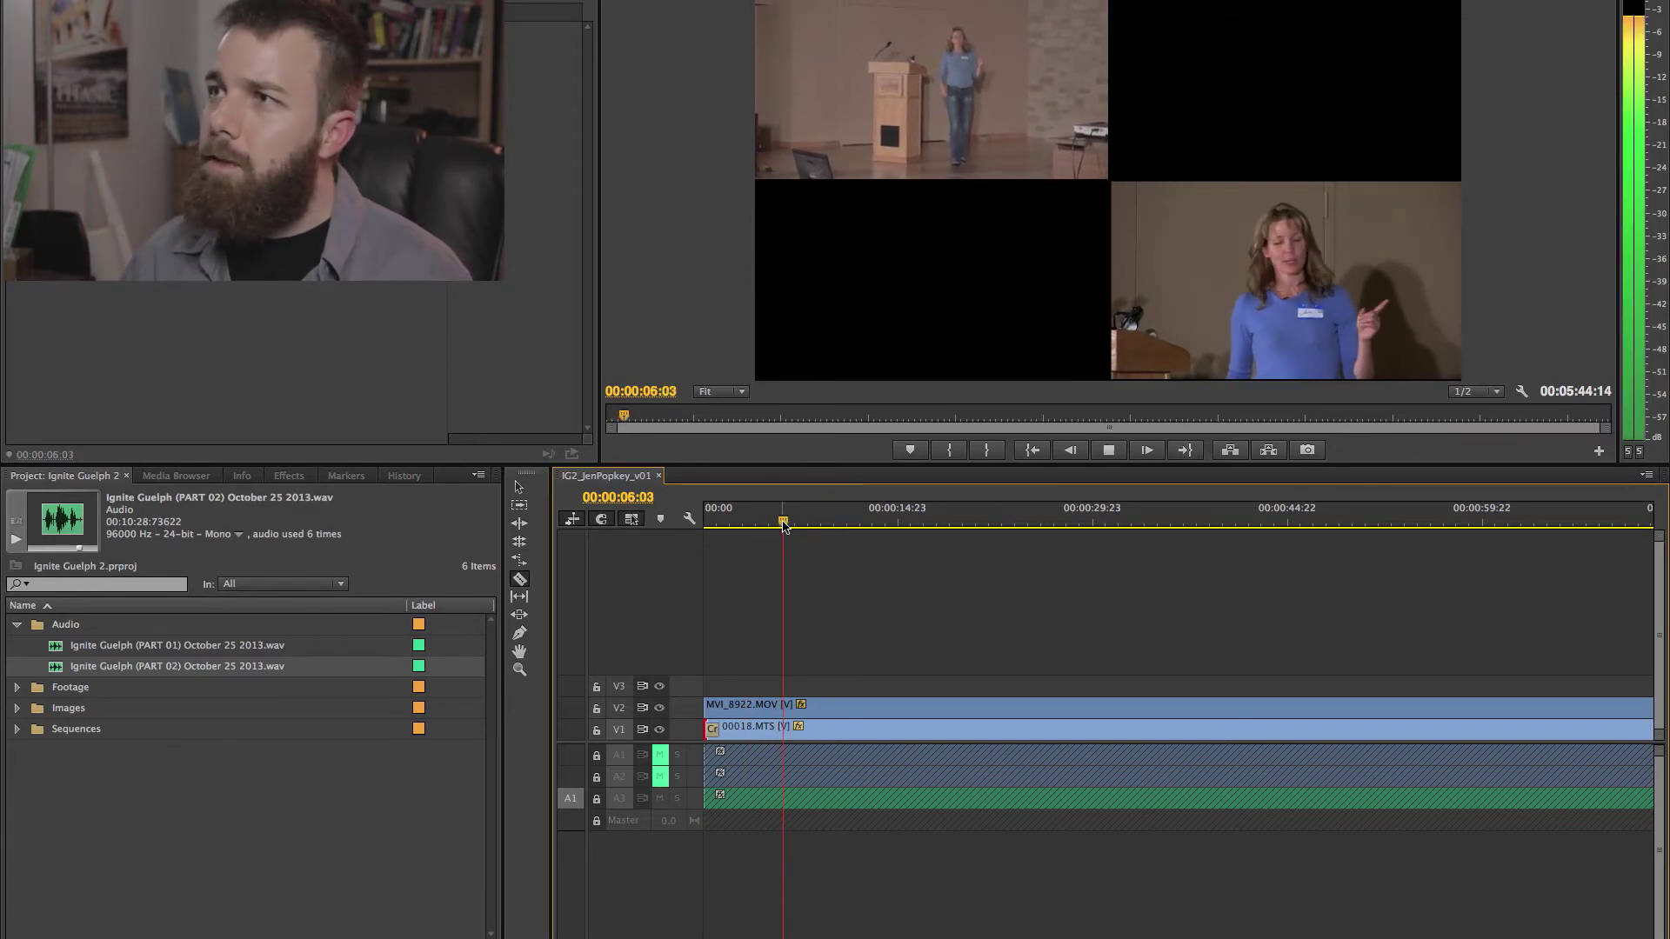
key("space")
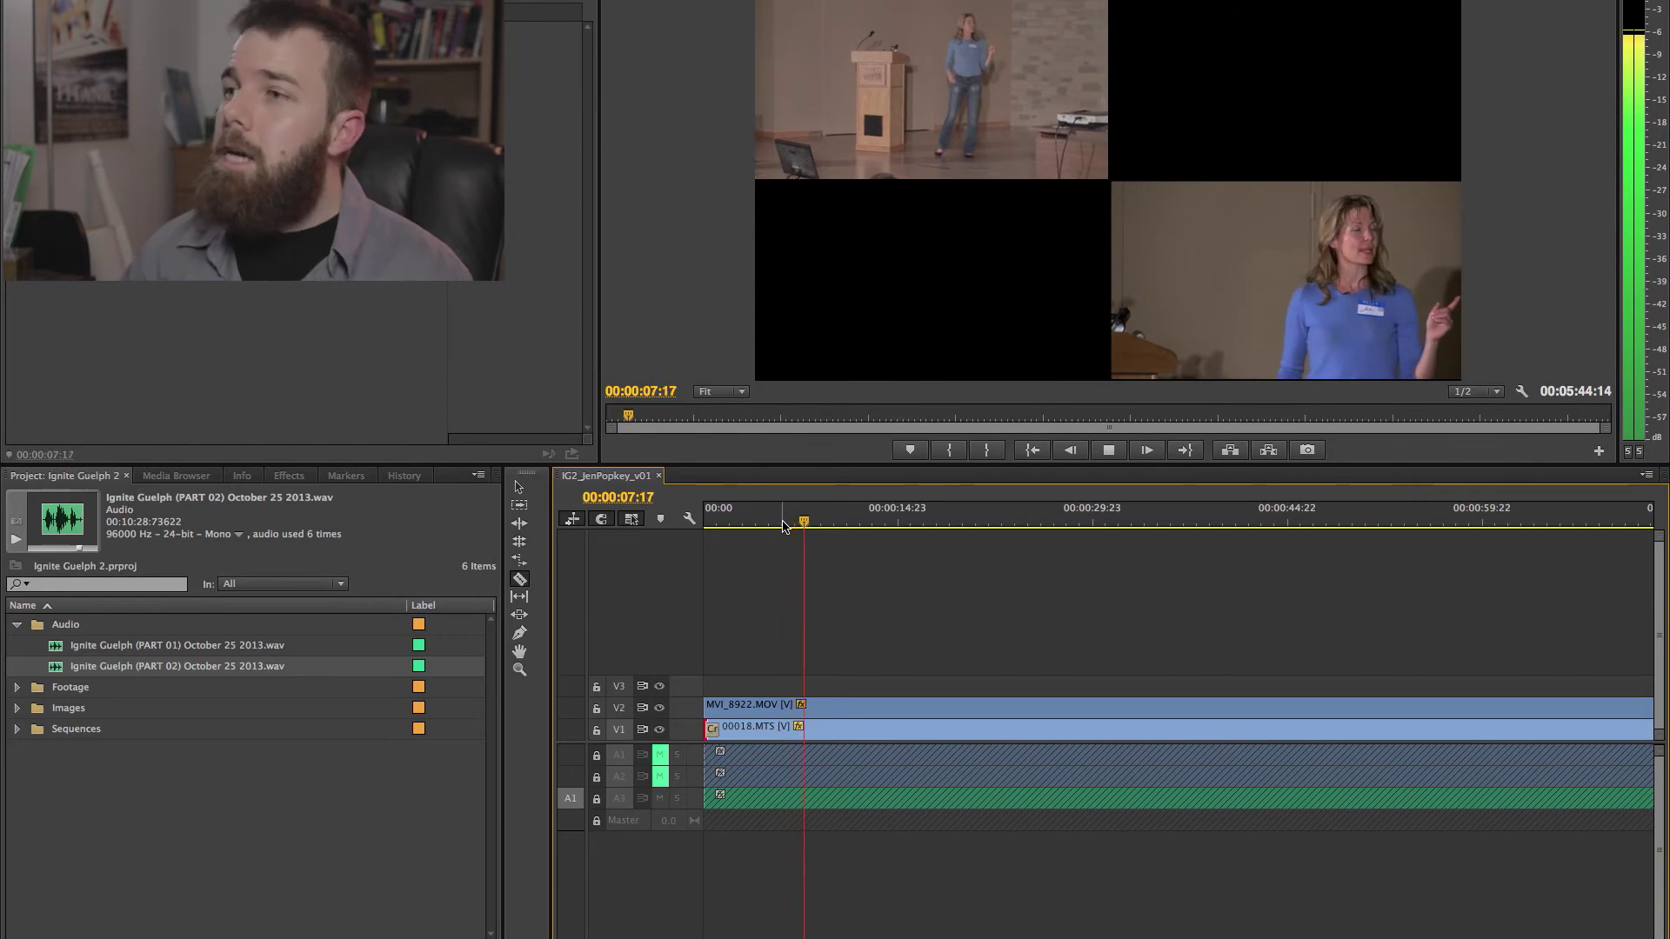
left_click(783, 523)
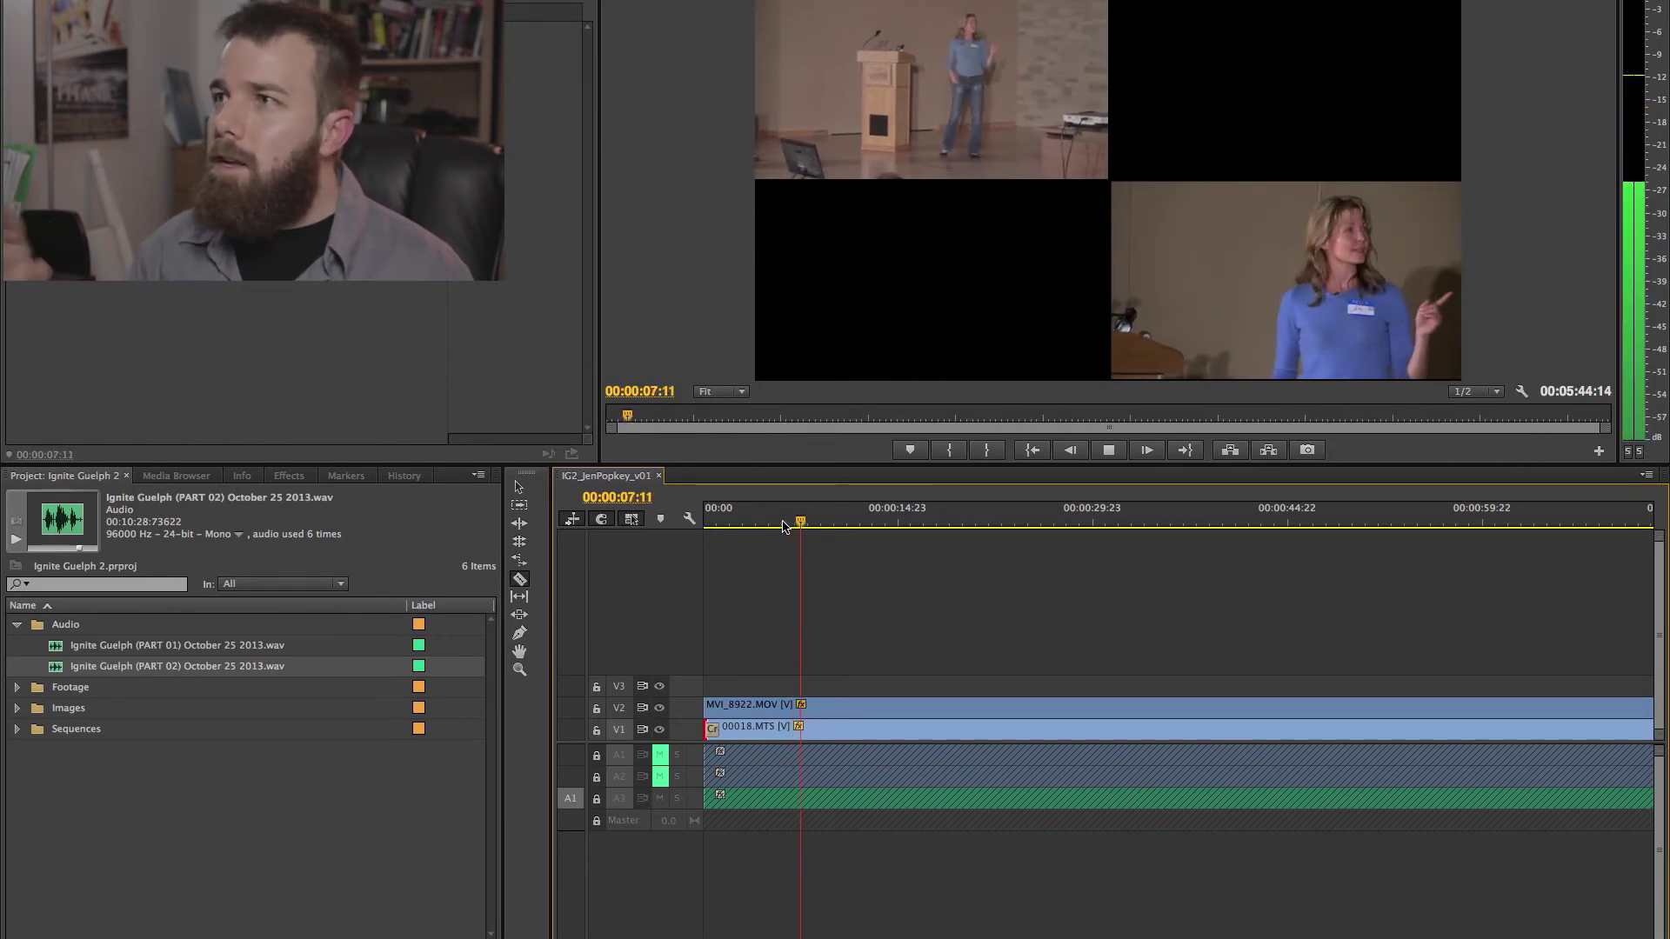
key("space")
left_click(783, 523)
key("space")
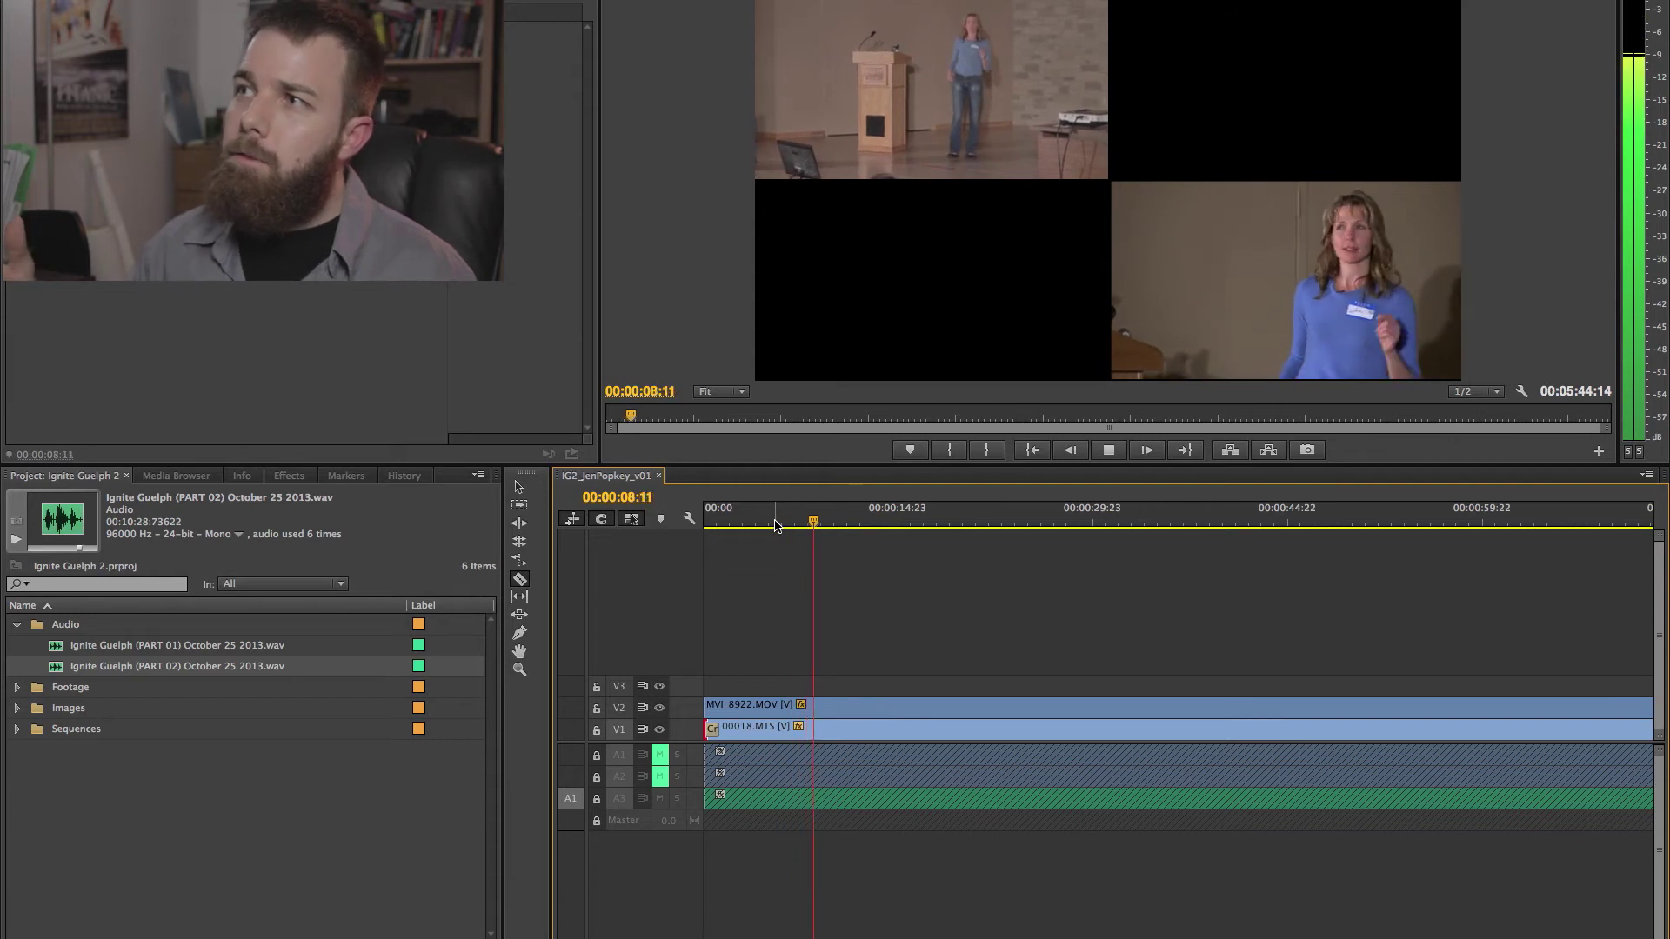
left_click(823, 521)
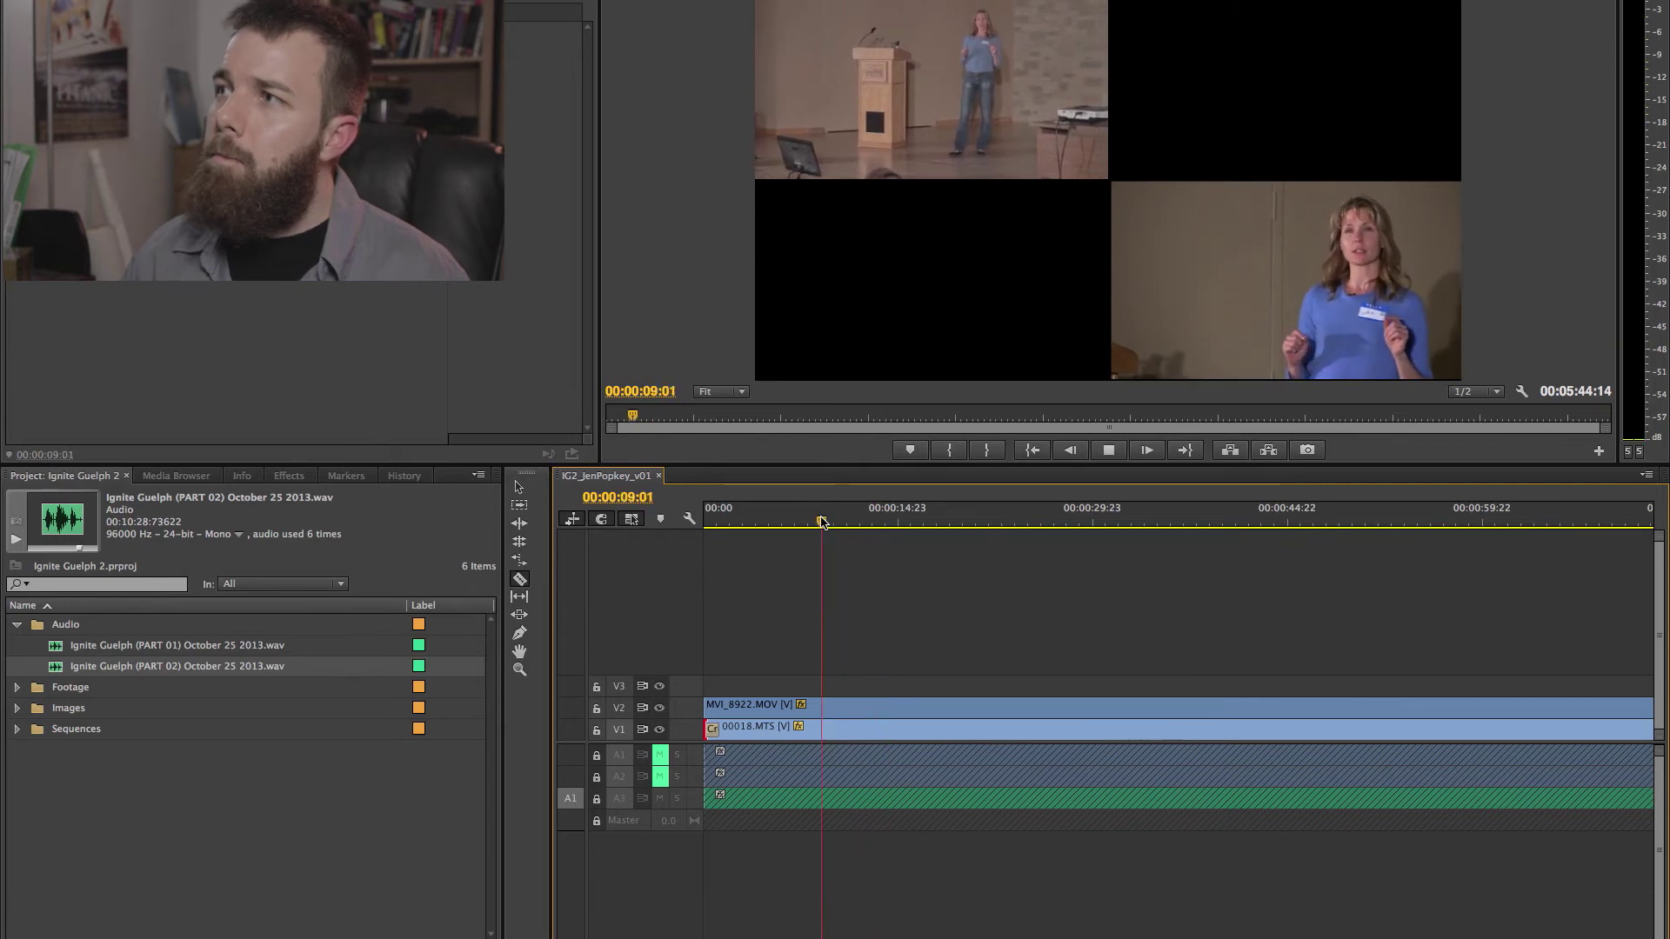
left_click(820, 521)
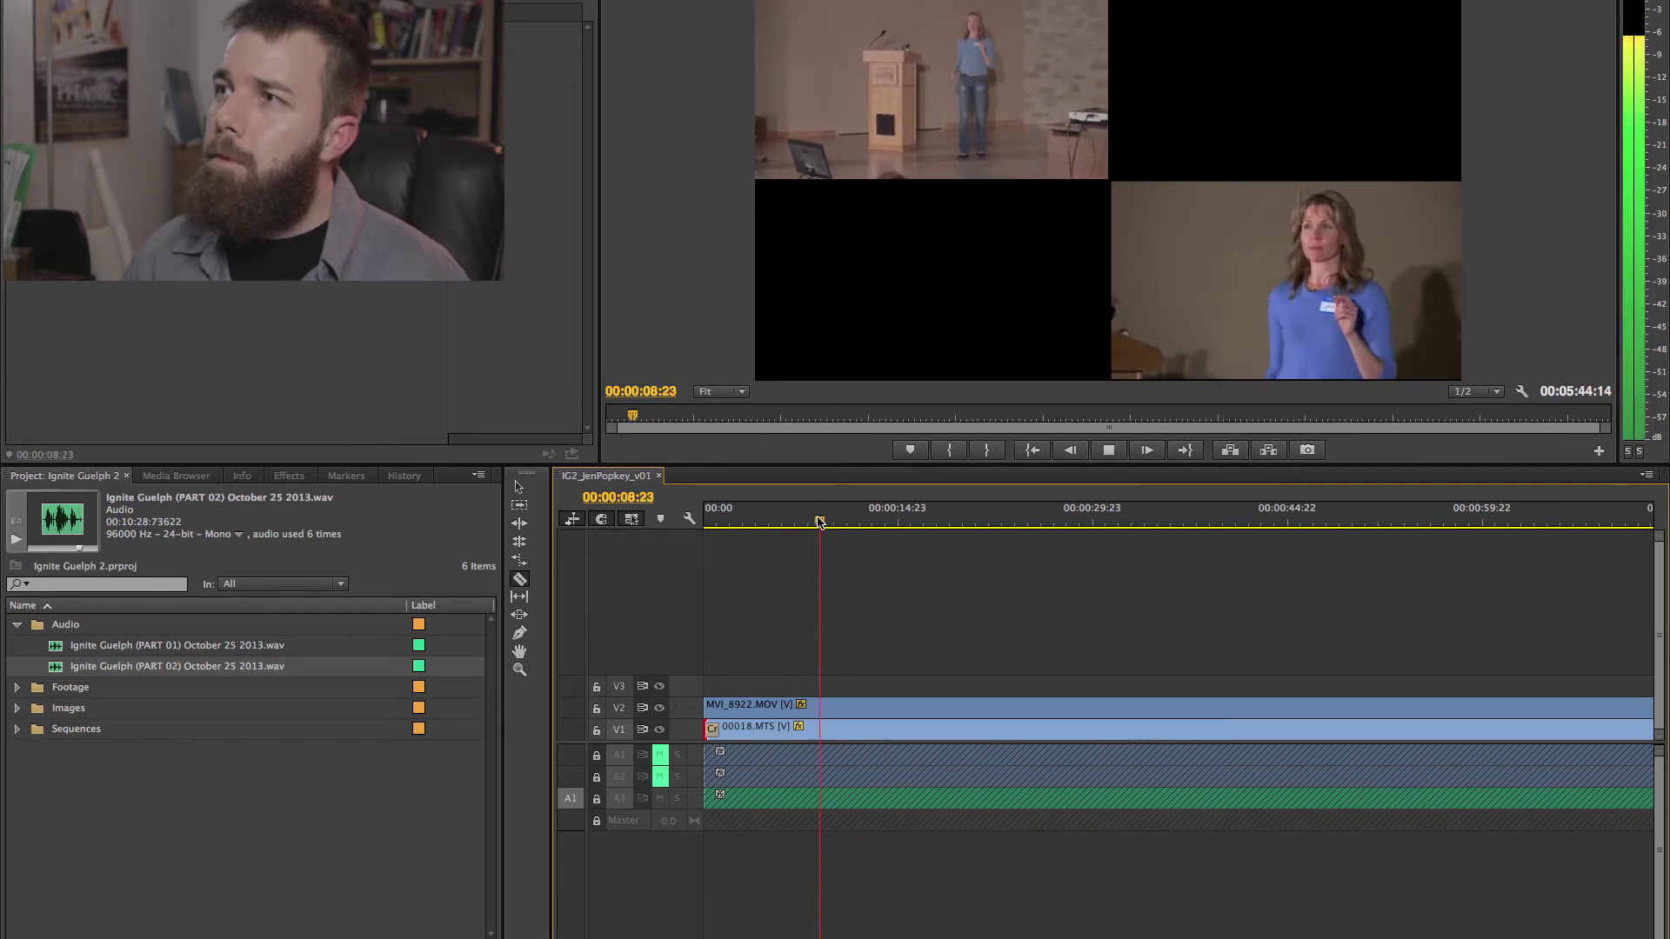
key("space")
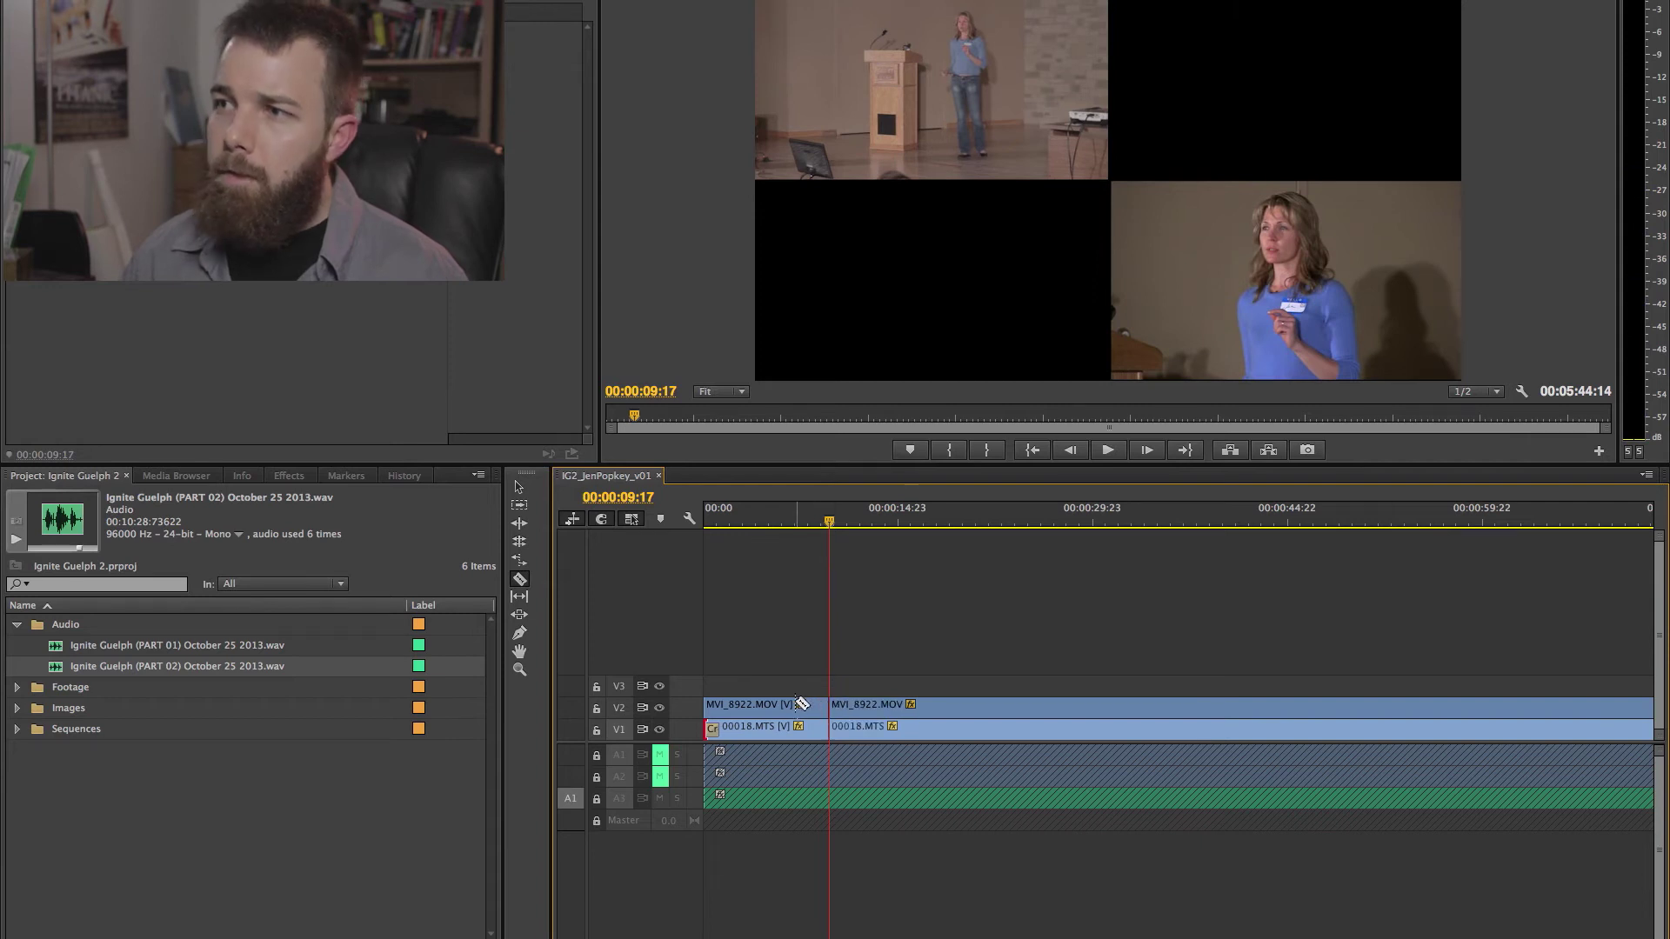
Delete the first MVI_8922.MOV section on V2 and return to the sequence start.
key("v")
left_click(789, 707)
key("Delete")
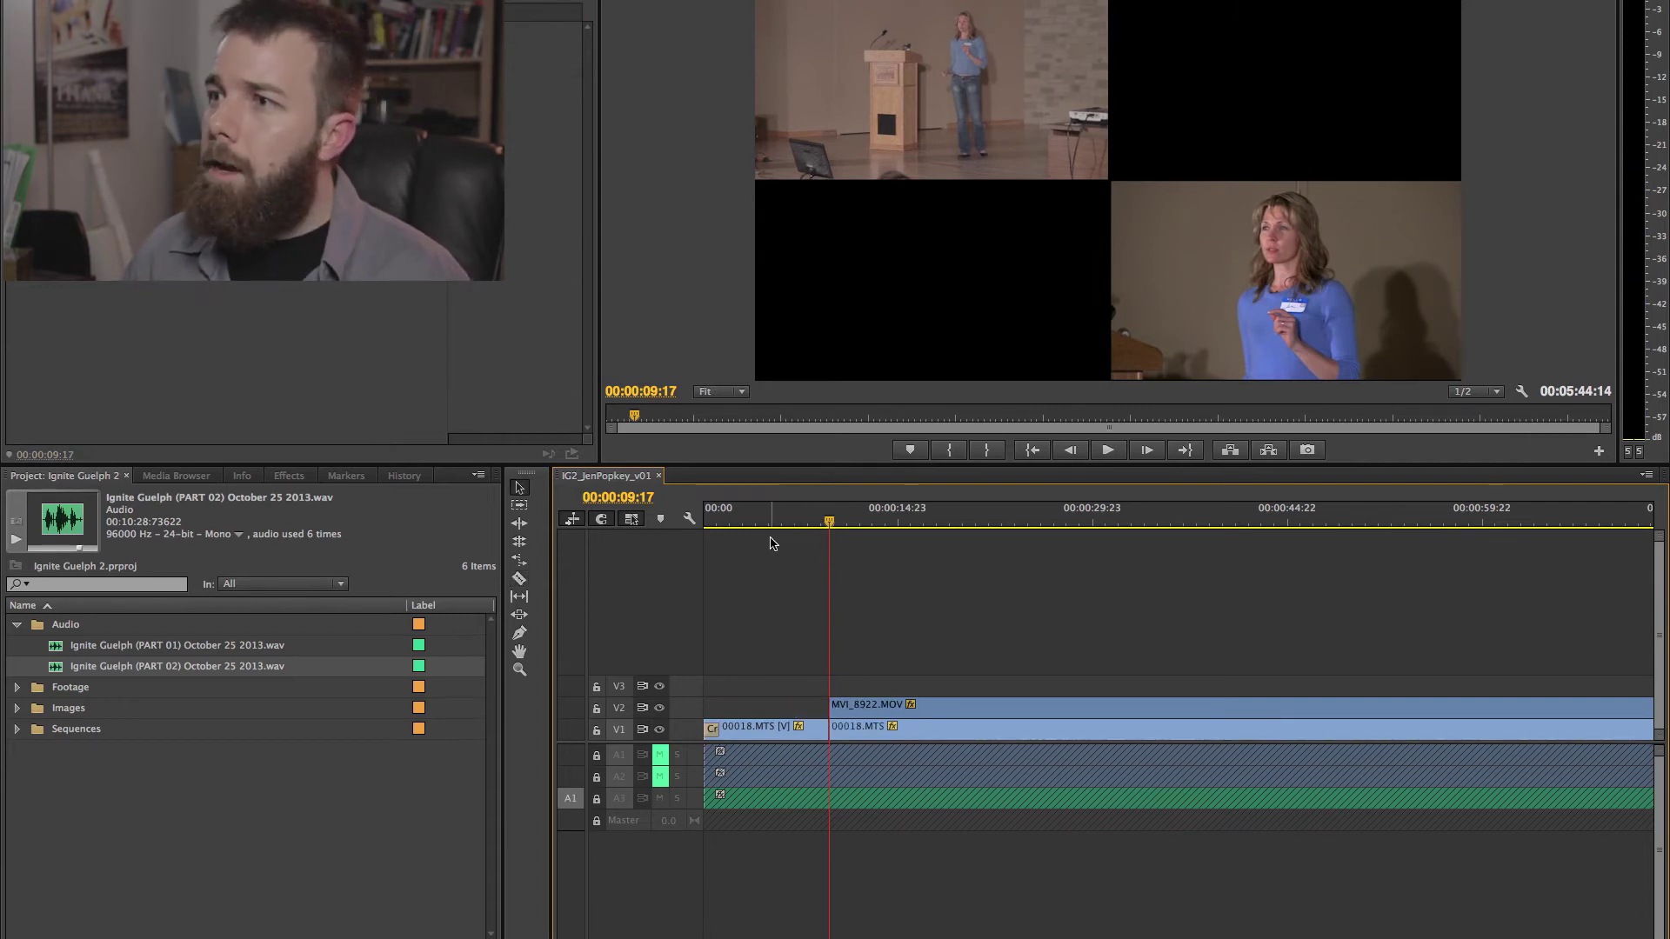
key("Home")
key("space")
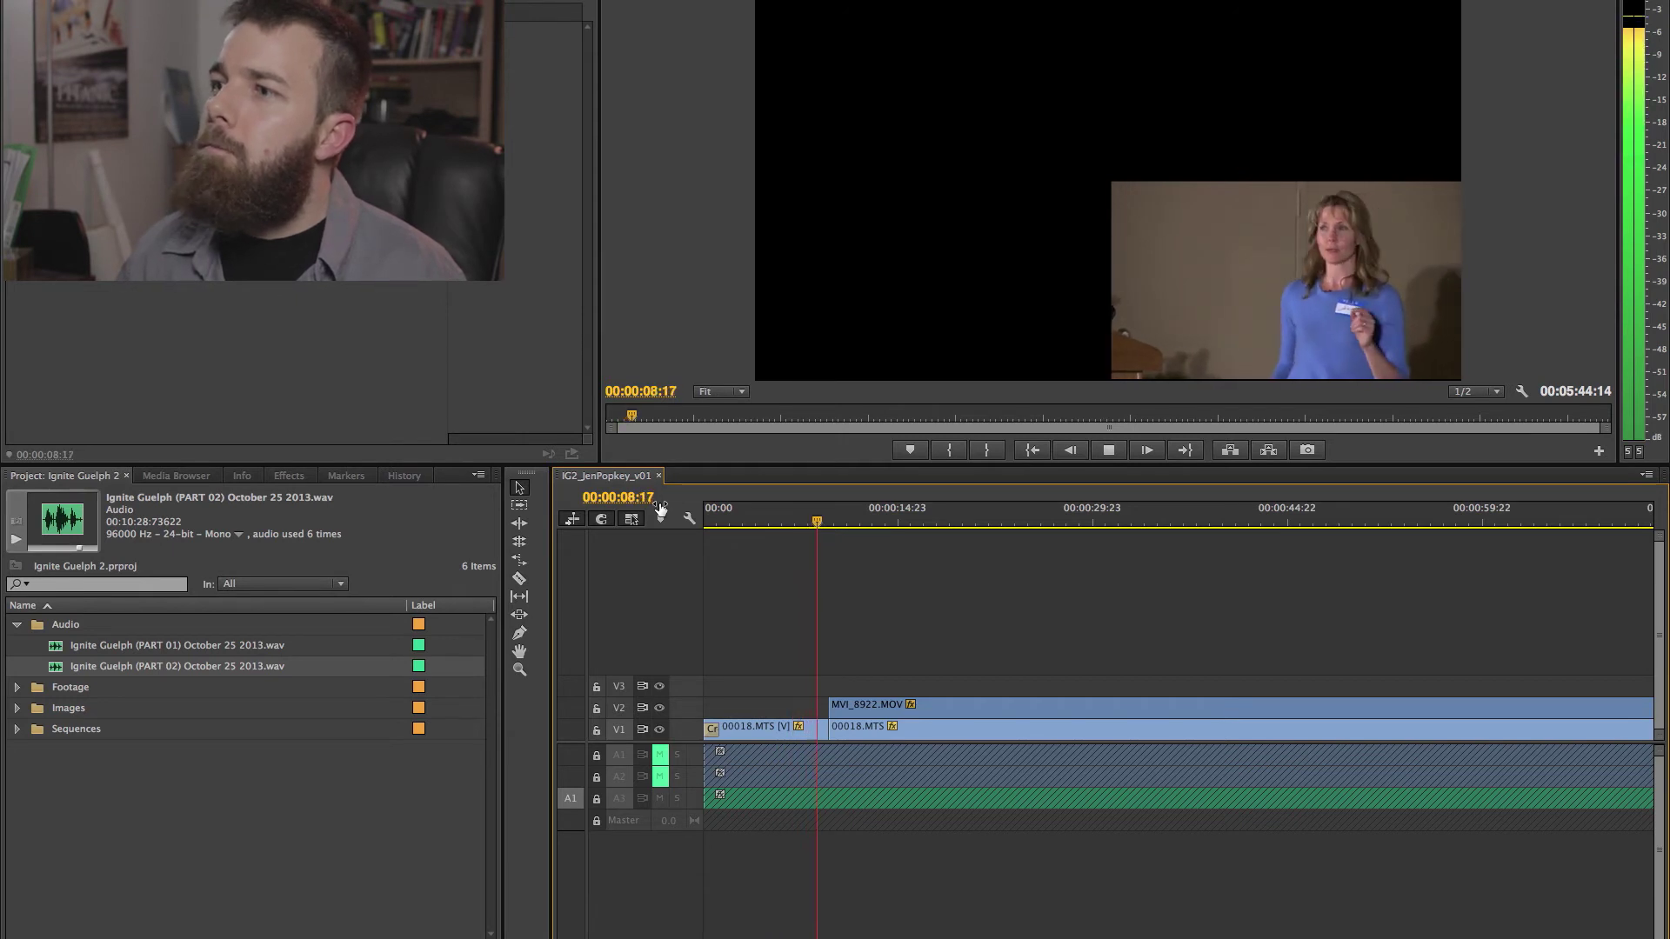
key("c")
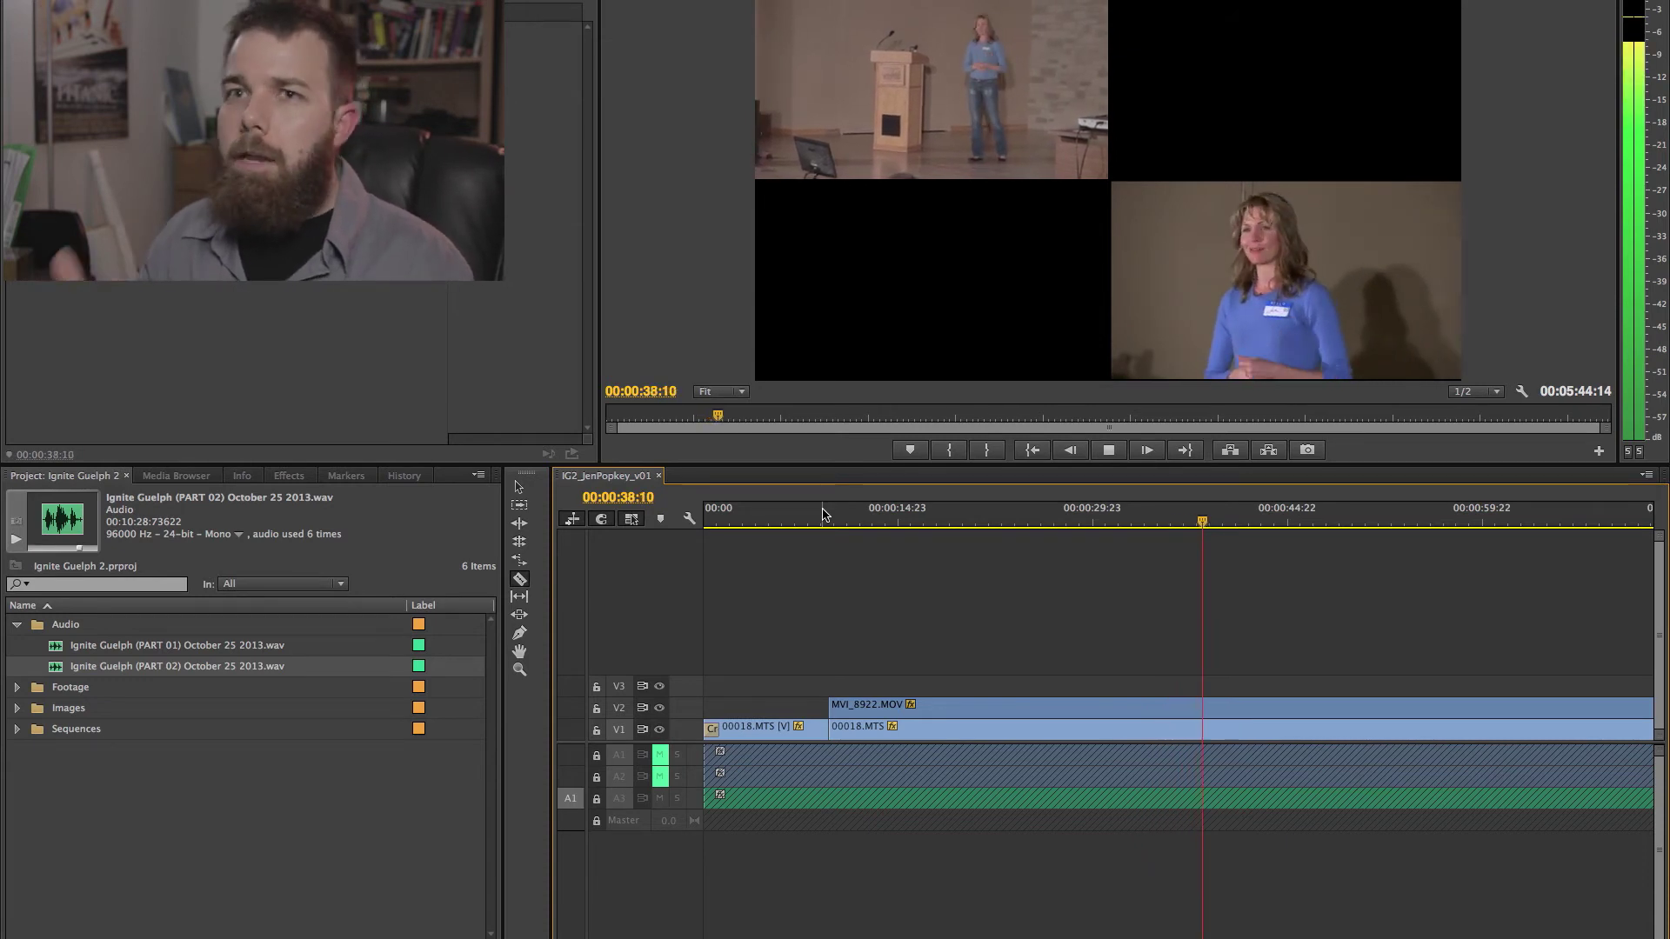
key("space")
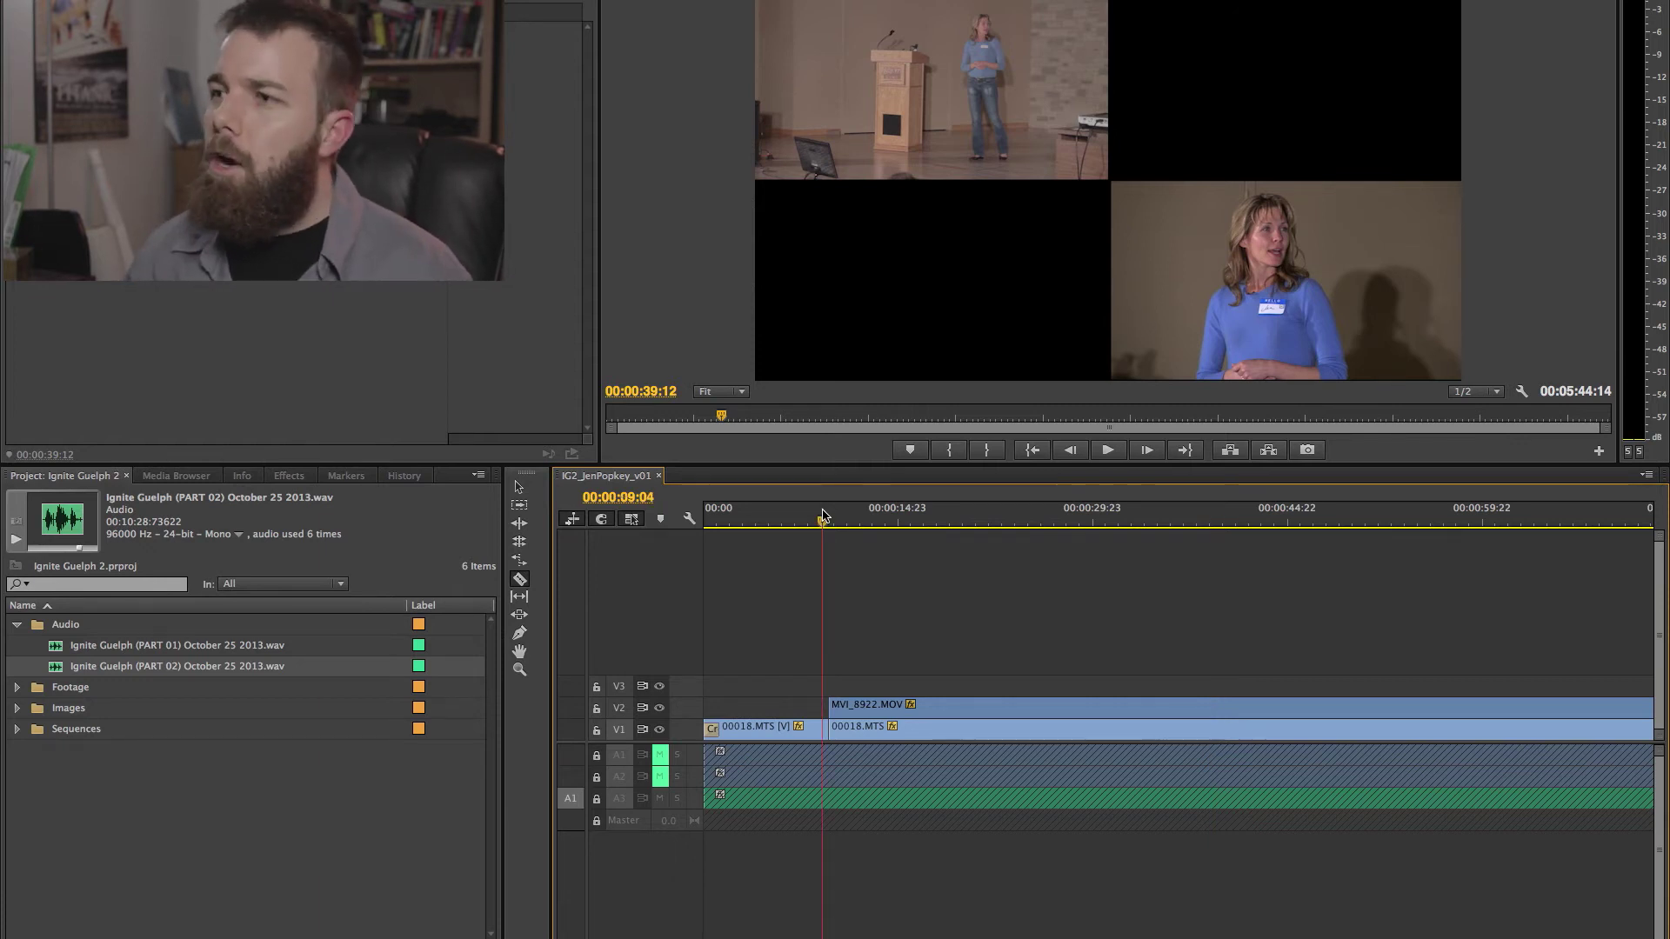
key("space")
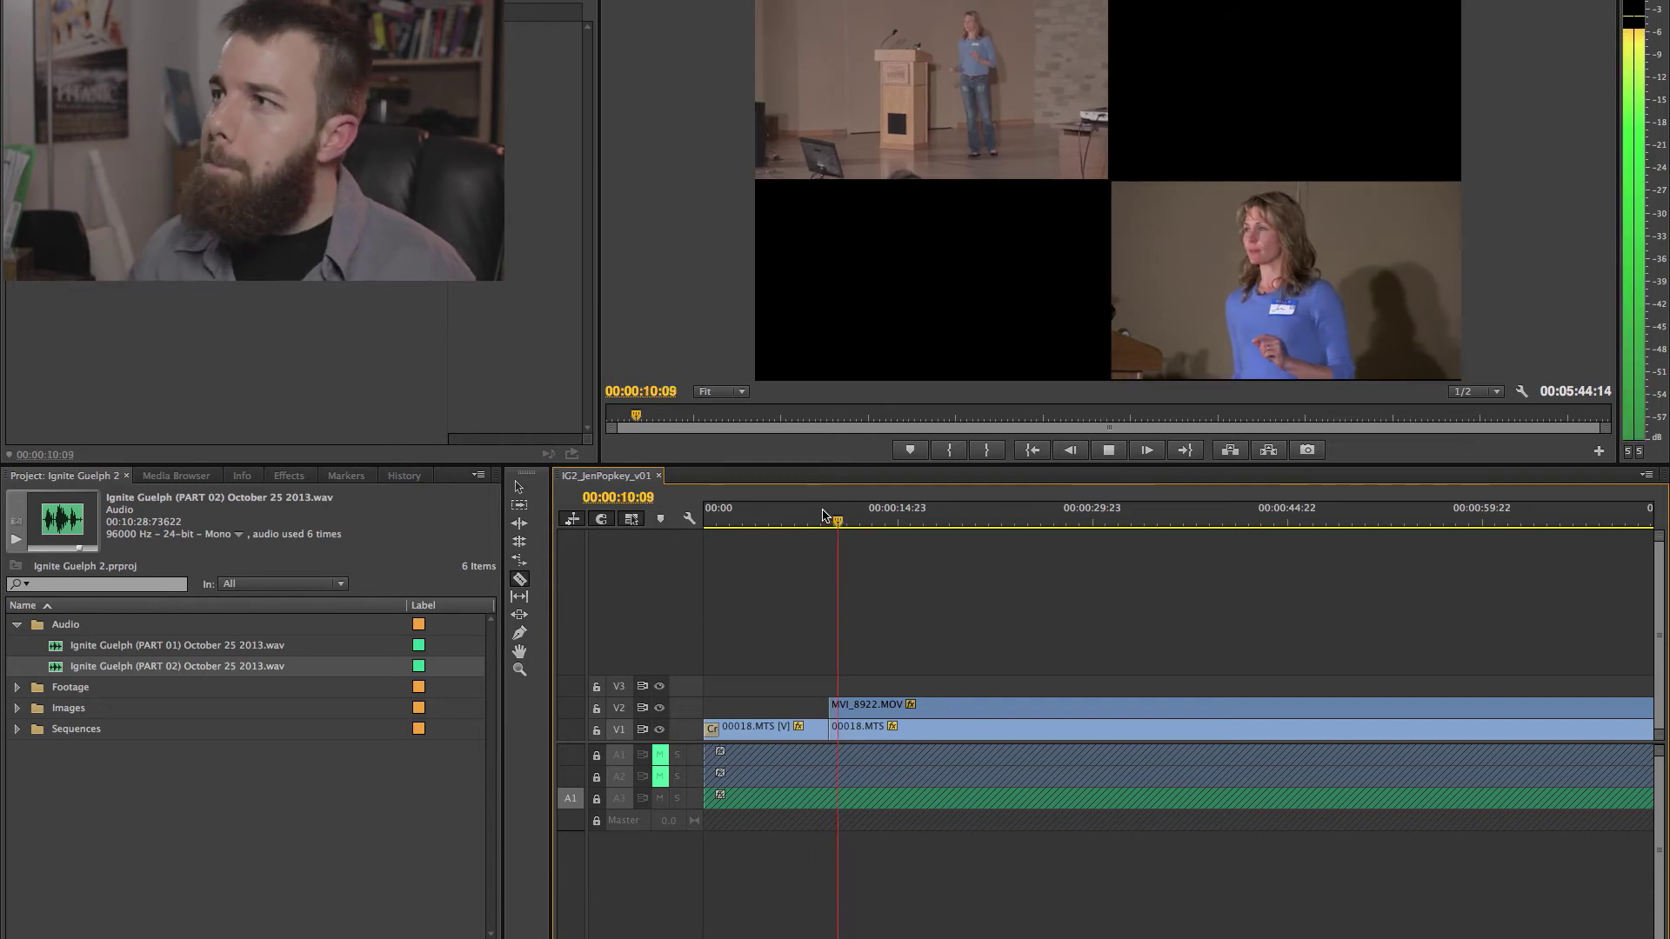
left_click(994, 520)
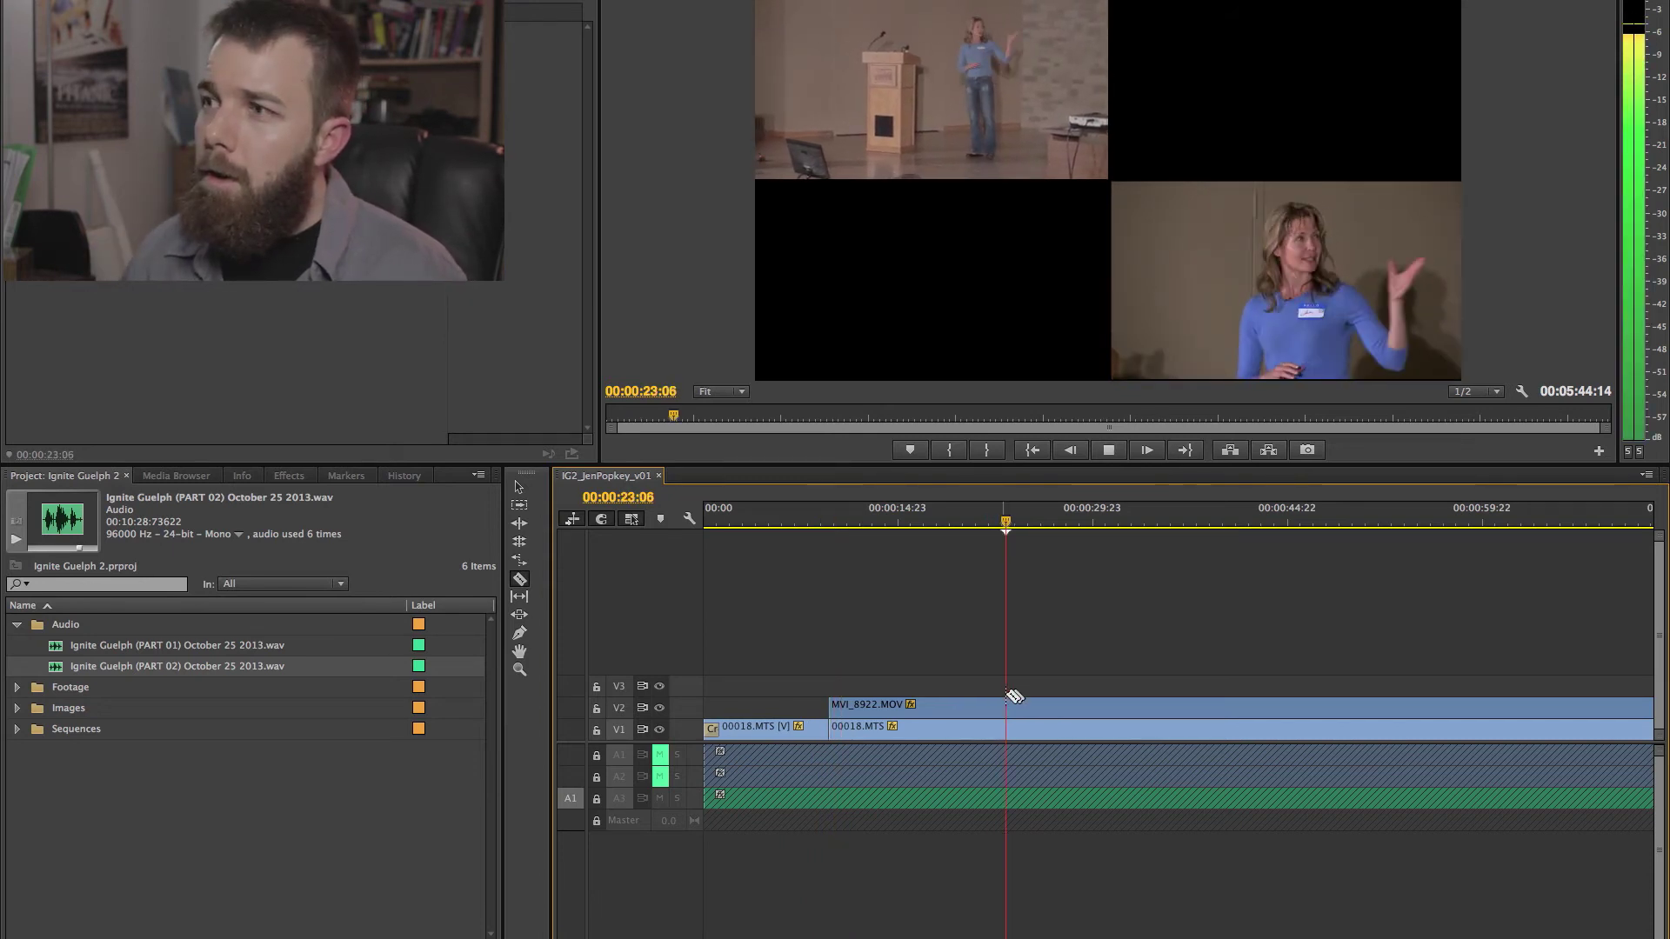
Split both angles at about 00:00:22:09 with Ctrl+K and check the cut.
key("space")
key("space")
key("ctrl+k")
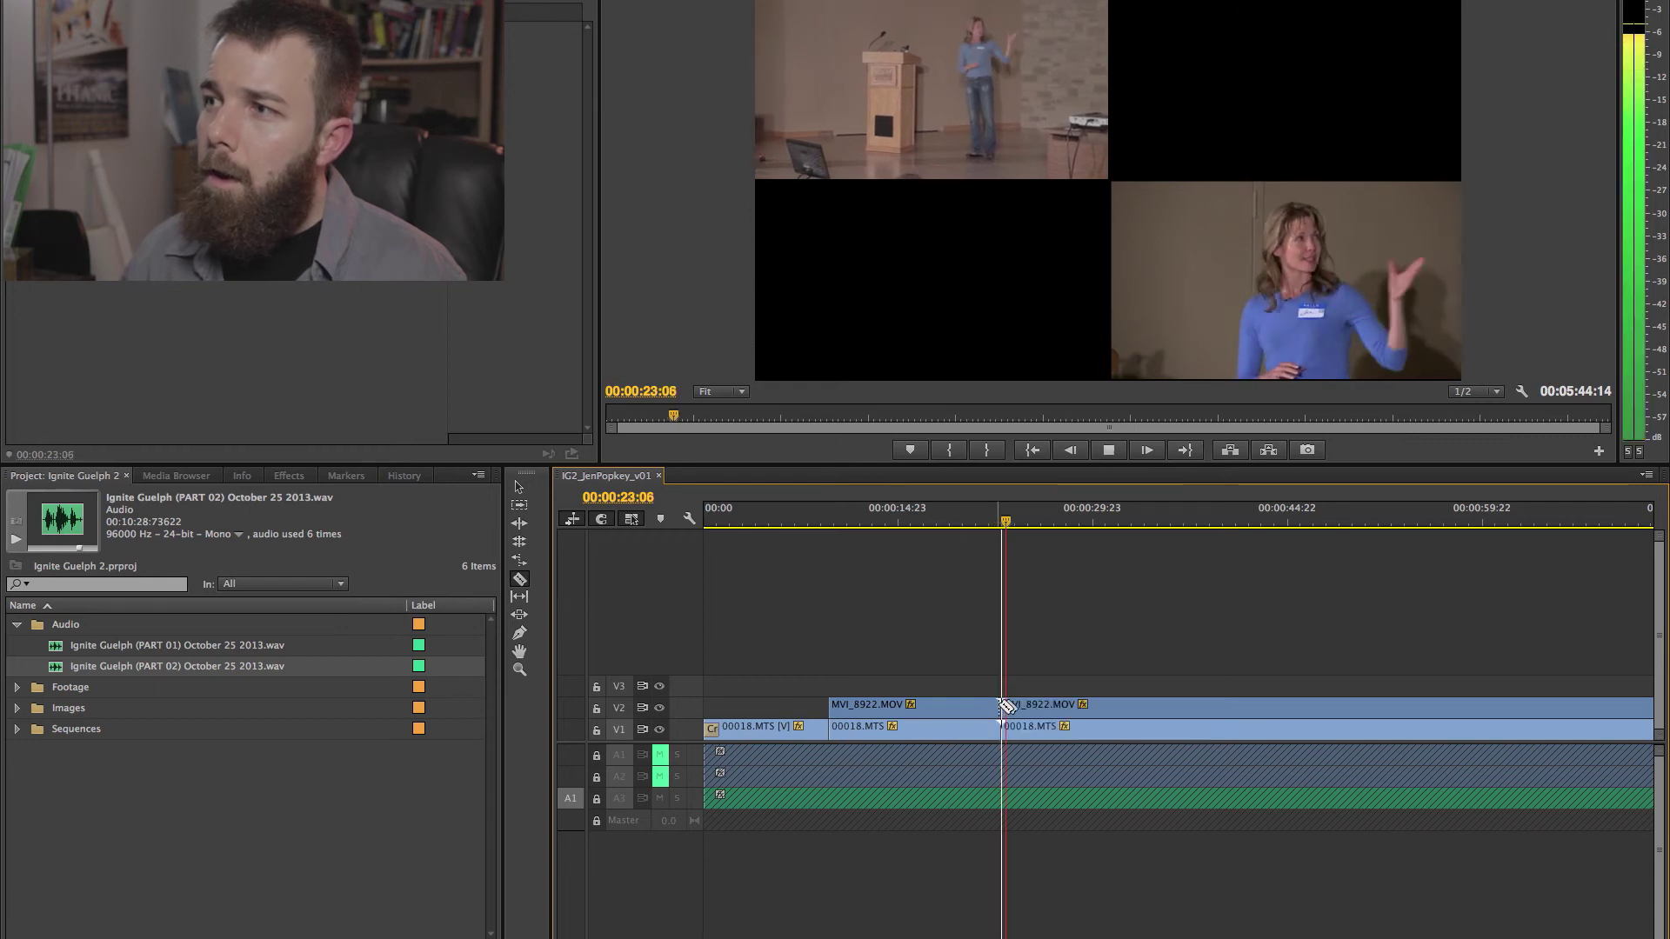
left_click(983, 519)
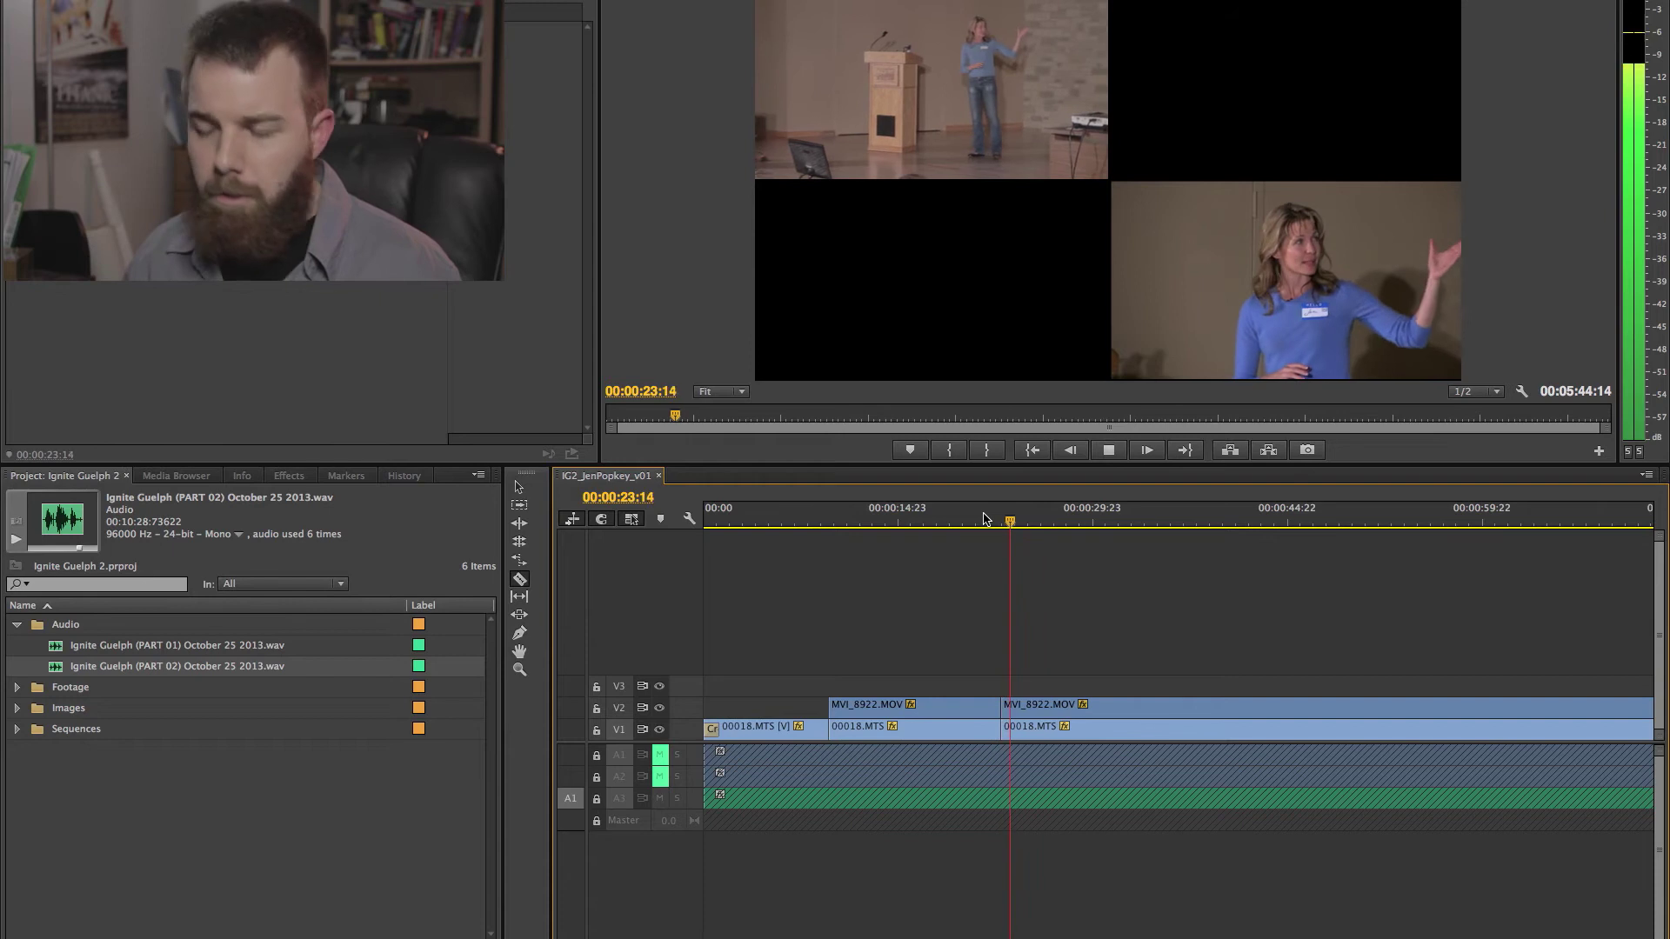
Delete the middle 00018.MTS section on V1 and scrub ahead to about 00:00:44:22.
key("v")
left_click(935, 731)
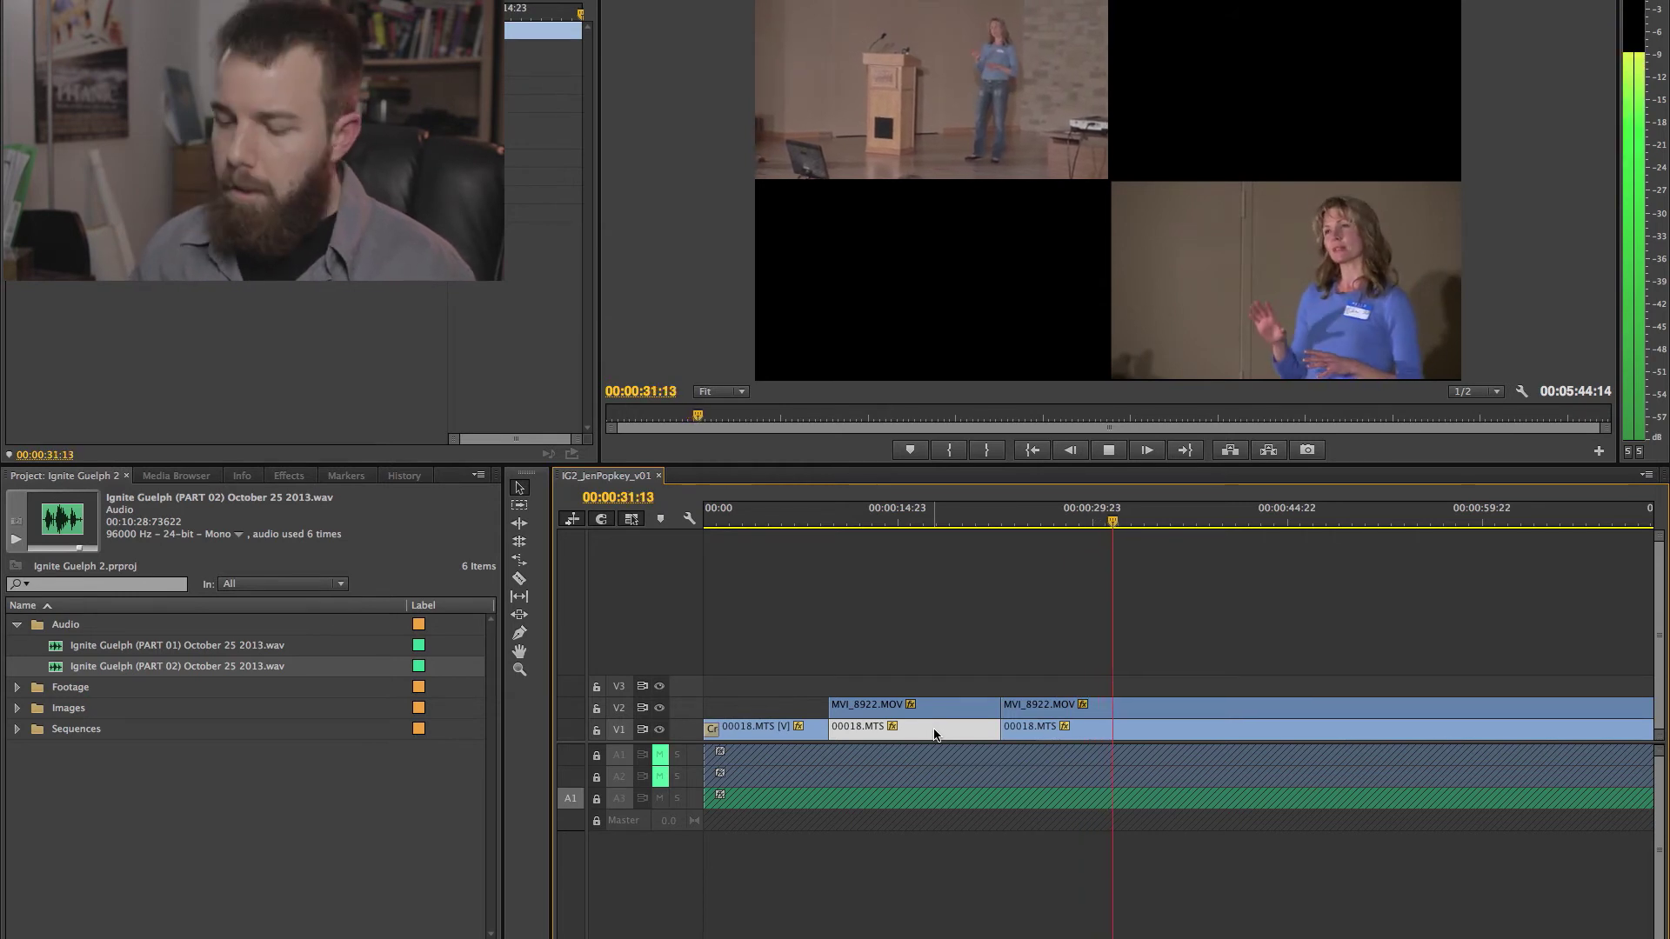
key("Delete")
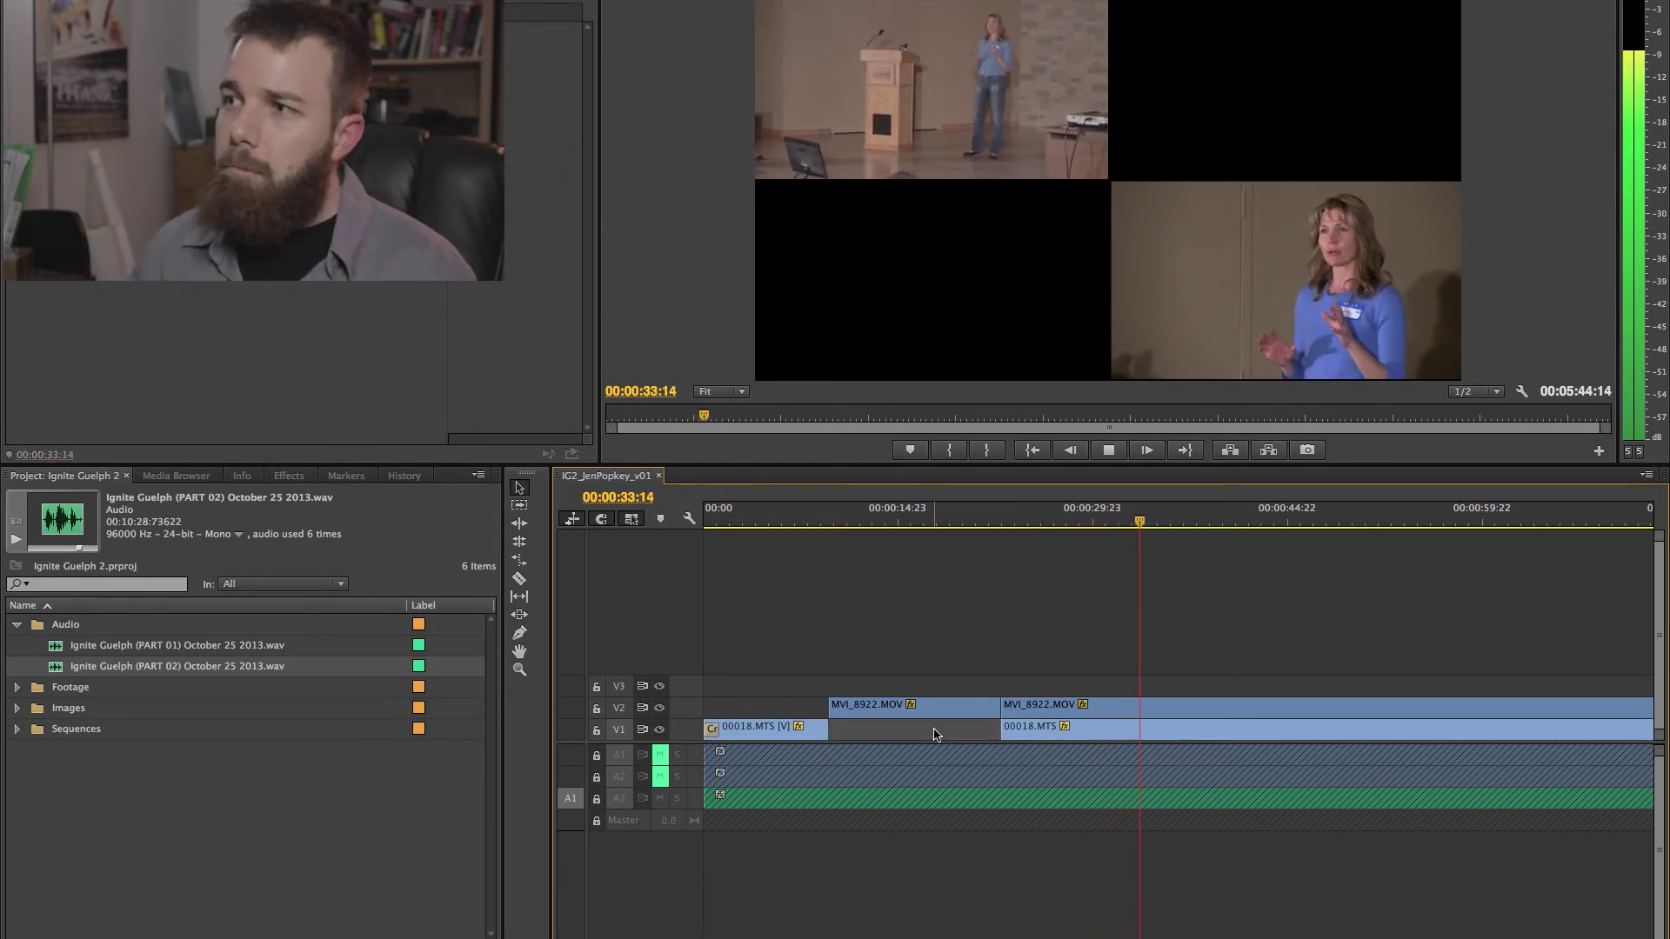
left_click(1369, 520)
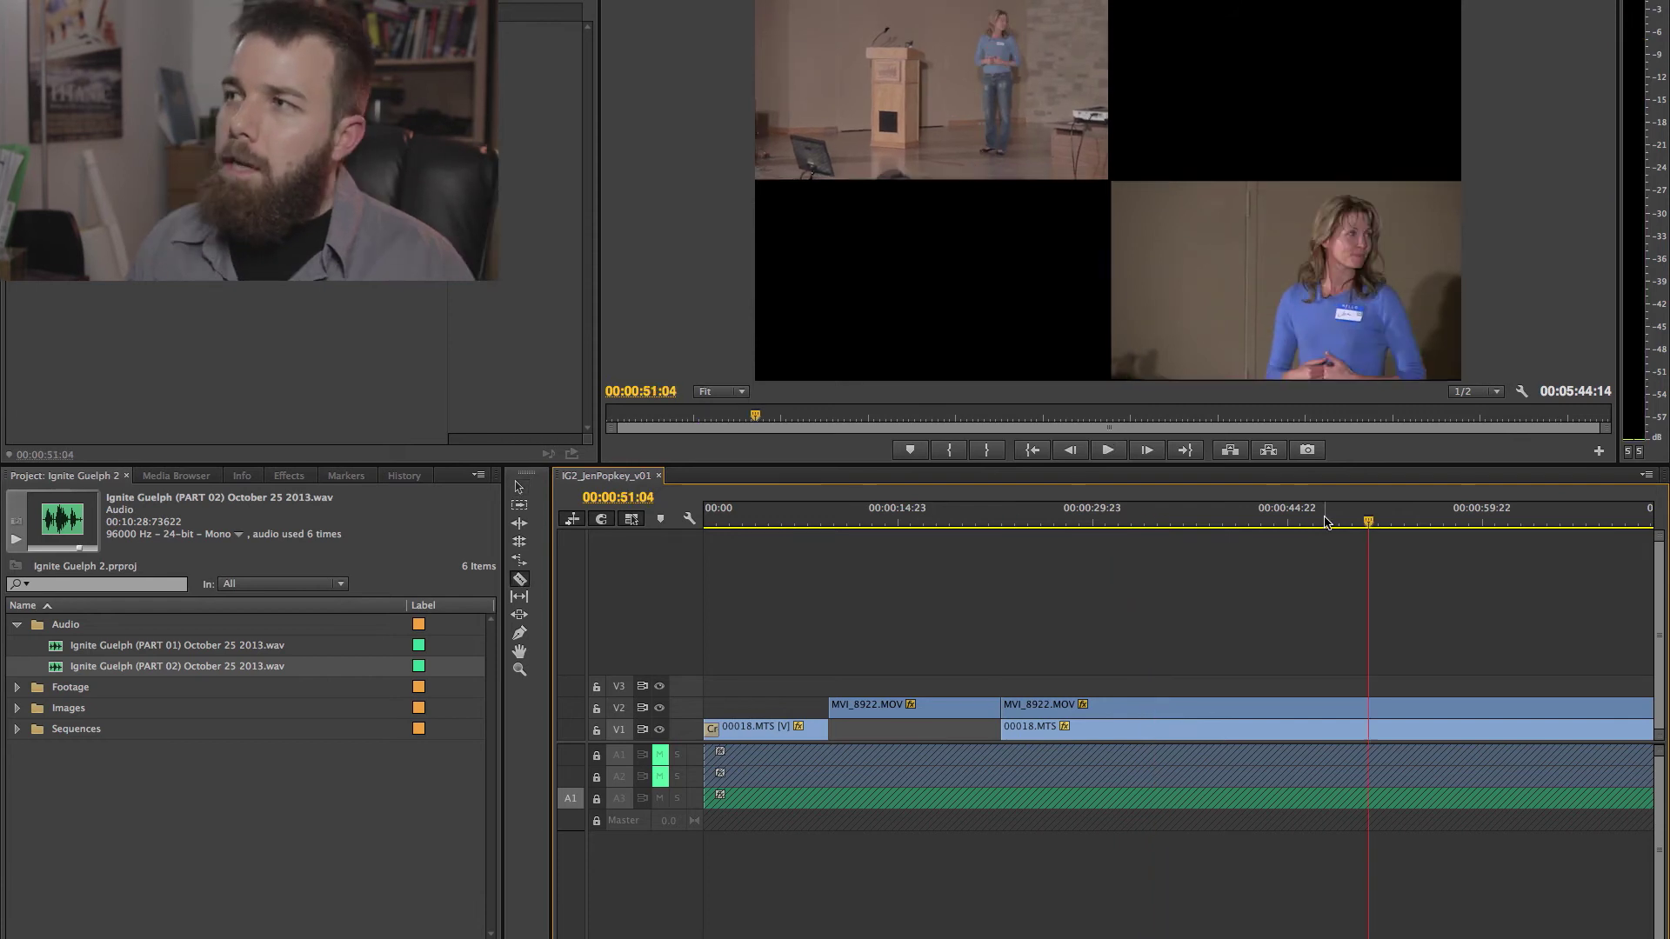
key("c")
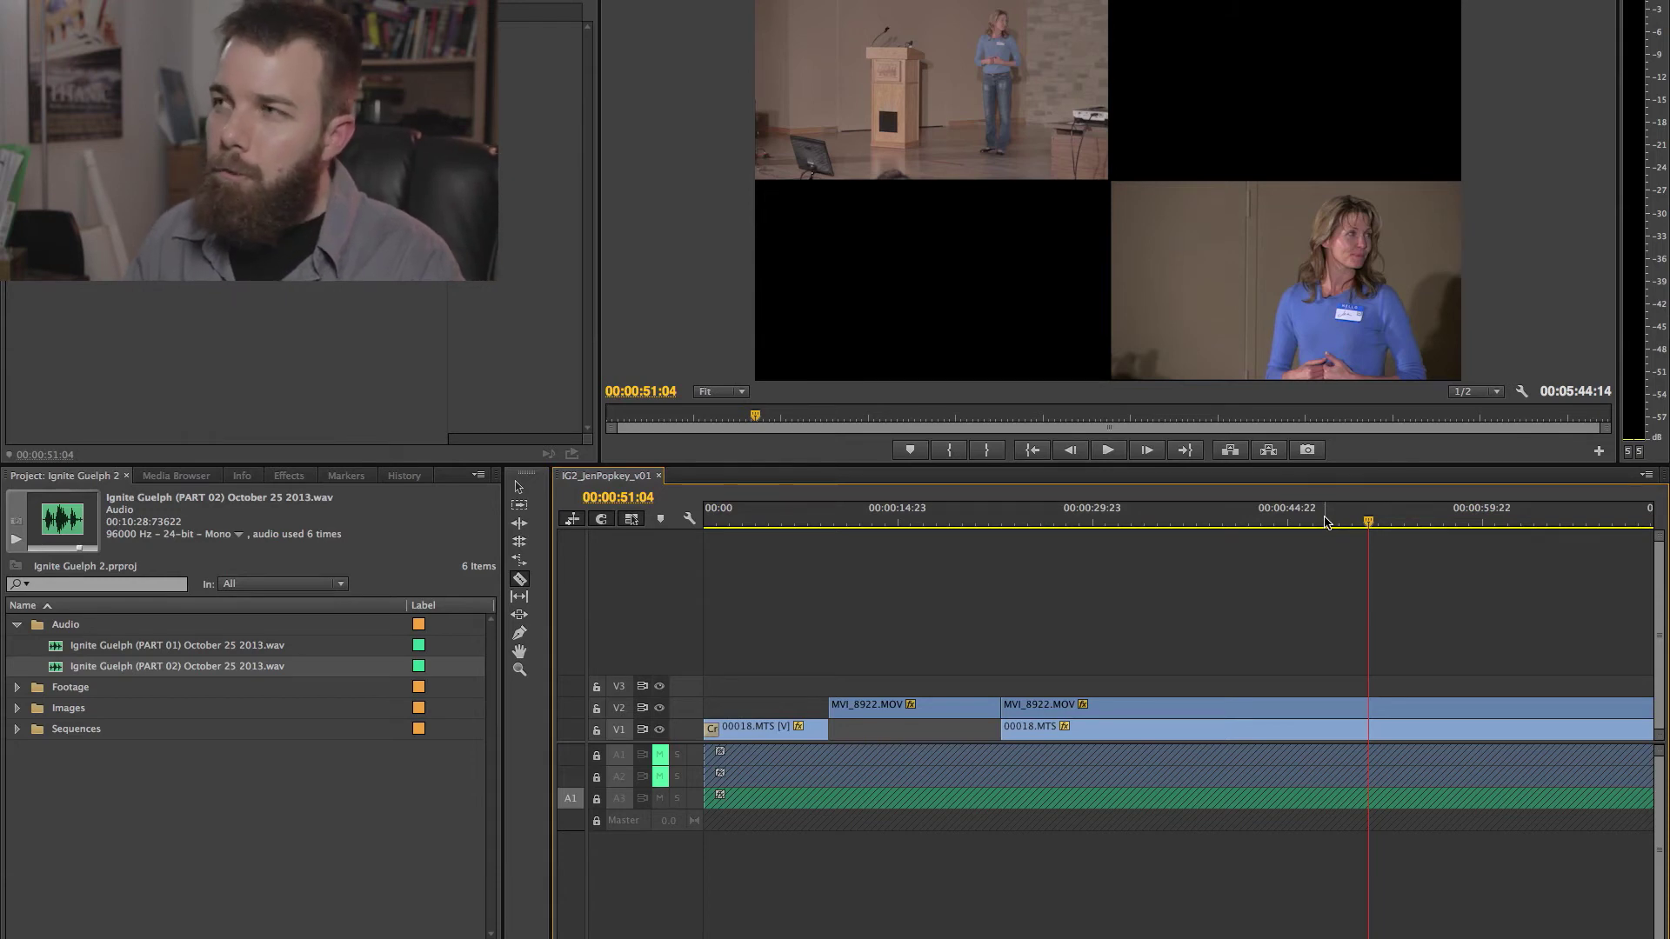
left_click_drag(1324, 522, 1289, 519)
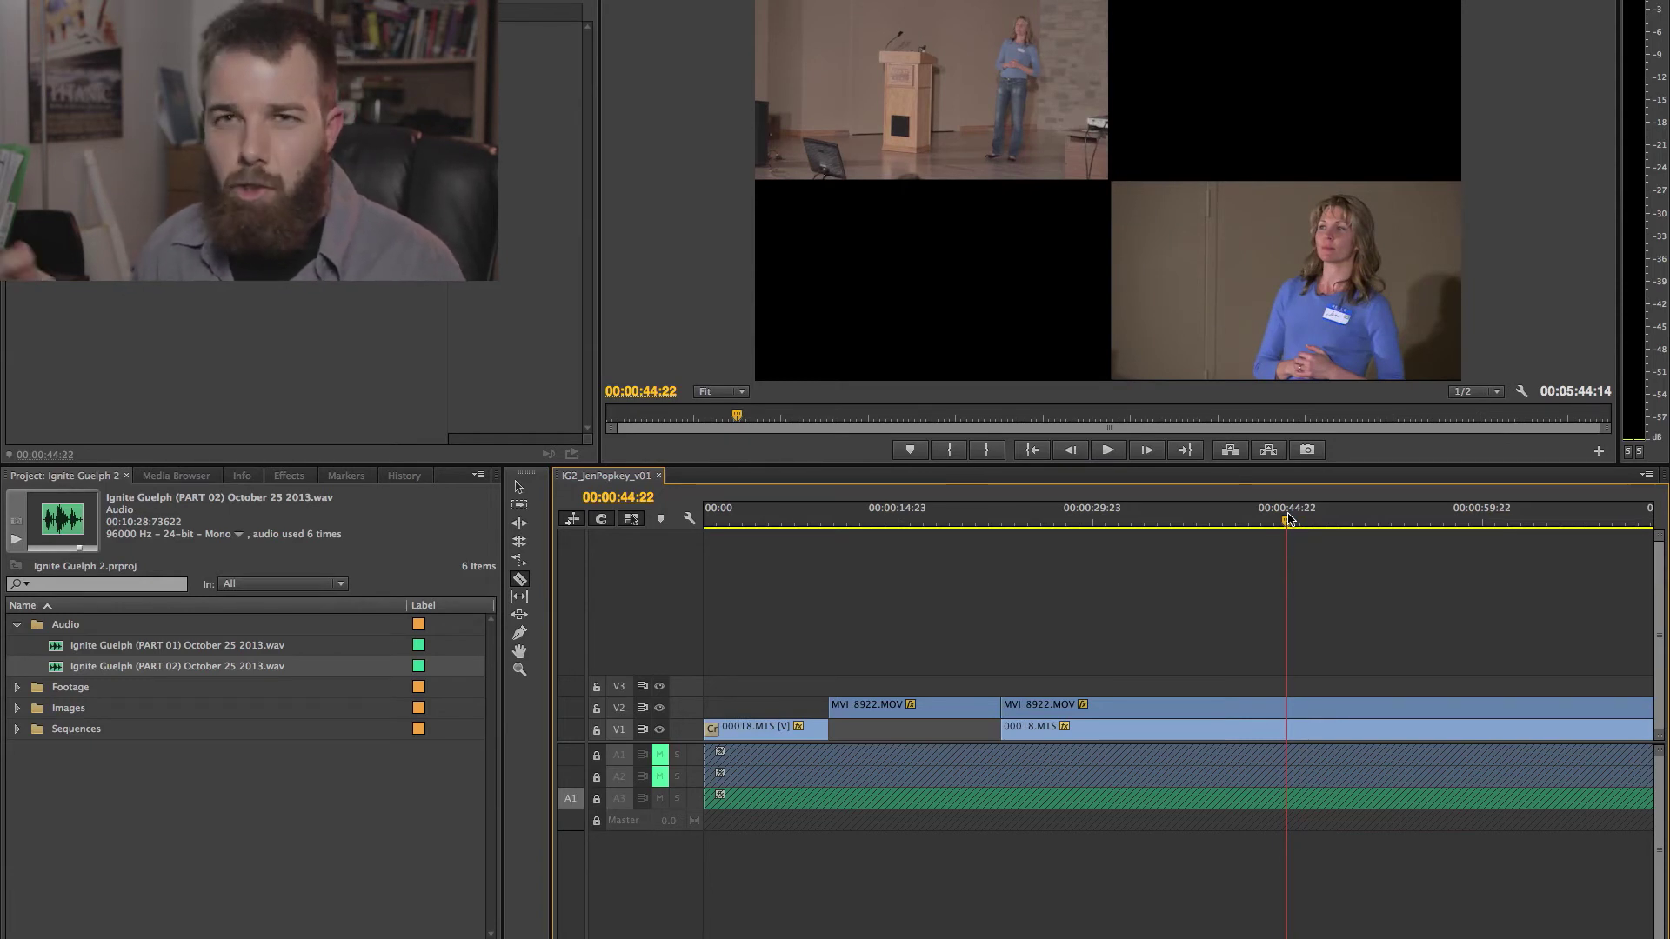
Trial-delete the wide-shot section after the angle change near 0:50 and review it.
key("space")
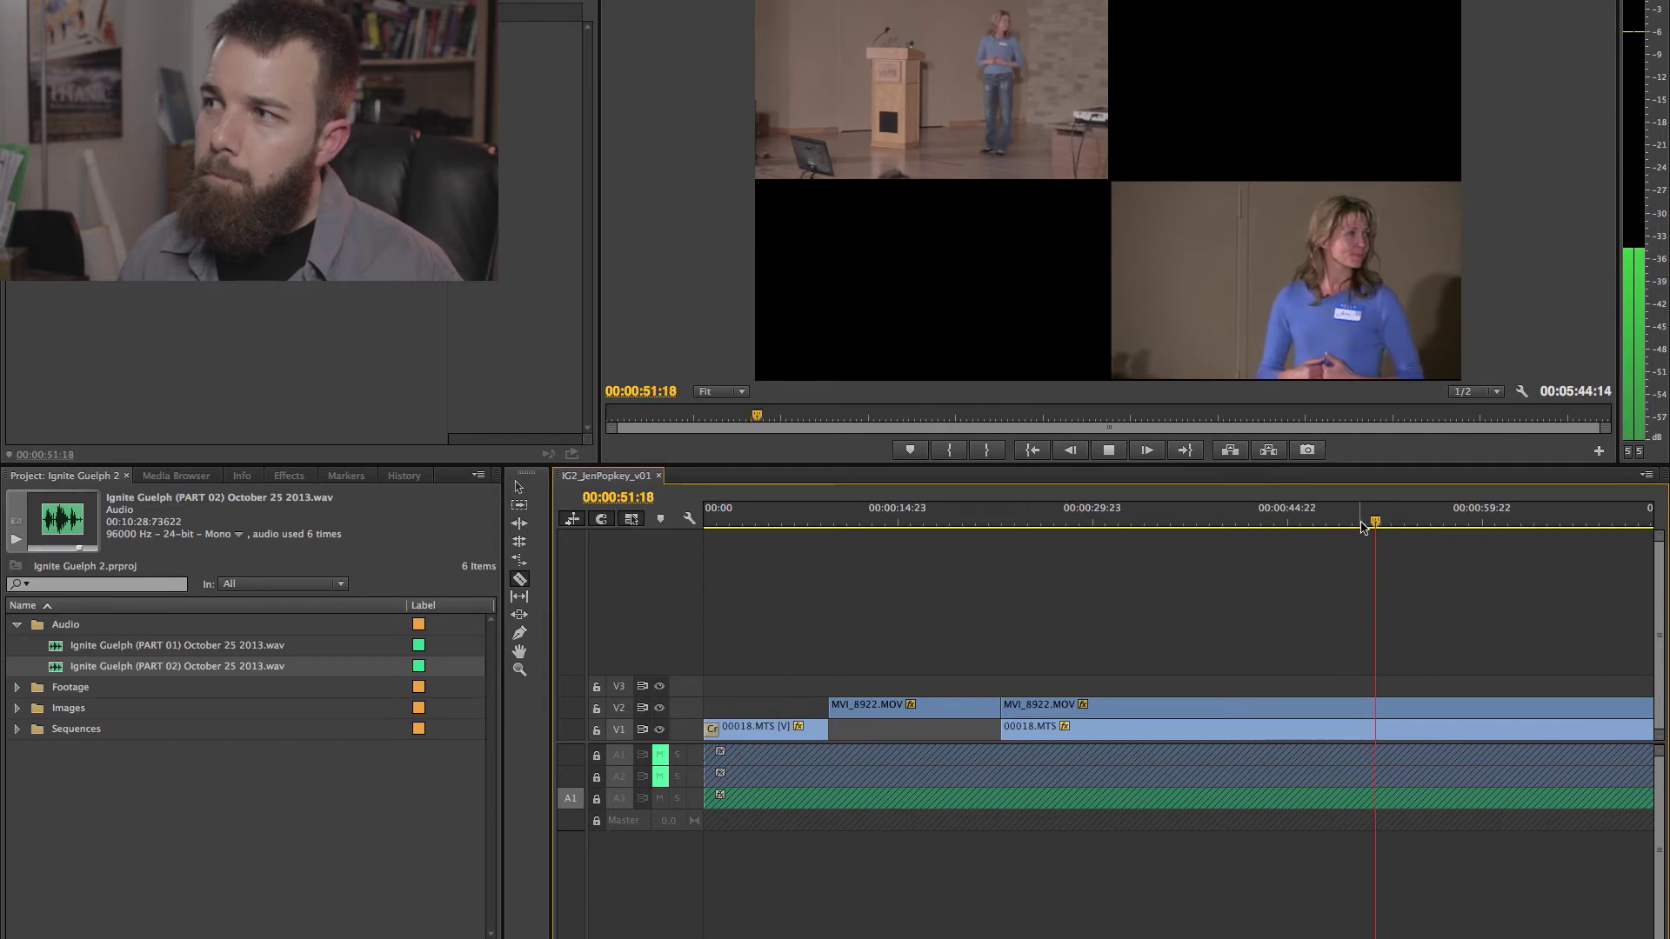
key("space")
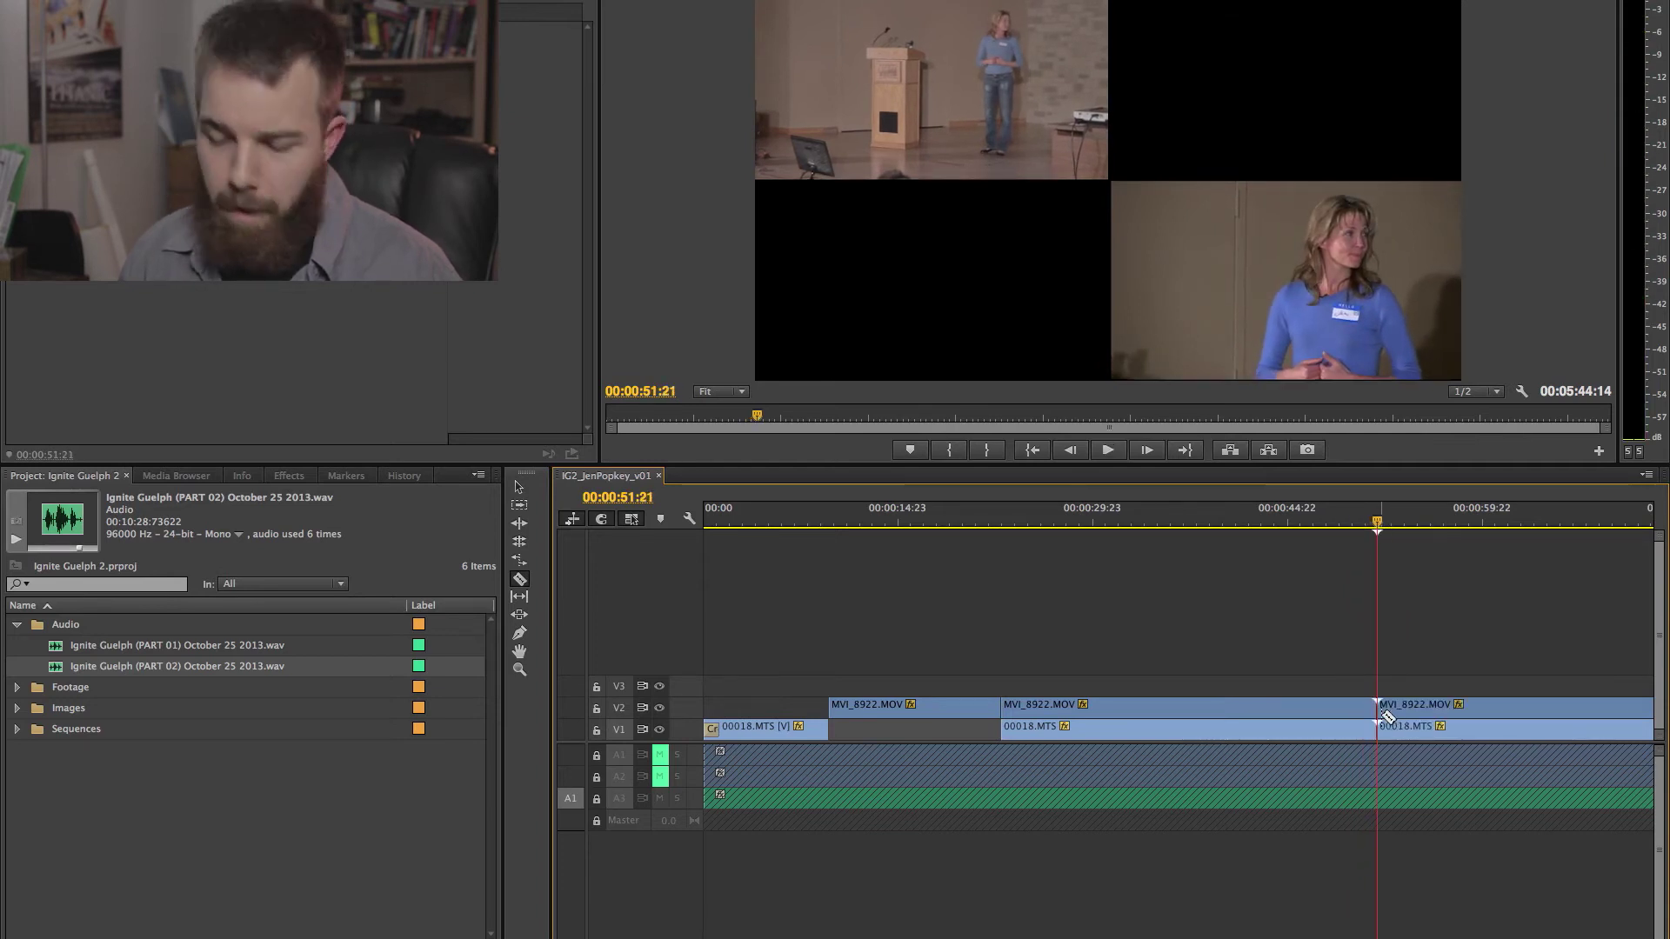
left_click(1293, 708)
key("Delete")
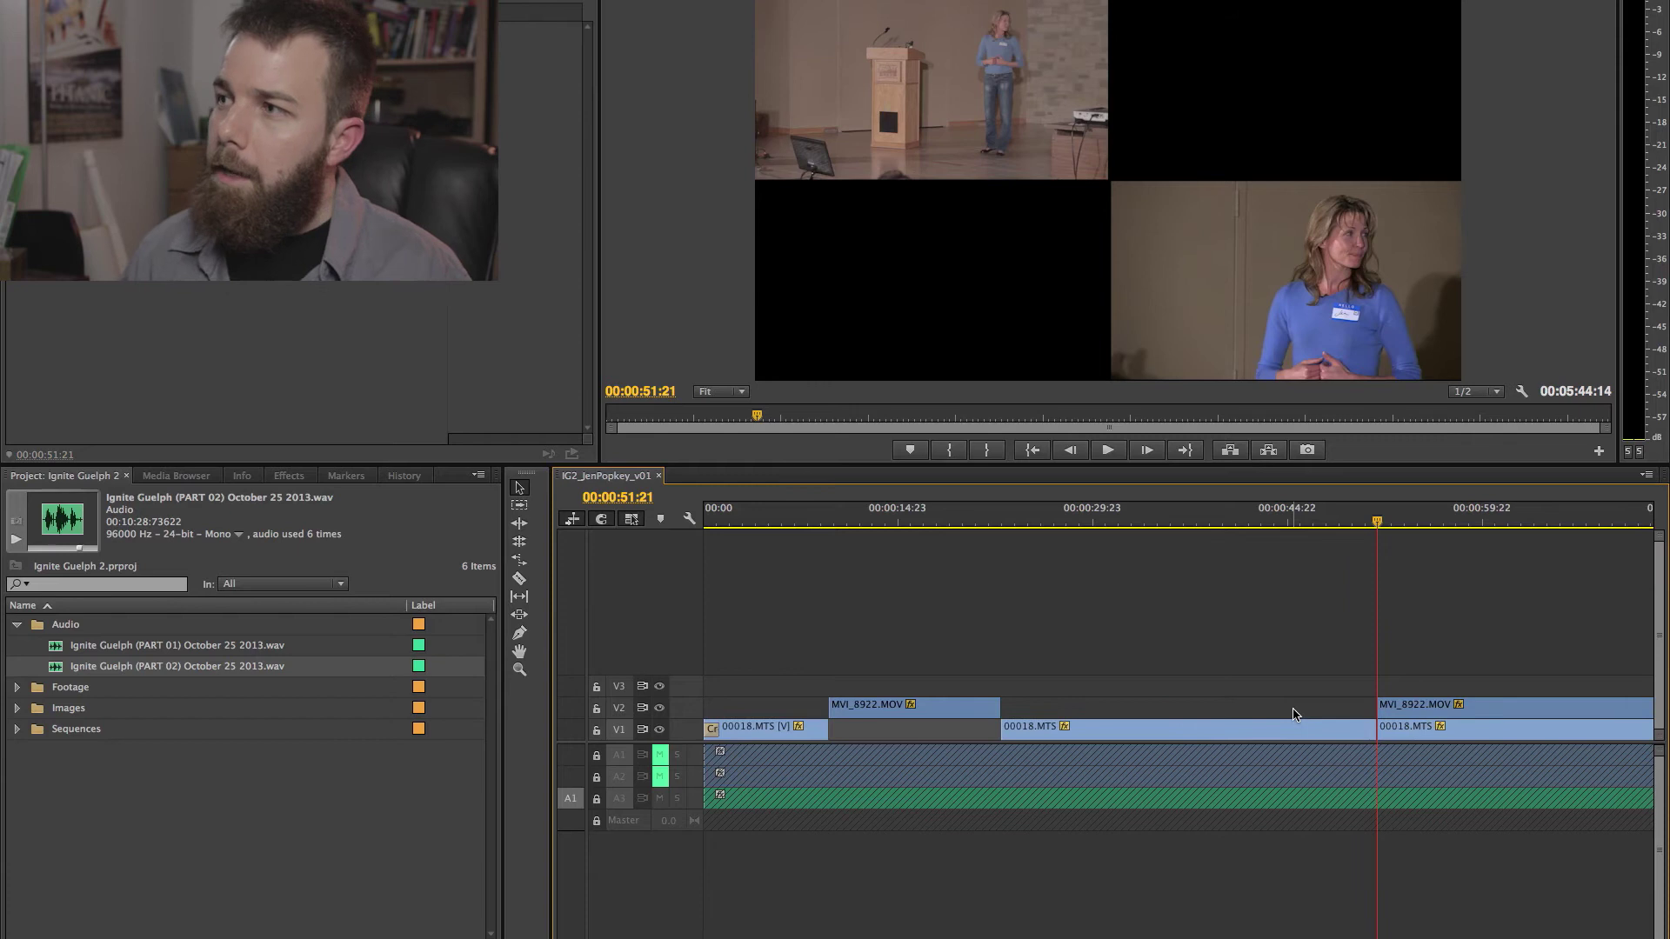
left_click(1353, 519)
key("space")
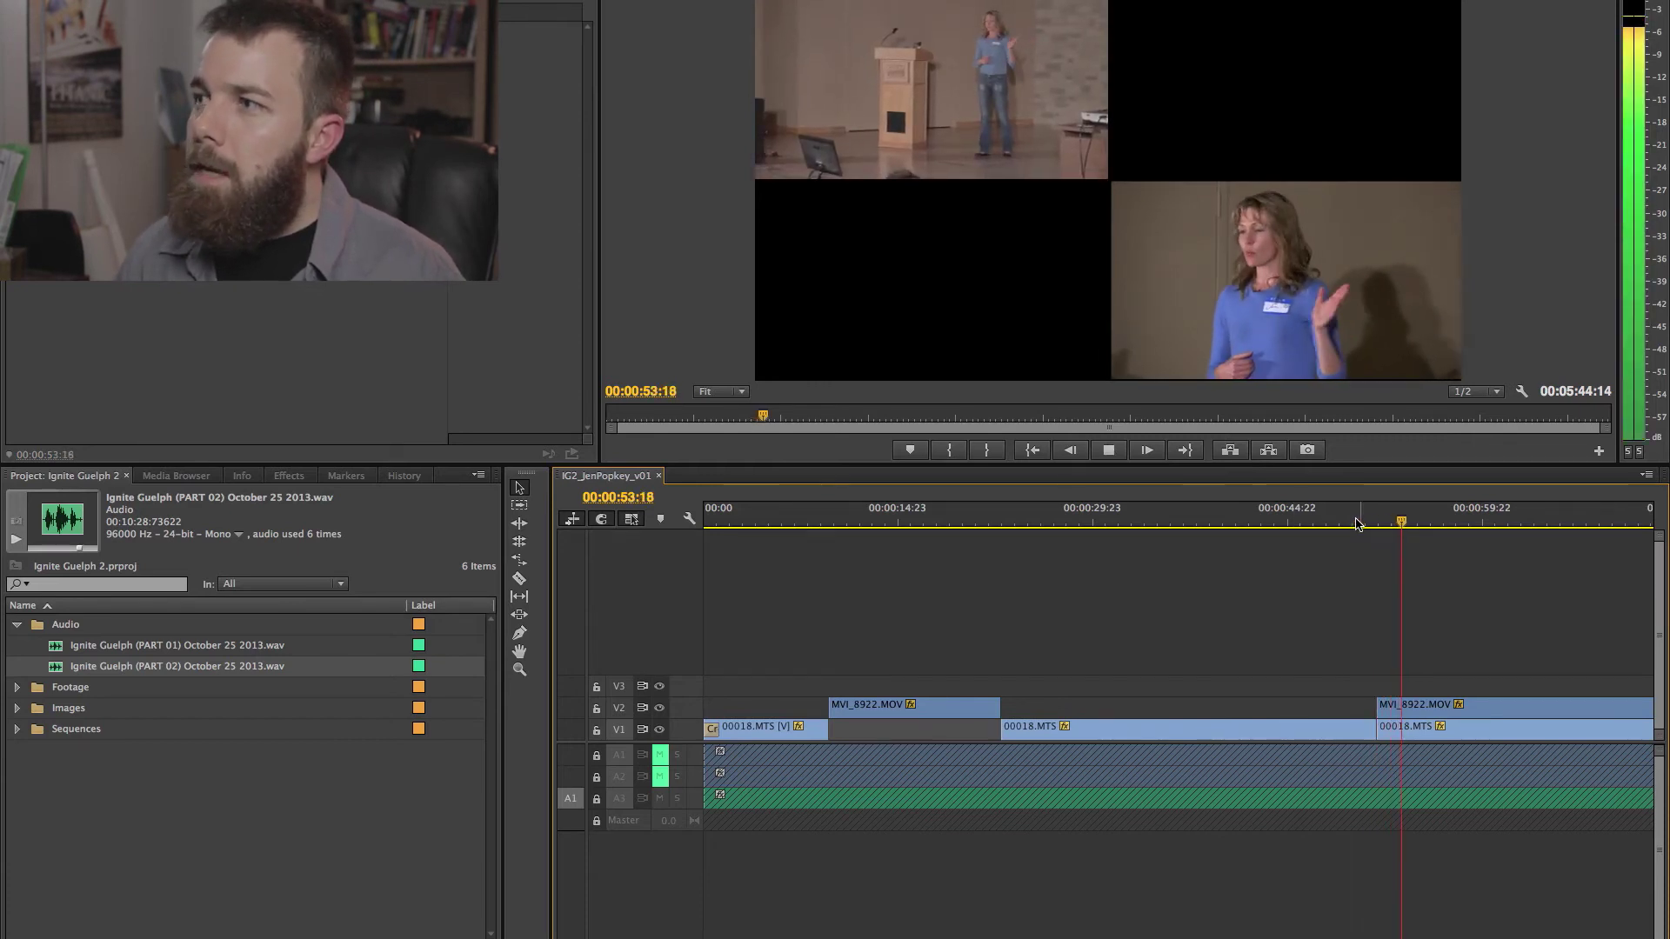
left_click(1357, 522)
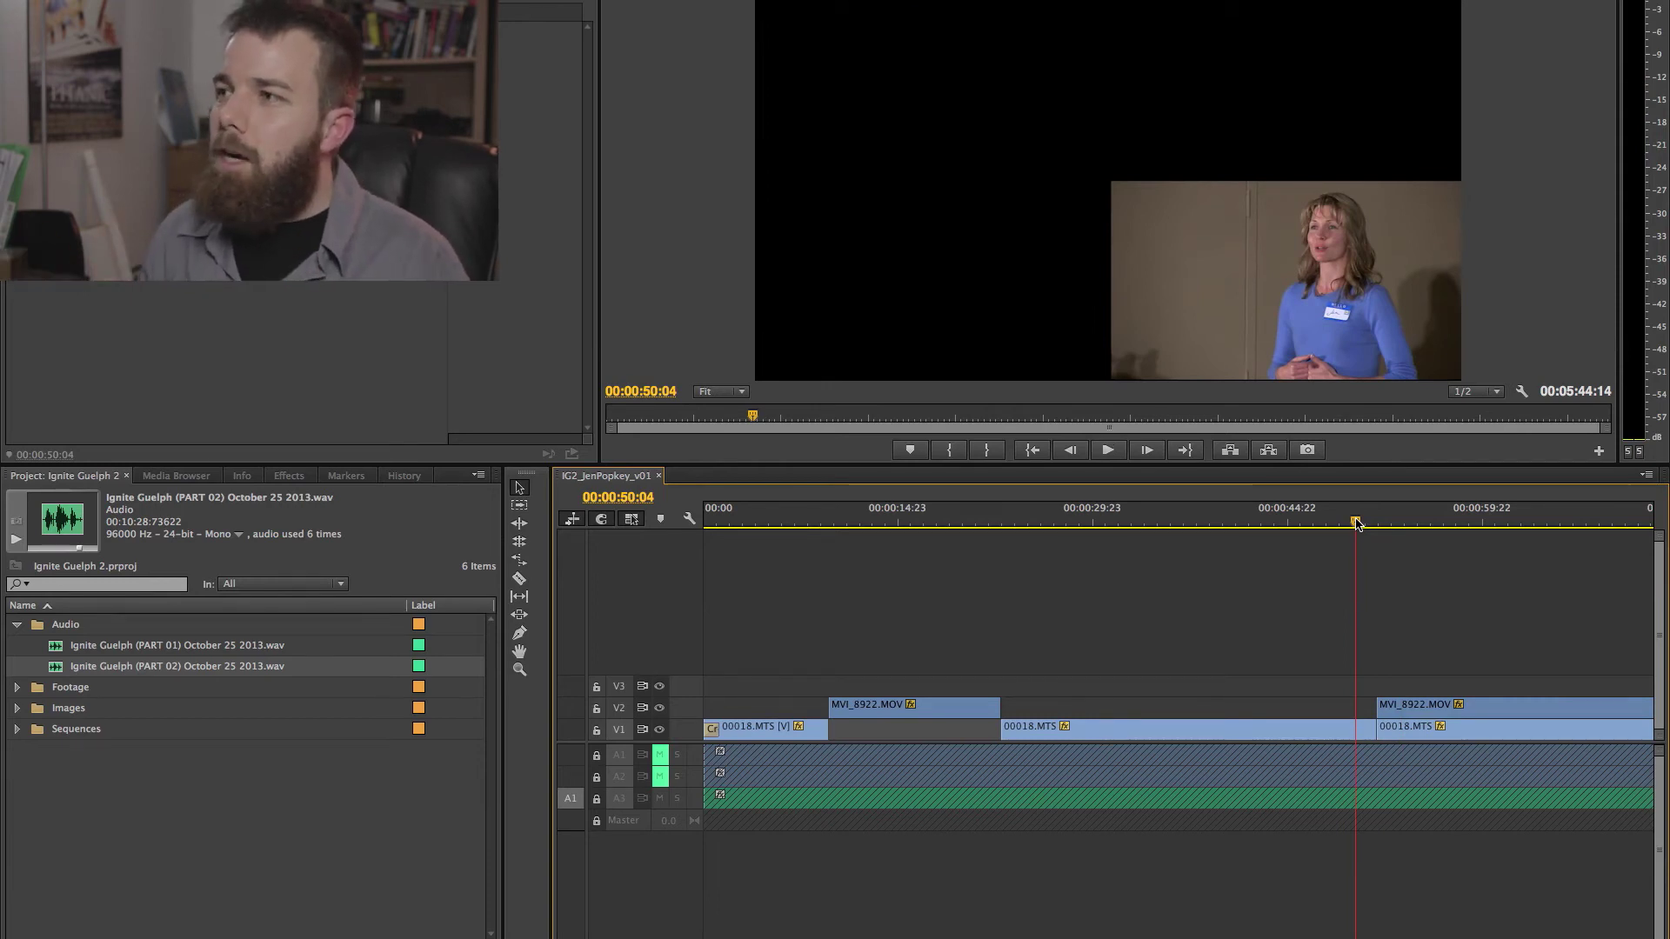
Undo the trial deletion and cut while keeping the earlier close-up removal.
key("ctrl+z")
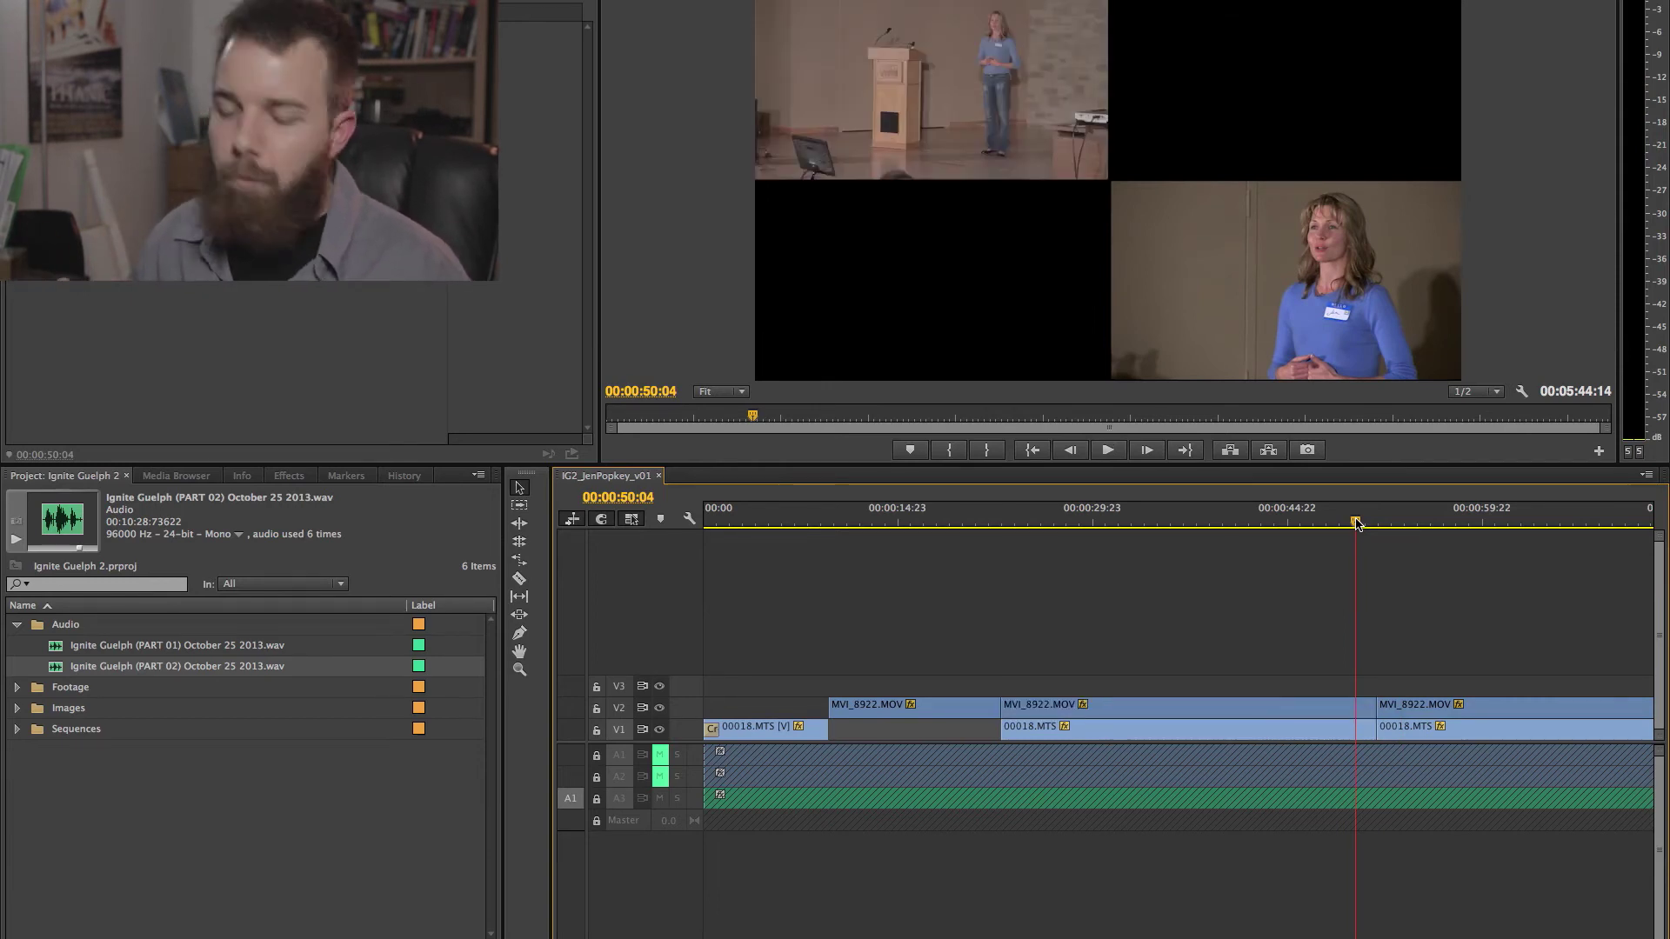
key("ctrl+z")
key("ctrl+z")
key("ctrl+shift+z")
Razor both camera clips at about 0:49 and review playback from about 0:48.
key("c")
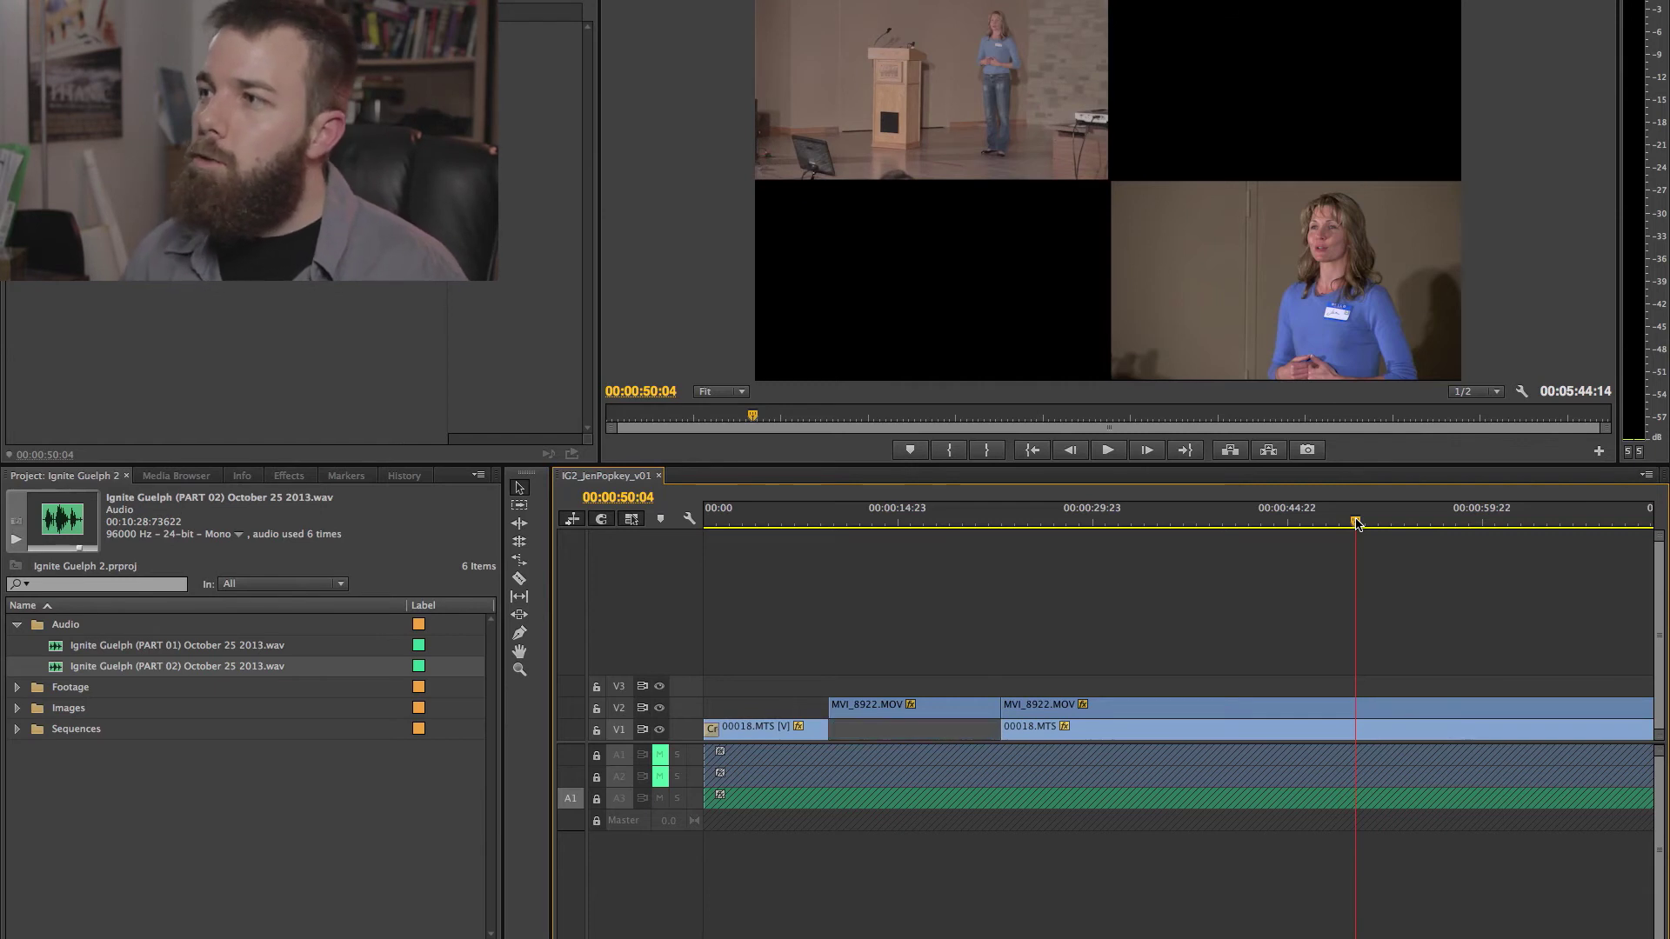
left_click_drag(1357, 522, 1326, 522)
key("space")
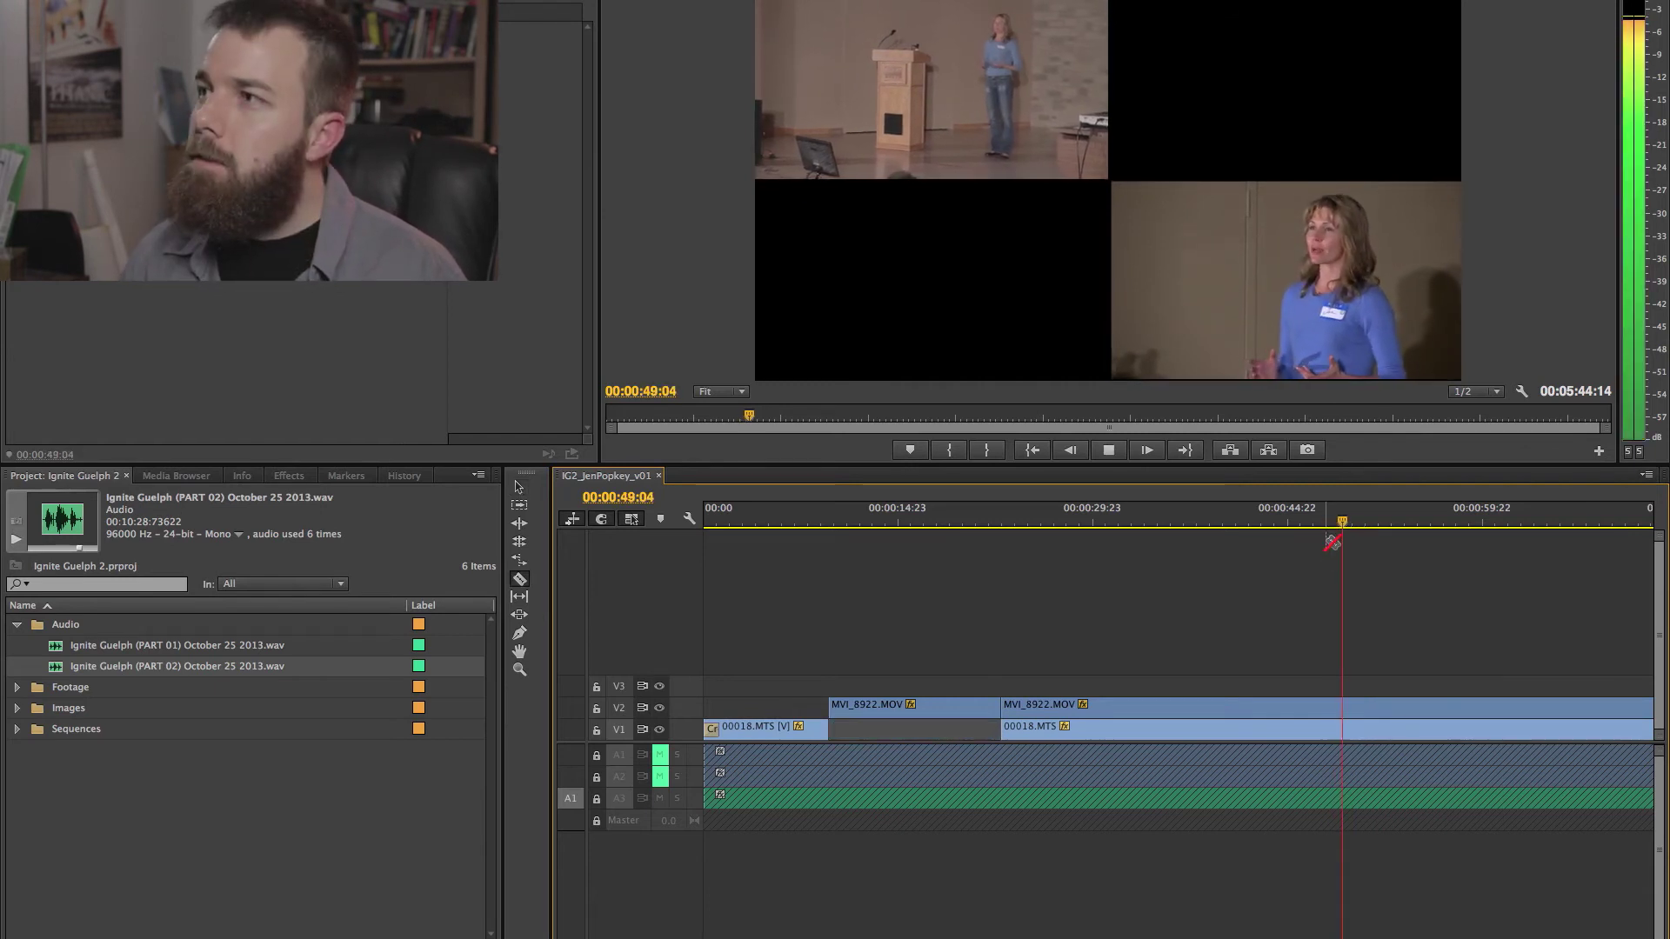
left_click_drag(1344, 520, 1329, 521)
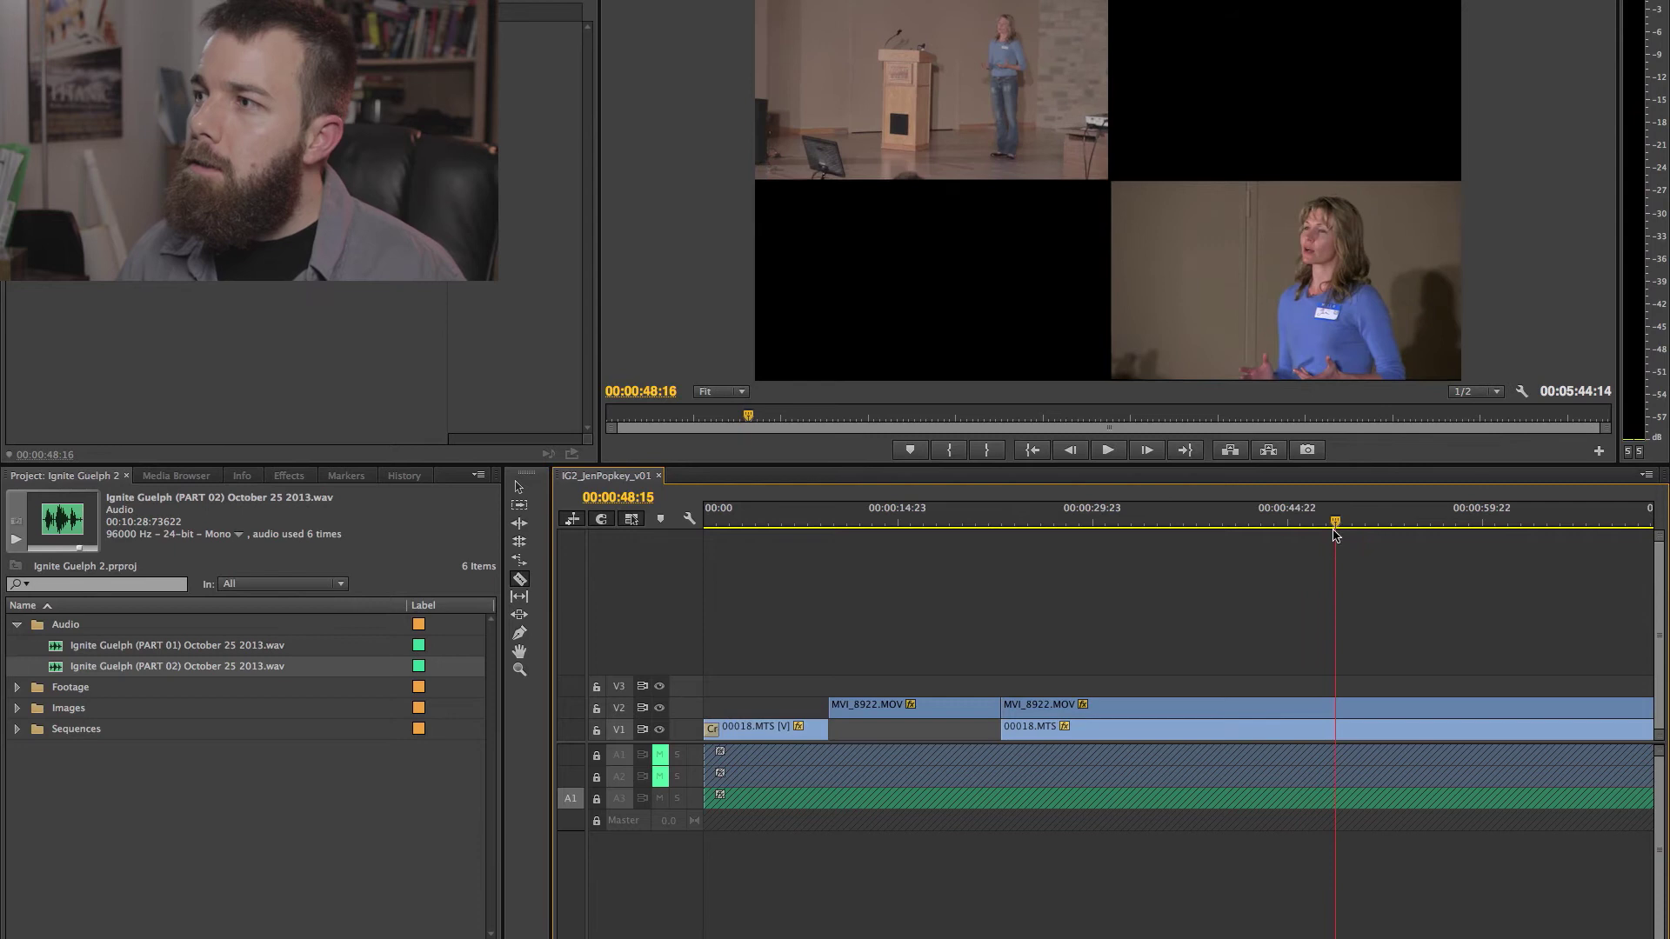
left_click(1344, 713, "shift")
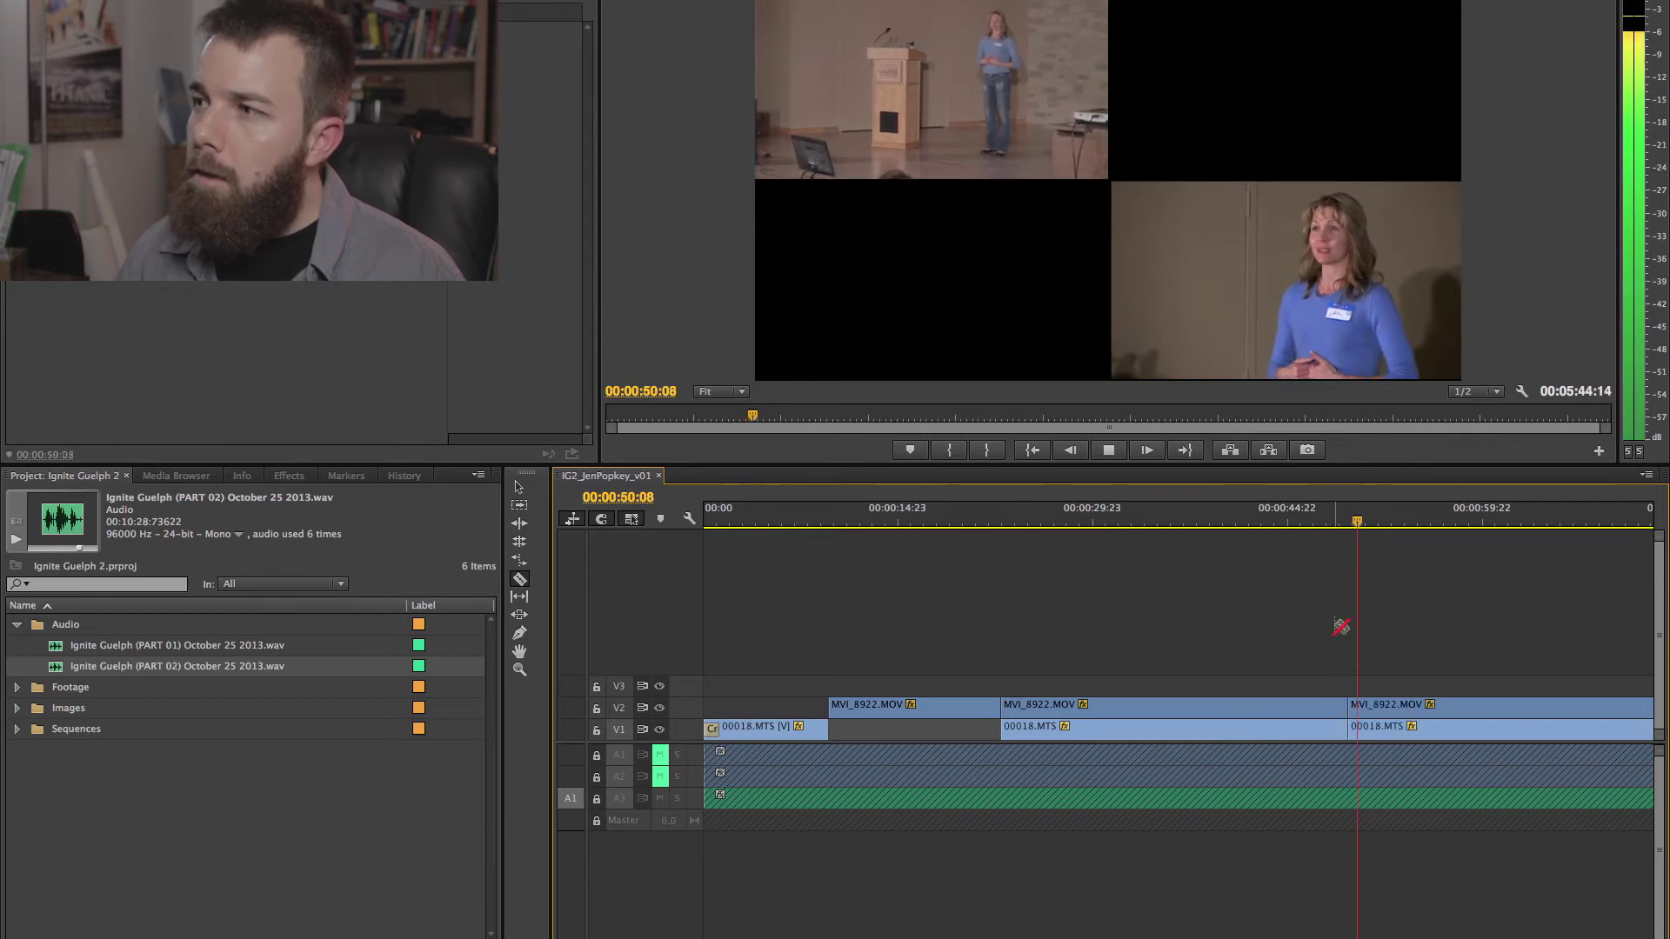
key("v")
left_click_drag(1361, 520, 1331, 520)
key("space")
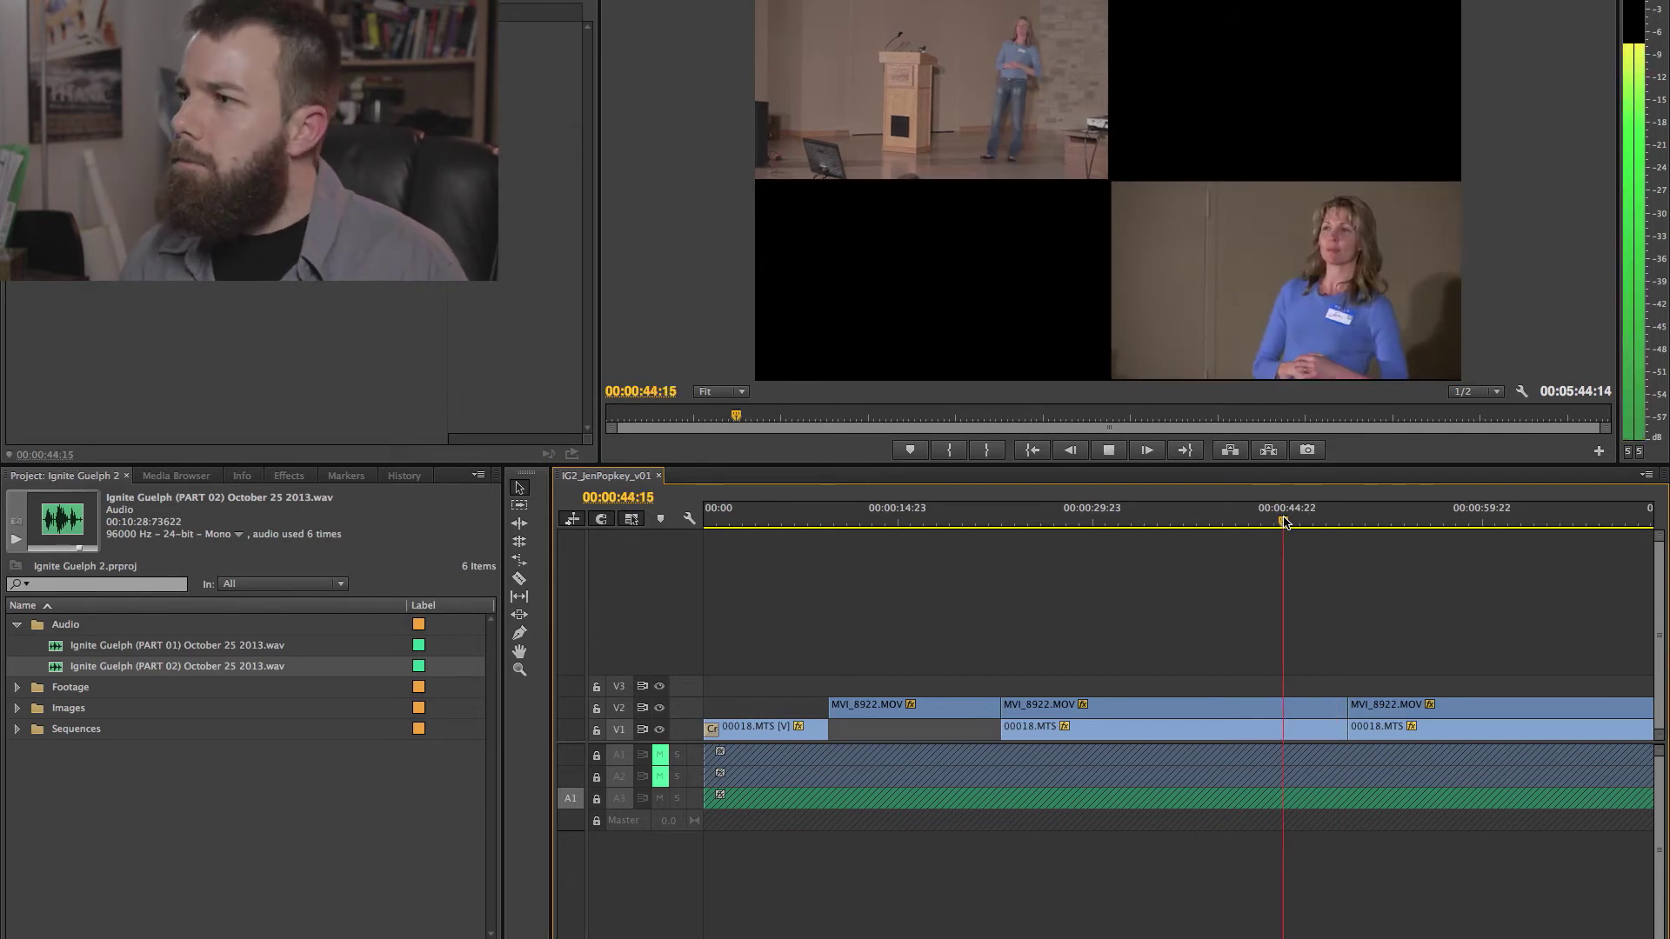
Delete the V2 wide-shot section from 0:23 to 0:49 and play back to review.
left_click(1256, 709)
key("Delete")
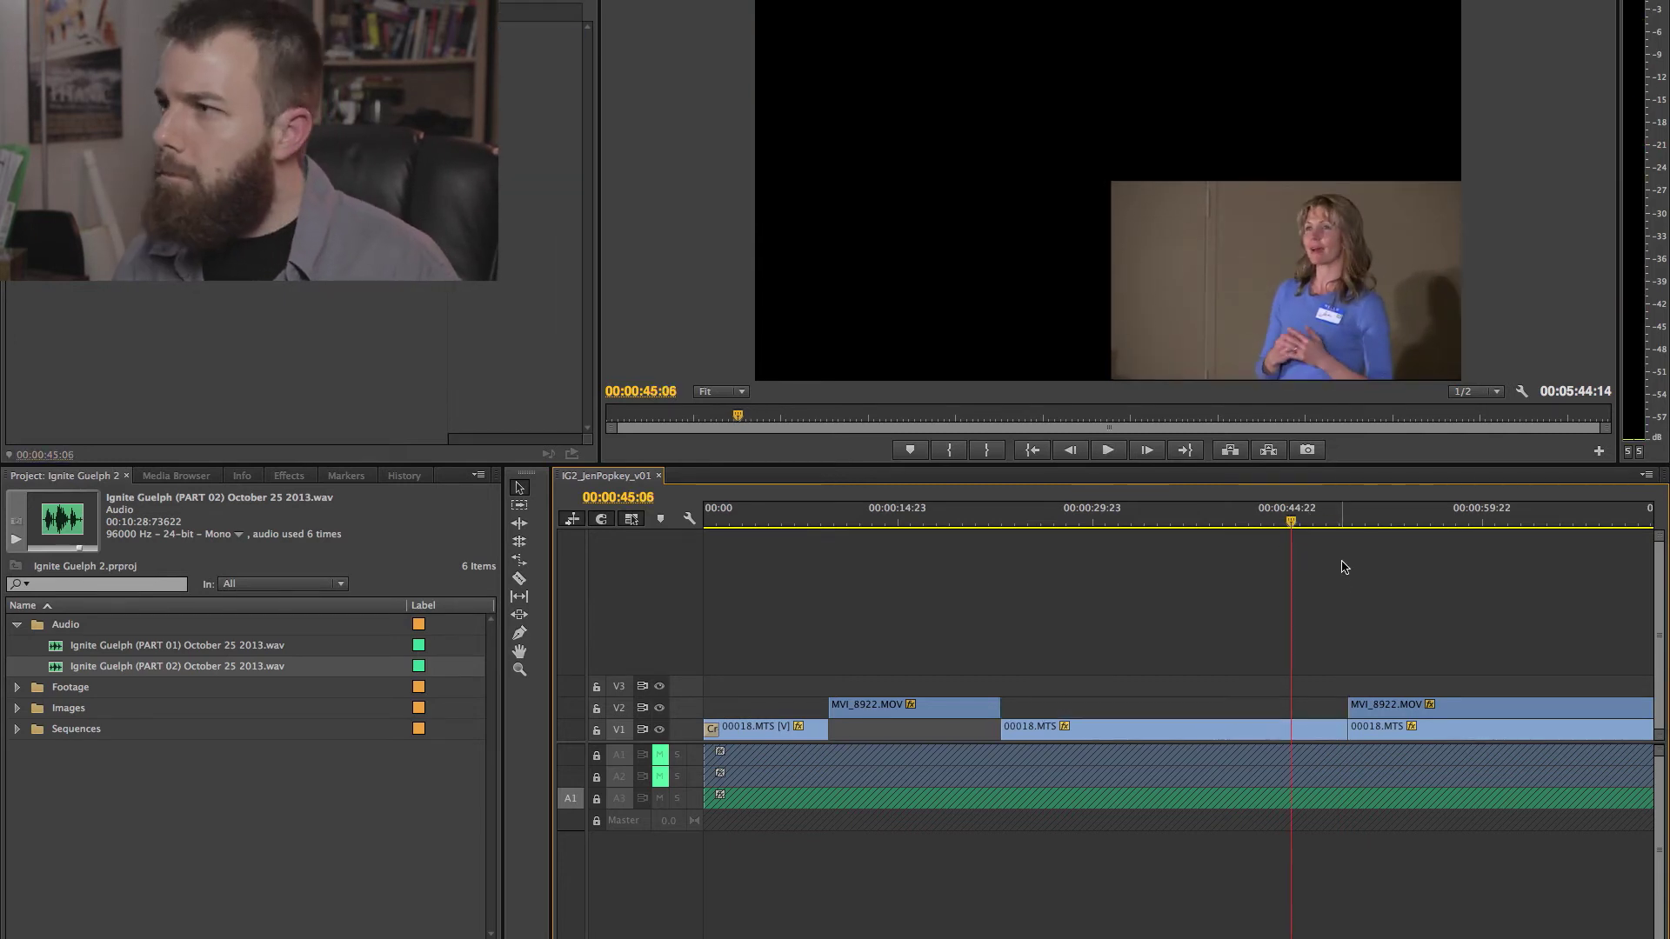
key("space")
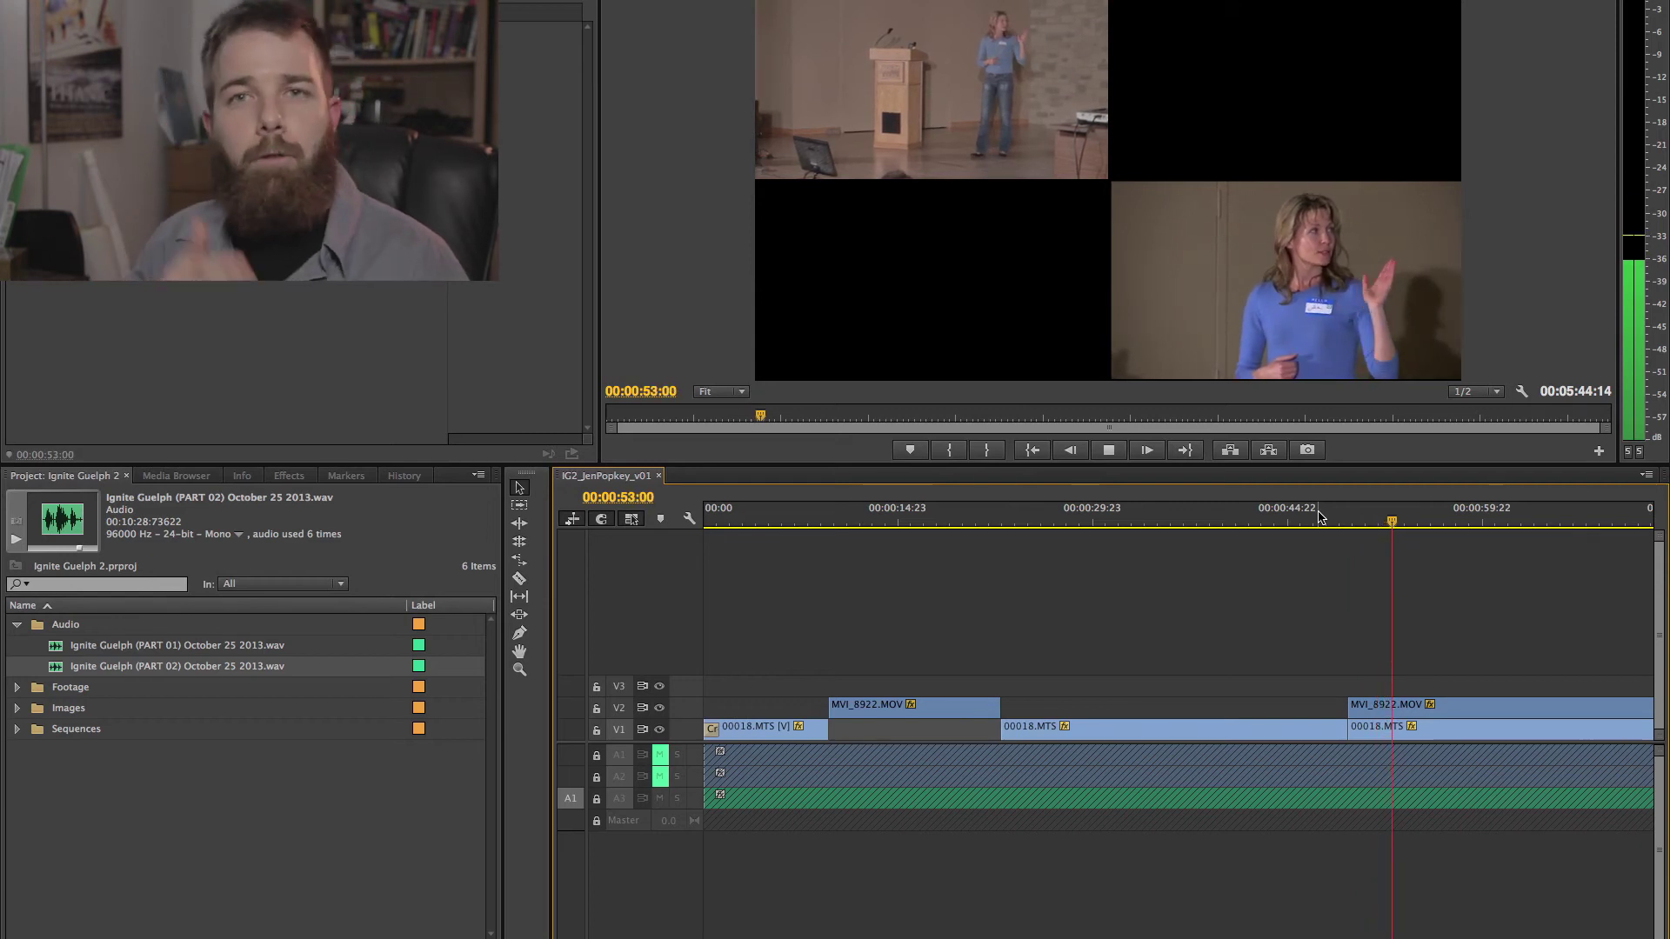
key("space")
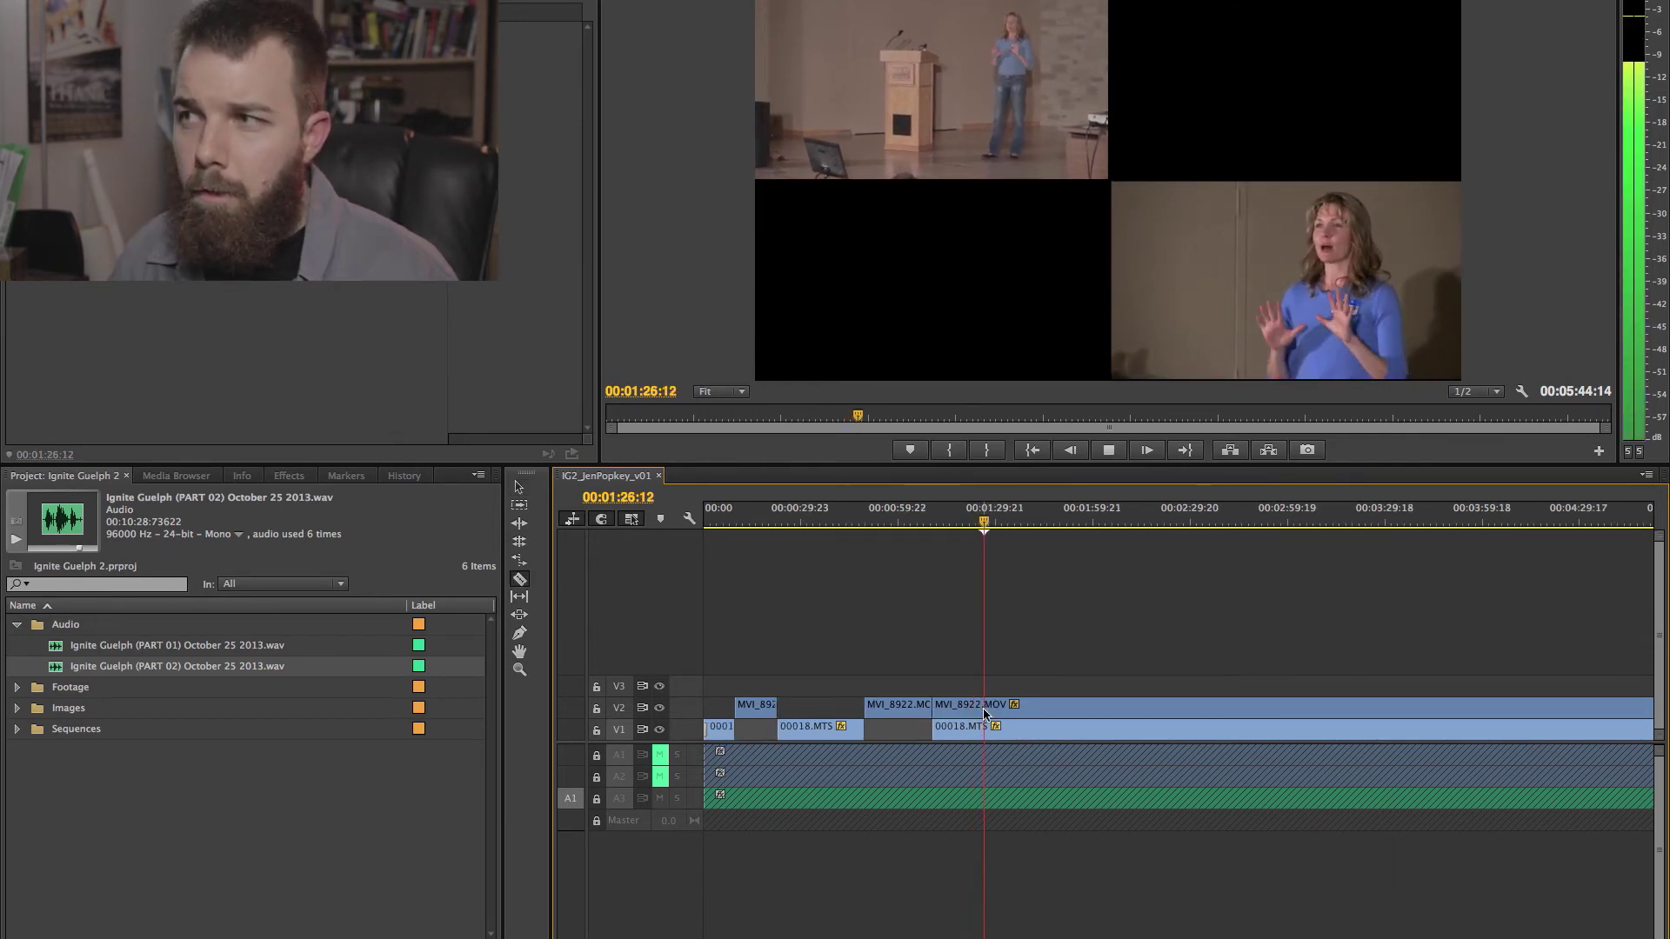
Split both clips at about 1:26 and delete the wide-shot piece before the cut.
left_click(986, 709, "shift")
key("v")
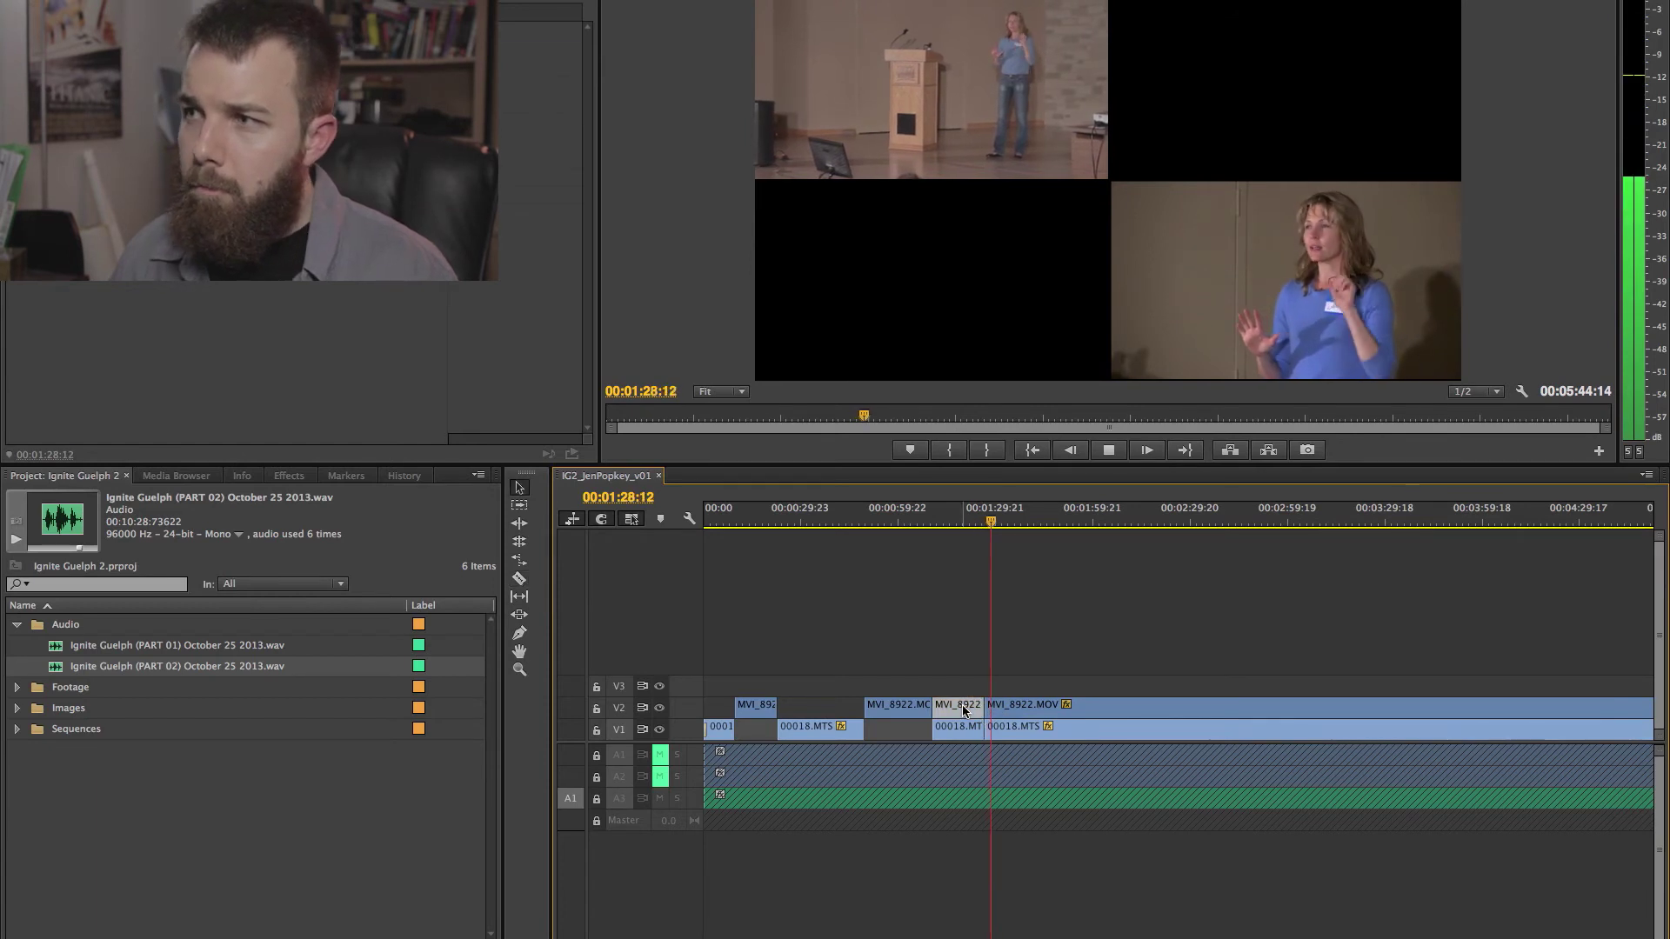
left_click(962, 705)
key("Delete")
left_click(973, 518)
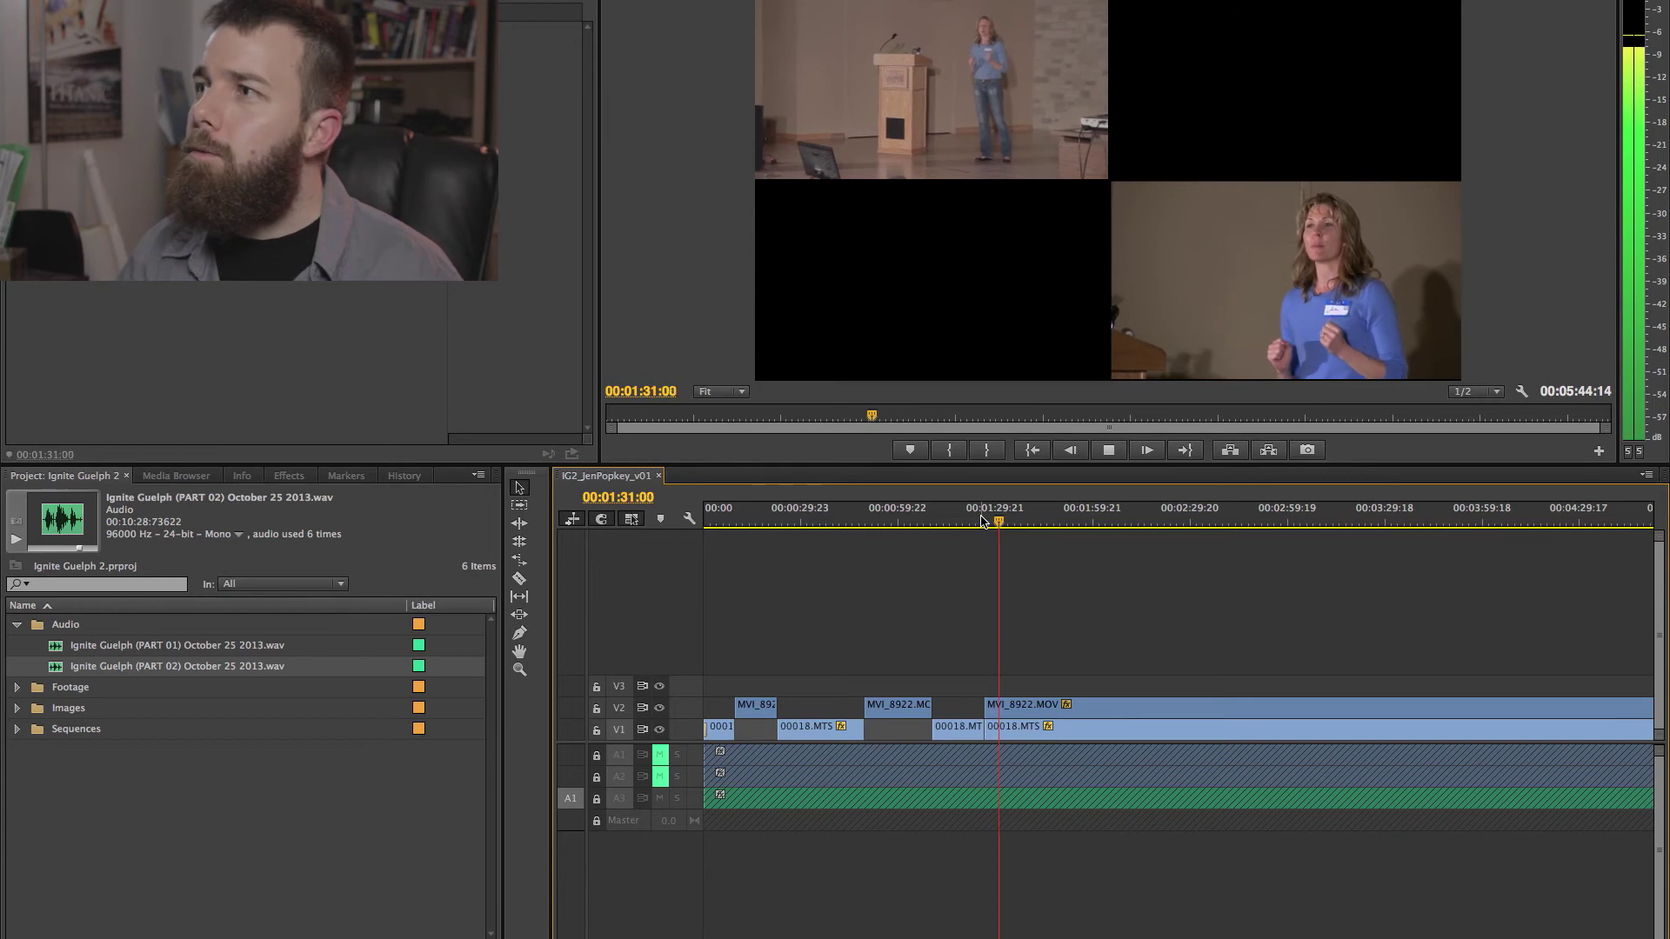
Re-find the cut point and split both camera clips at about 1:37, reviewing from 1:34.
key("c")
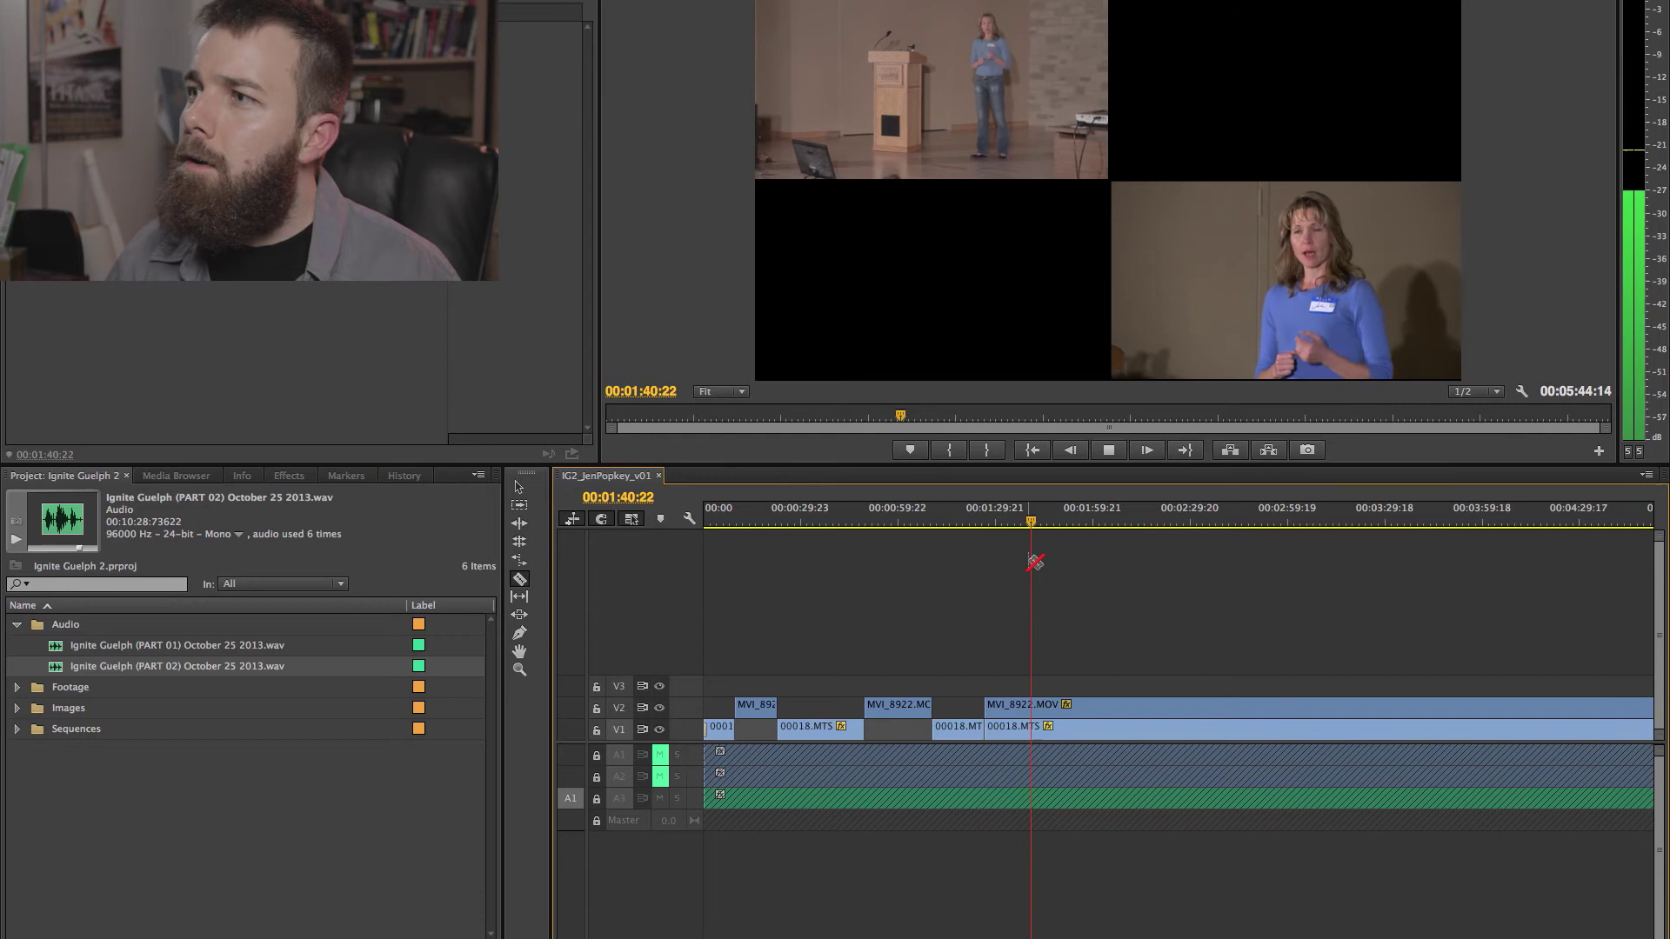
left_click(1020, 713, "shift")
key("v")
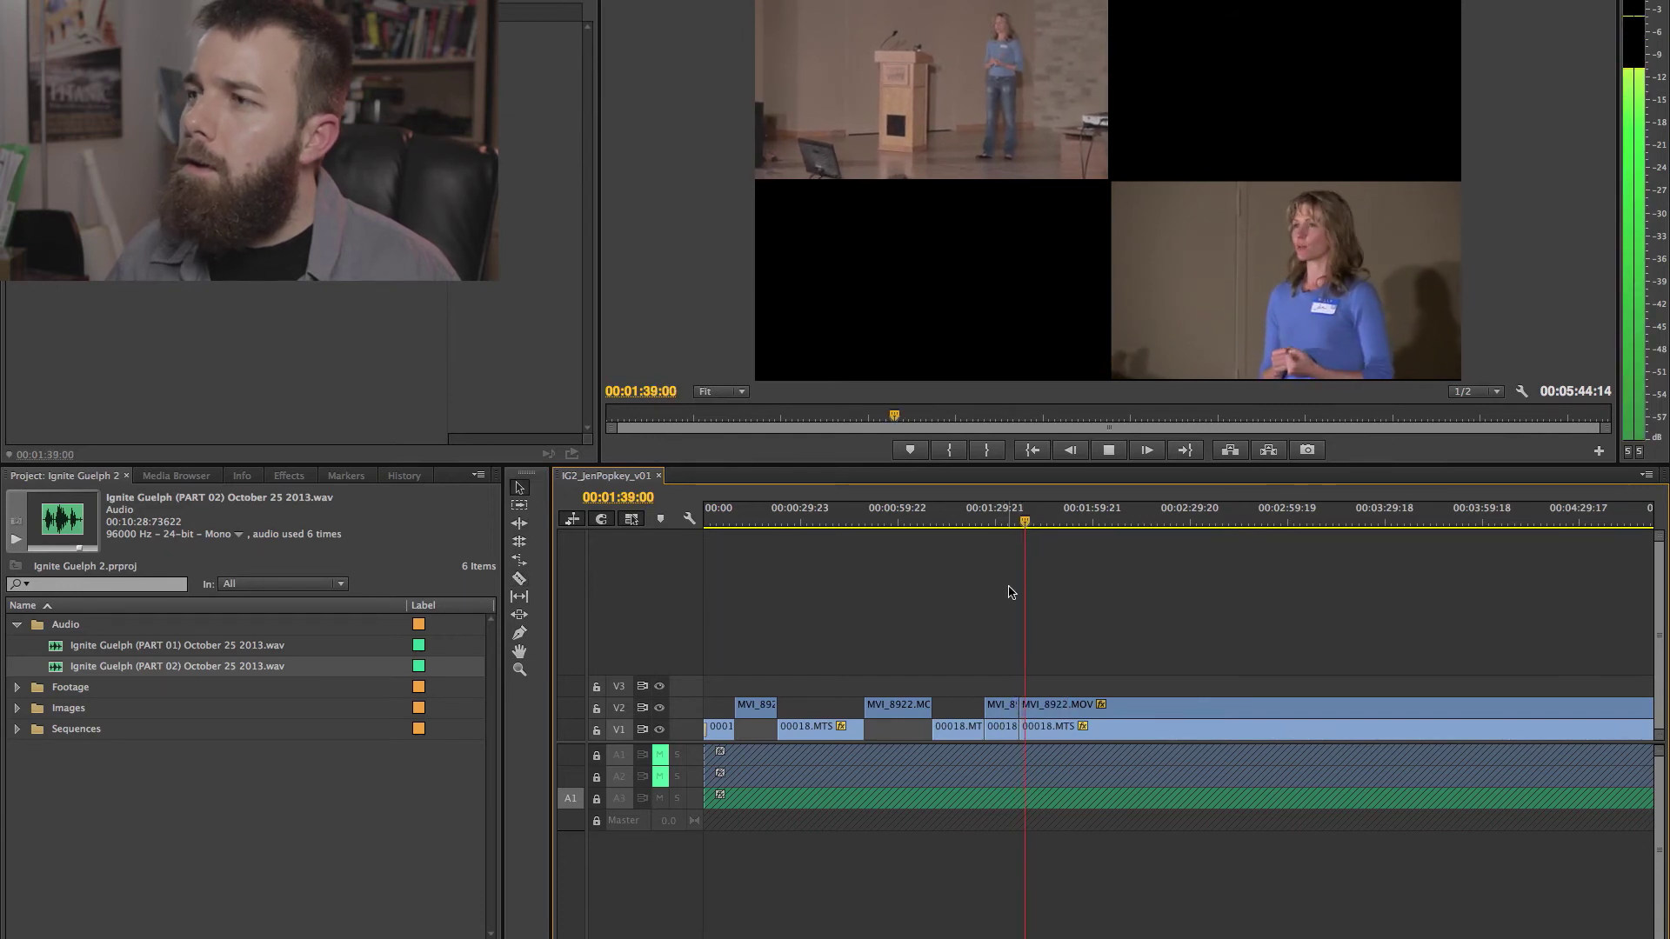
key("ctrl+z")
key("space")
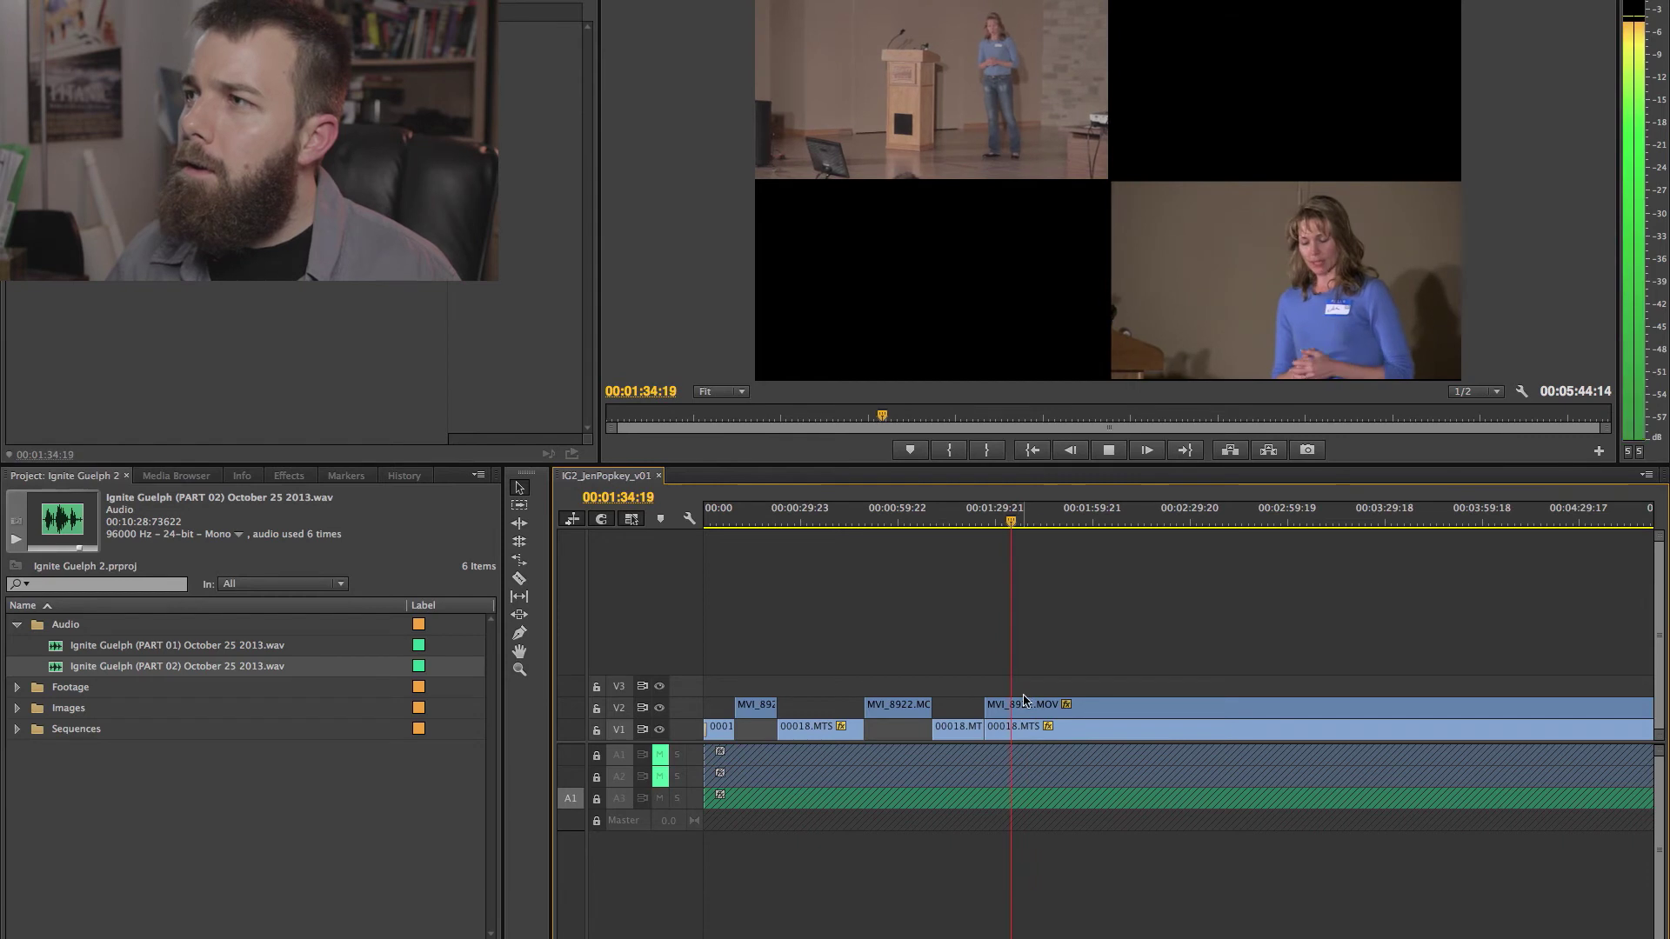
key("c")
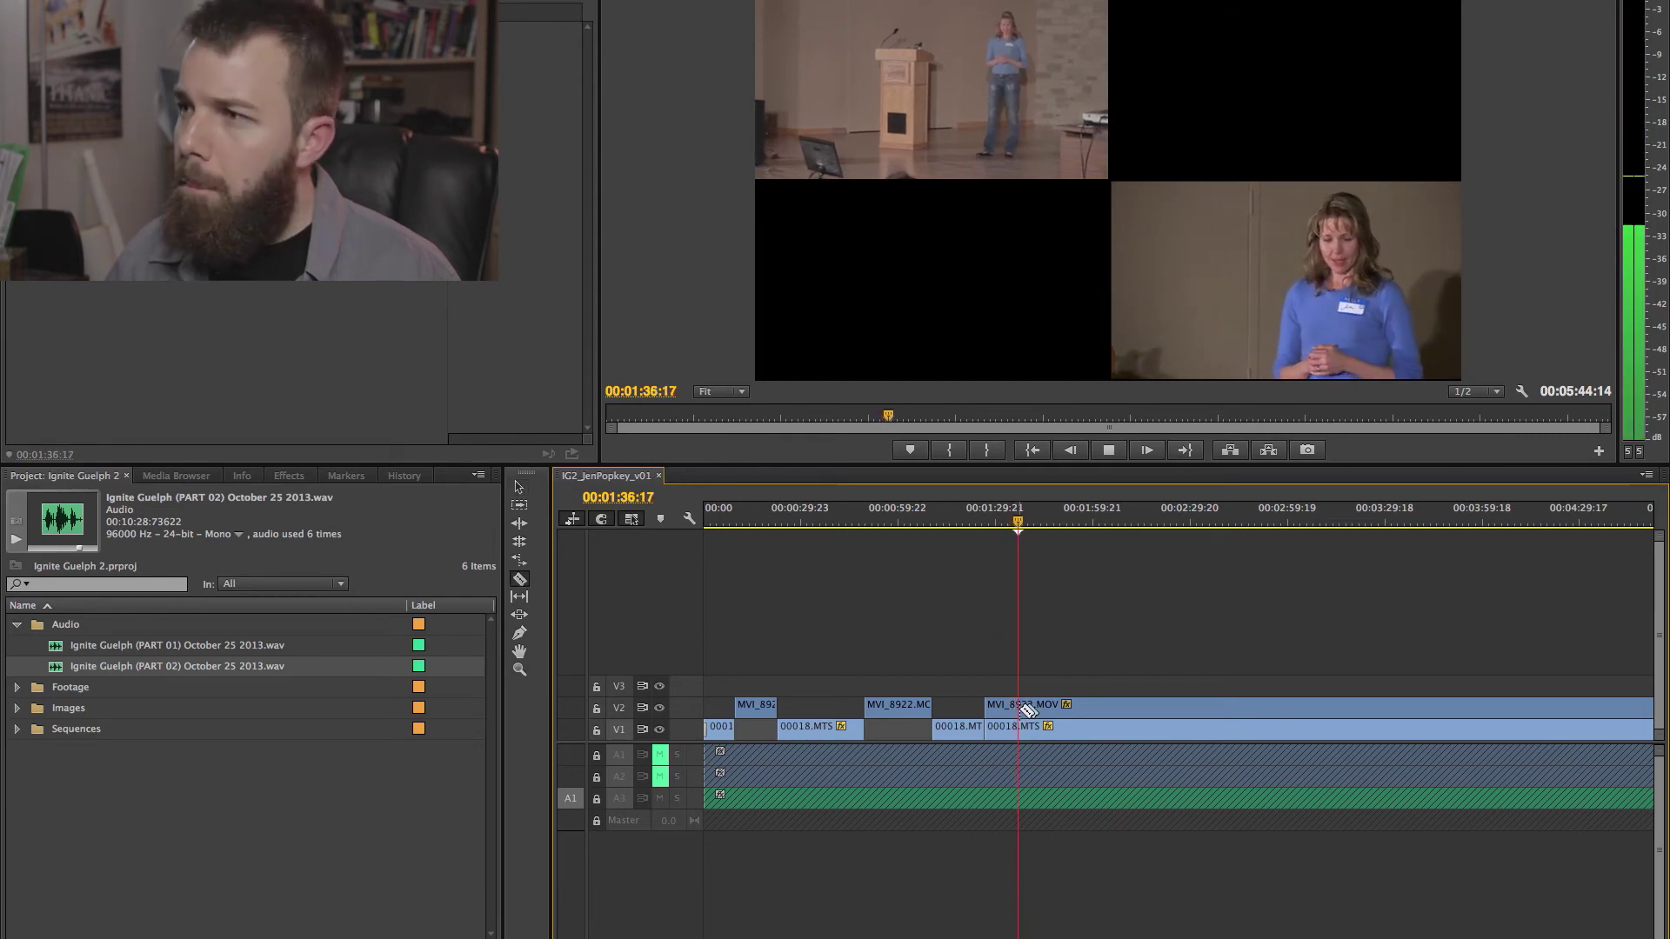
left_click(1019, 713, "shift")
key("v")
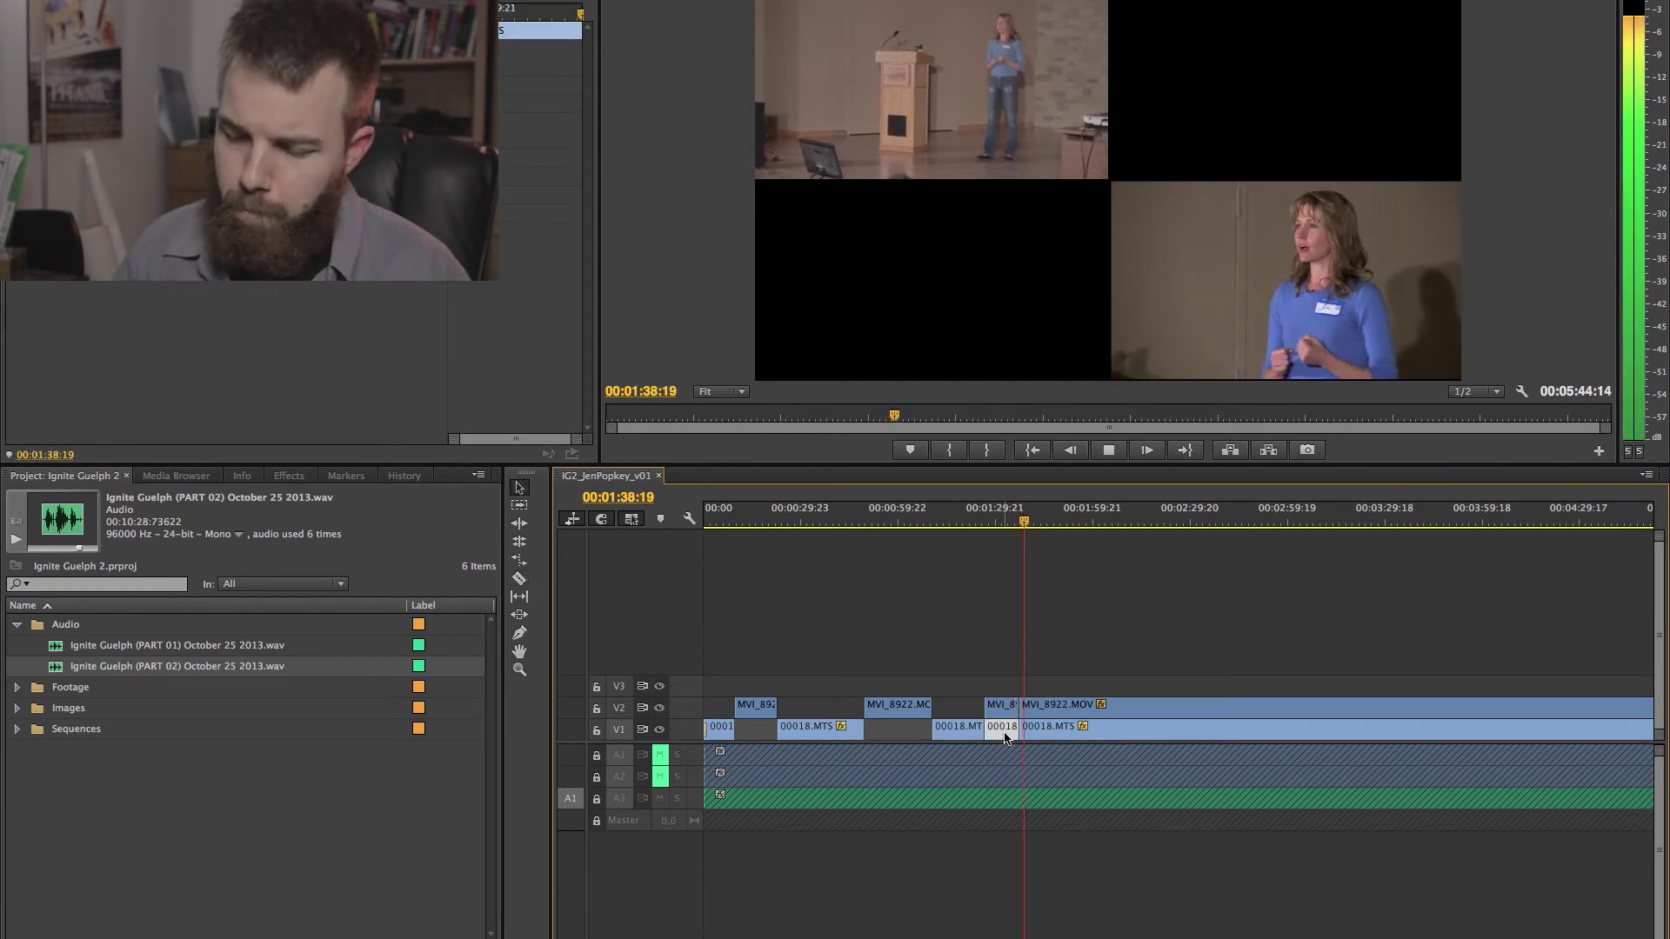
left_click(1010, 521)
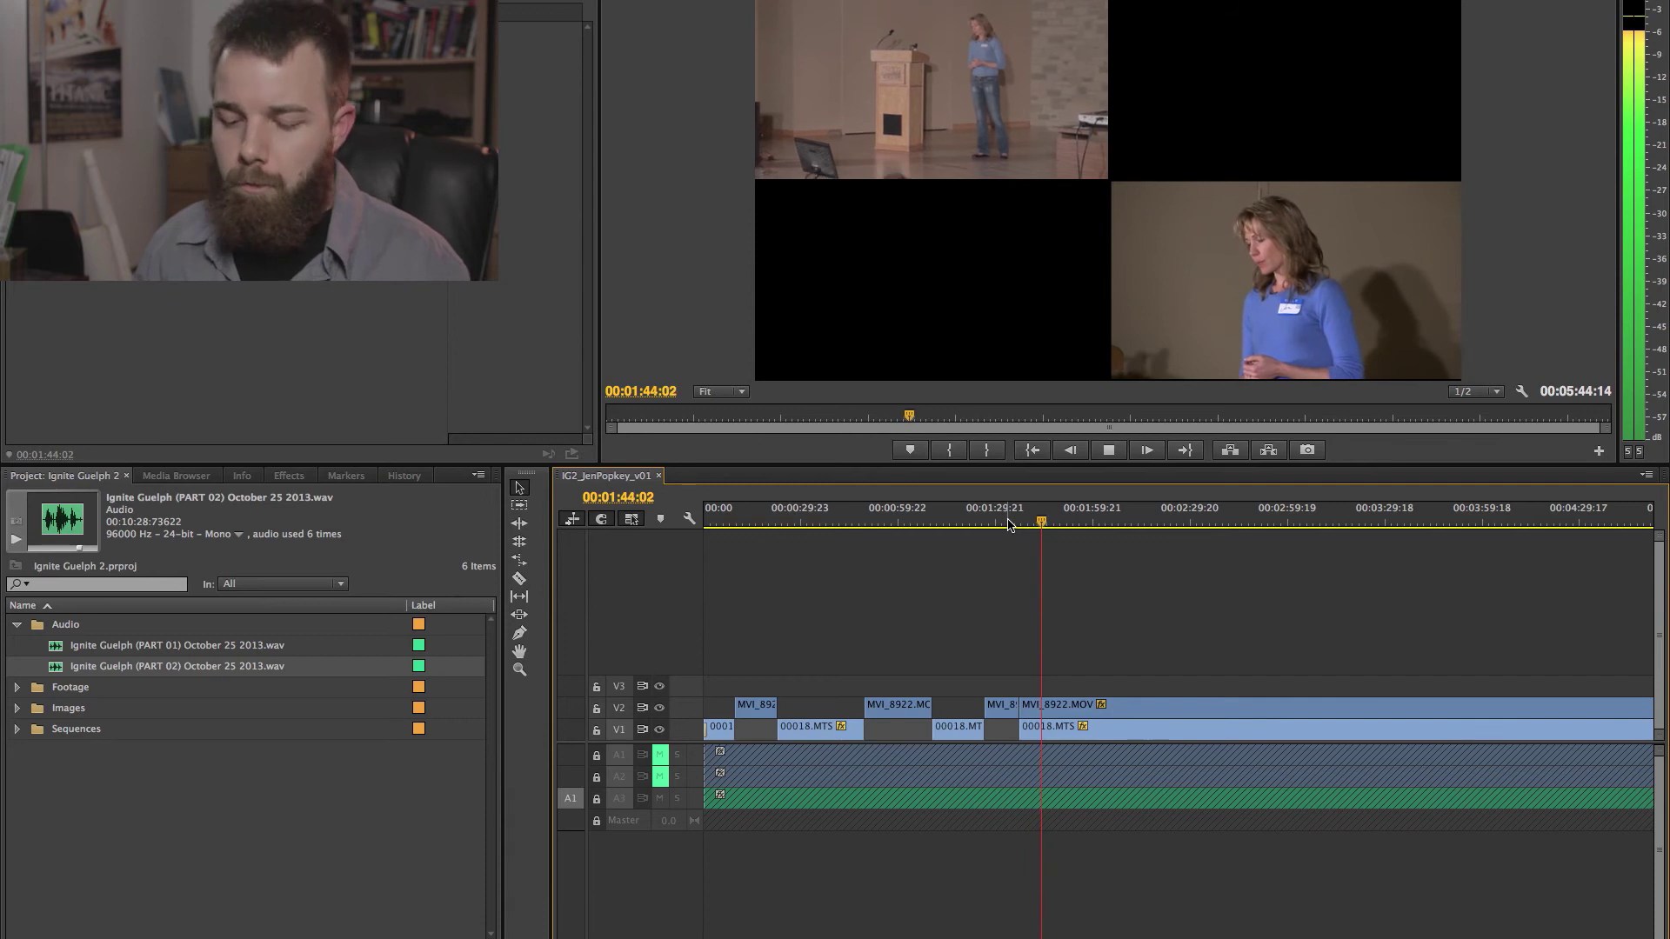
key("space")
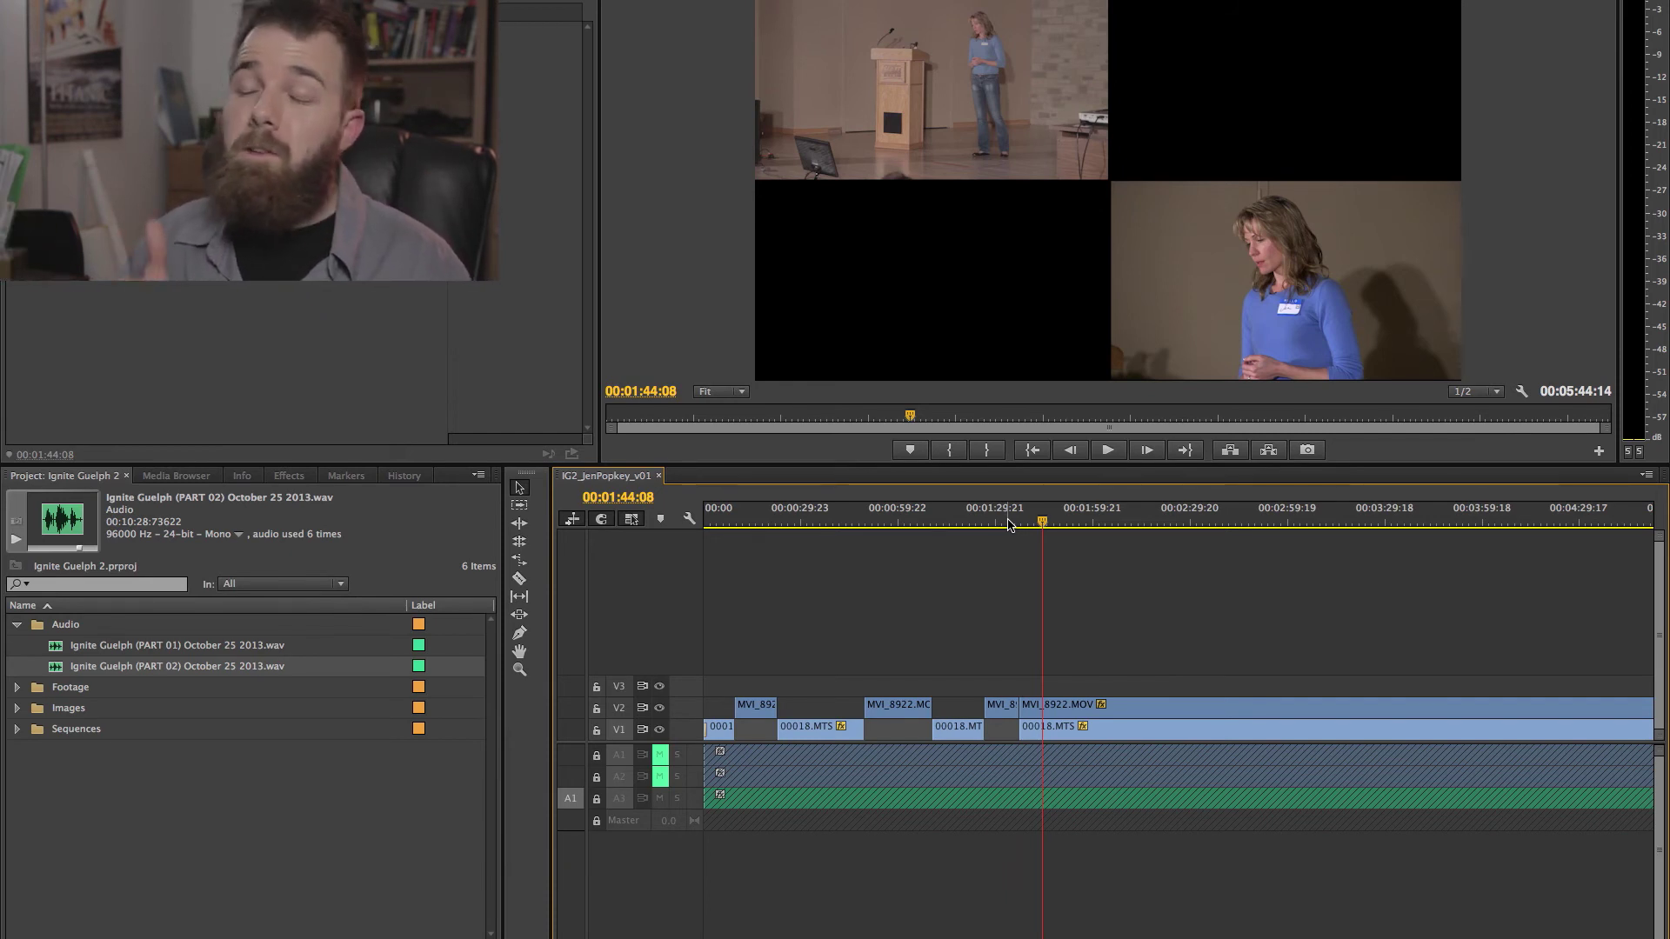
key("space")
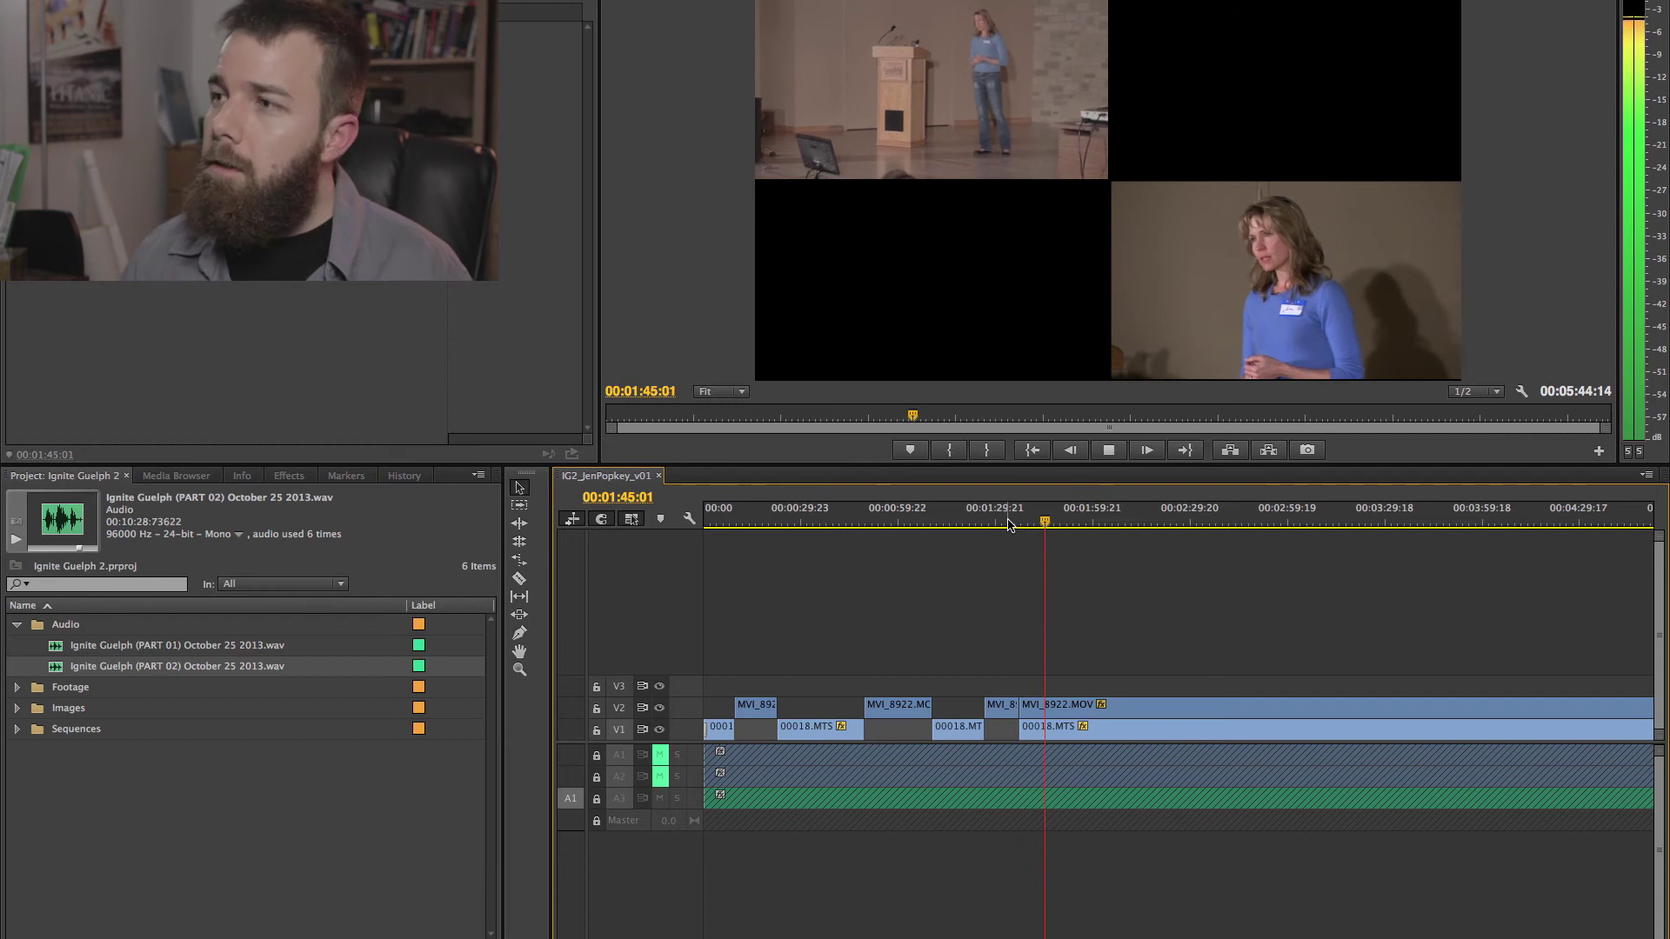
Zoom the timeline to fit the sequence and review the cuts around 2:25 and 2:50.
key("c")
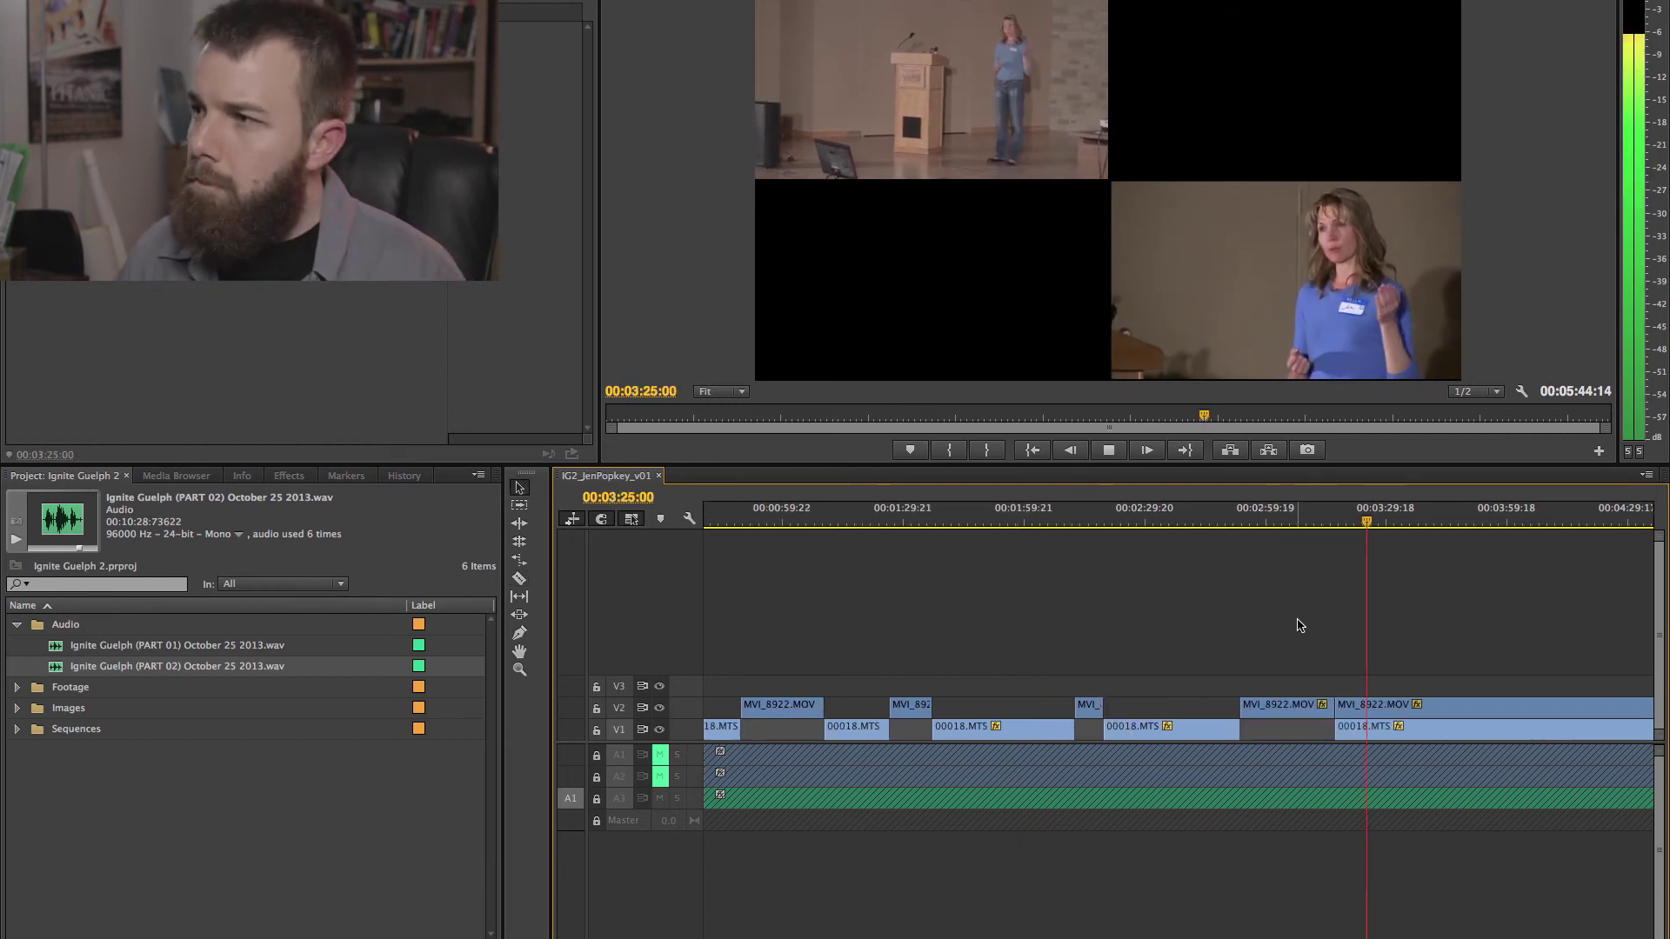
key("space")
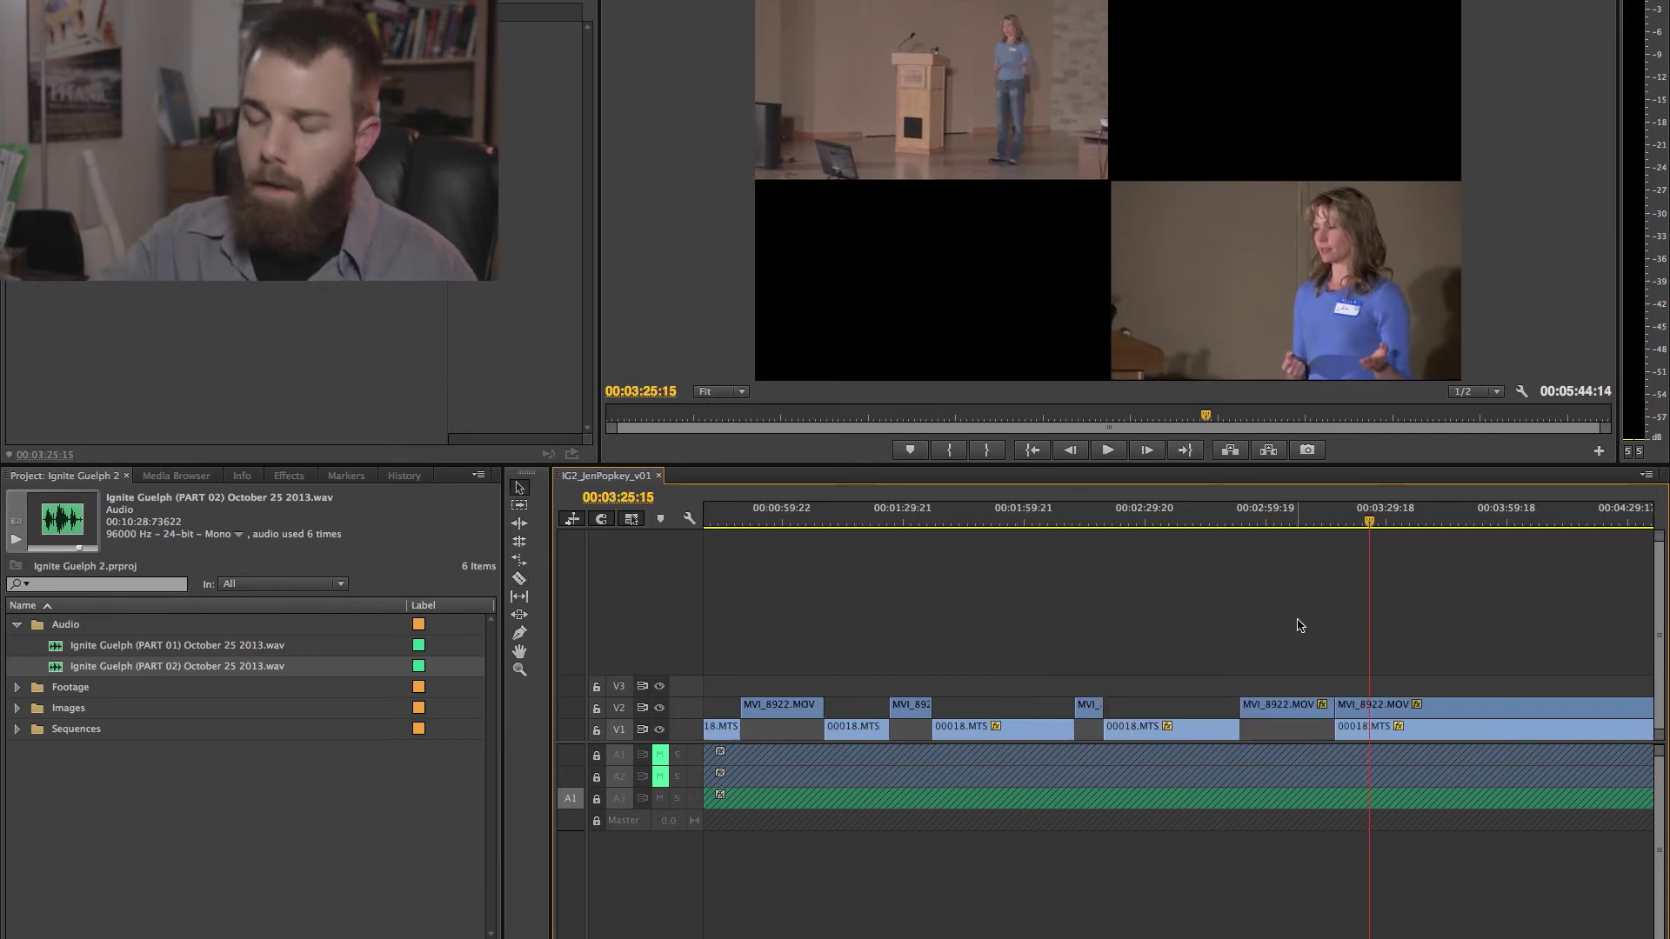
key("minus")
key("minus")
key("equal")
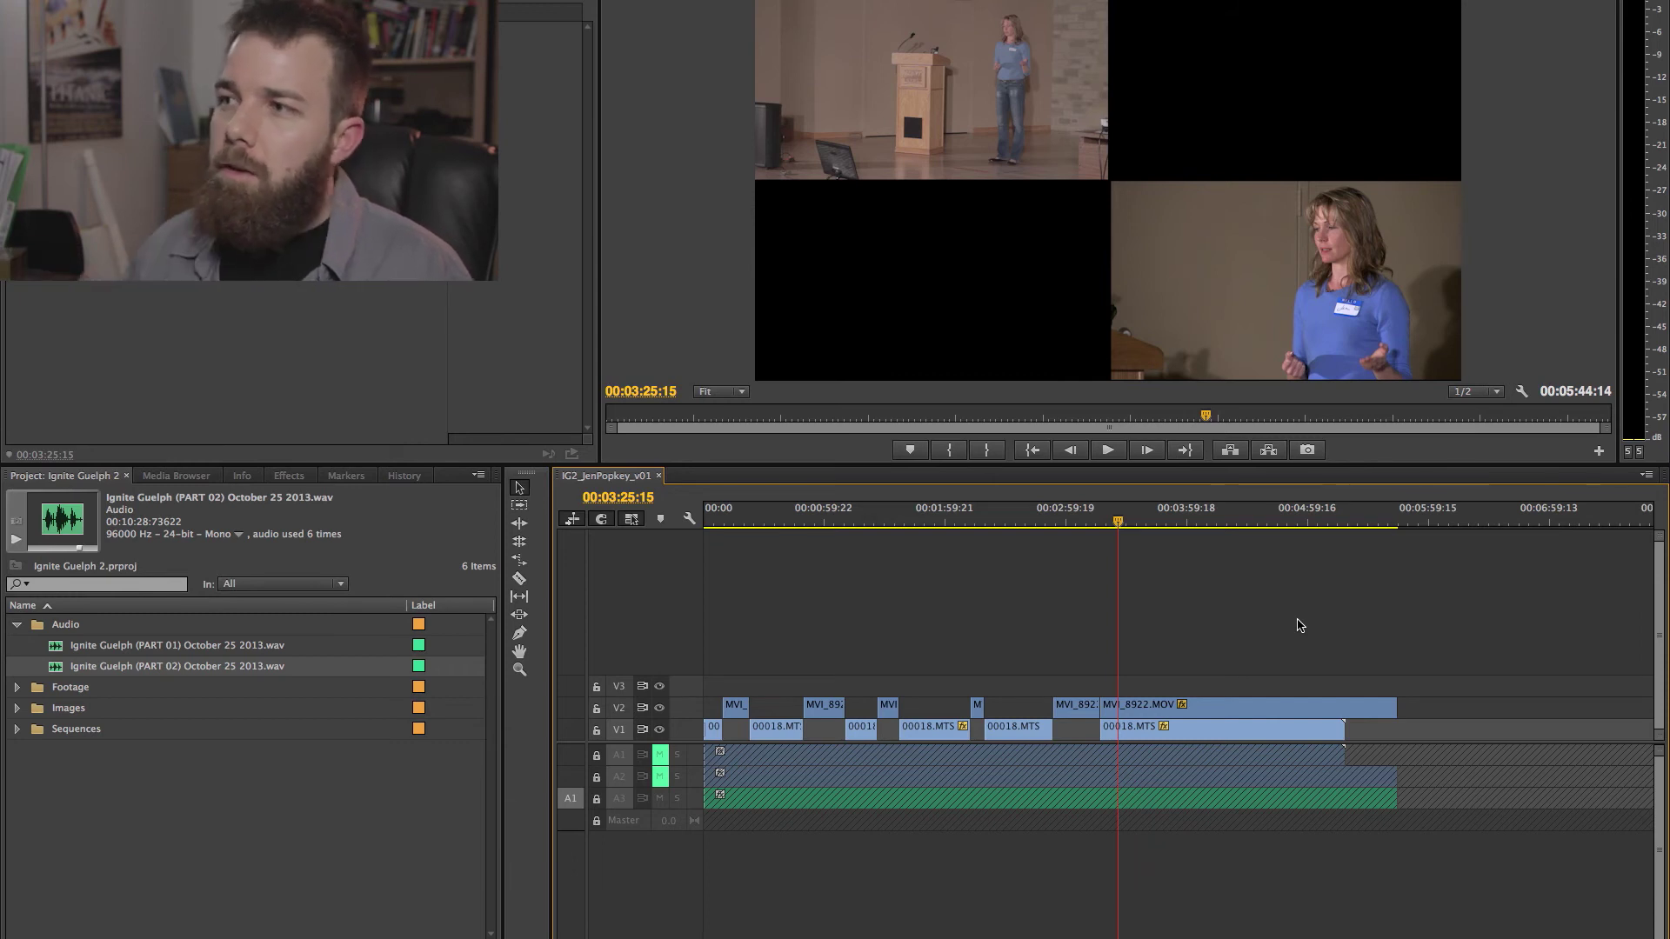
left_click(725, 519)
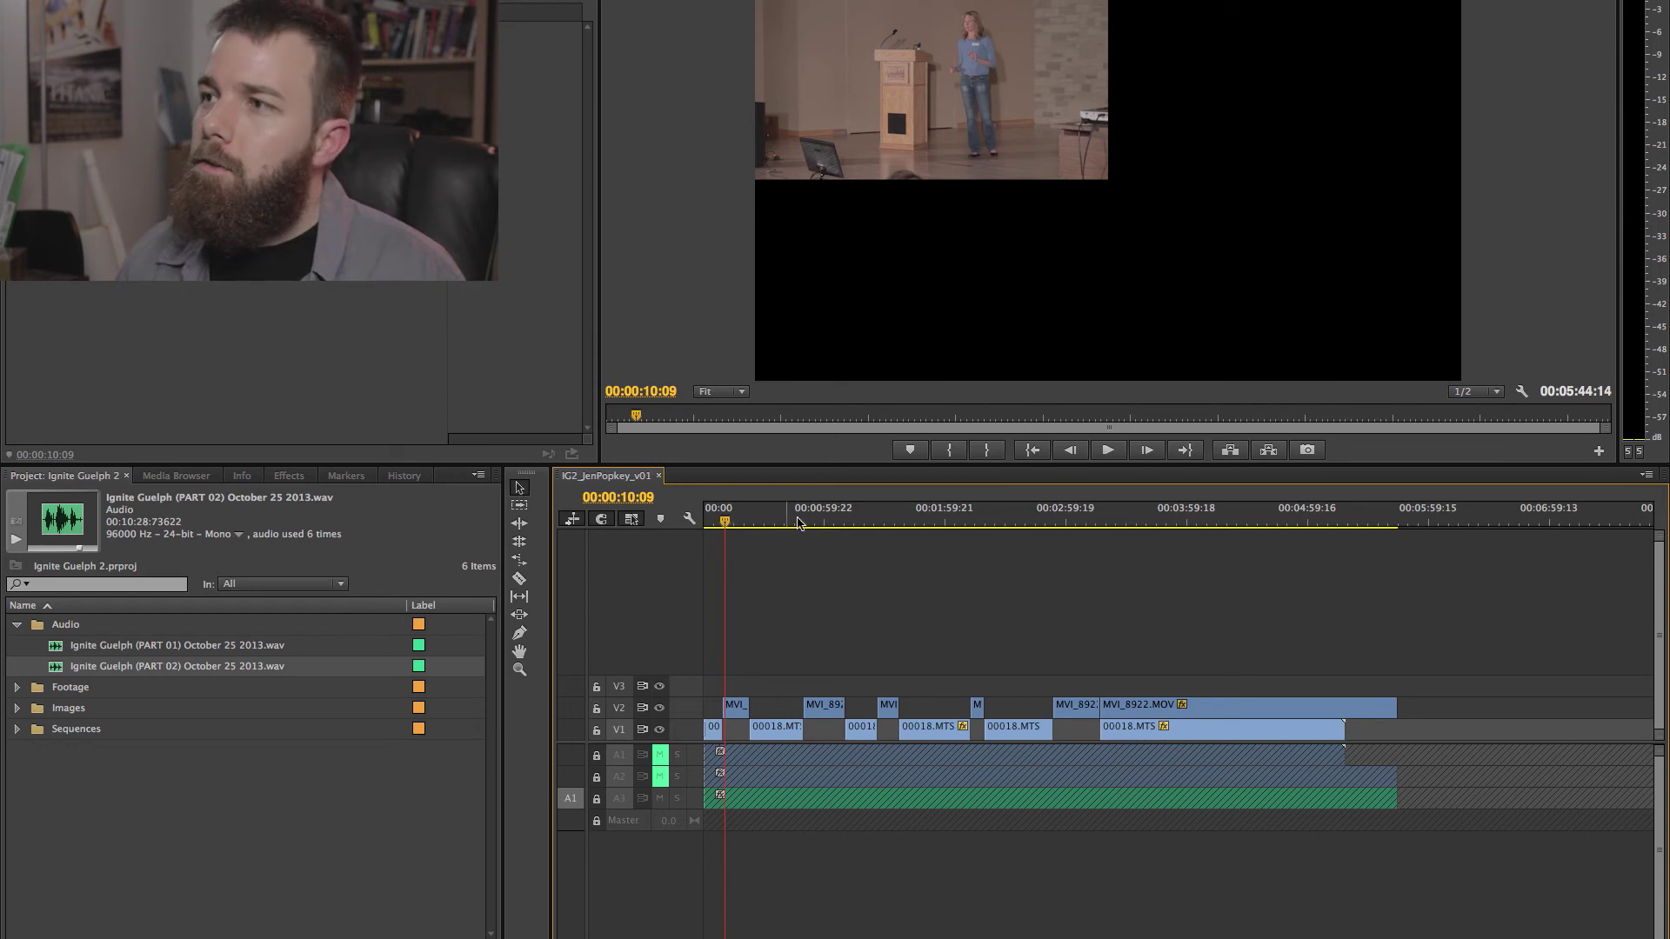
left_click(997, 521)
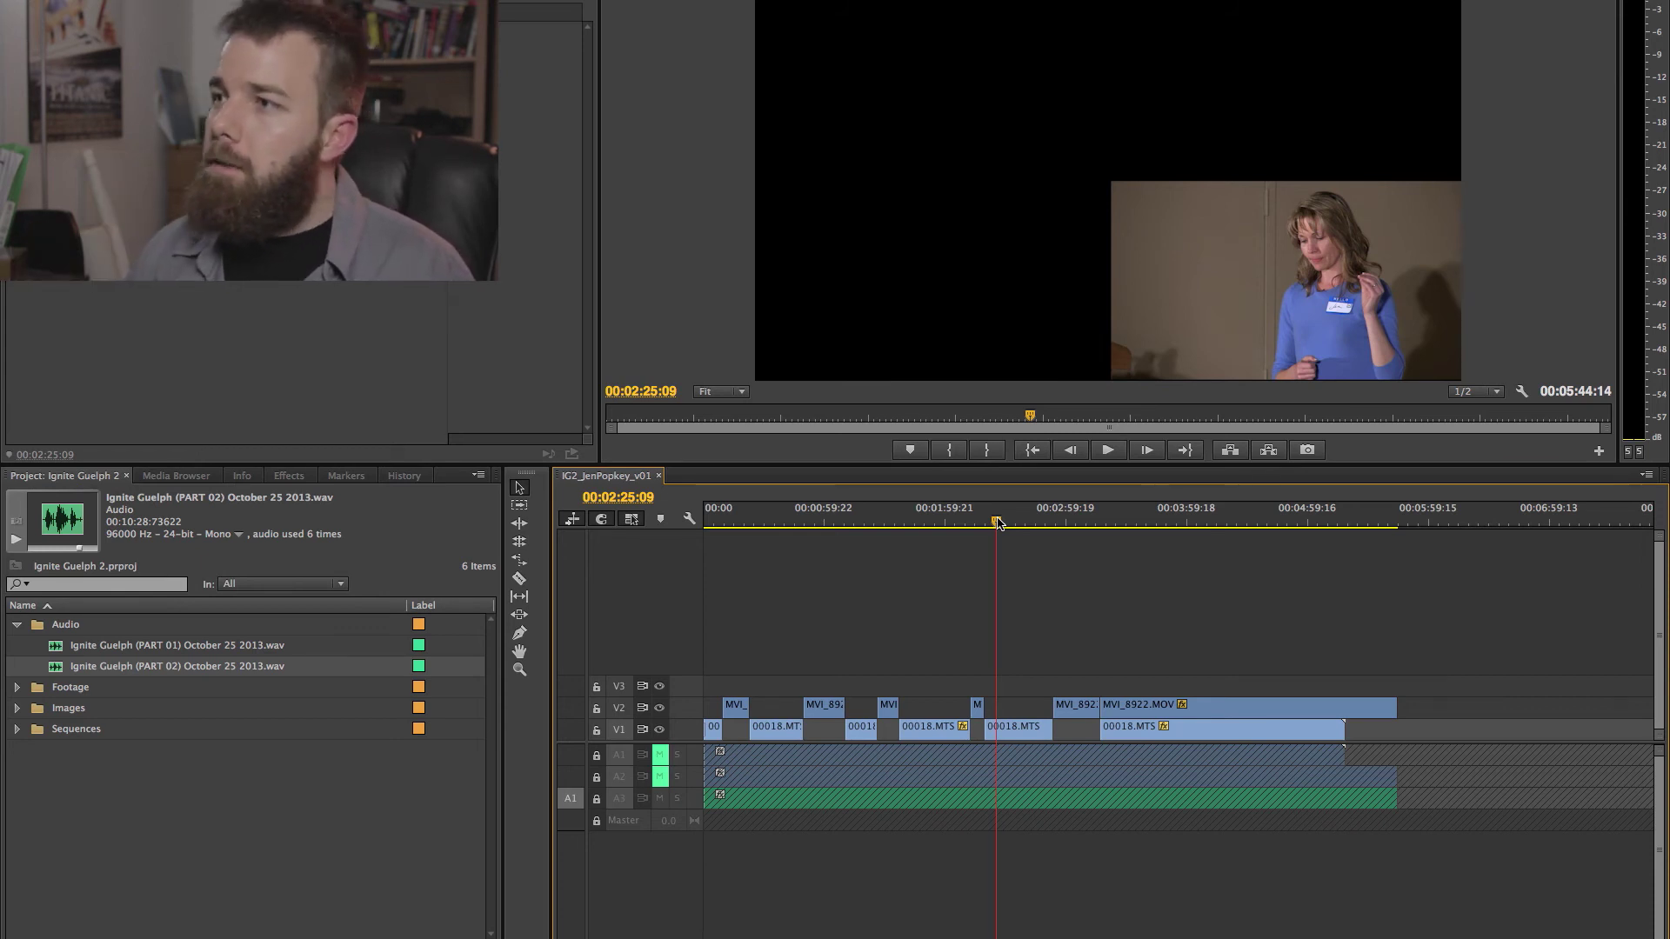
left_click(1046, 510)
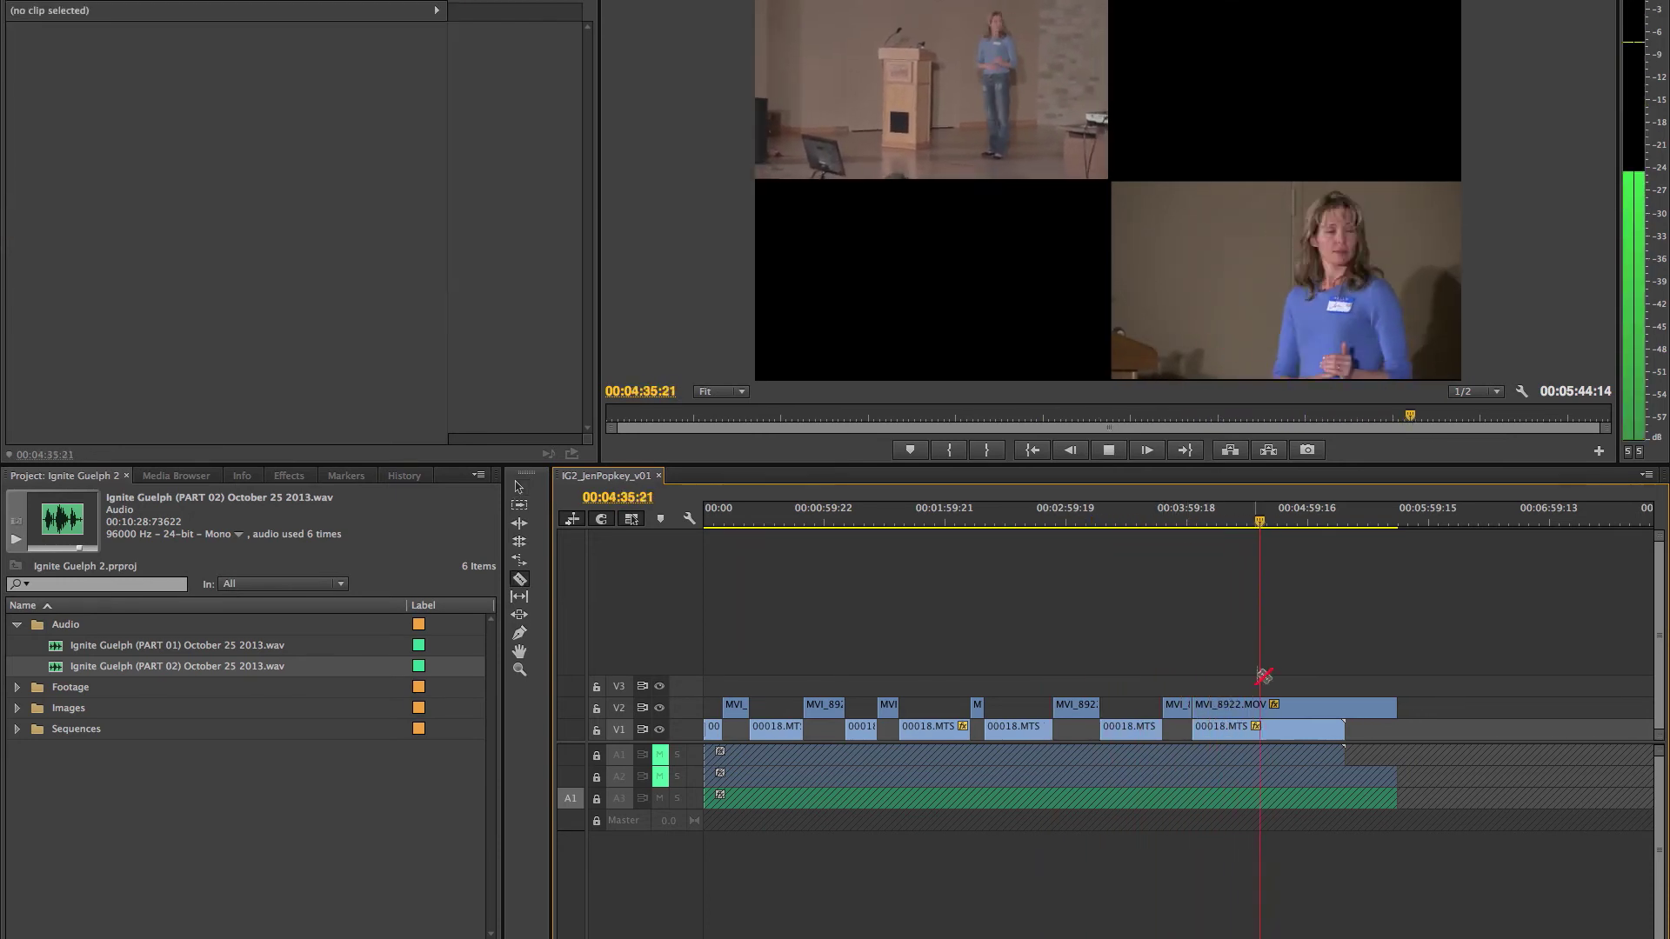
Split the clips at the last three angle changes and delete the leftover clip past them.
left_click(1266, 706)
left_click(1311, 706)
left_click(1344, 706)
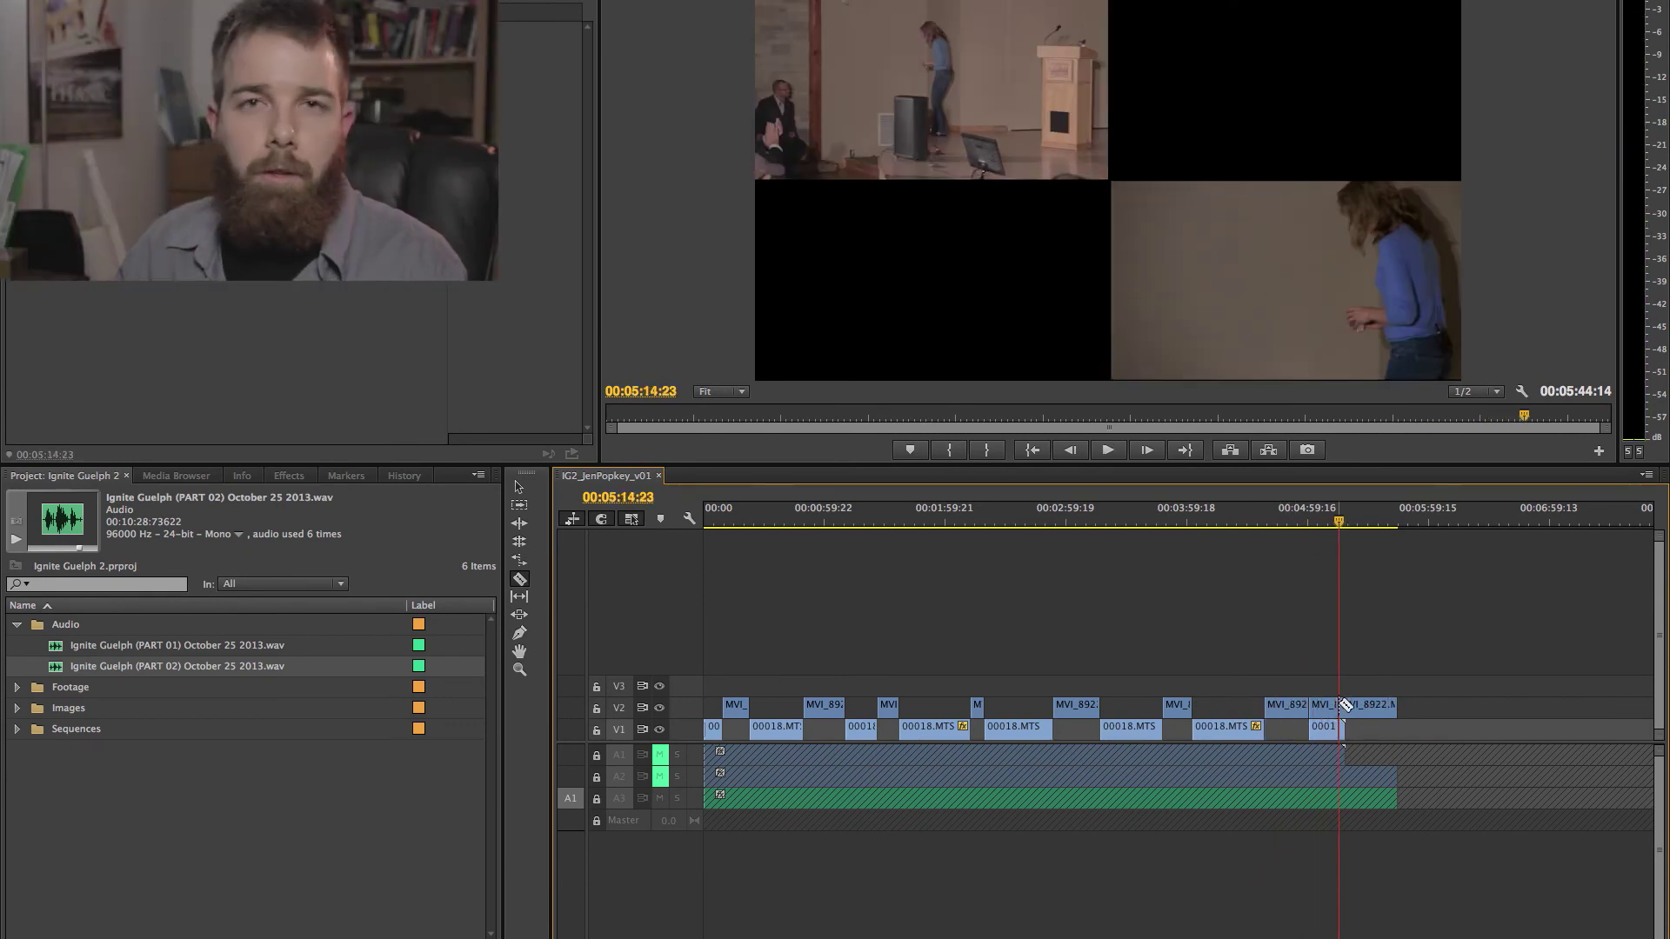
key("v")
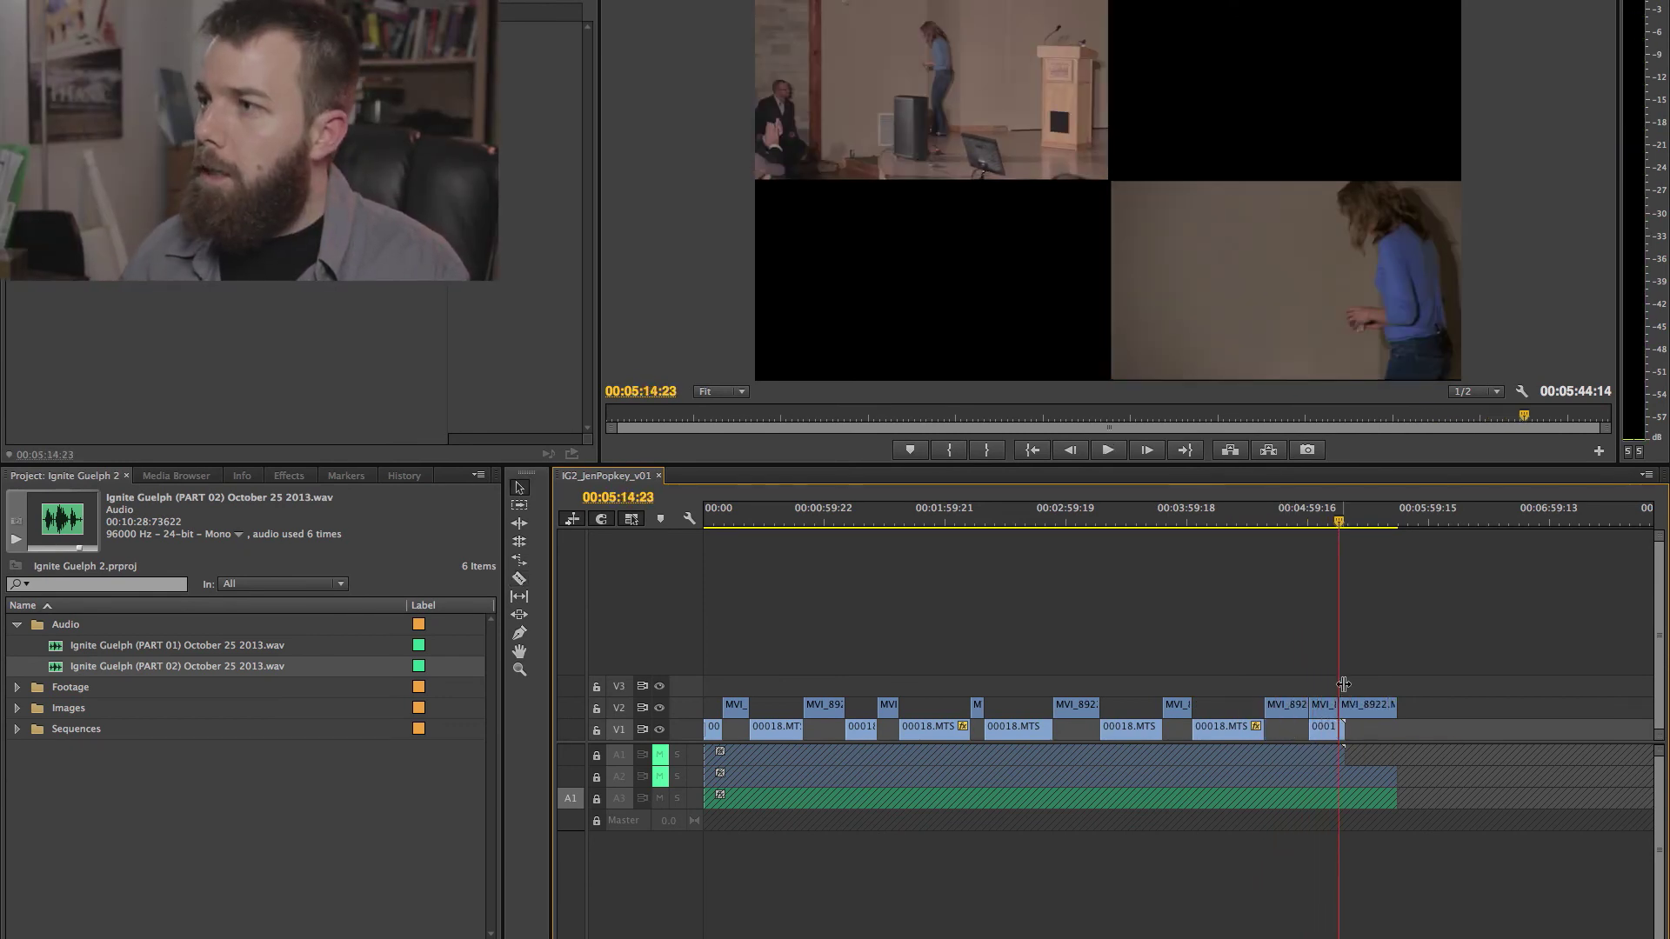
left_click(1358, 706)
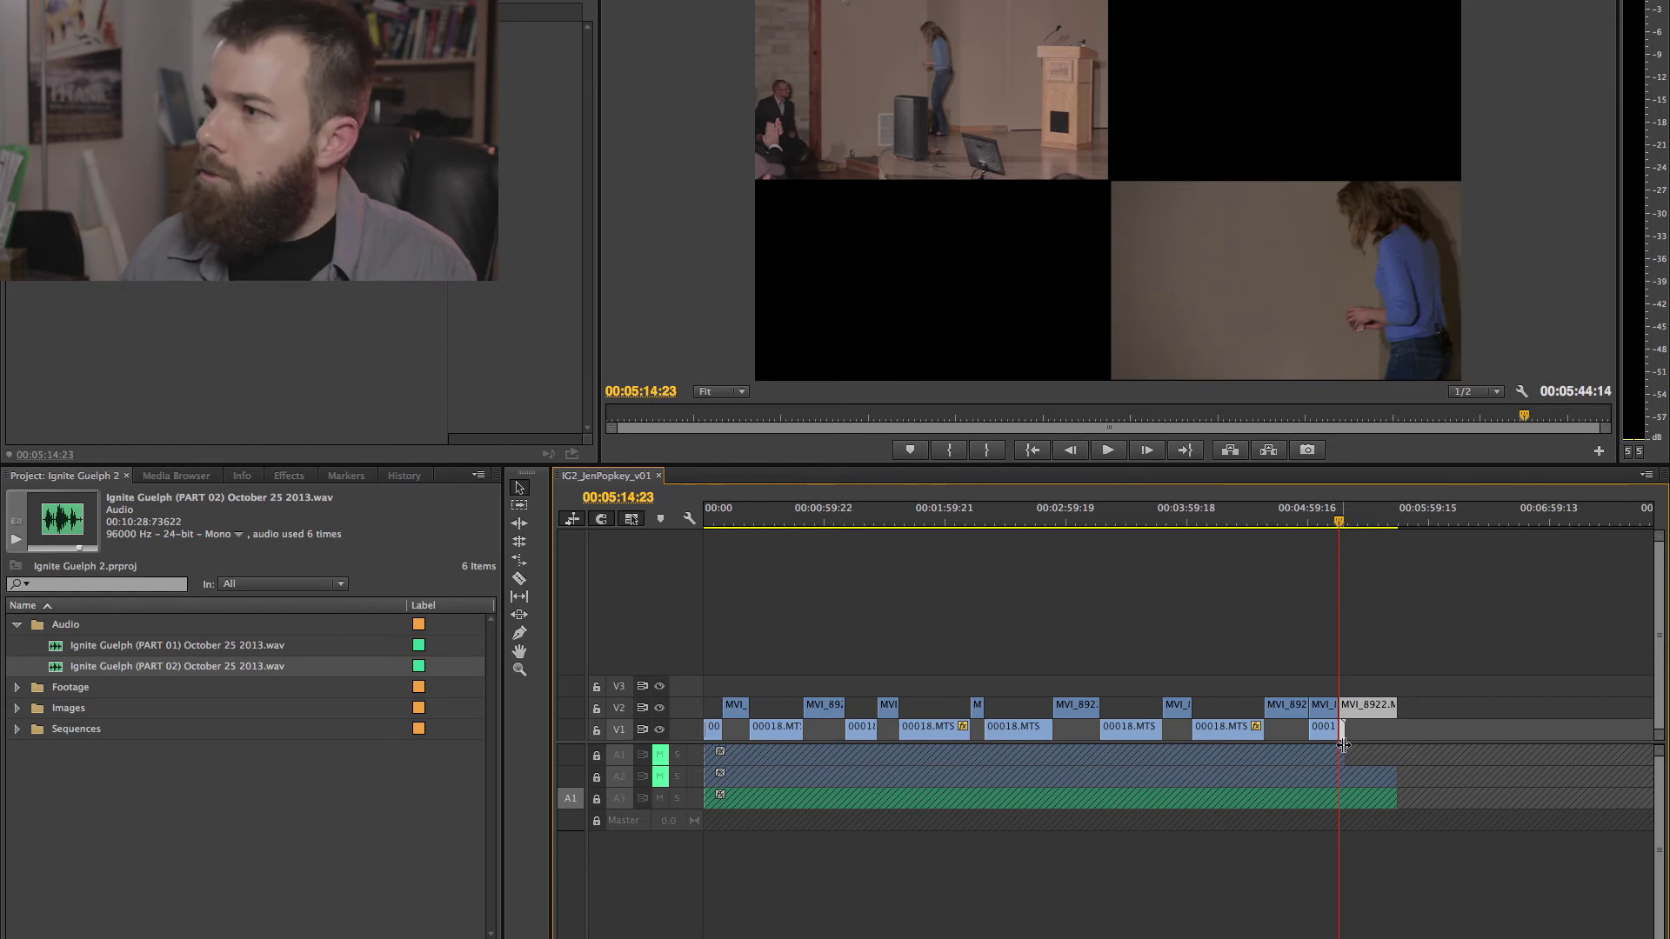
key("Delete")
Delete the last remaining clip on track V2.
right_click(1328, 713)
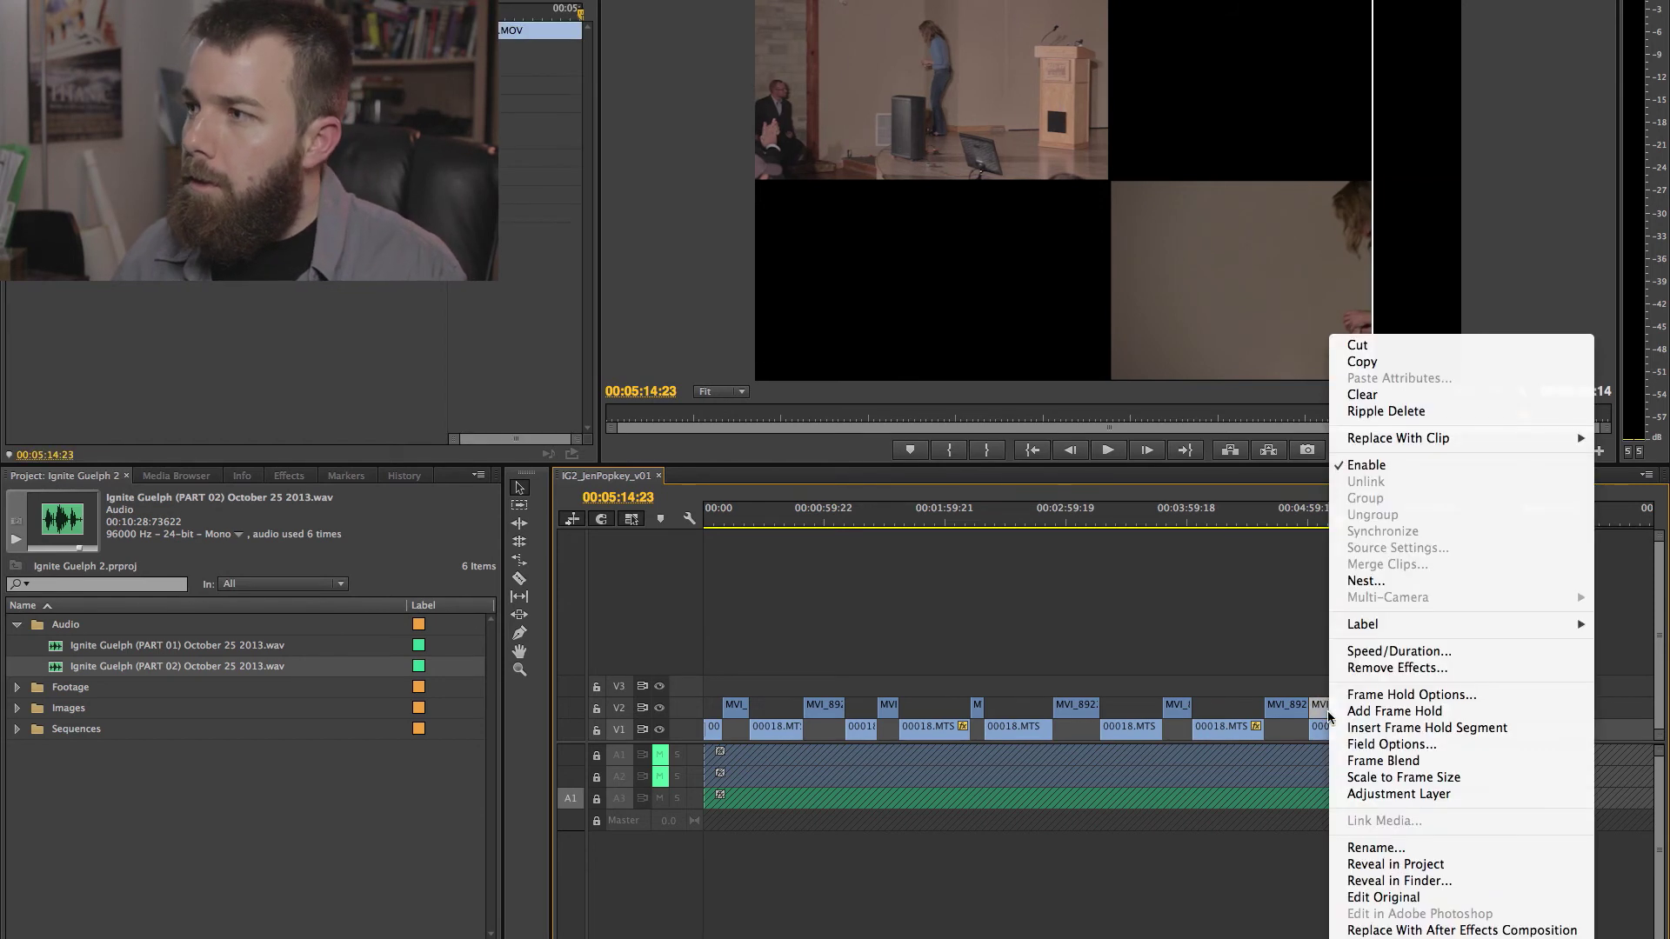
key("Escape")
left_click(1330, 707)
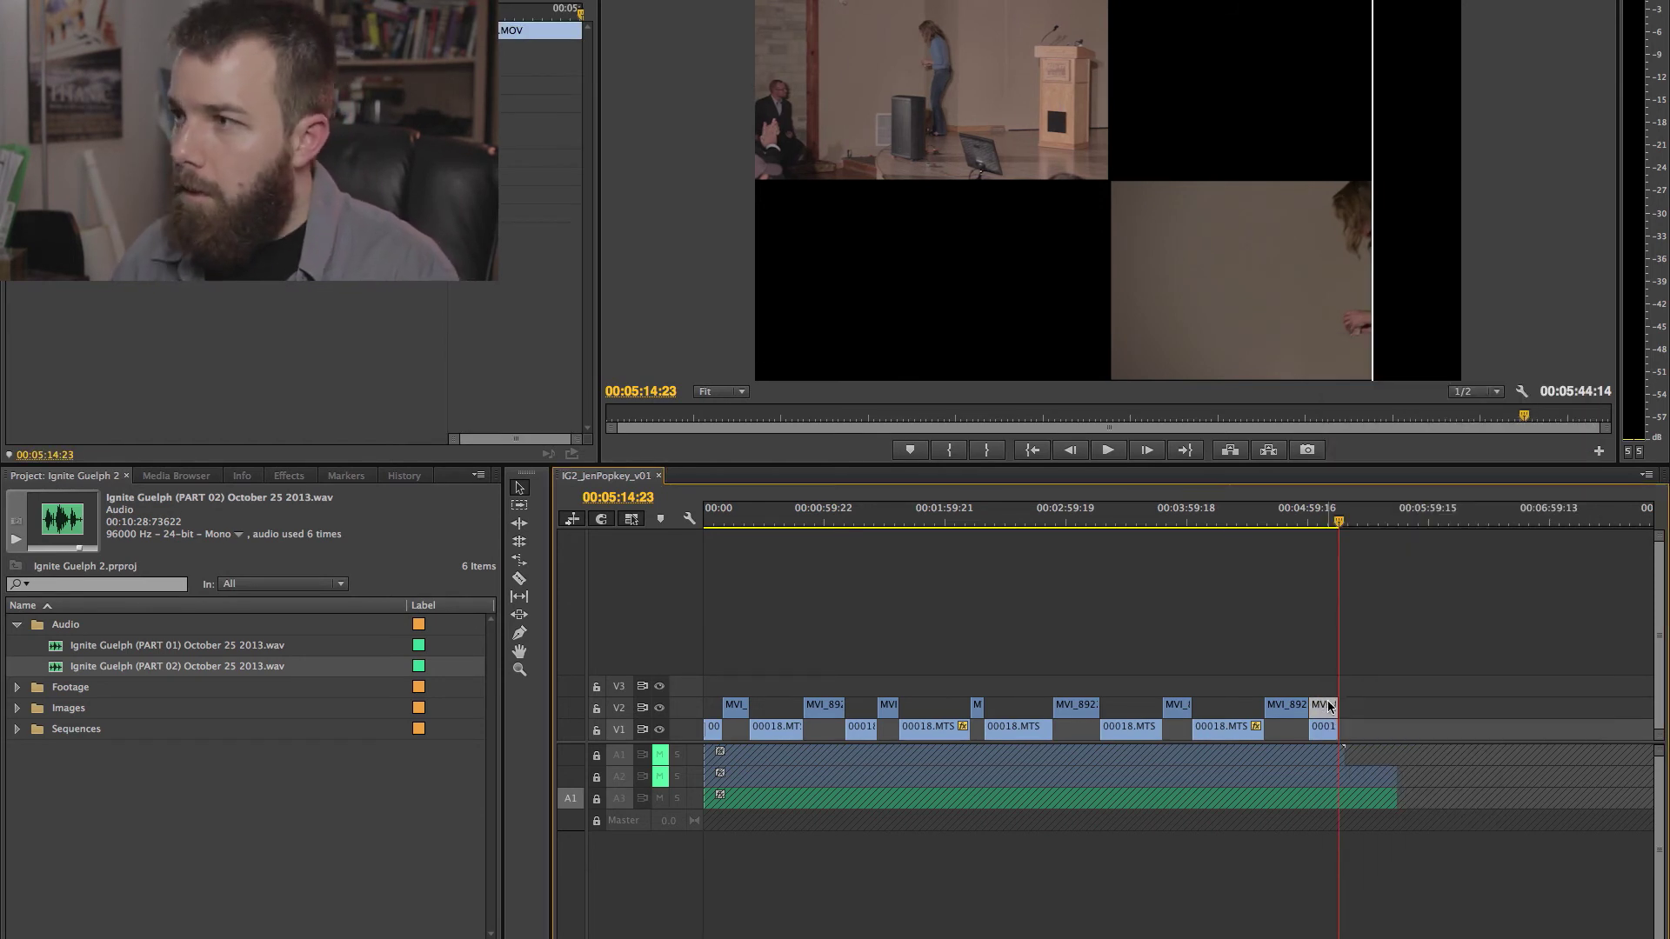
key("Delete")
Apply the default transition at the V1 ending edit point and preview the end of the talk.
right_click(1336, 729)
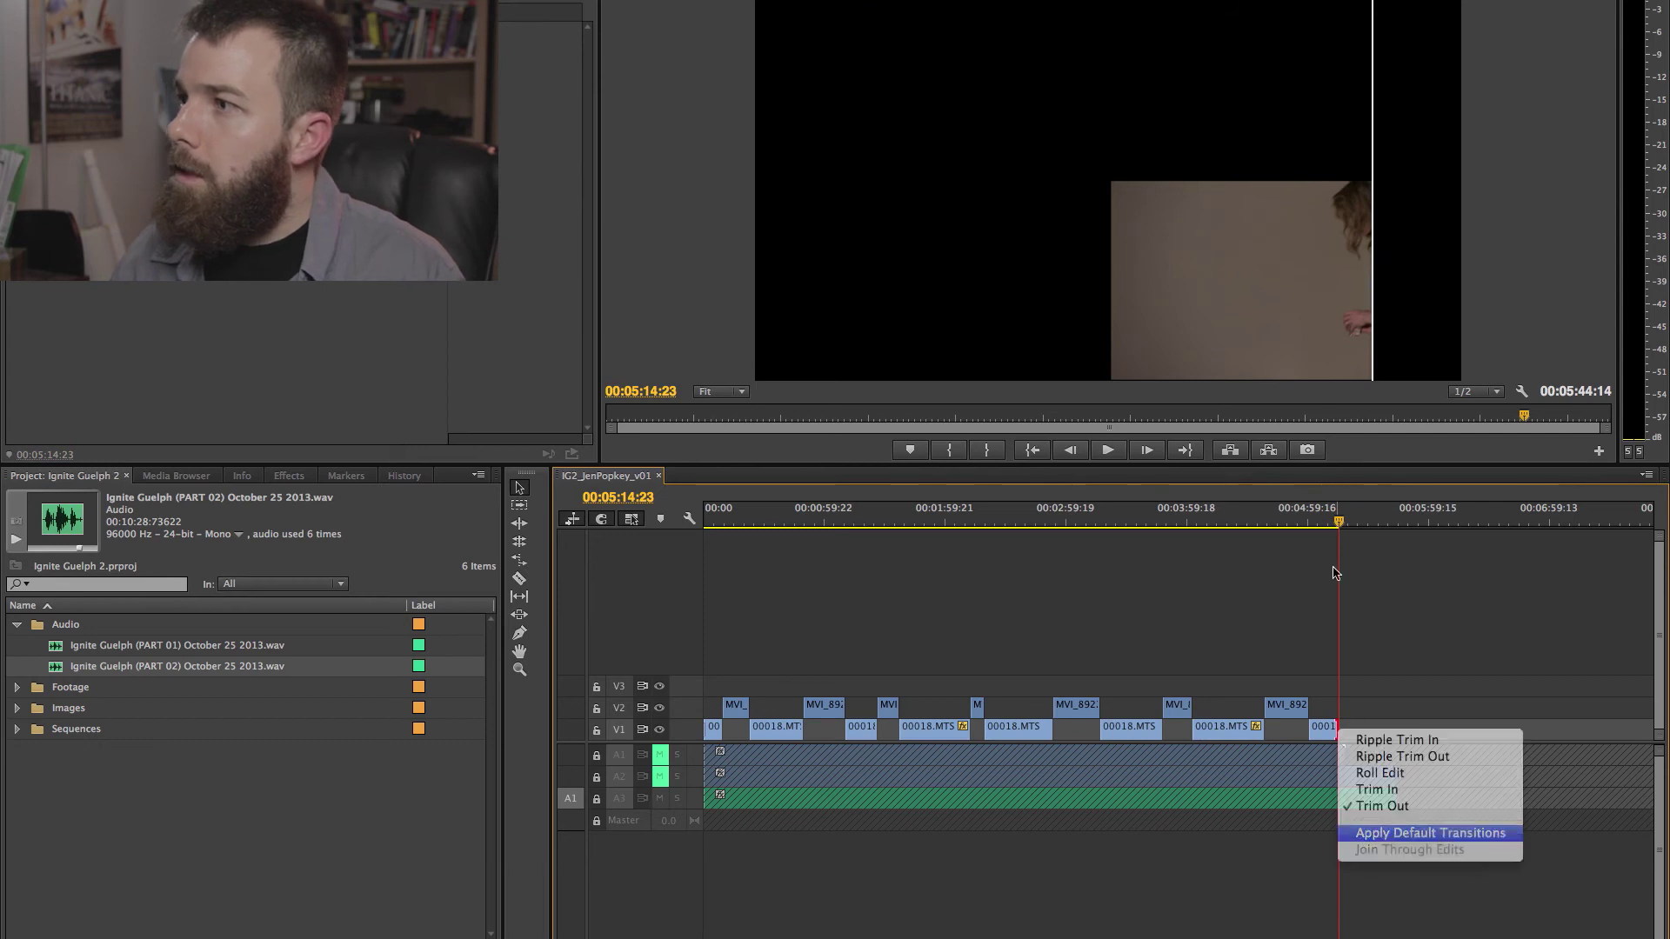
left_click(1392, 831)
left_click_drag(1339, 516, 1335, 522)
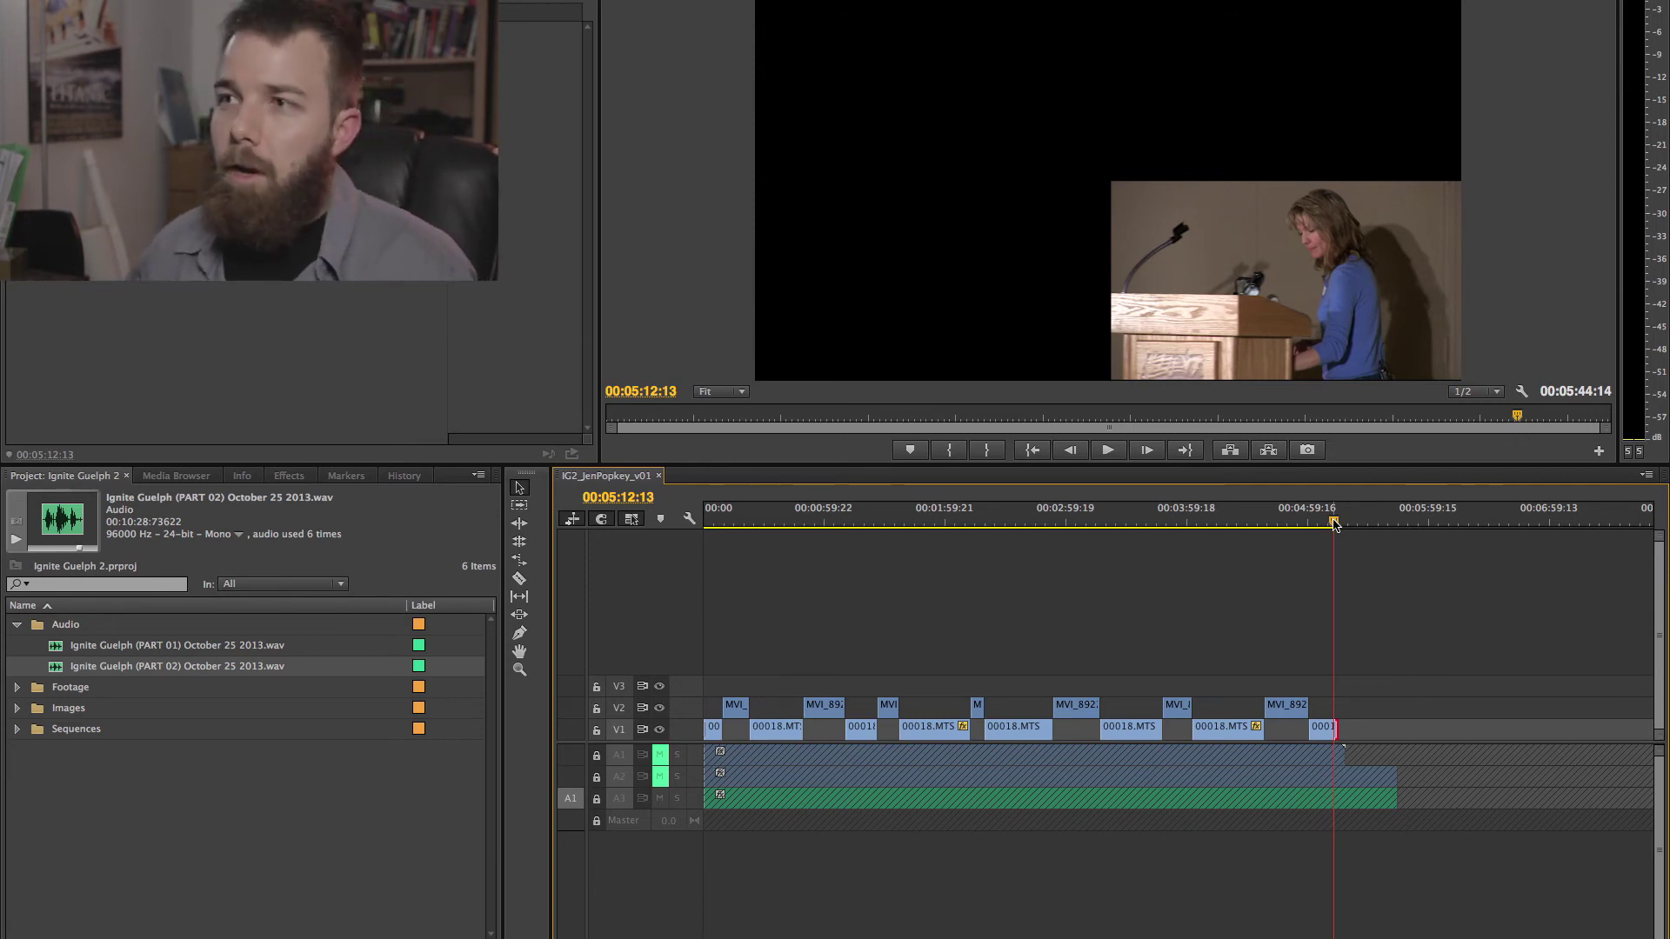
left_click(1305, 522)
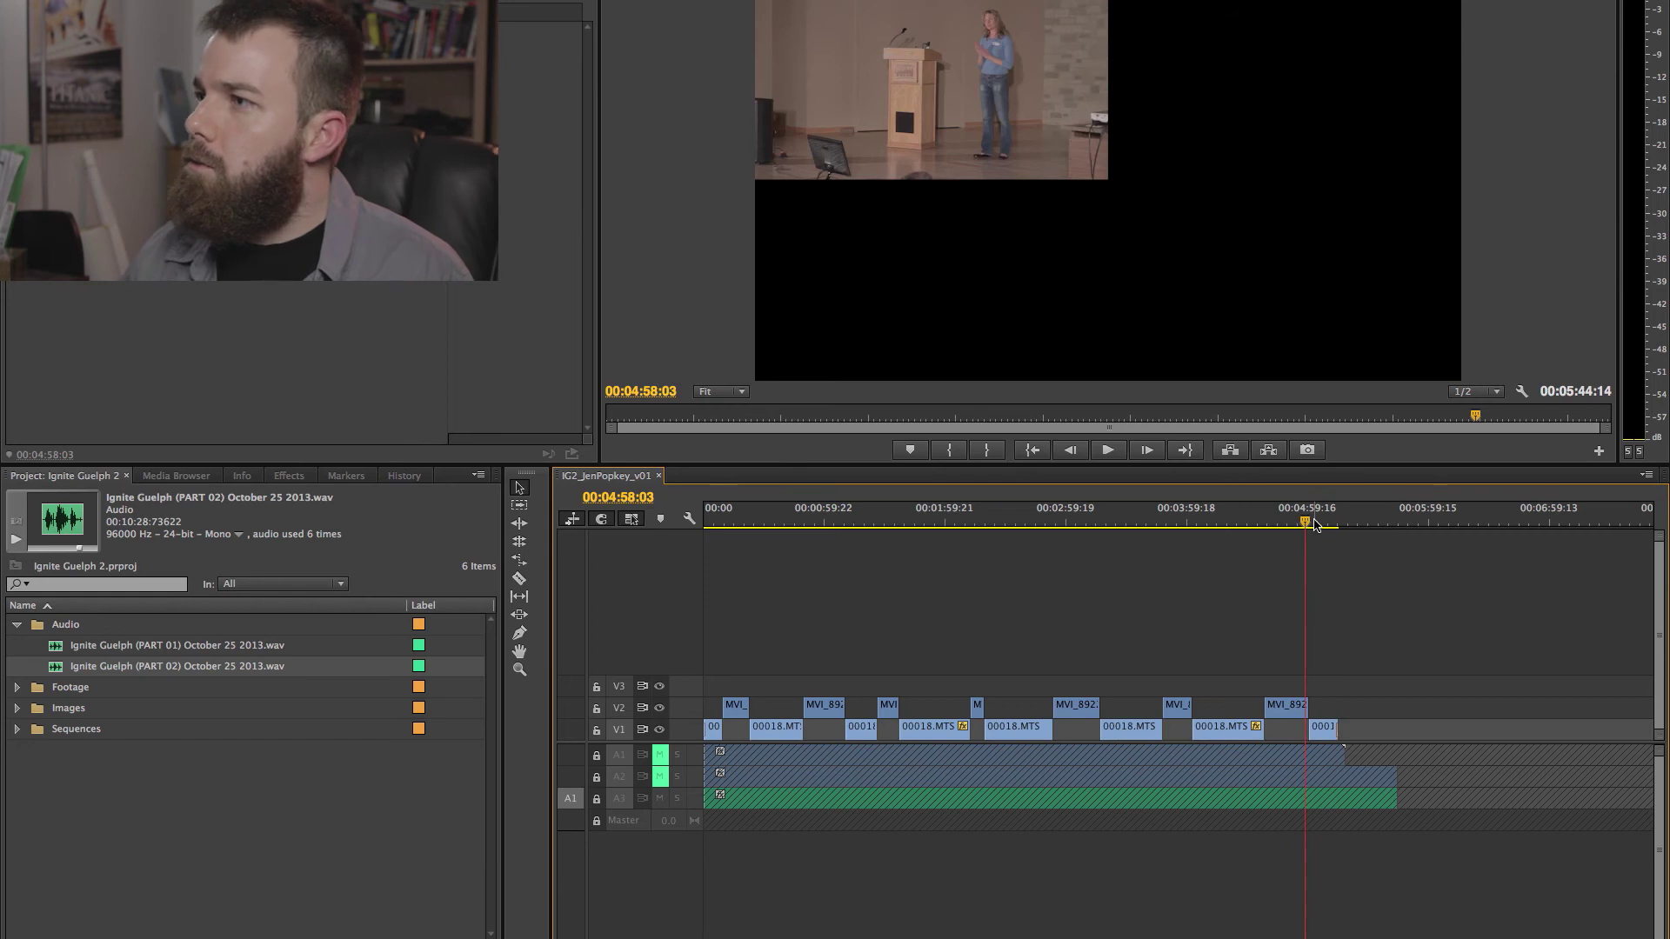
left_click_drag(1316, 523, 1331, 522)
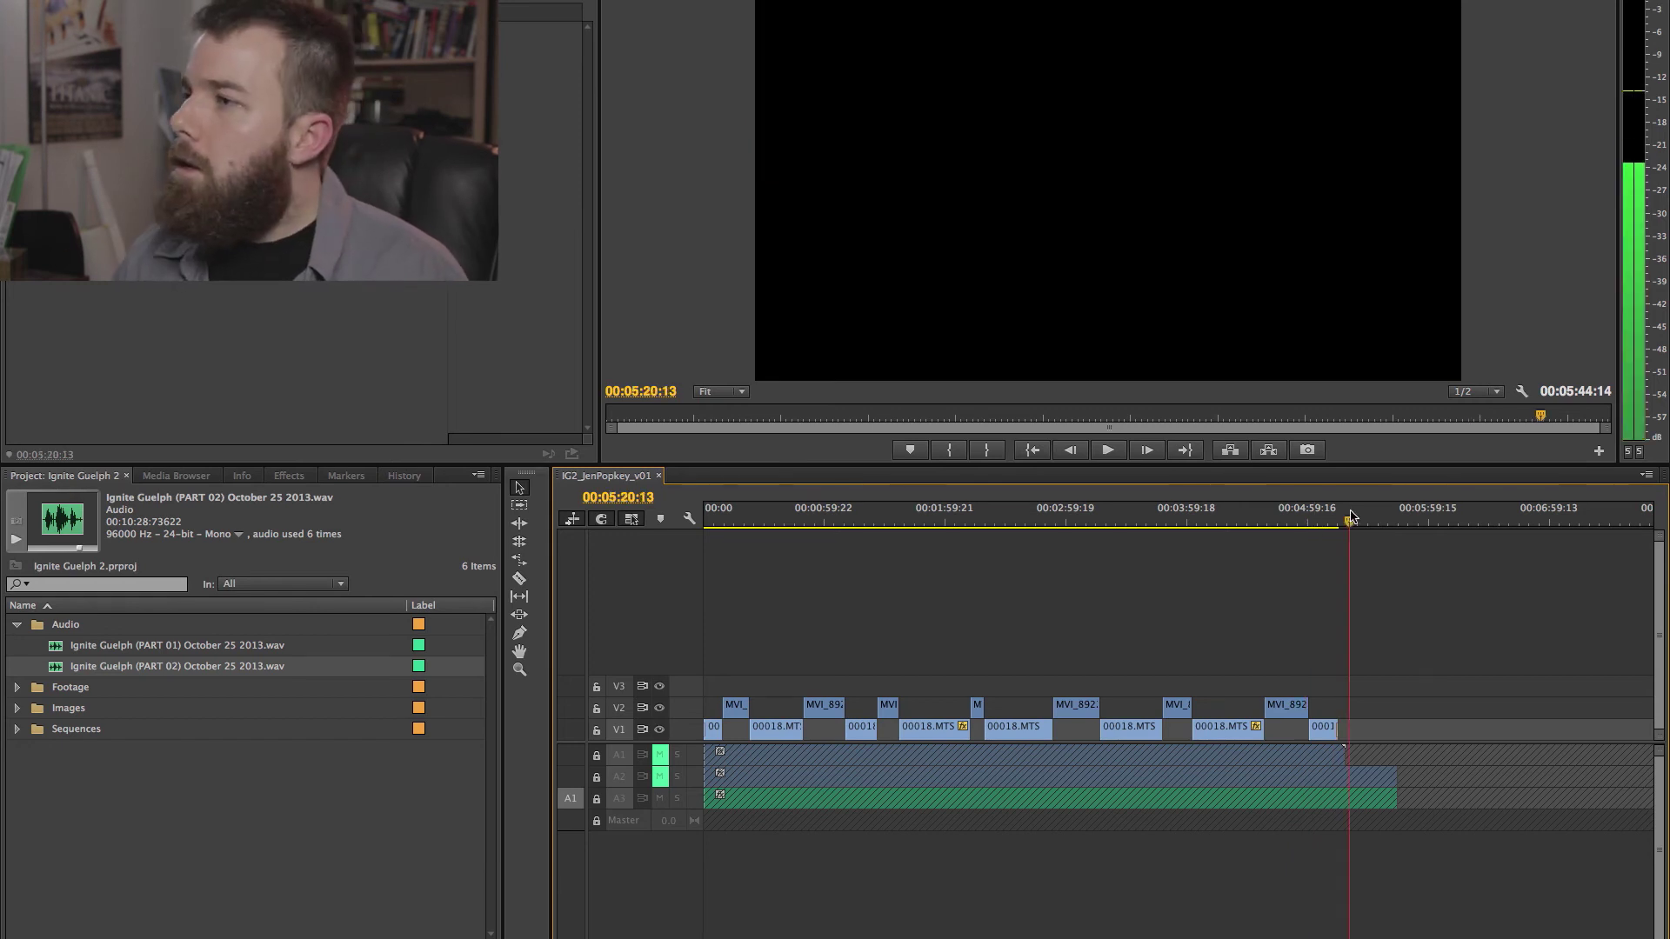
Marquee-select all video clips and remove their Motion effects via Remove Effects.
left_click(707, 519)
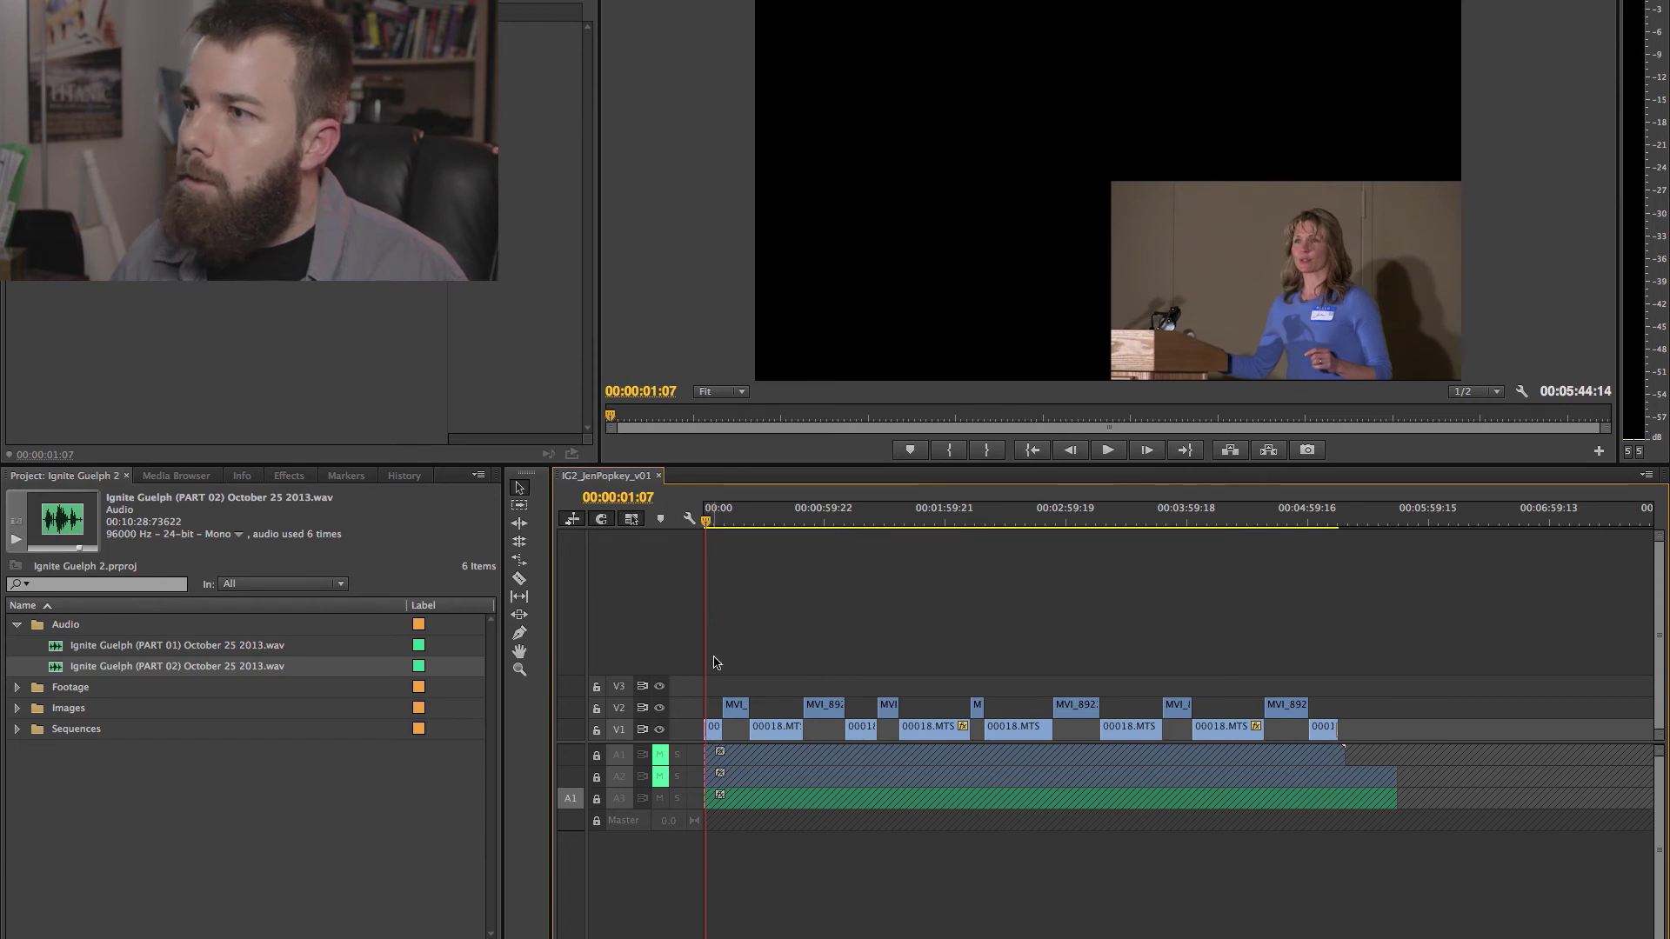
left_click_drag(713, 663, 1011, 698)
right_click(781, 730)
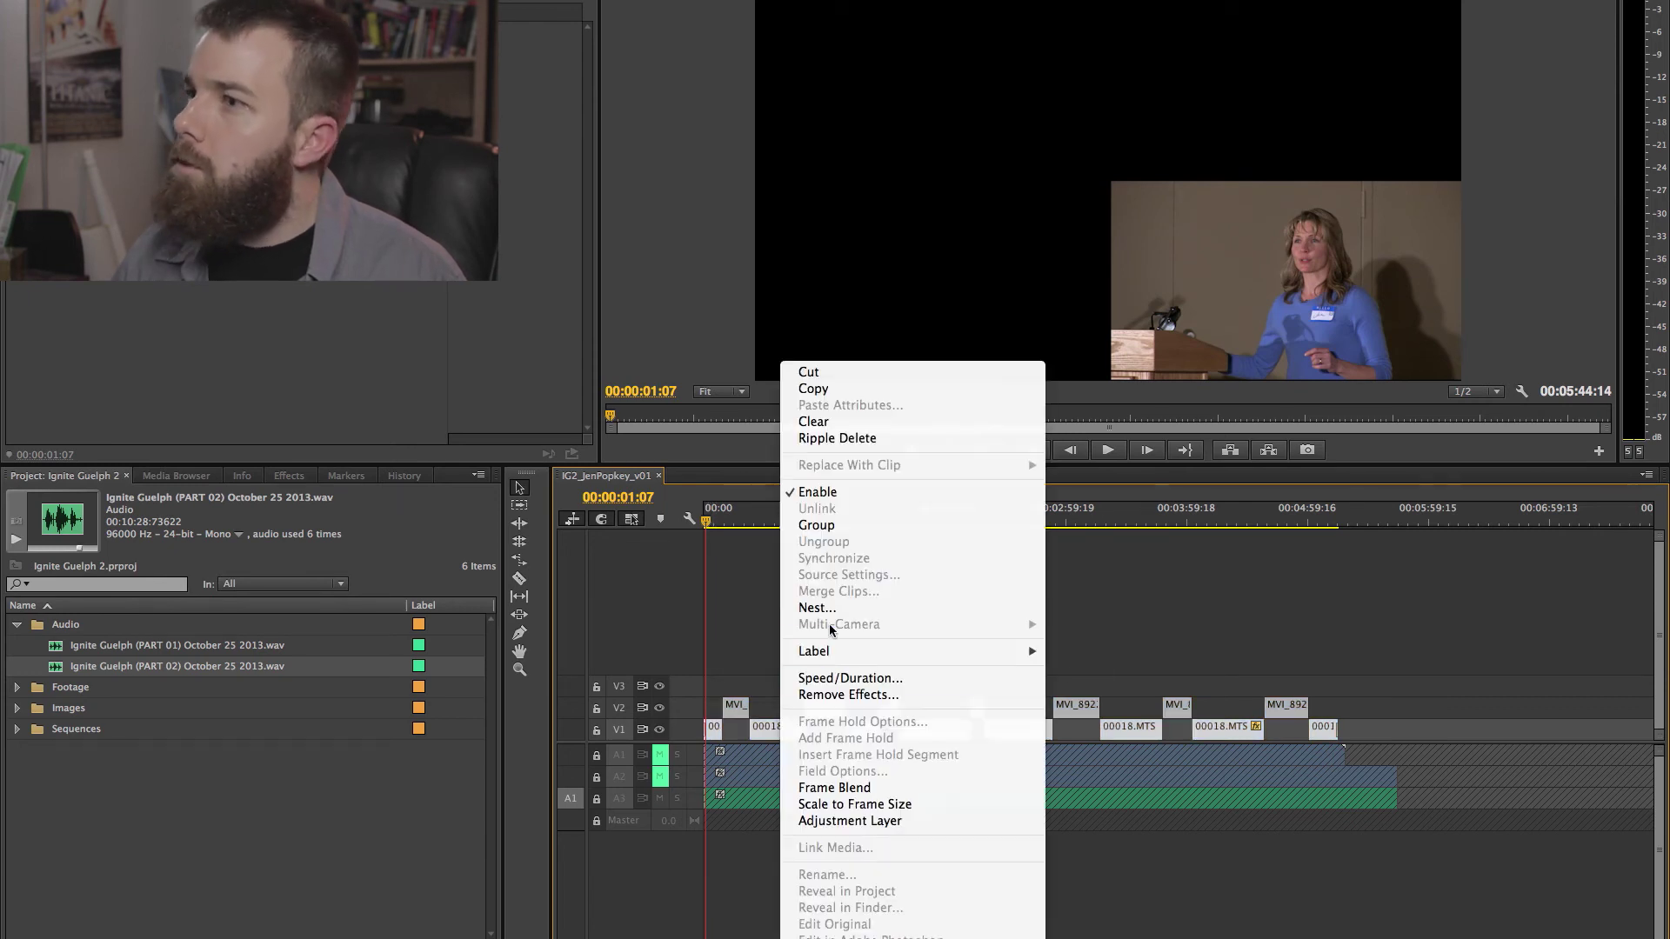
left_click(848, 695)
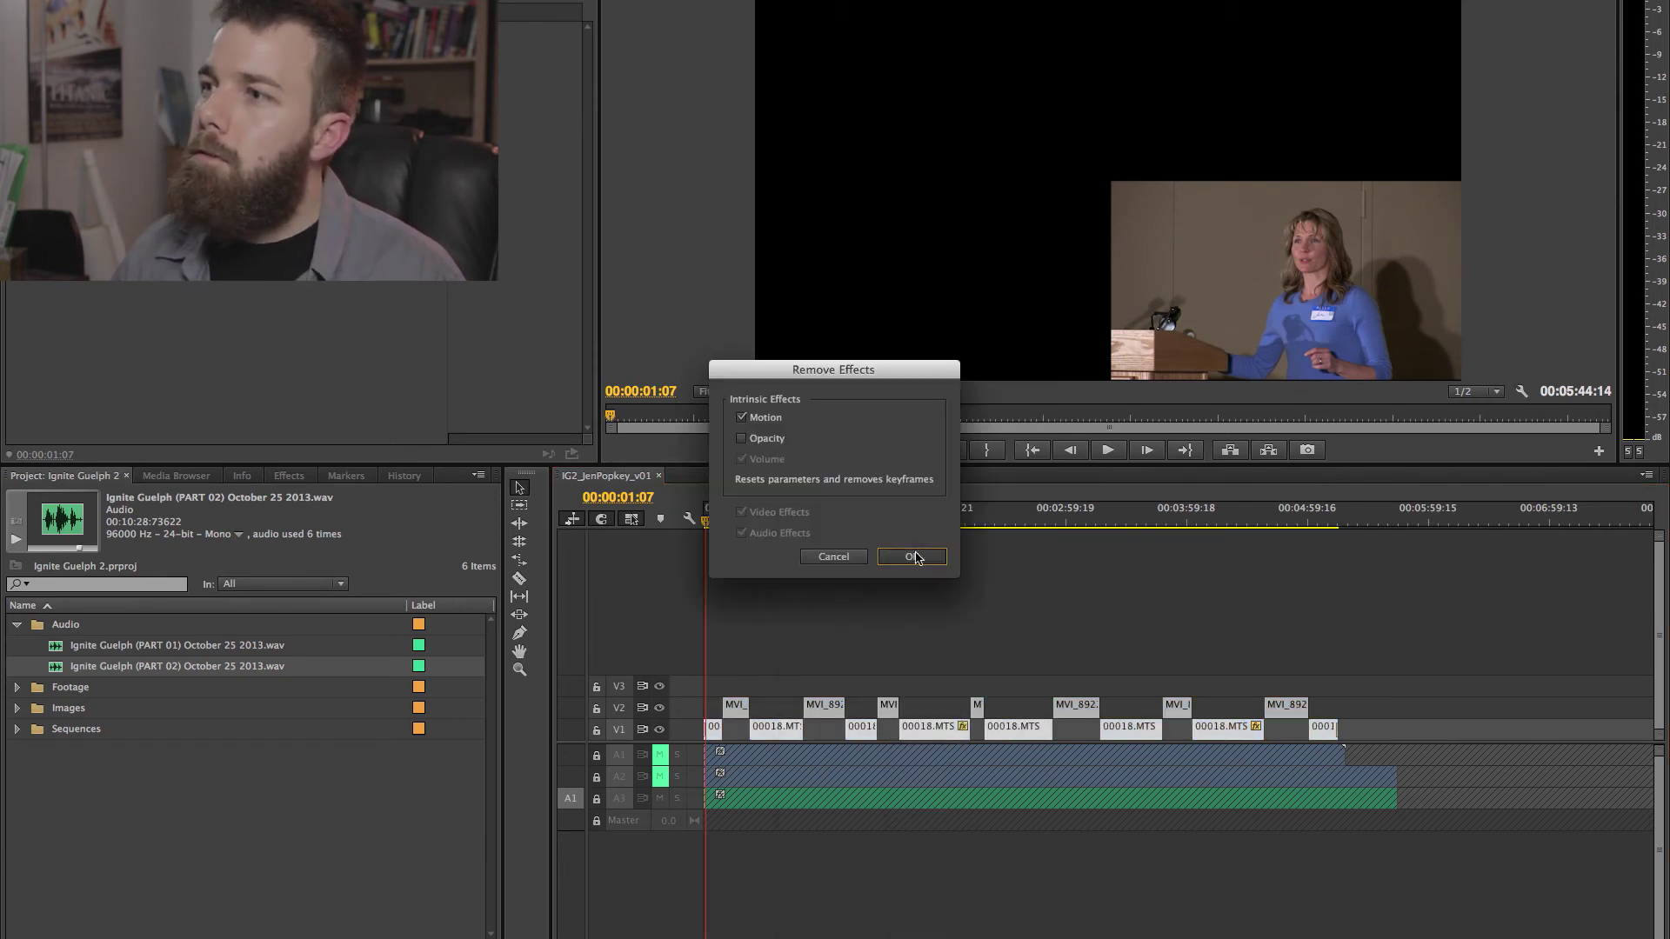
left_click(913, 556)
left_click(869, 581)
Preview the full-frame cut from the start through about 00:01:47:00.
left_click(715, 519)
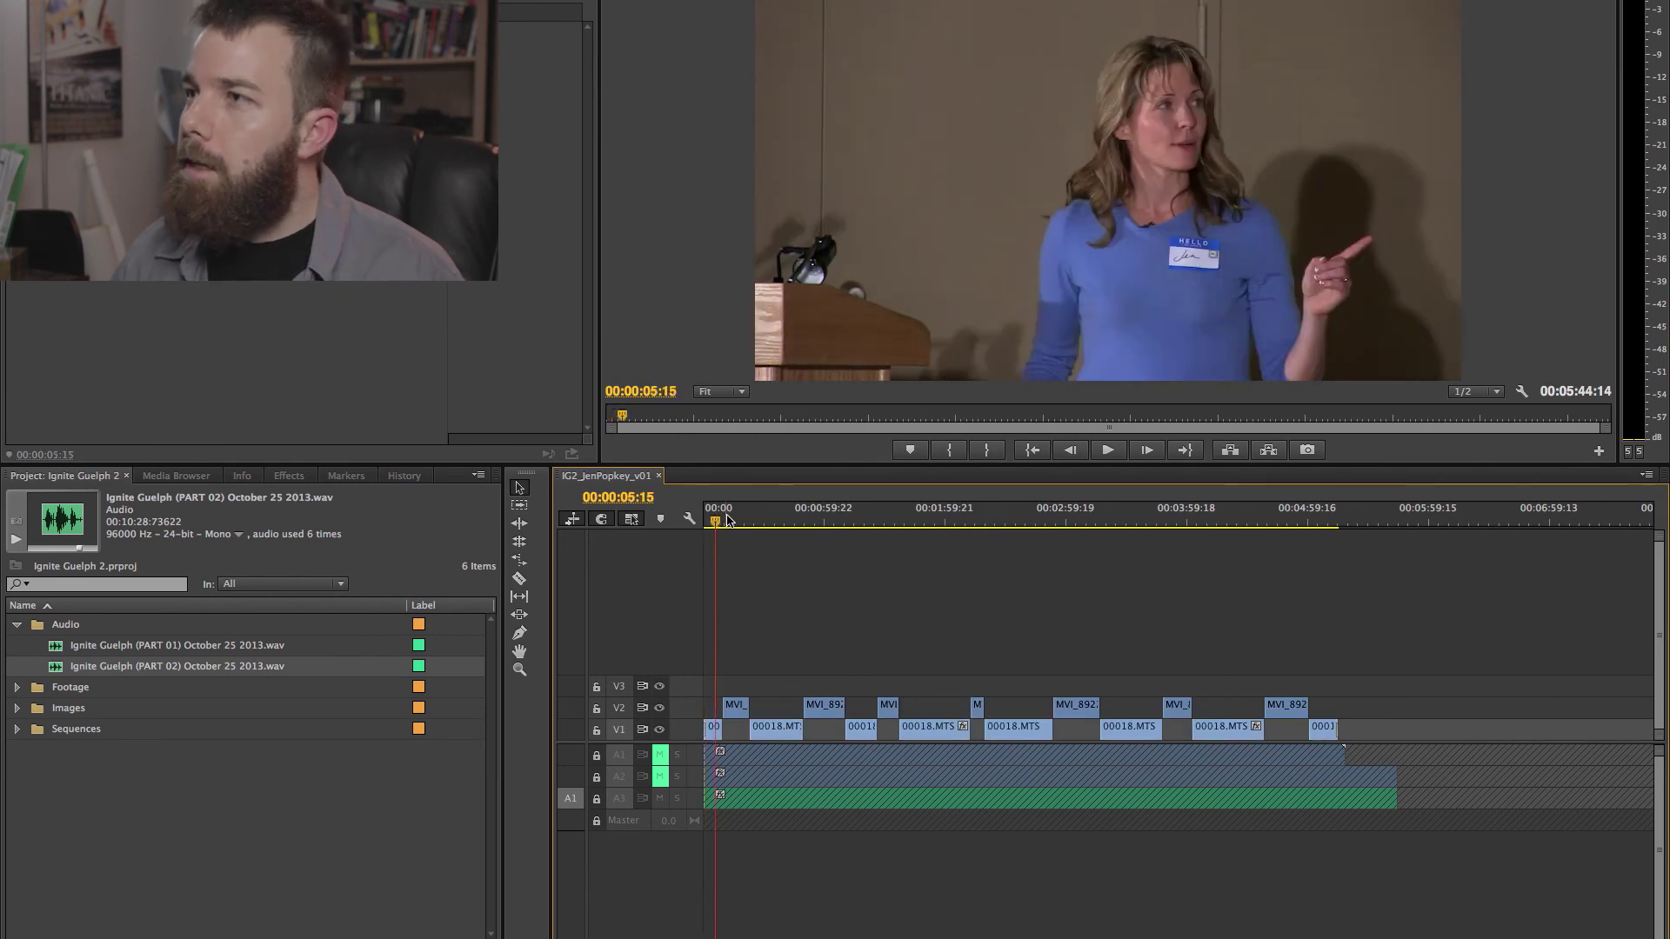
left_click_drag(729, 519, 865, 519)
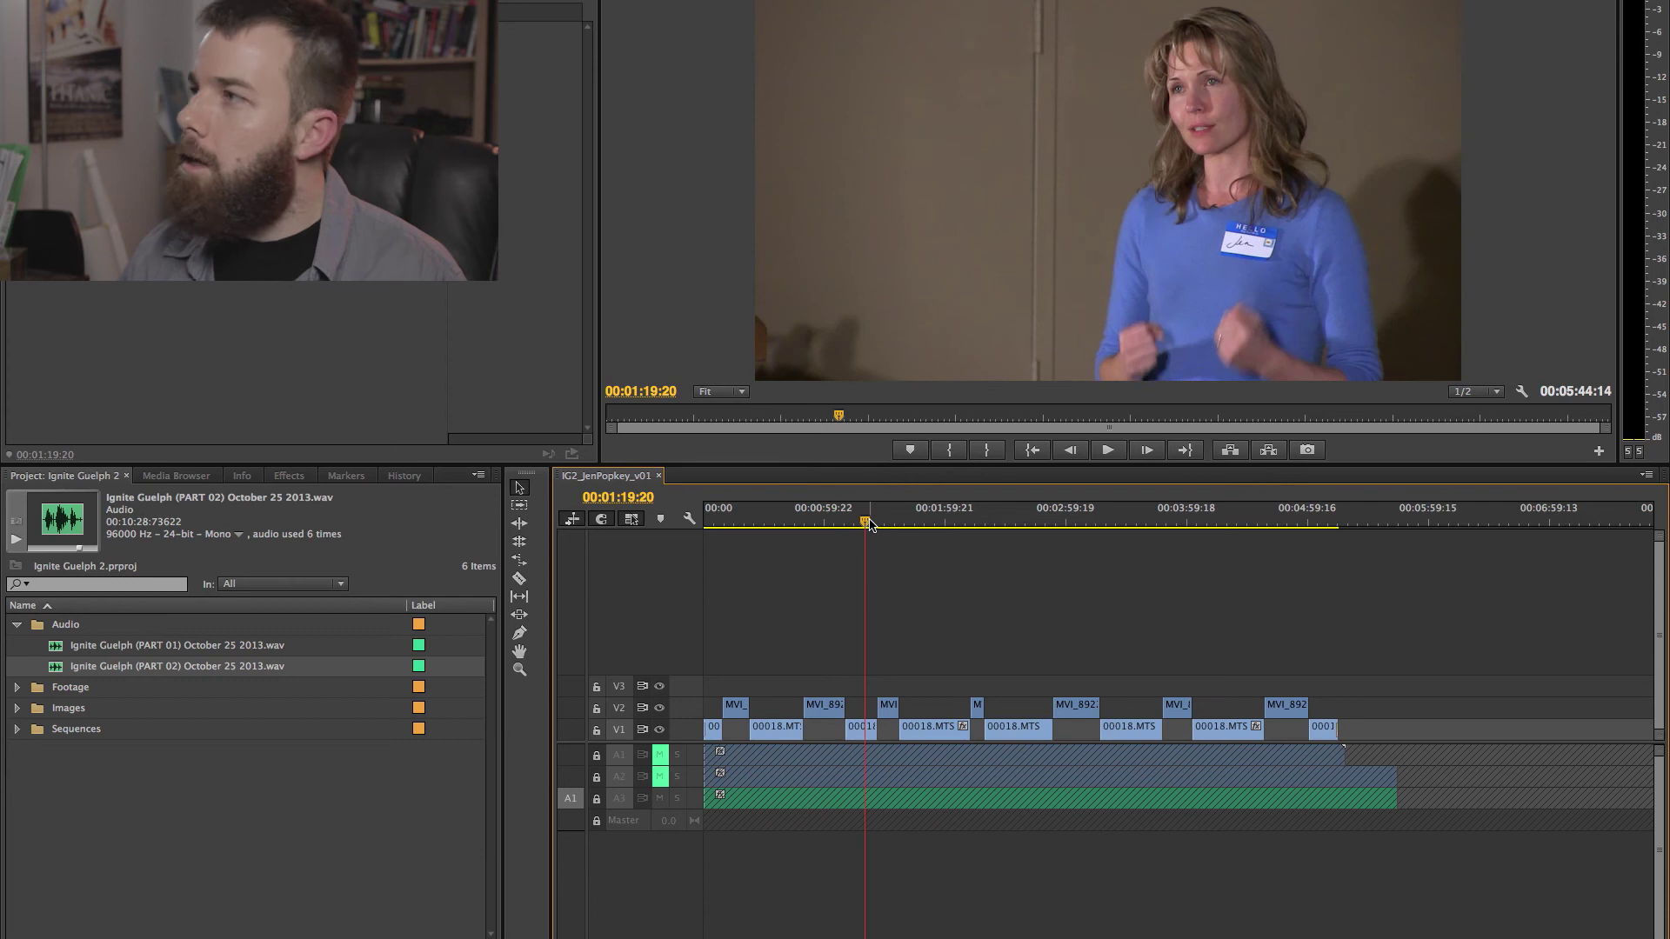
left_click(922, 522)
left_click_drag(929, 523, 970, 526)
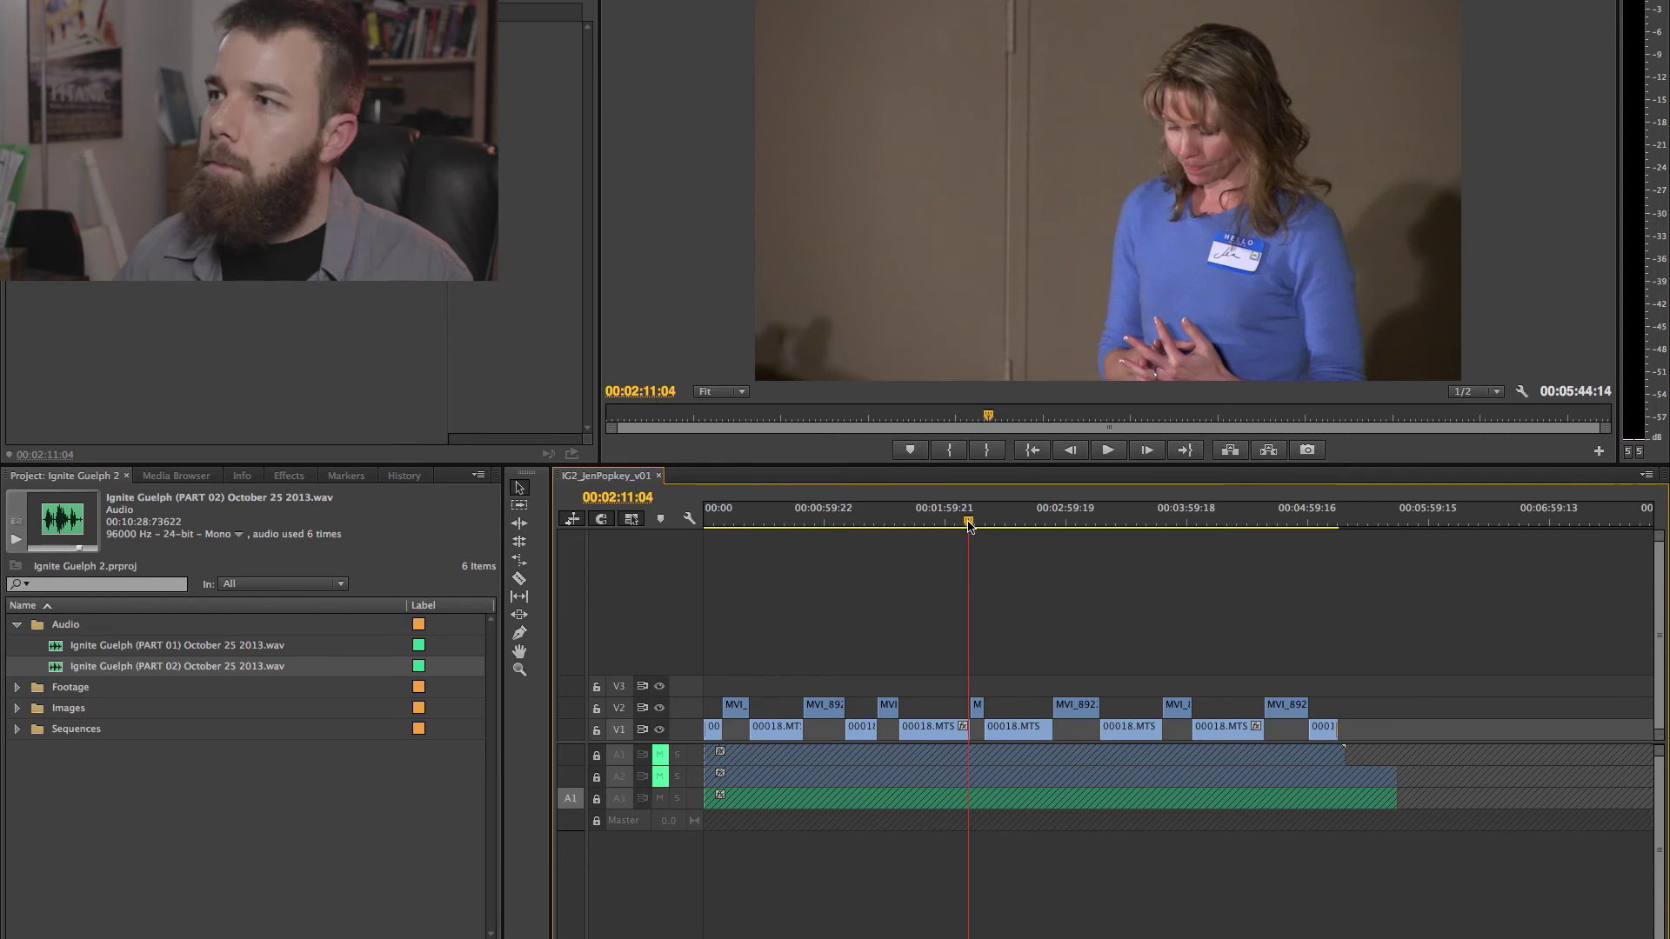
left_click_drag(970, 525, 959, 525)
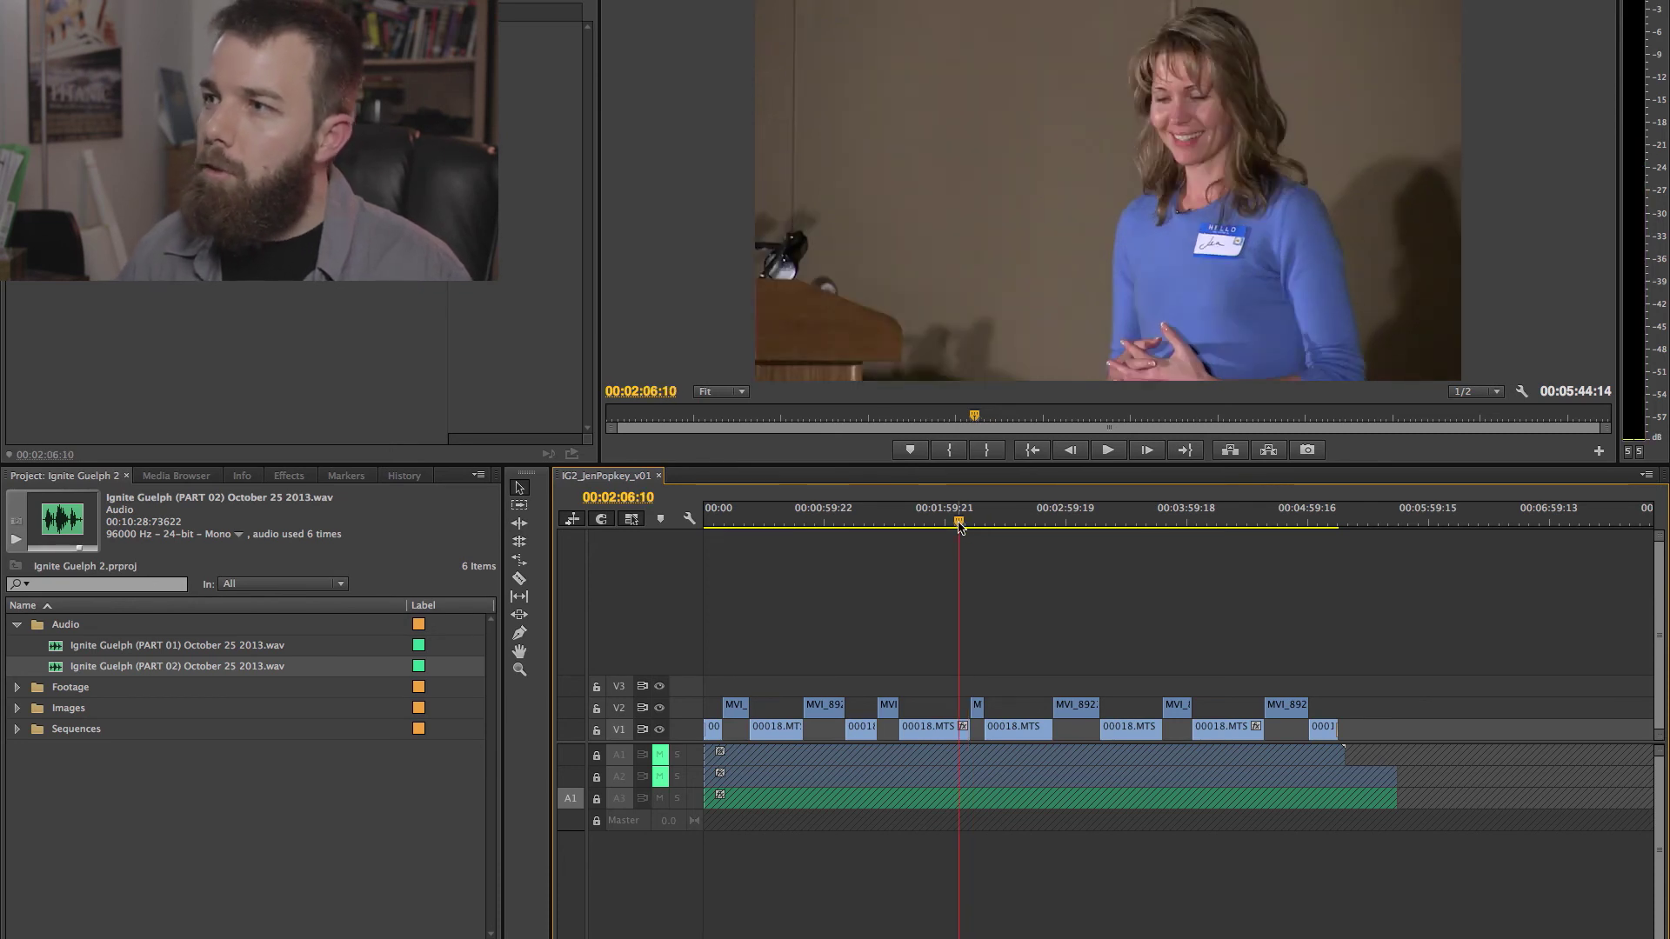
left_click_drag(962, 522, 975, 522)
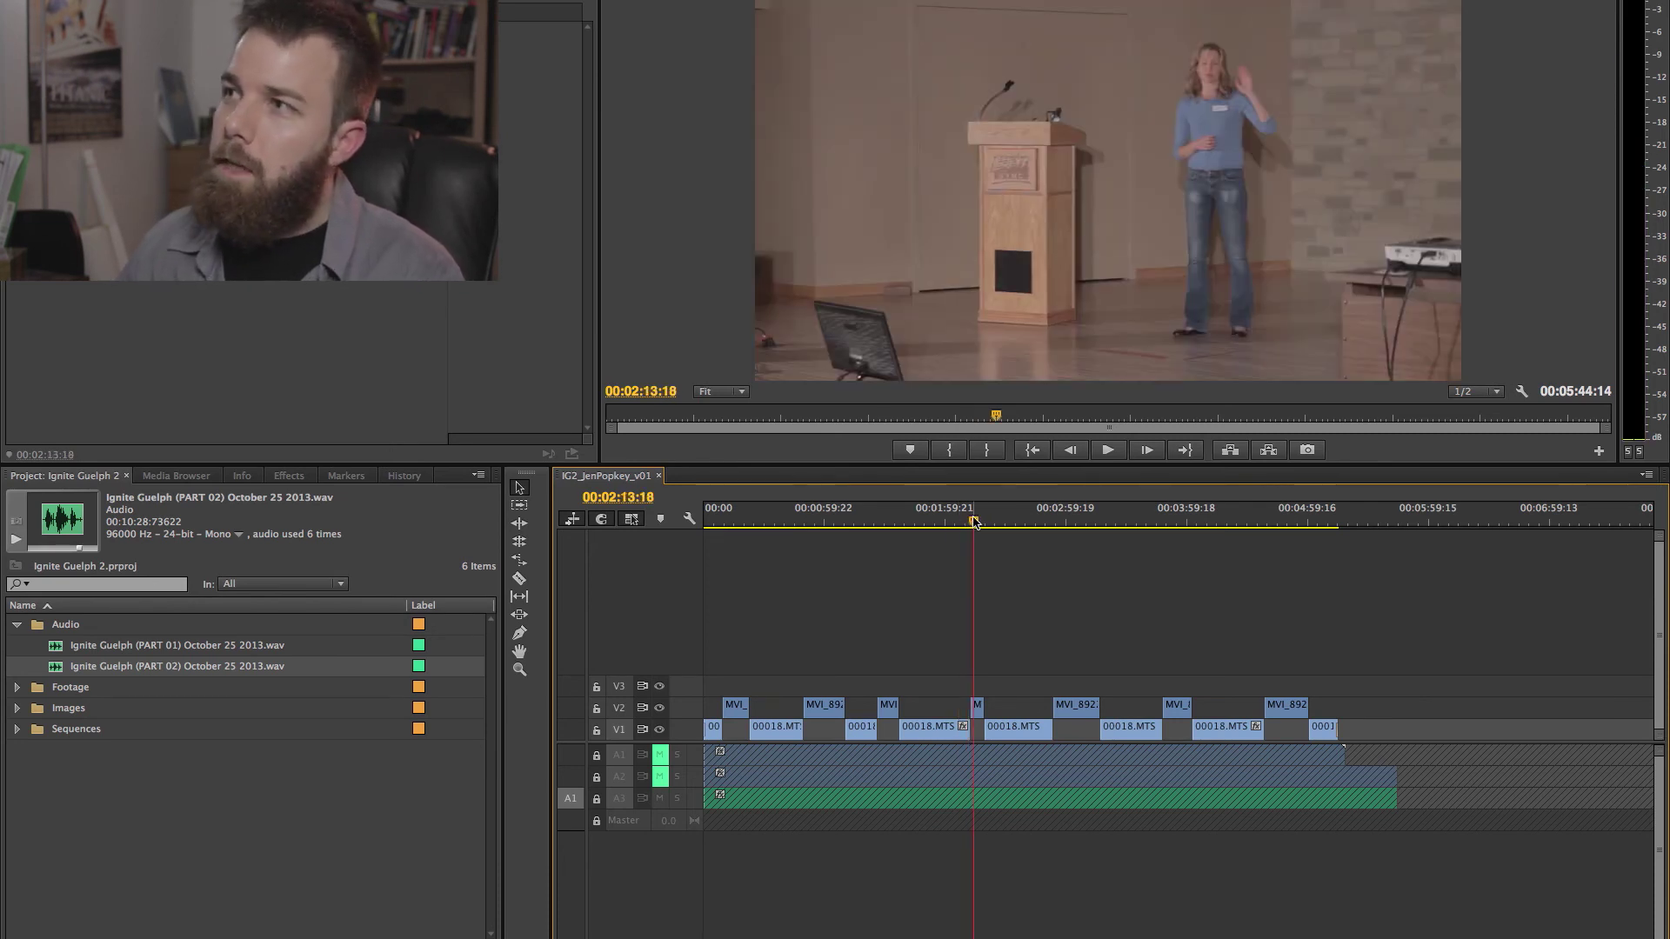
left_click_drag(975, 522, 980, 522)
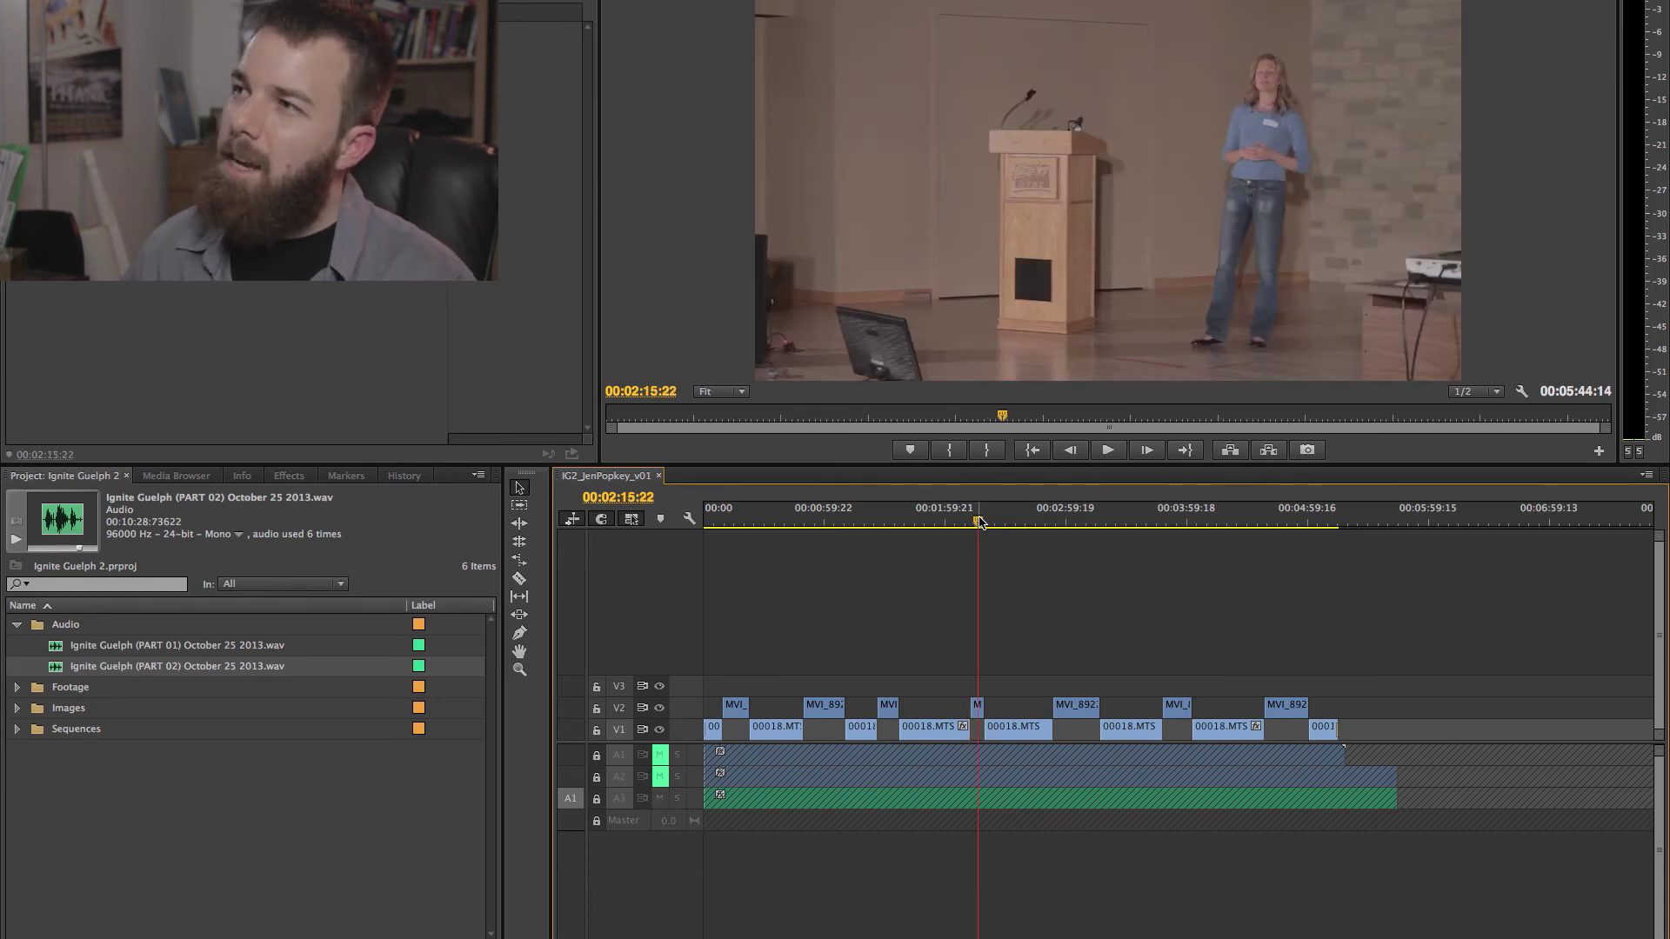
left_click_drag(981, 522, 1020, 520)
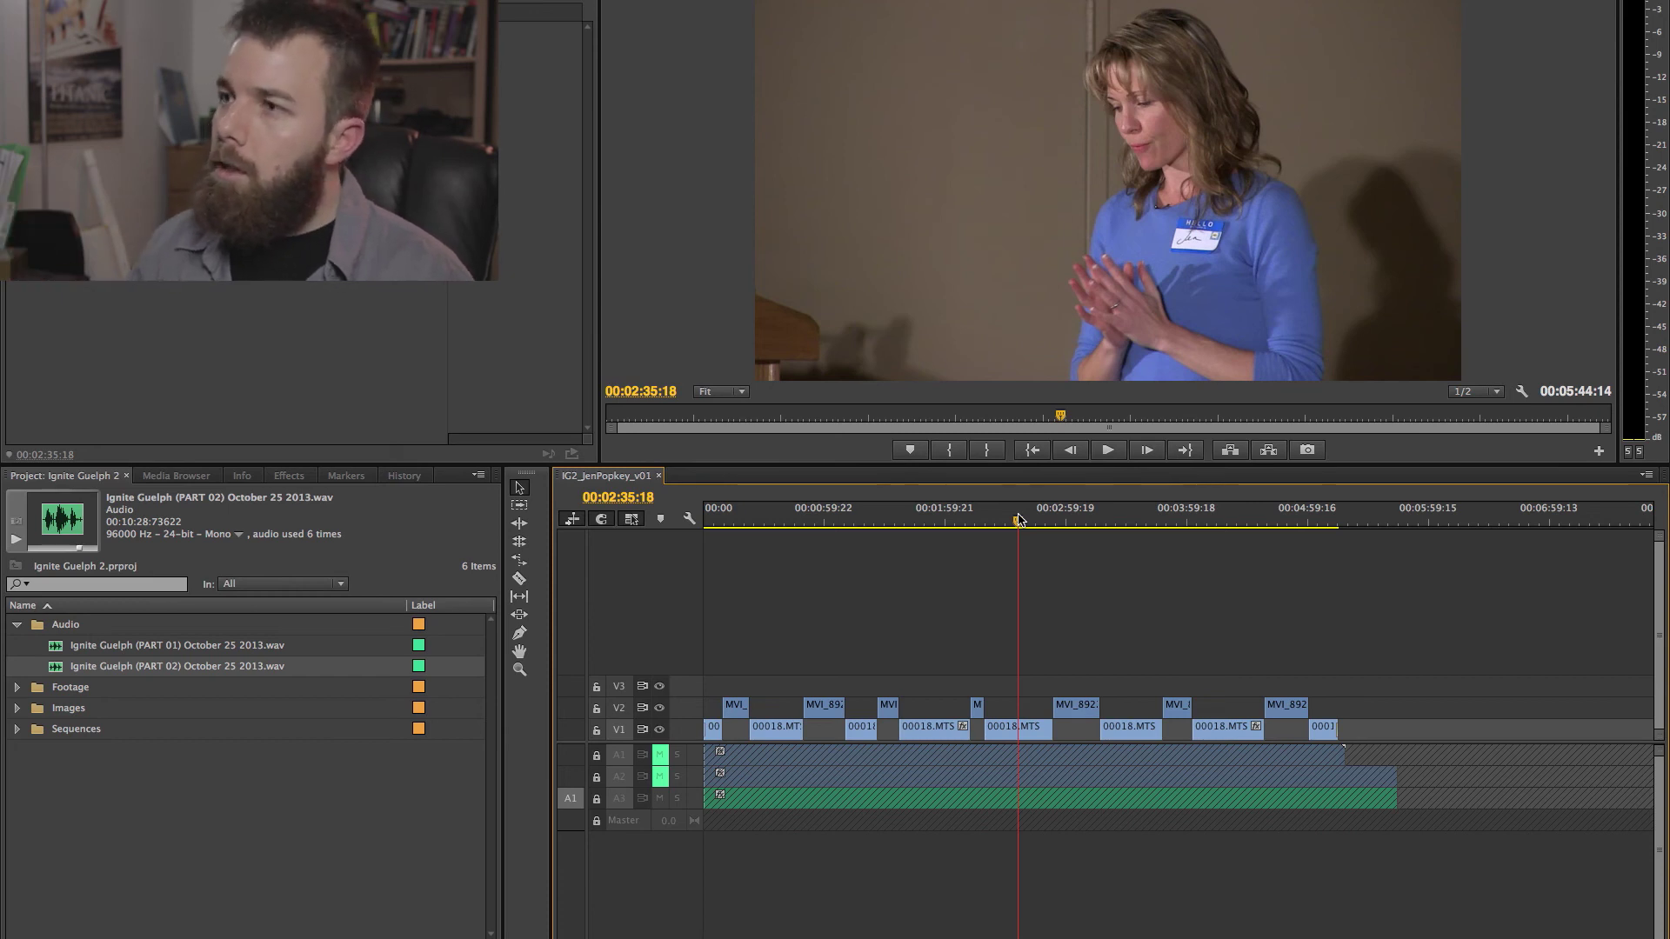
Return to the sequence start, preview the talk audio, then collapse Audio and expand the Images folder.
left_click_drag(1020, 519, 681, 522)
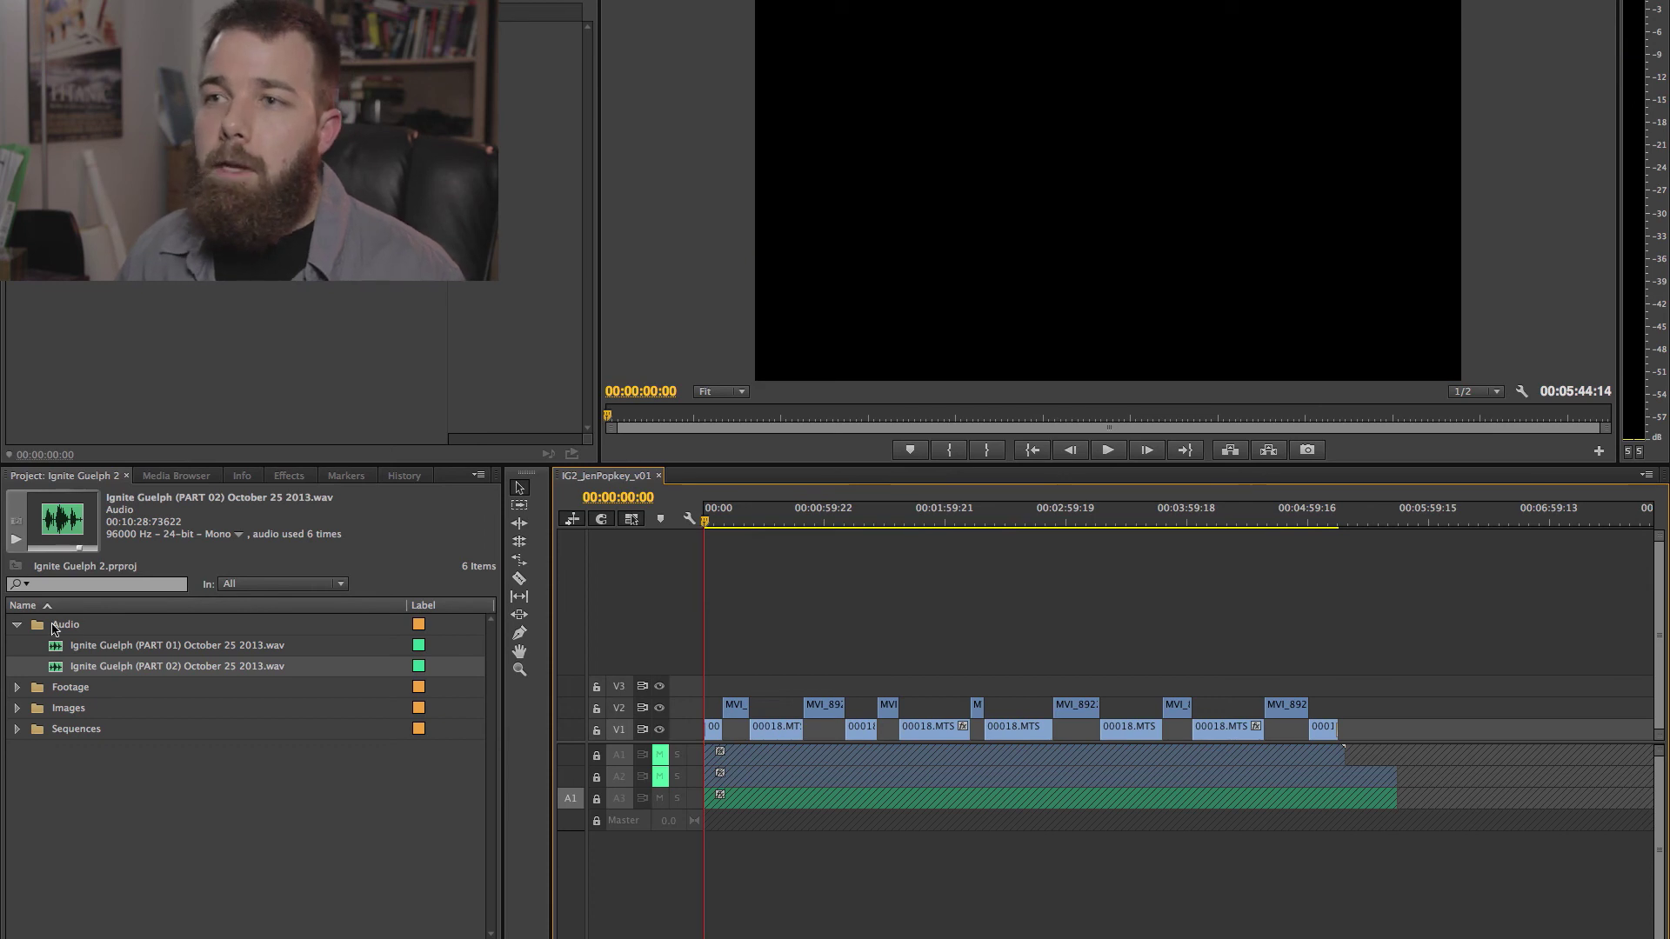
double_click(155, 648)
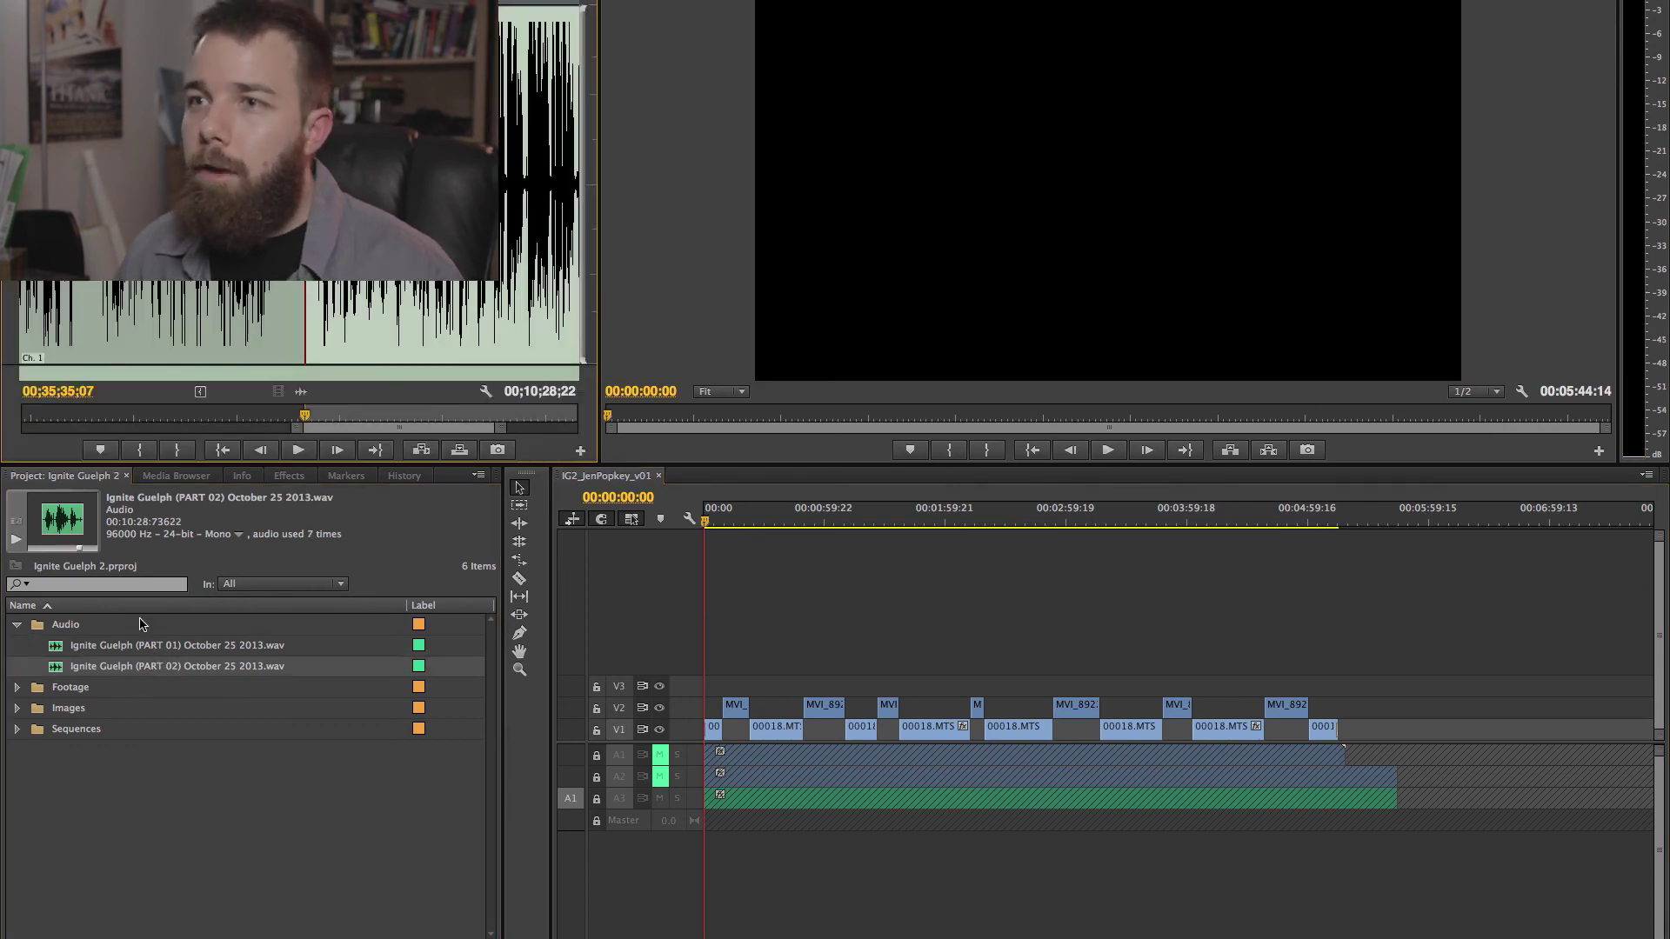
left_click(17, 625)
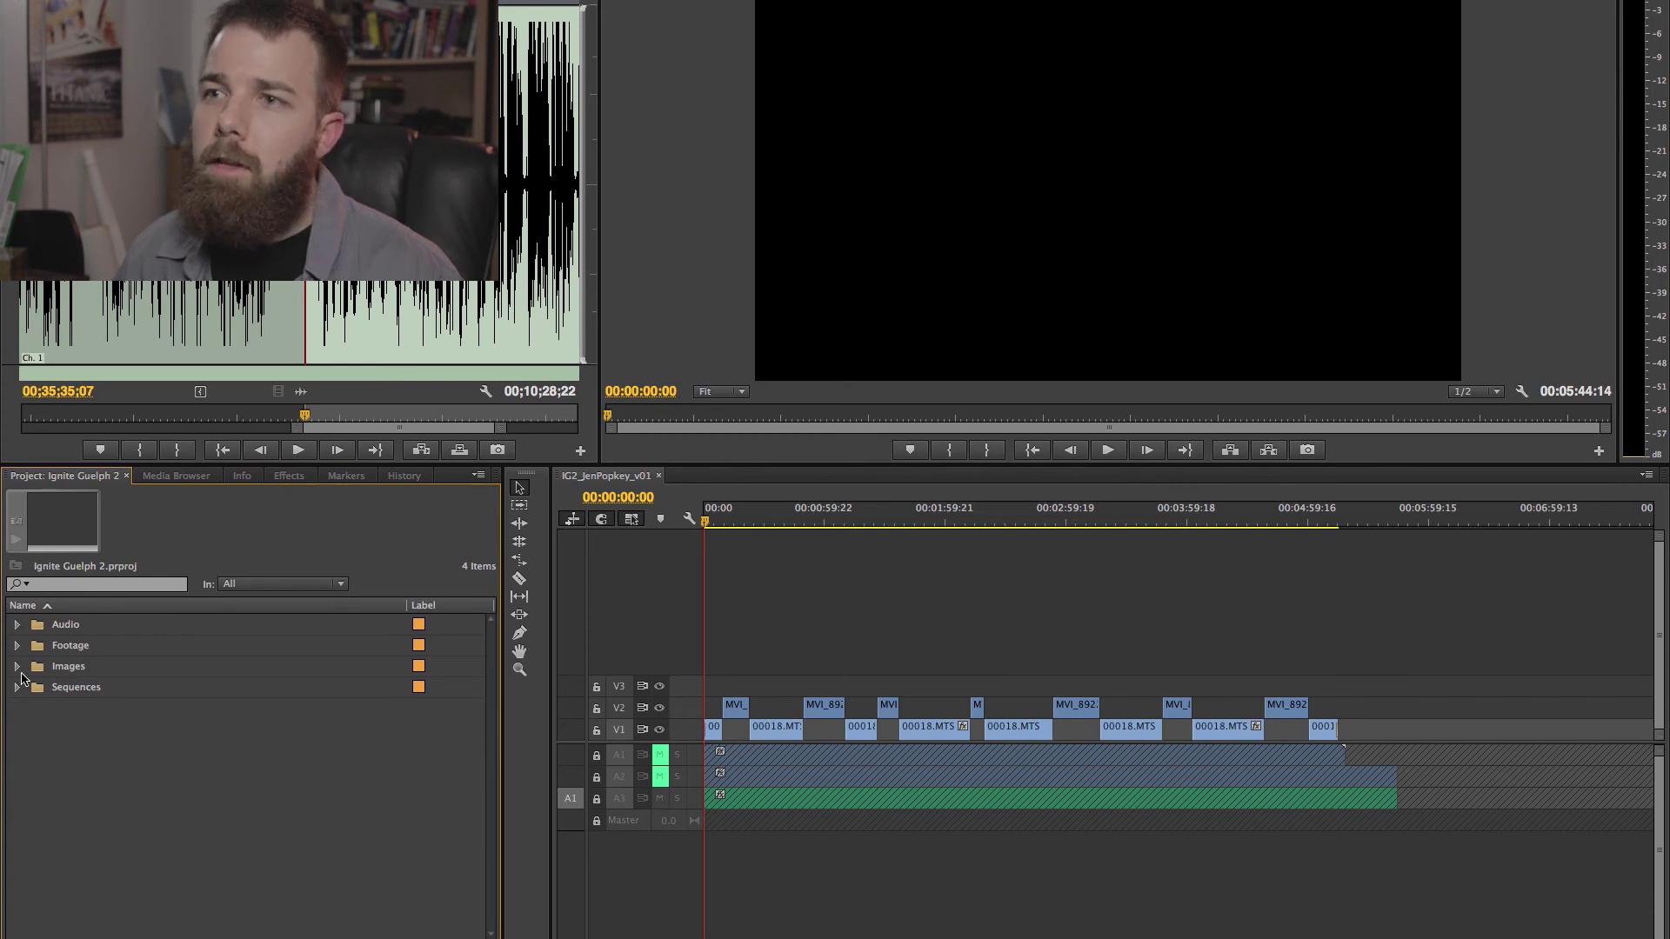
left_click(18, 668)
Expand the B slide folder and preview Slide111.jpg and Slide112.jpg to find the talk's start.
left_click(36, 708)
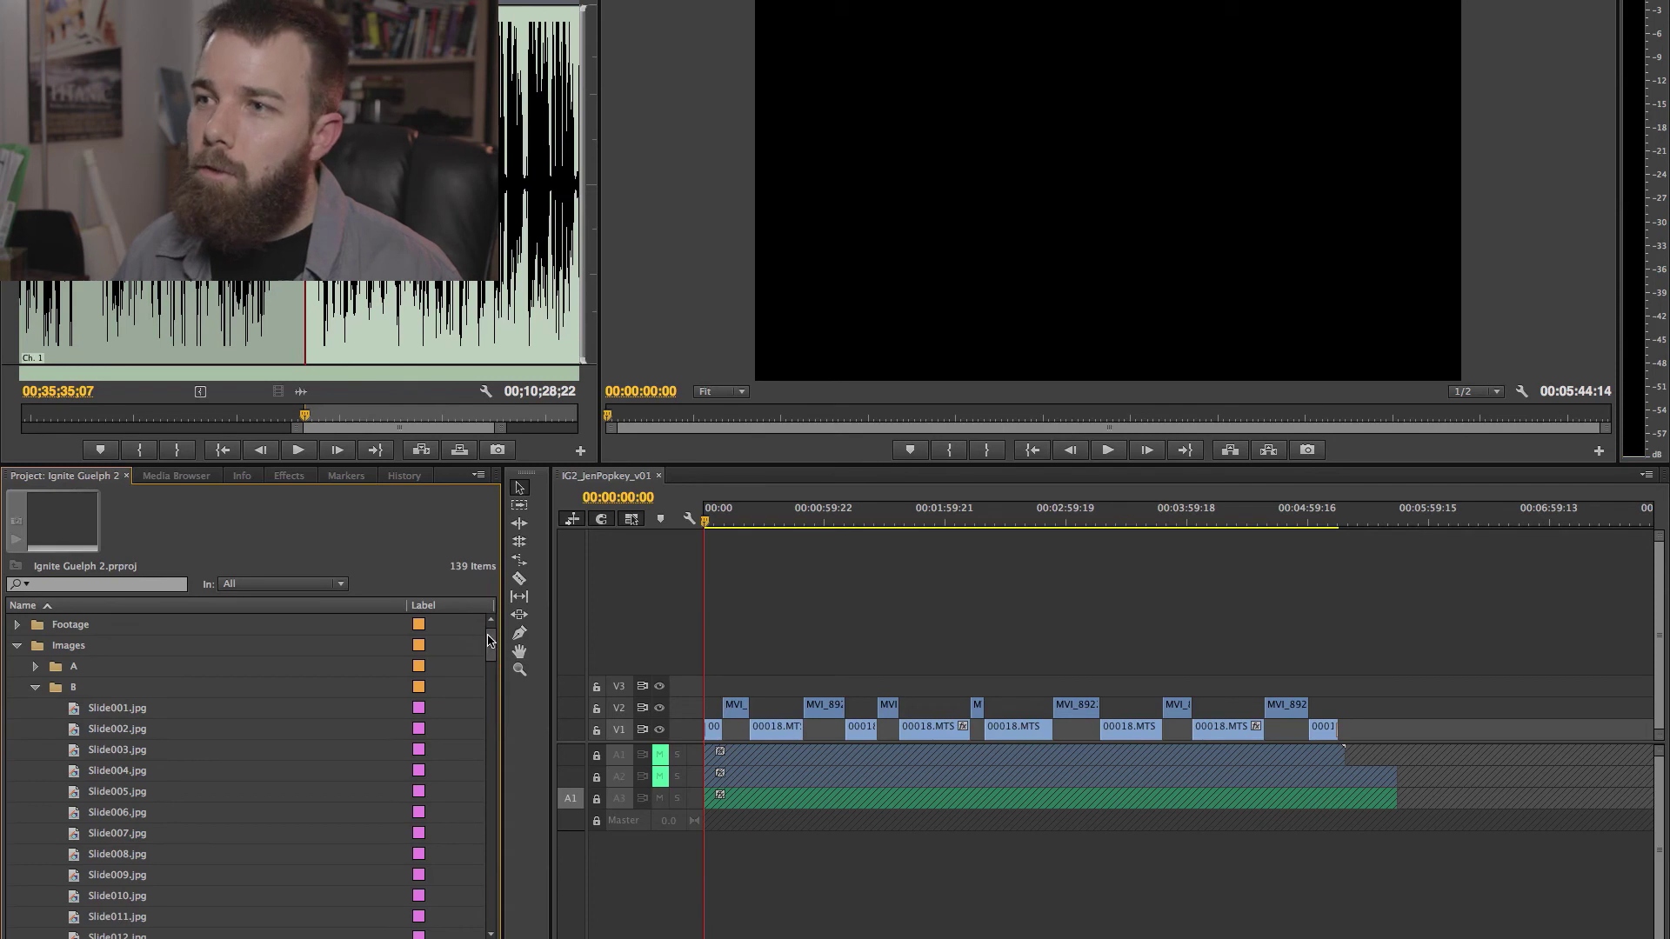
left_click_drag(491, 639, 492, 922)
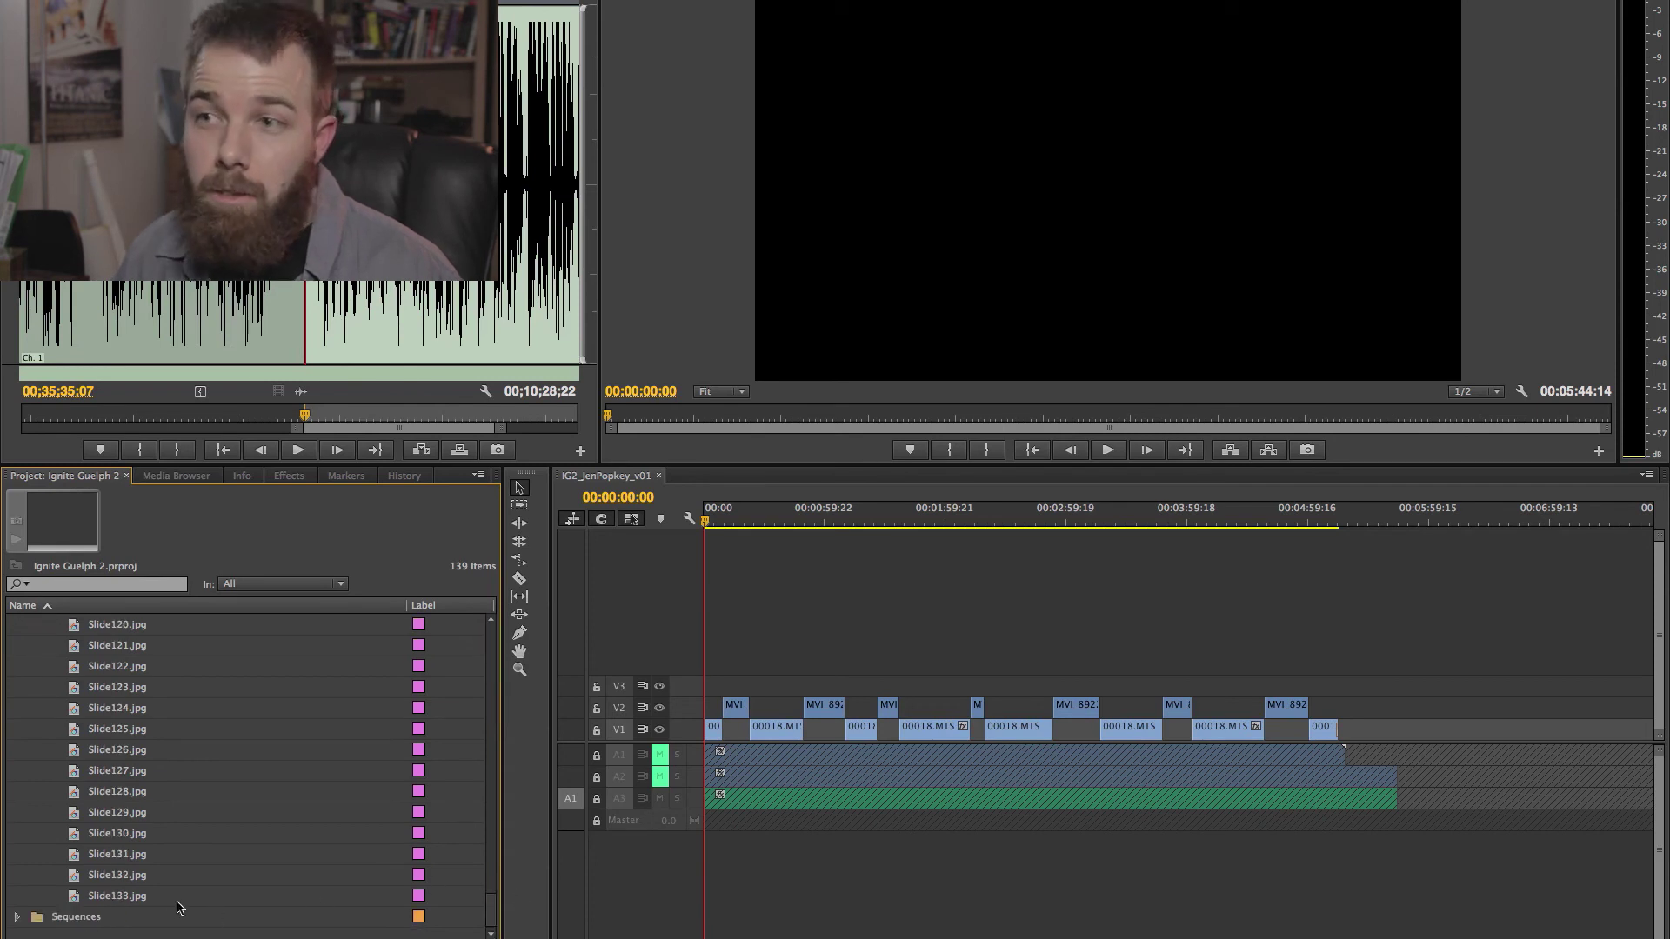
left_click(136, 895)
scroll(157, 835, "up", 5)
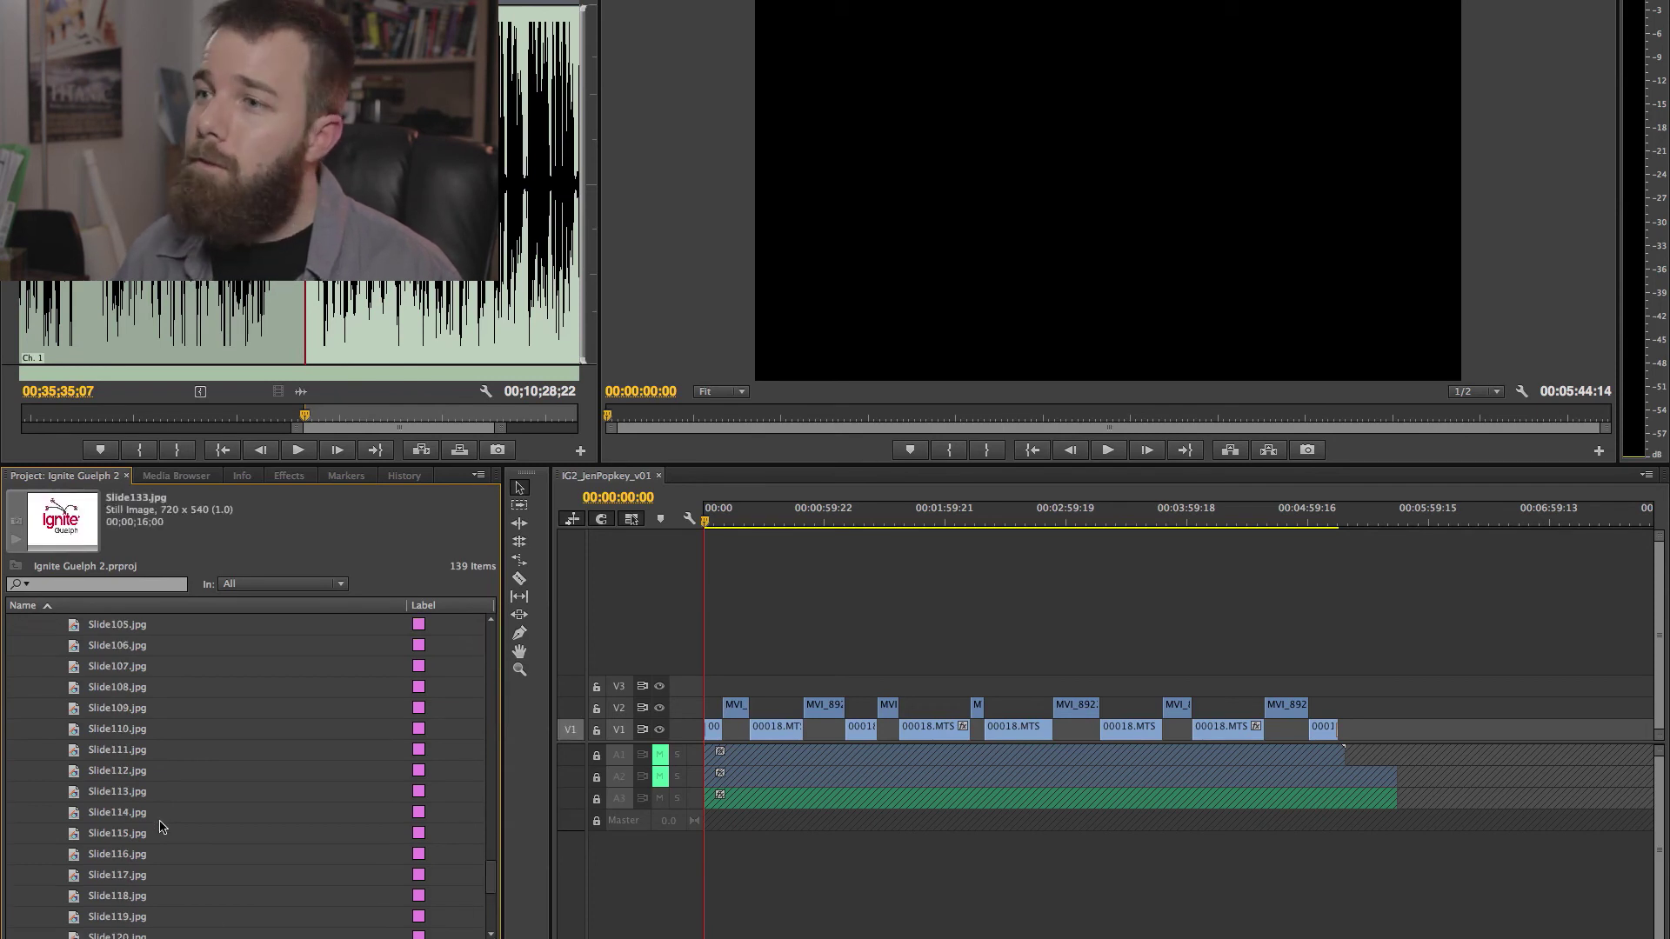
scroll(160, 827, "down", 1)
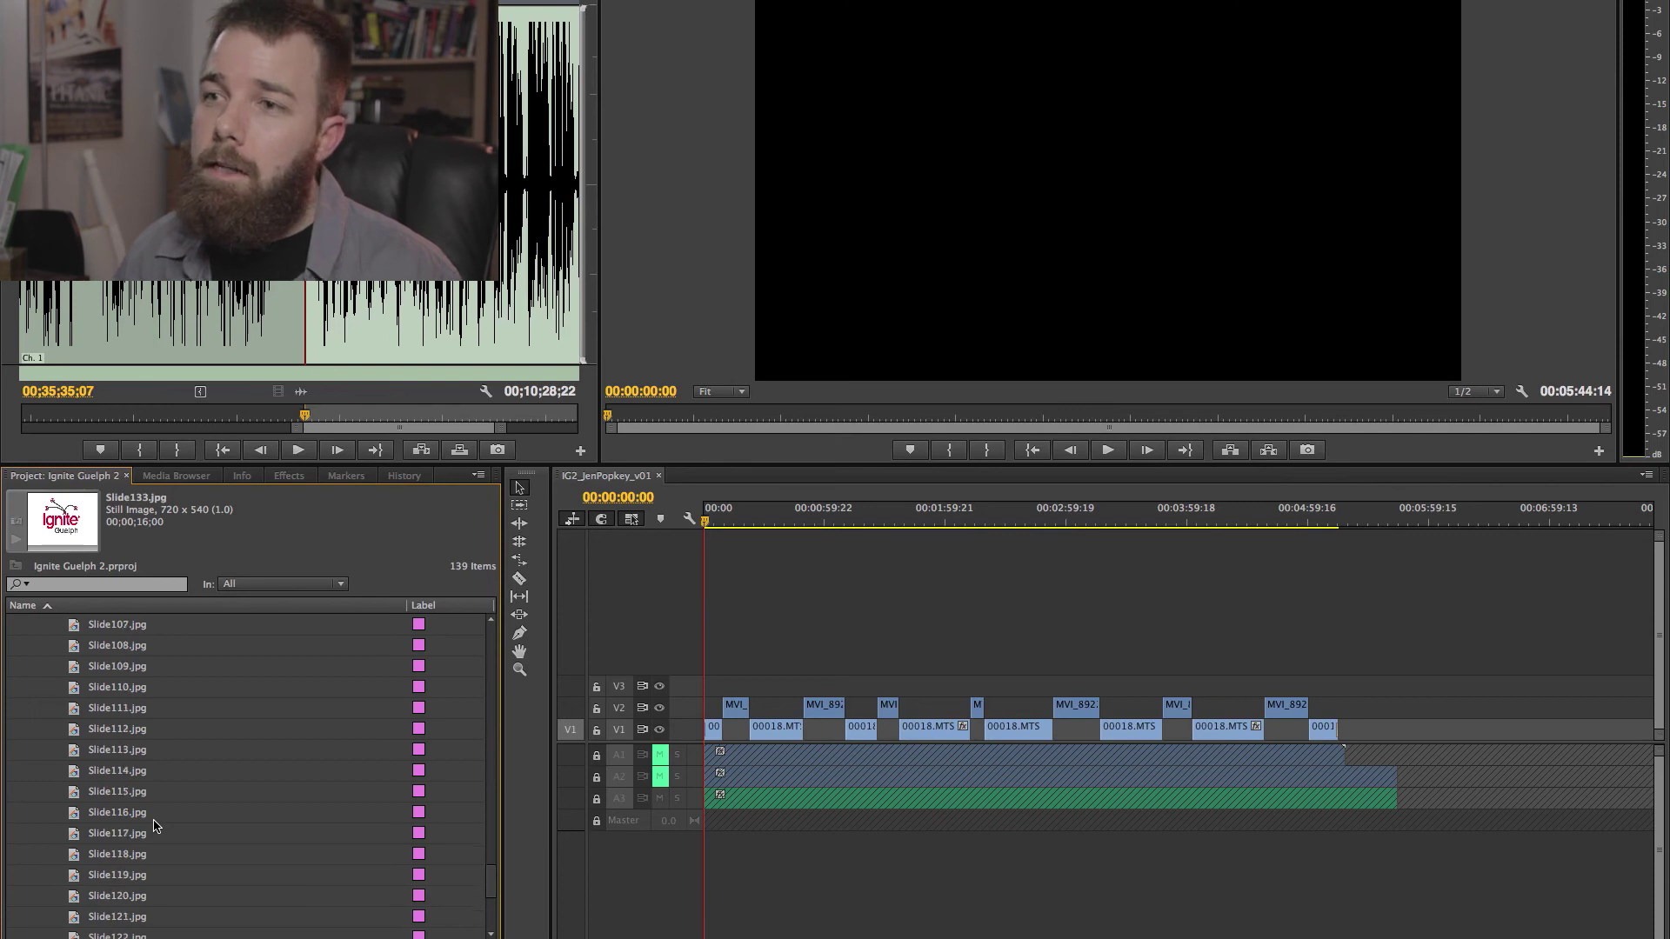
double_click(137, 754)
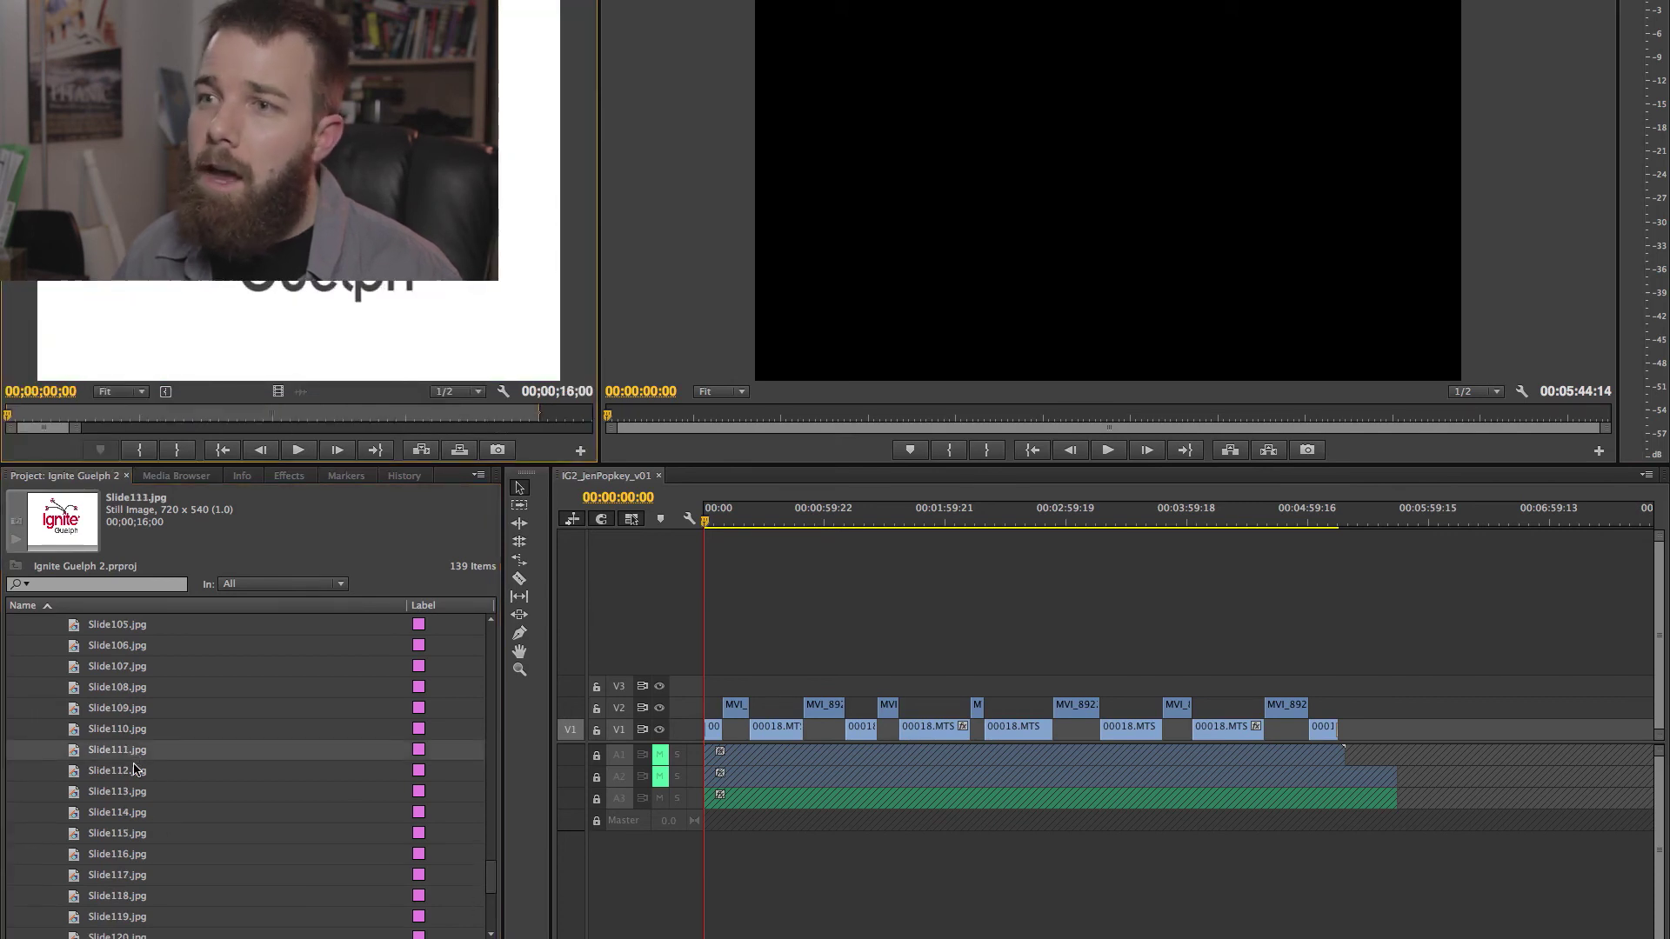
double_click(137, 770)
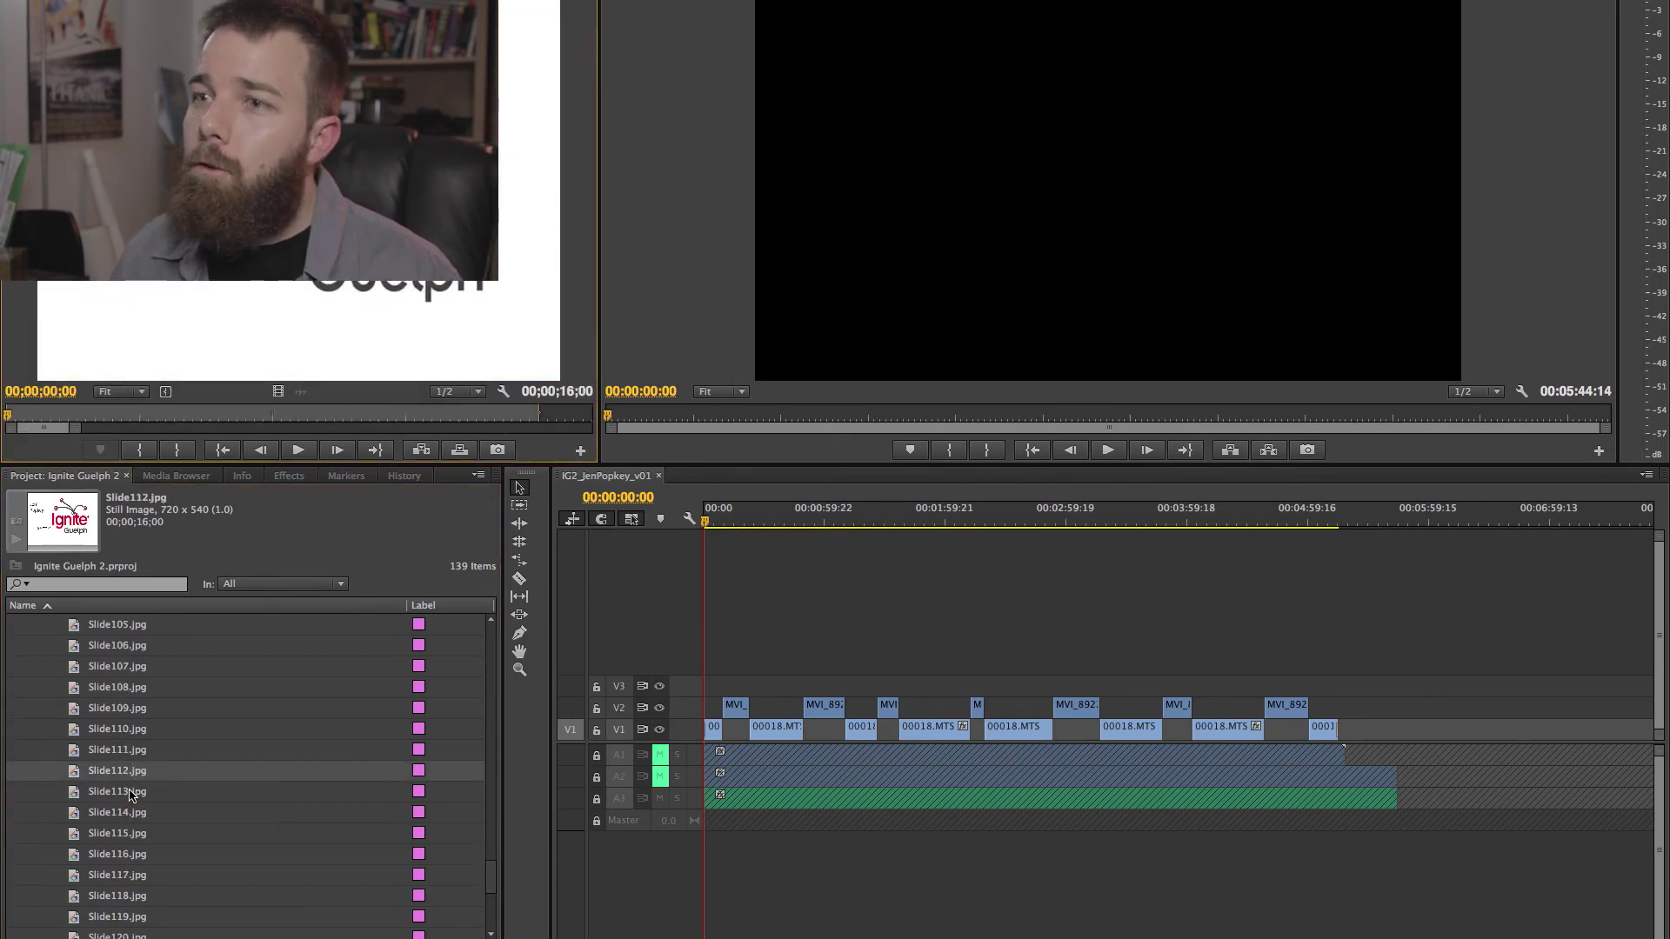
Select the 20-slide range Slide113.jpg through Slide132.jpg.
left_click(130, 793)
scroll(235, 878, "down", 5)
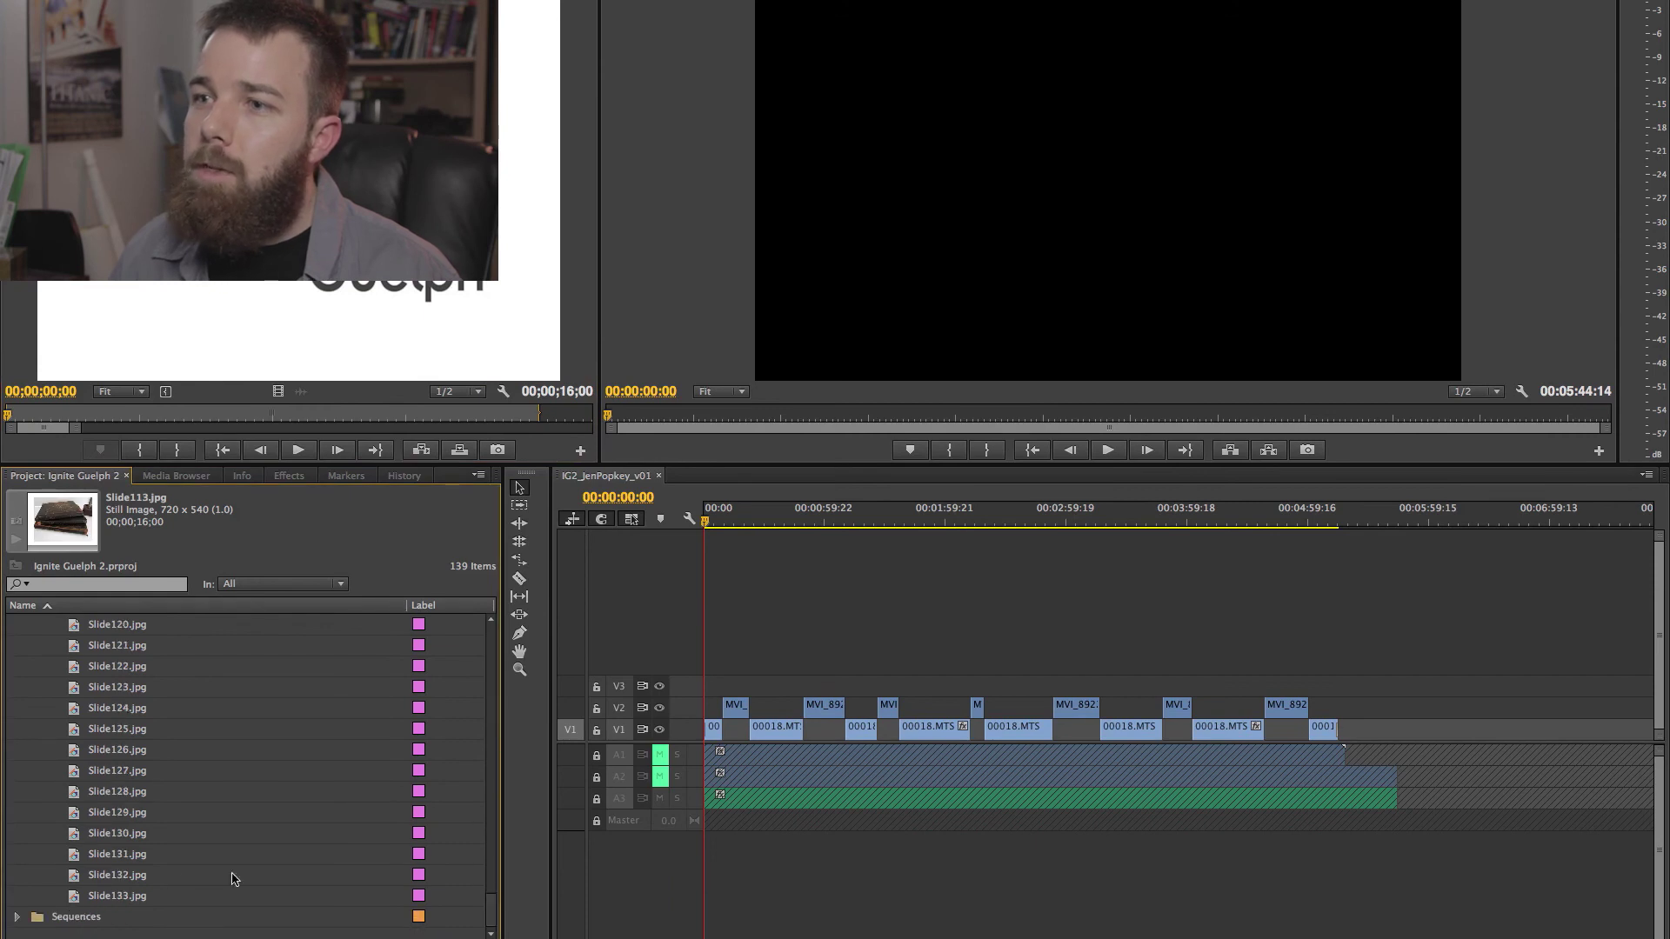
double_click(107, 898)
left_click(112, 875)
scroll(224, 875, "up", 5)
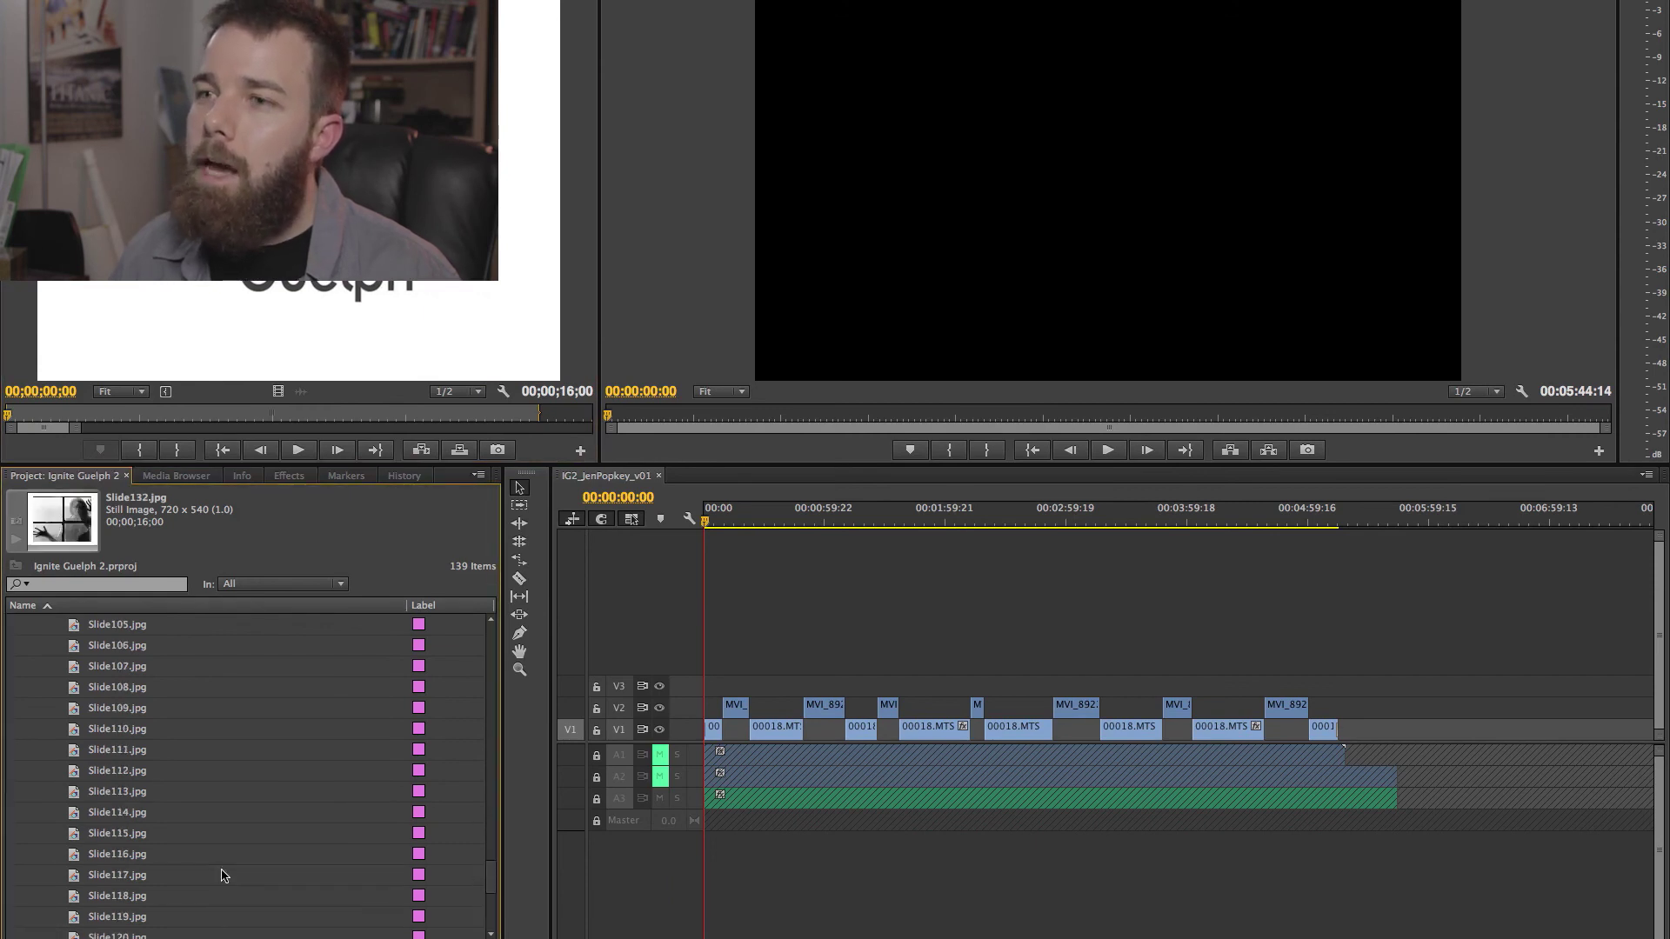
left_click(132, 793, "shift")
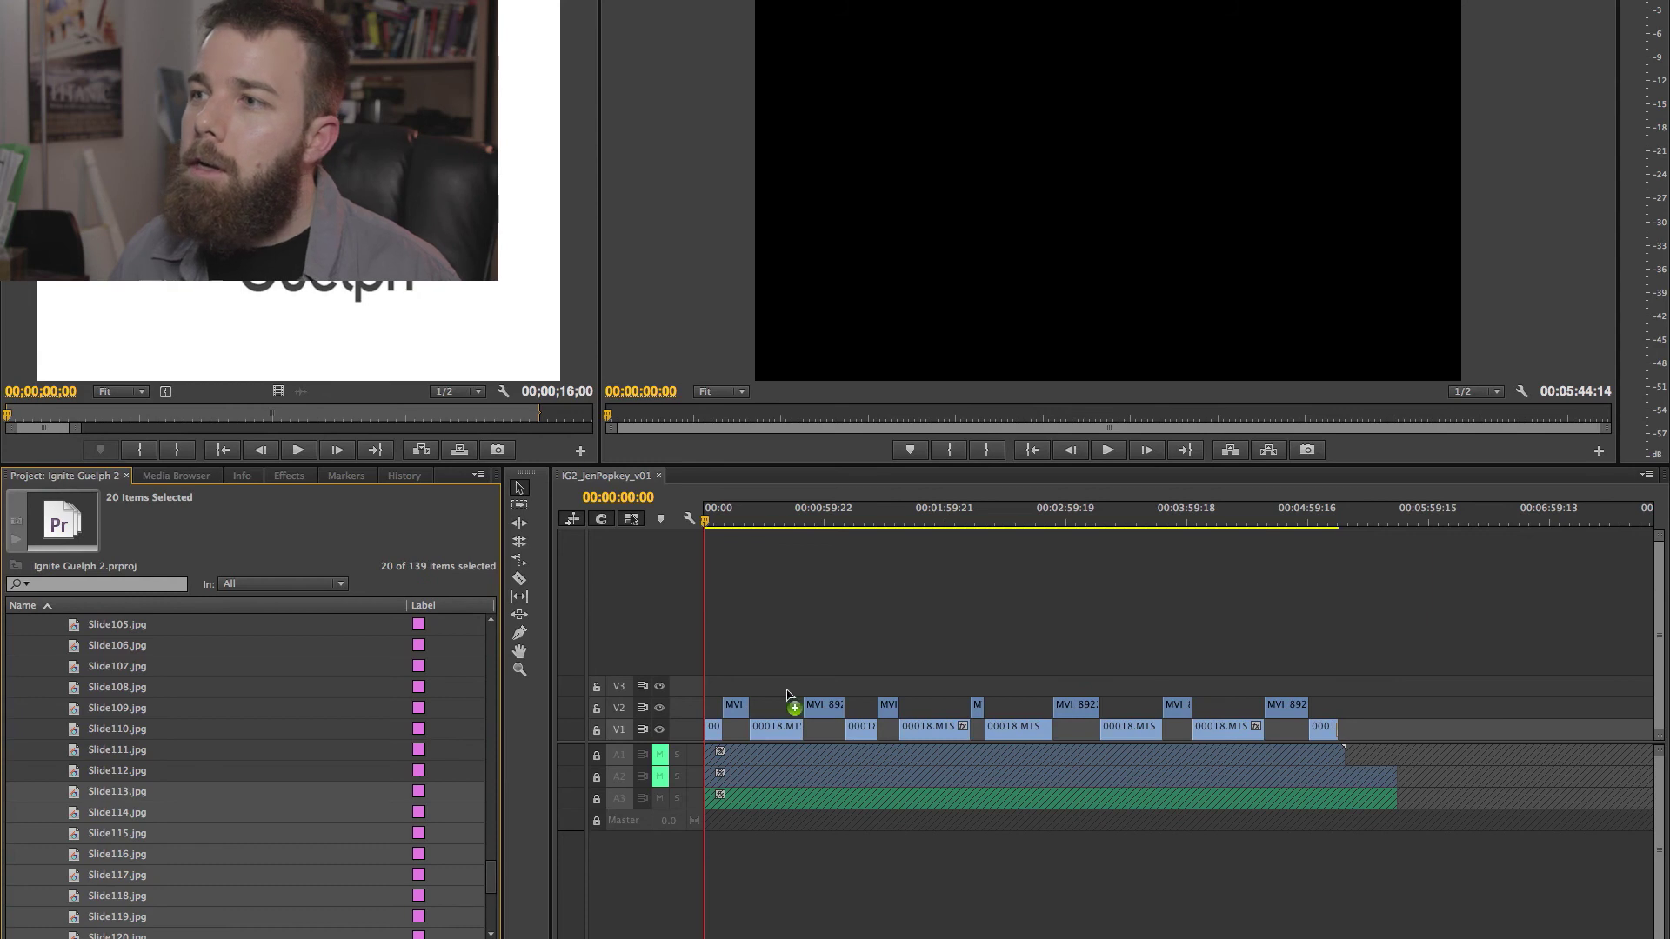
Place the 20 slides on track V3 from the start and add default cross dissolves between them.
left_click_drag(788, 696, 723, 687)
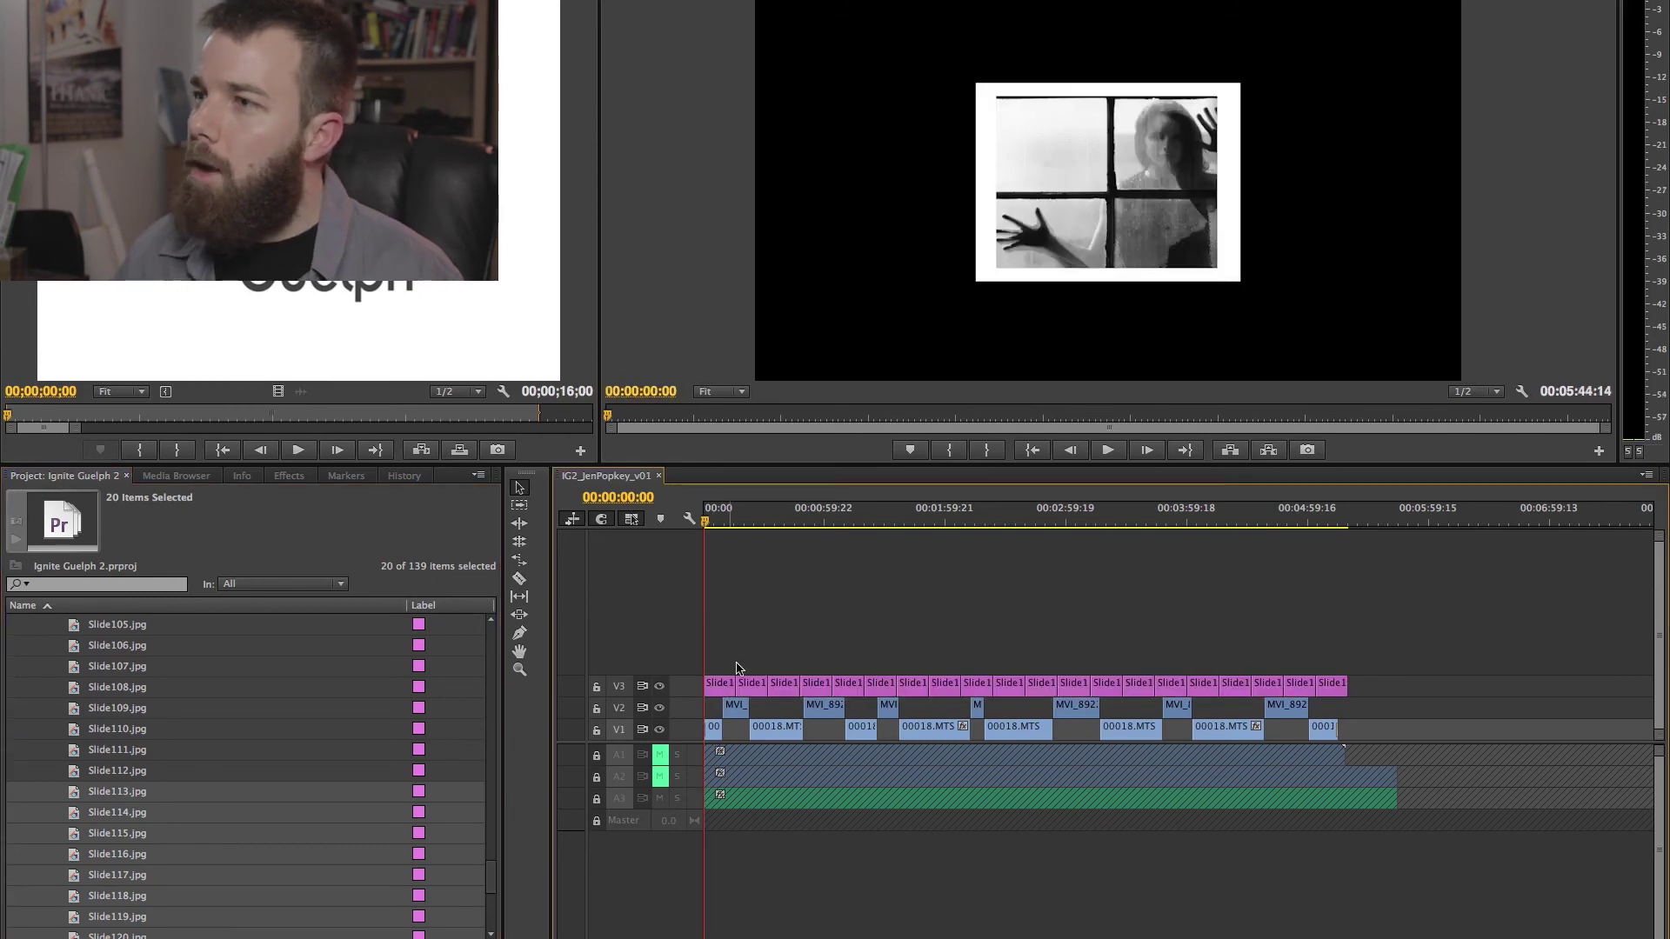
right_click(710, 687)
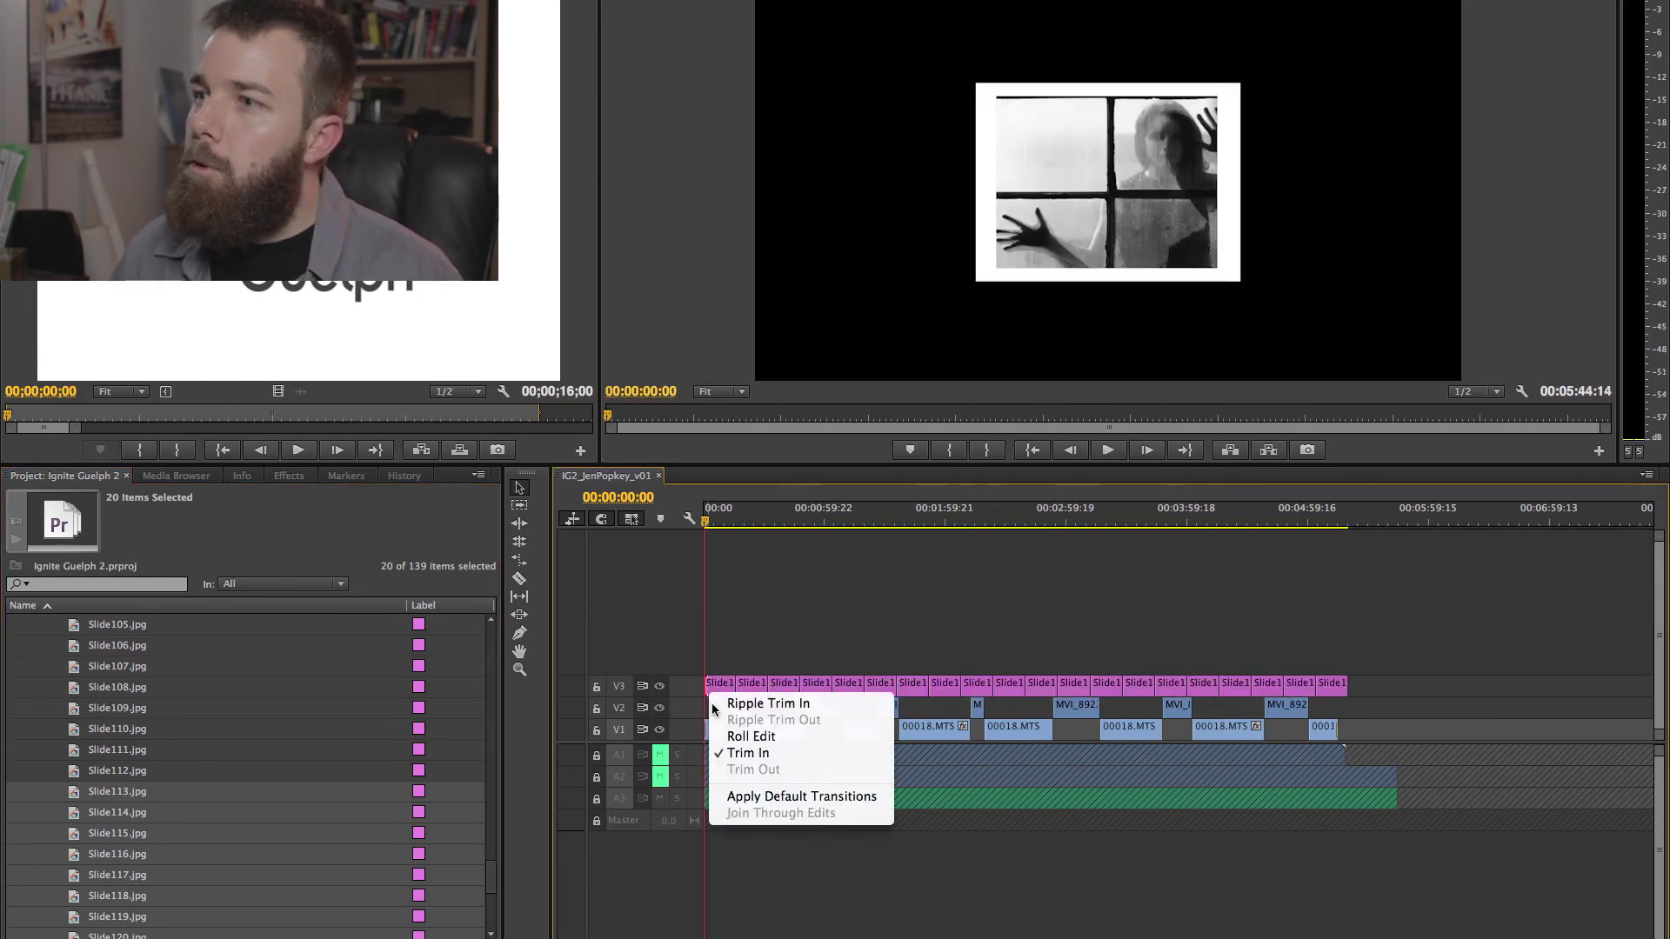
left_click(753, 795)
right_click(1362, 685)
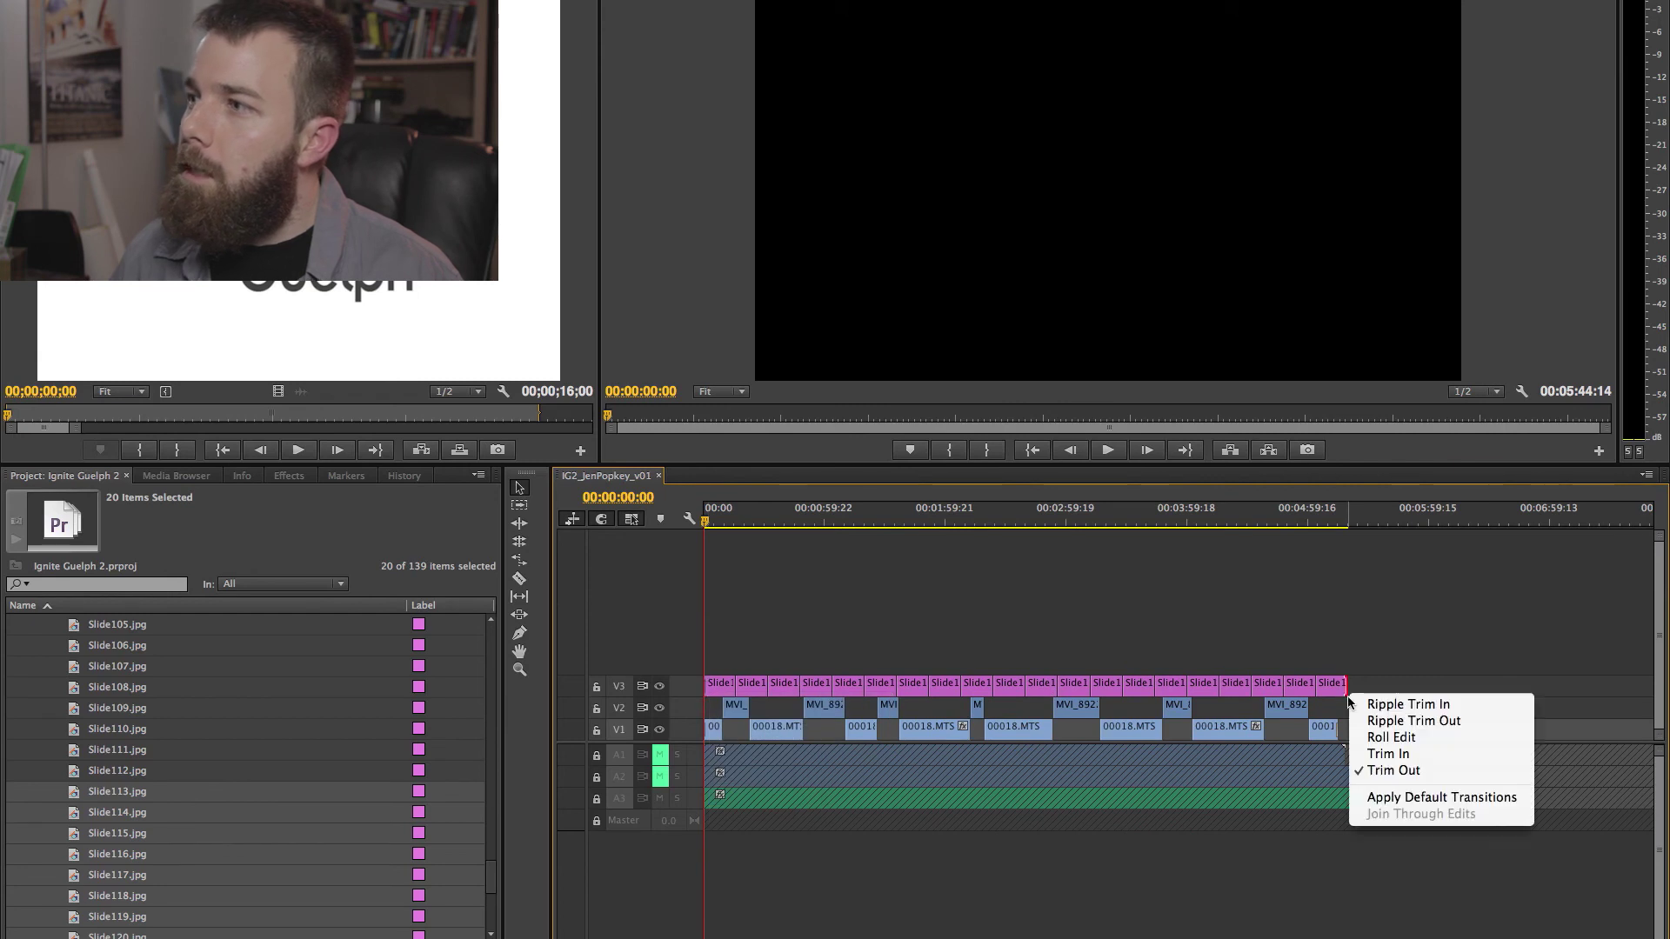
left_click(1391, 793)
Trim the last V3 slide to end with the talk video, then return to the full-sequence view.
left_click(1323, 522)
left_click_drag(1323, 521, 1341, 522)
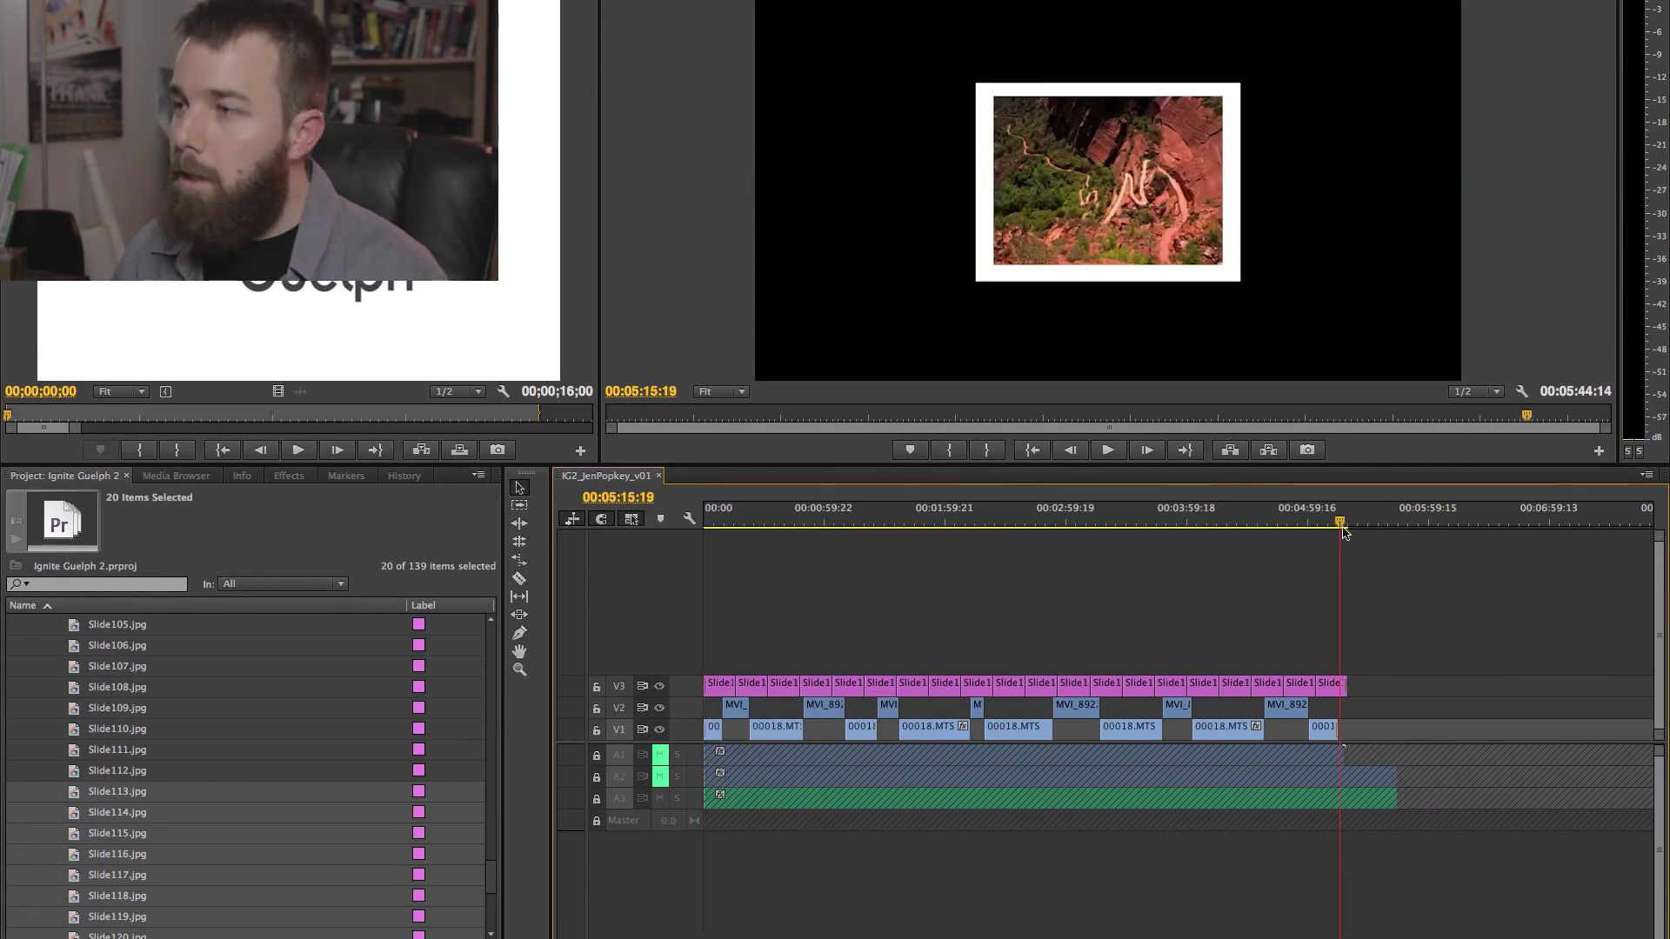
key("equal")
key("equal")
key("equal")
key("equal")
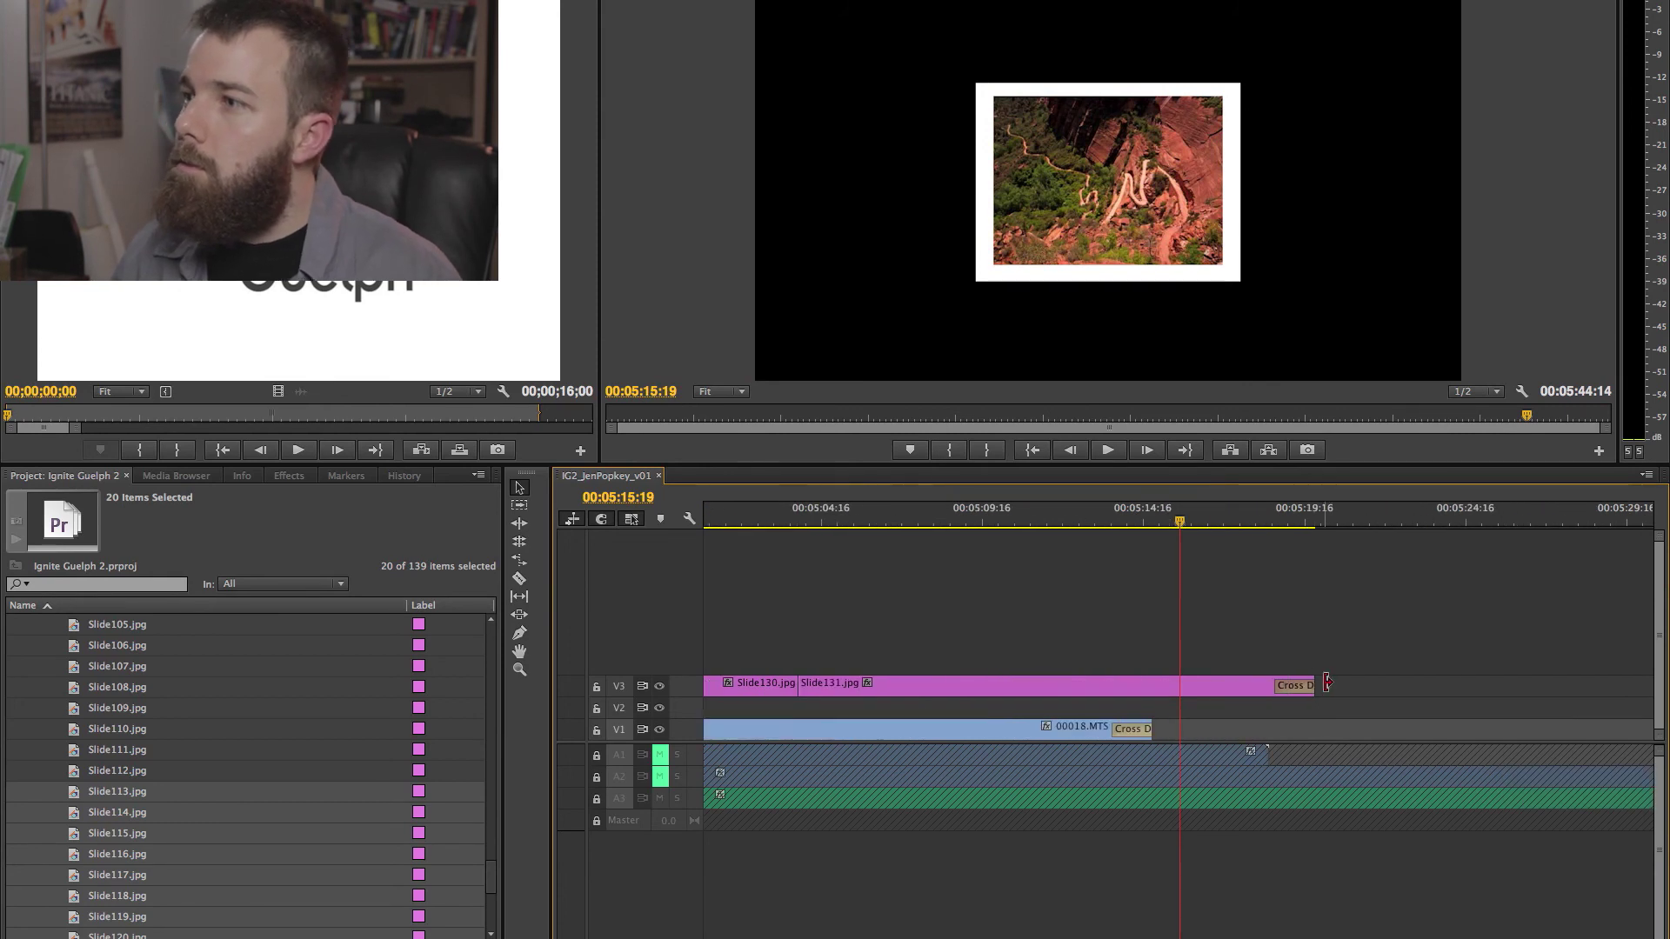
left_click_drag(1327, 683, 1088, 686)
mouse_move(1027, 521)
left_mouse_down()
mouse_move(1065, 523)
mouse_move(1003, 522)
left_mouse_up()
key("Home")
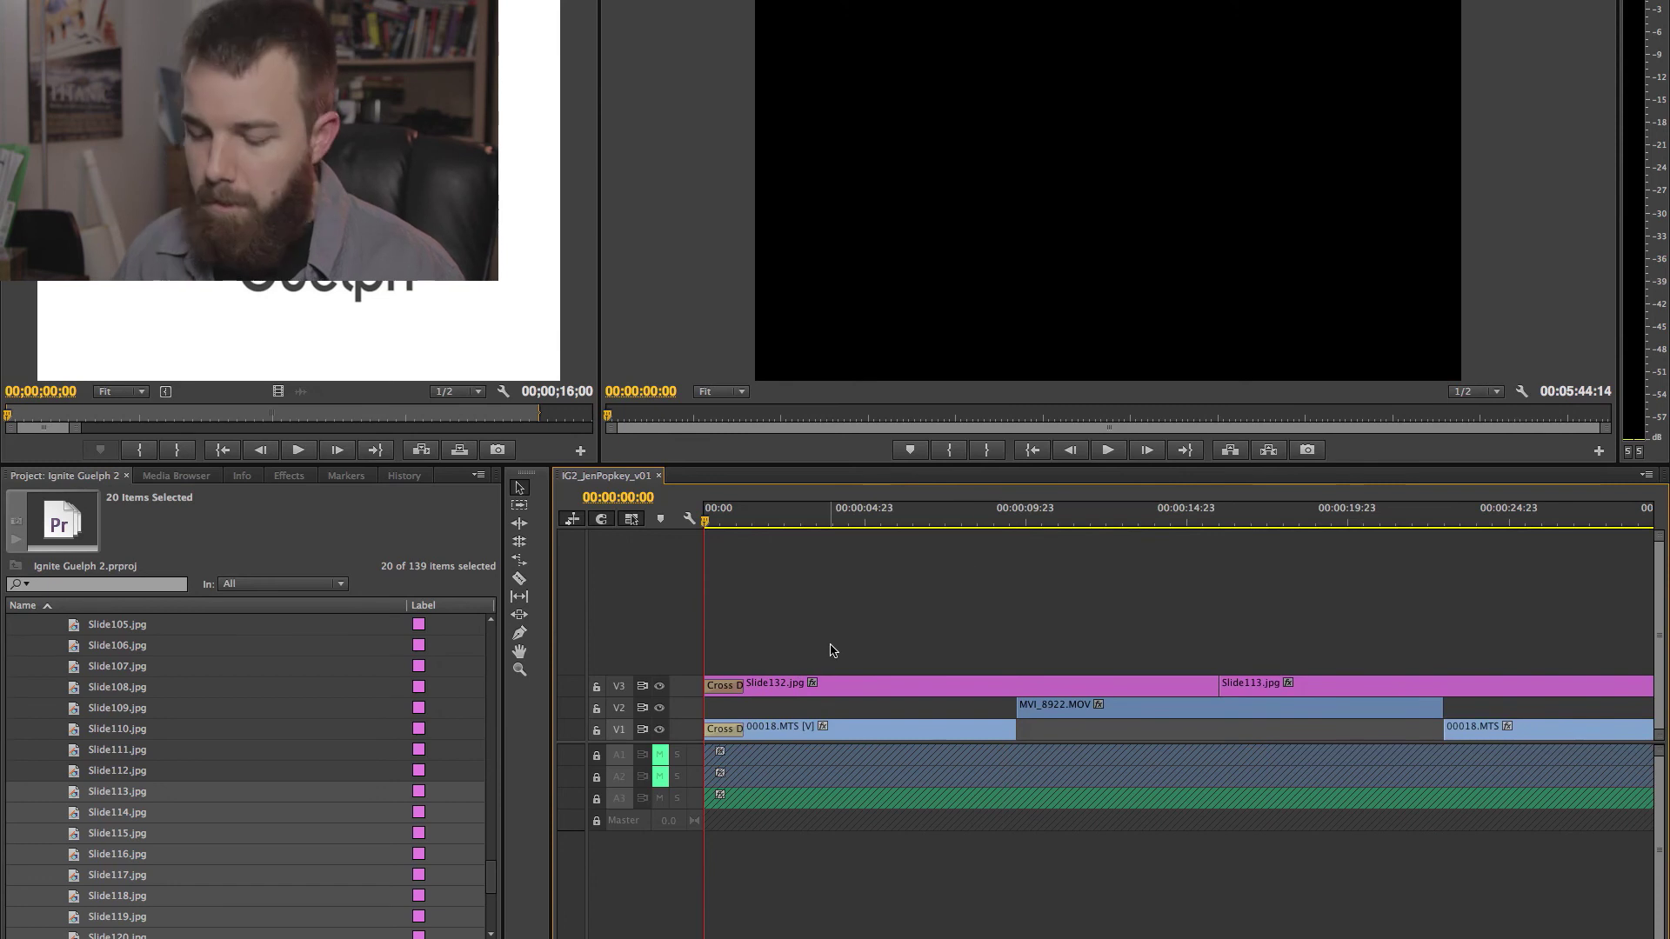
key("backslash")
Set Slide132.jpg's Motion position to 359, 260, then select the remaining V3 slide clips.
left_click(726, 521)
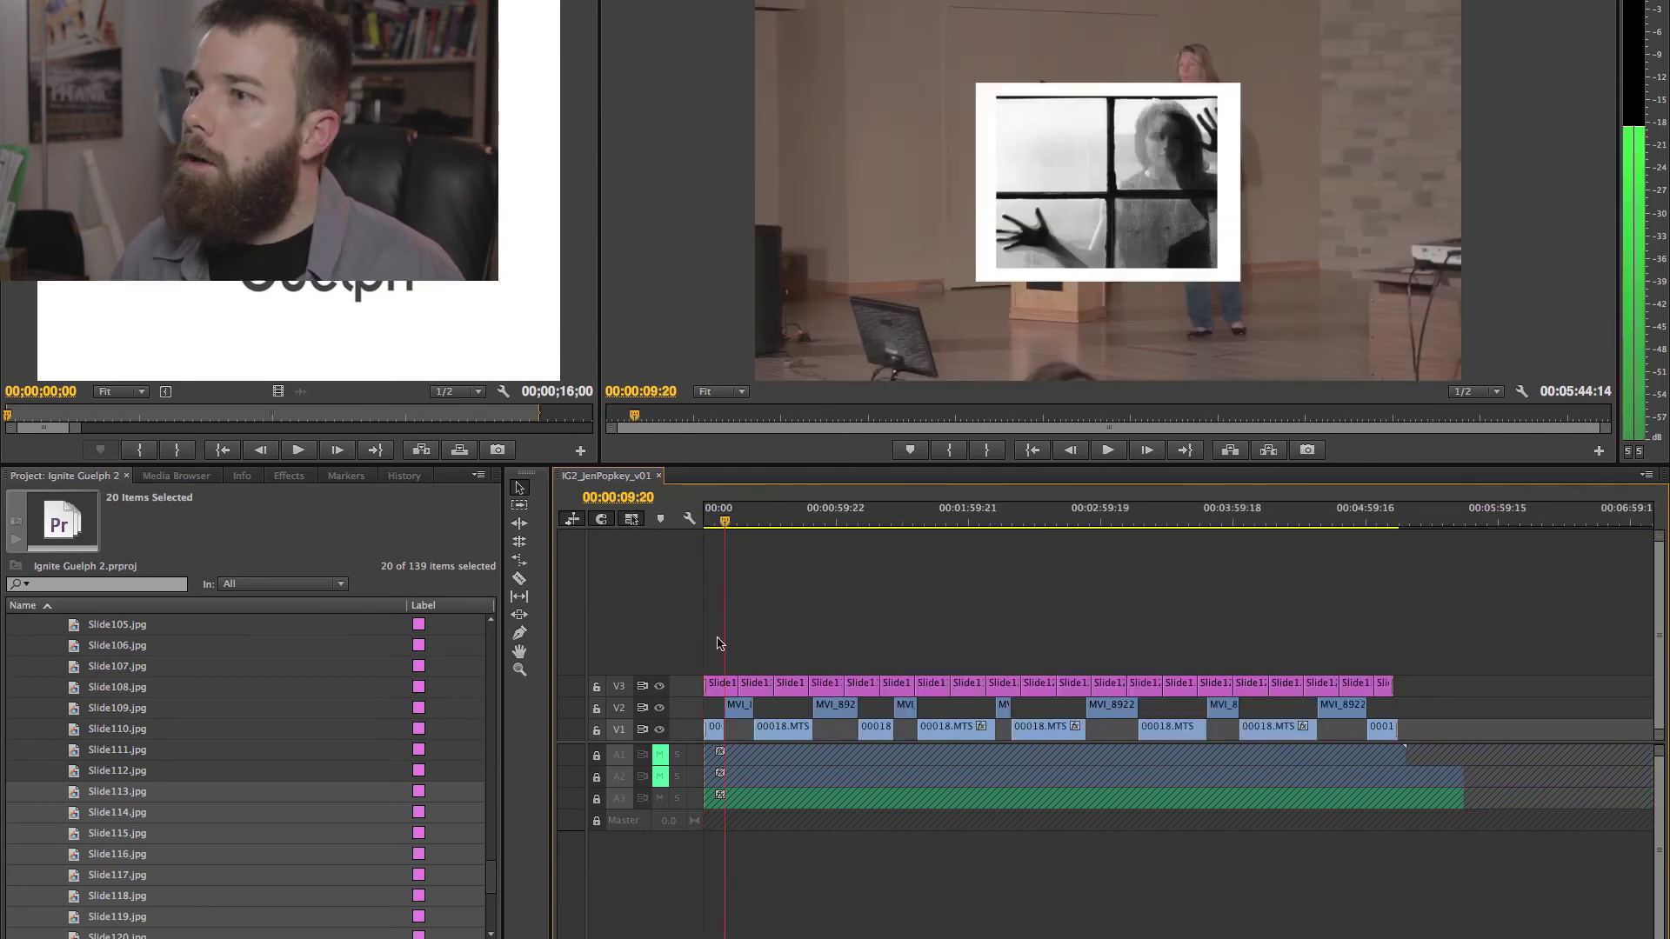
left_click(231, 7)
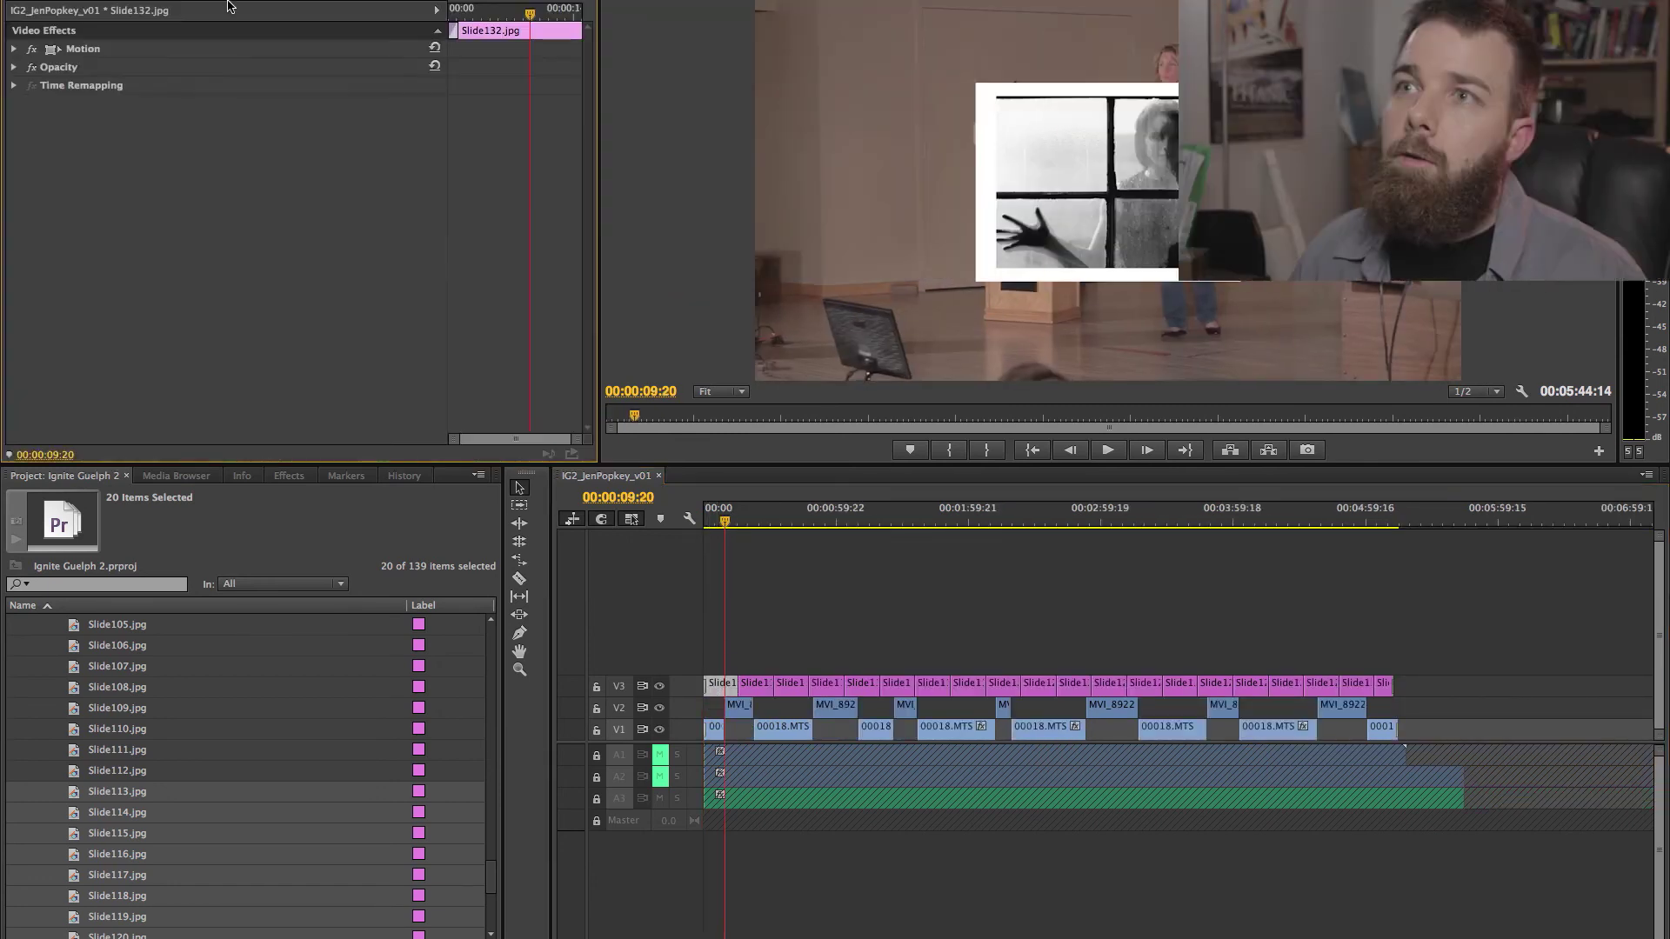
left_click(14, 49)
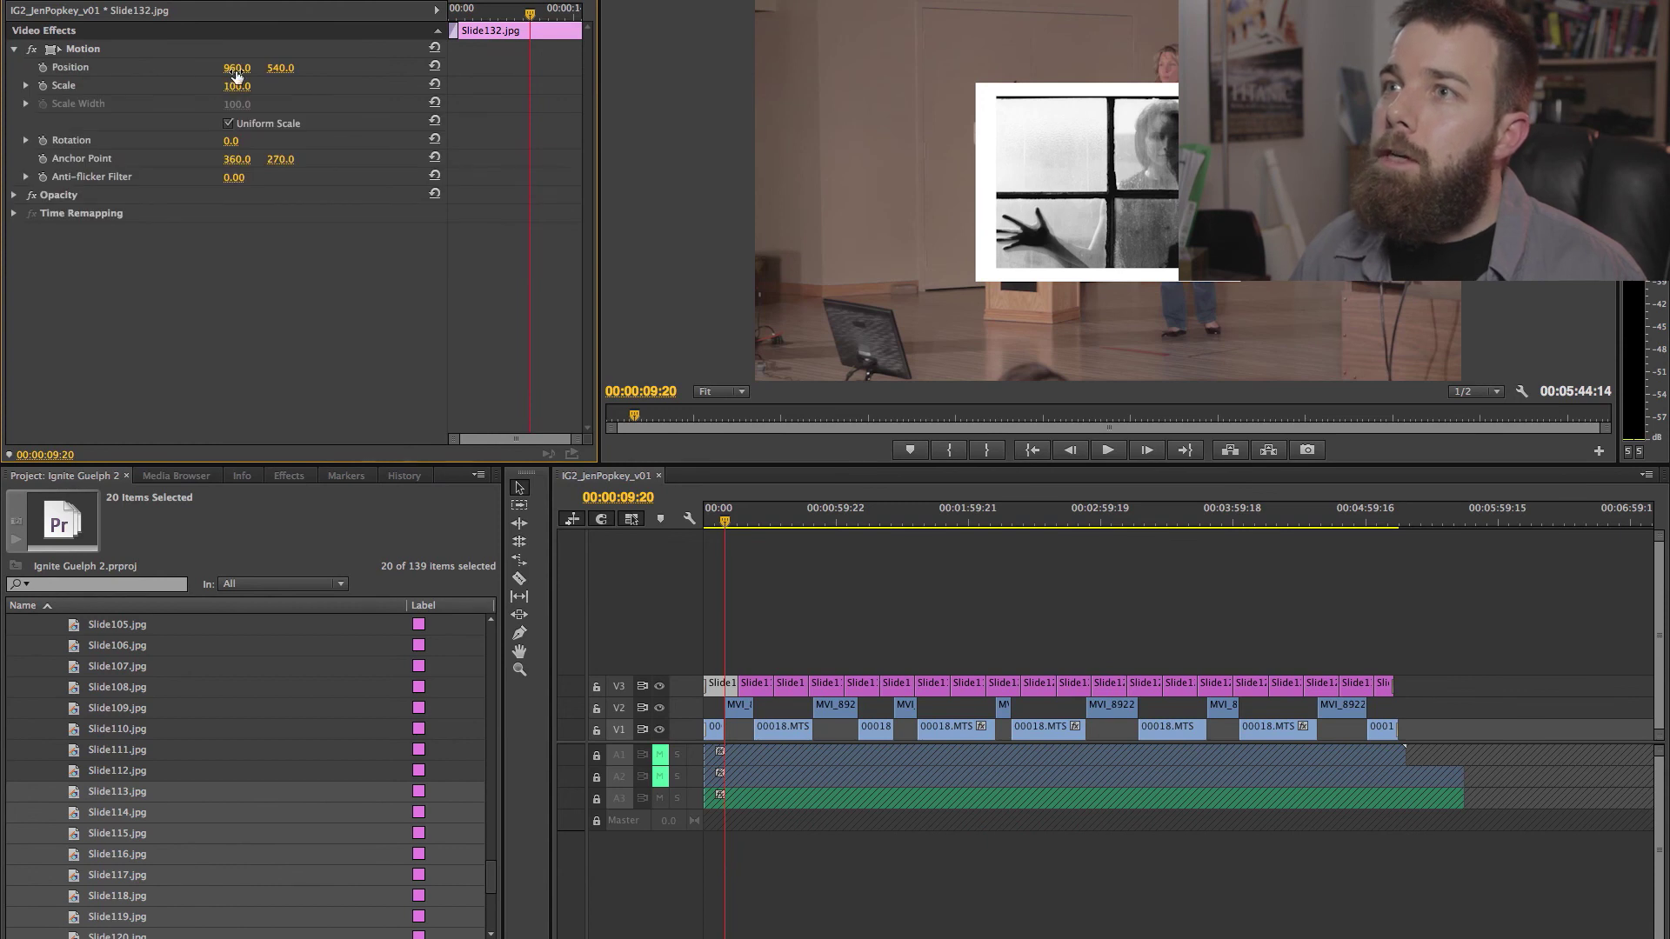
left_click_drag(237, 70, 196, 67)
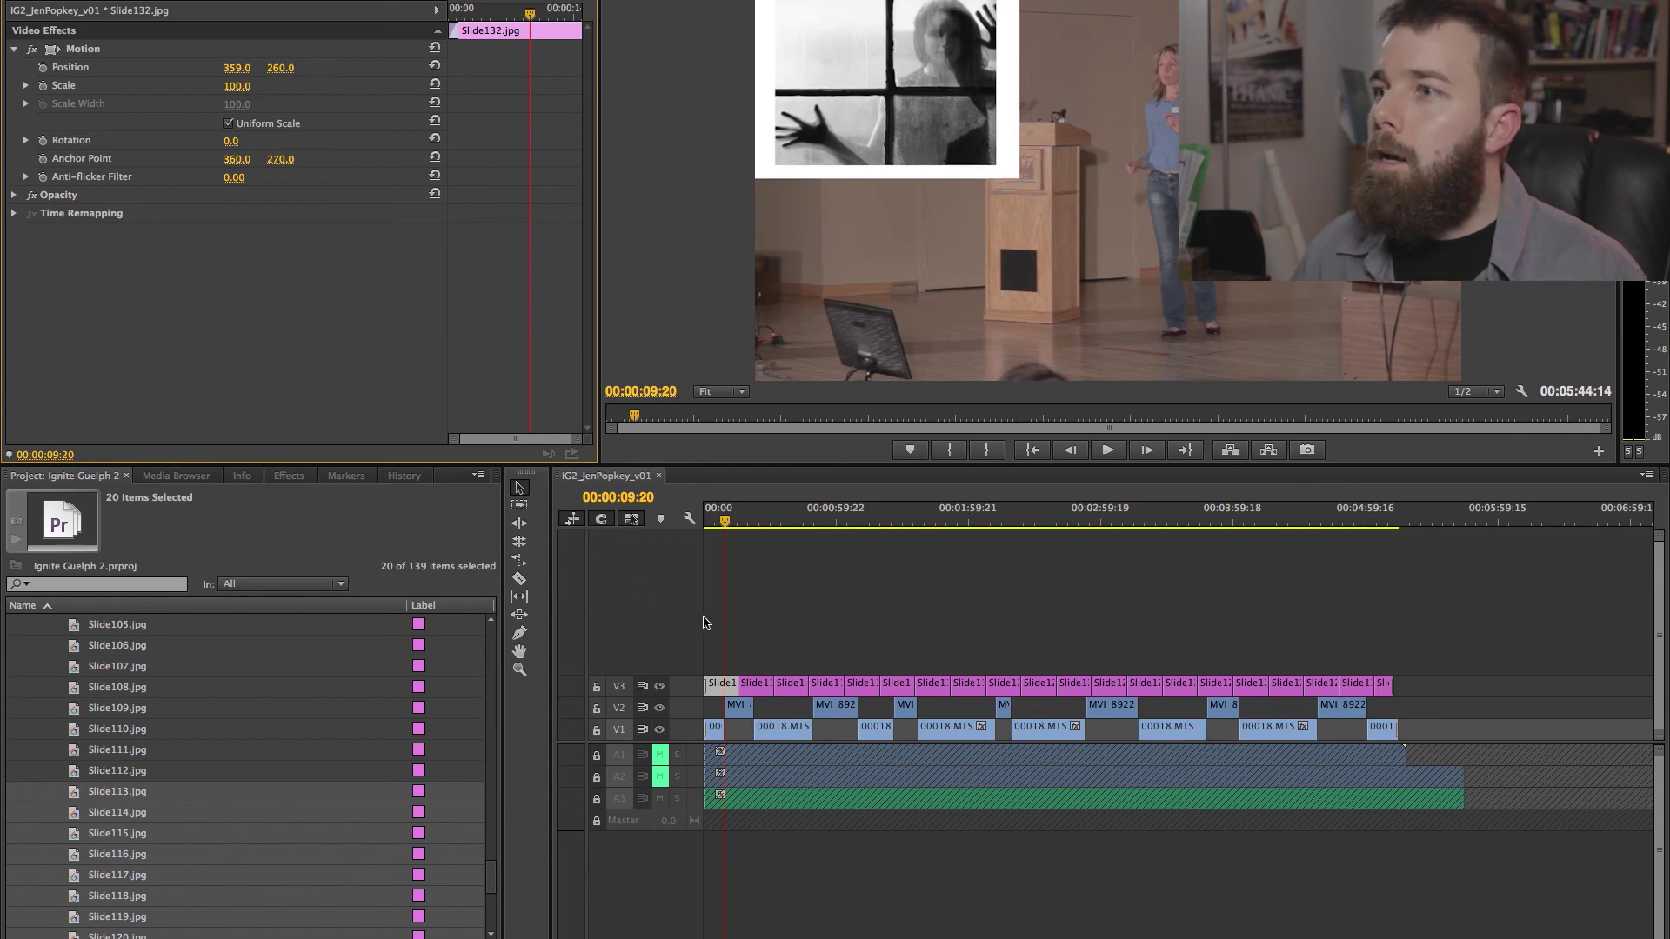
left_click_drag(746, 641, 1405, 696)
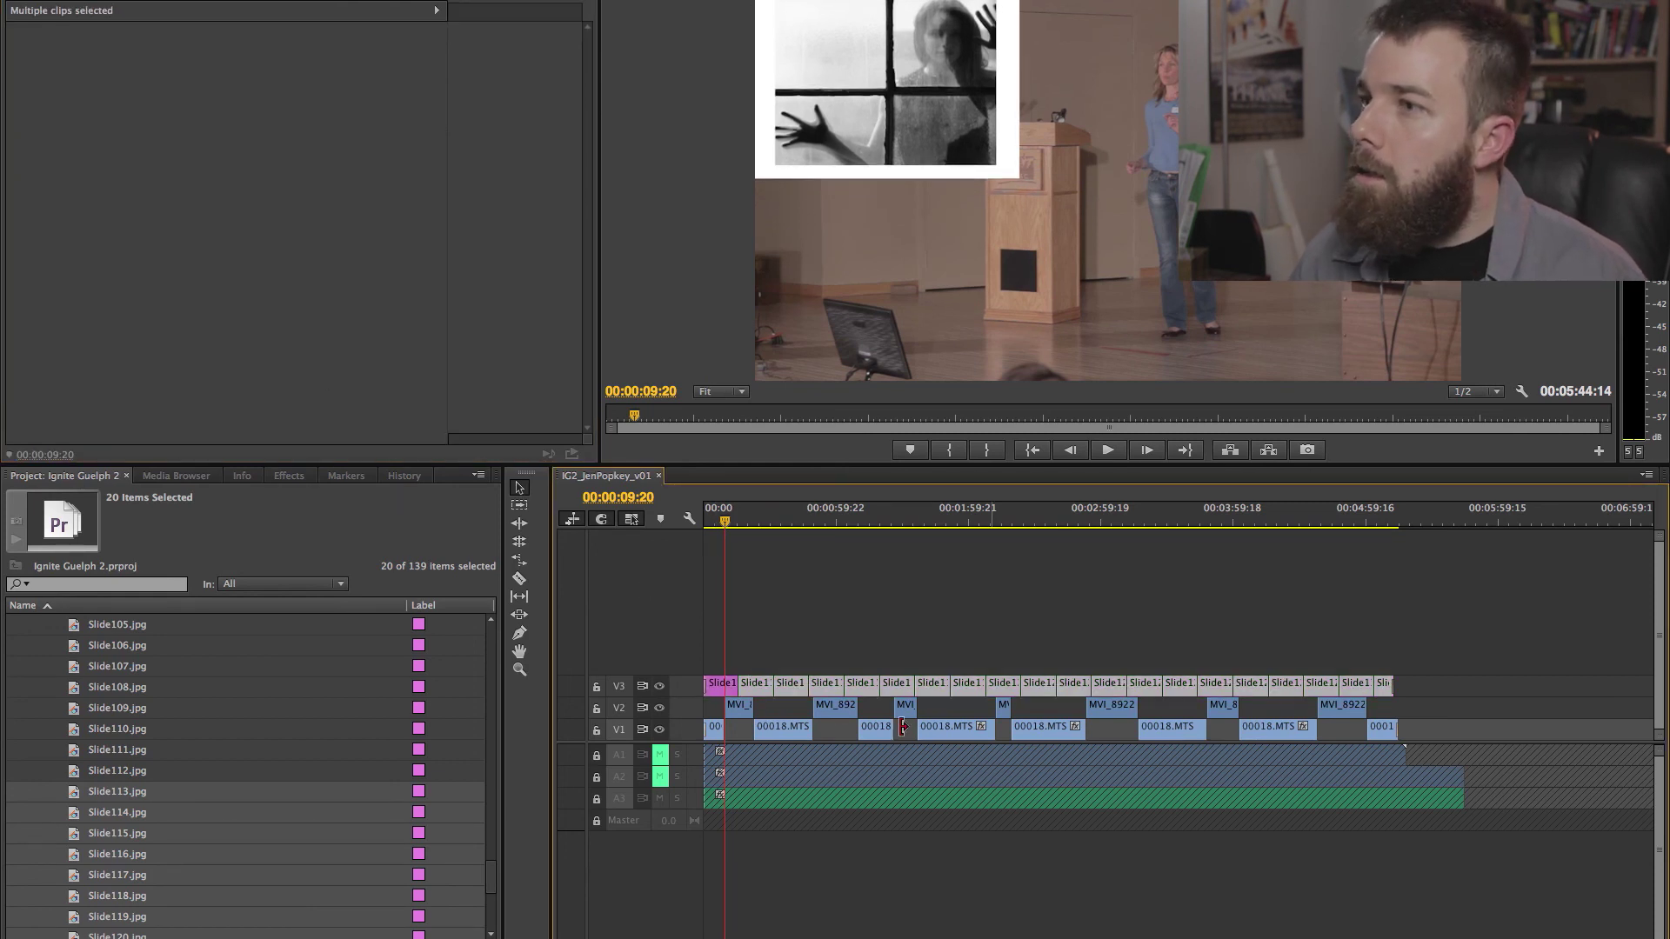
right_click(761, 685)
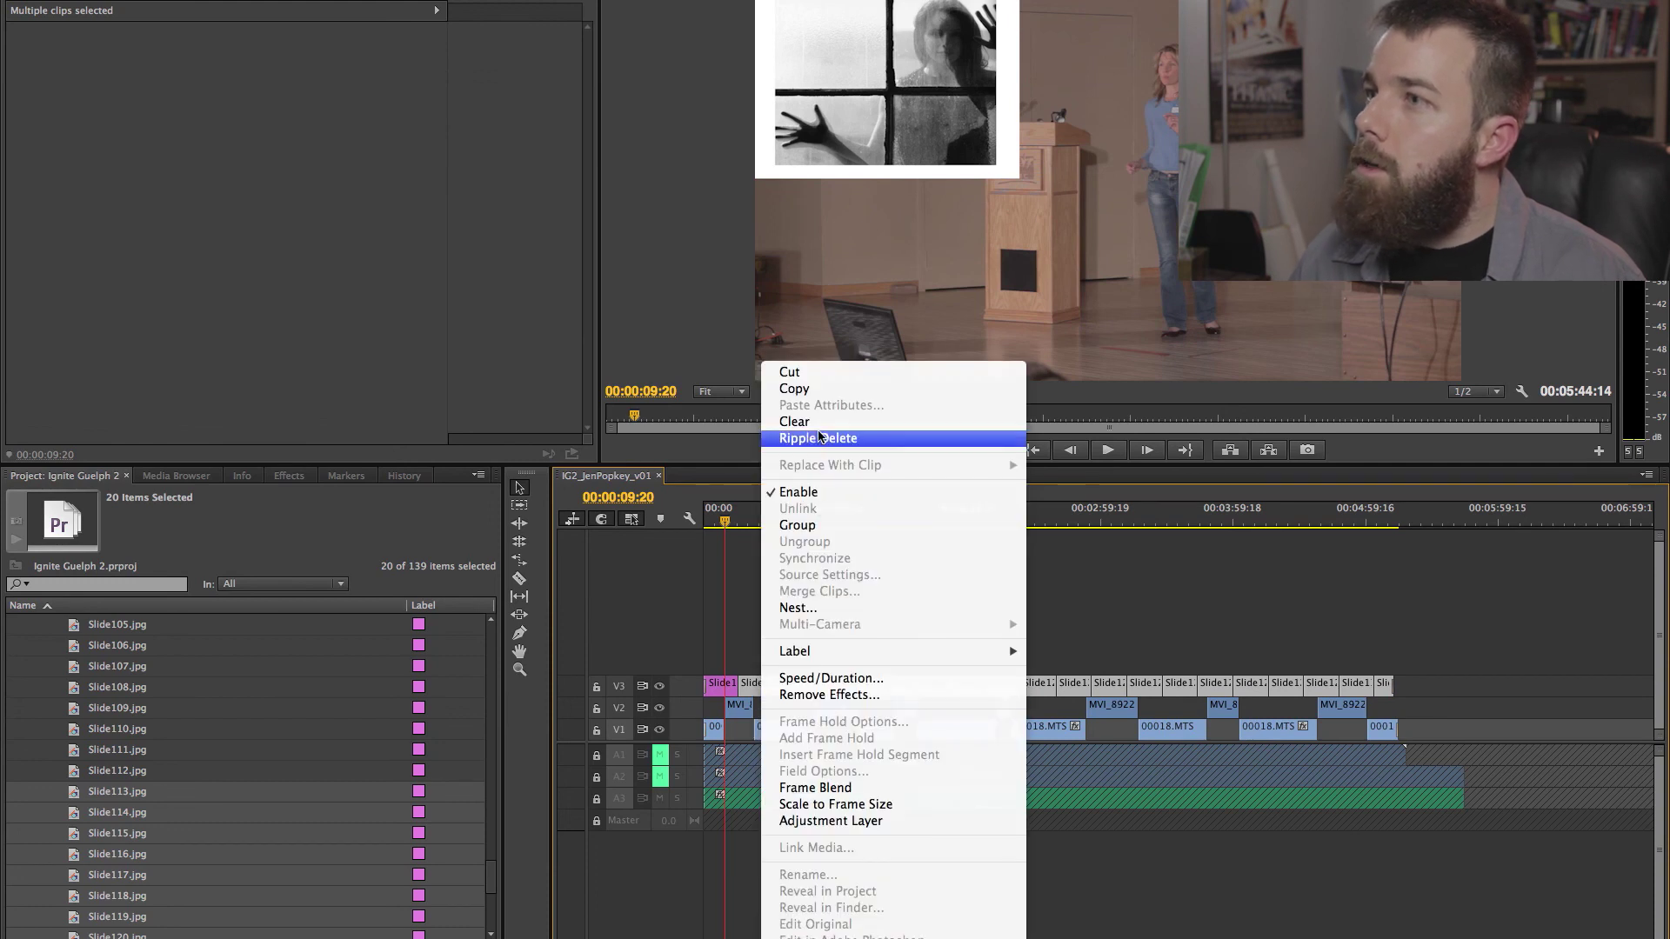
Copy the first slide clip and paste its motion attributes onto all the other V3 slides.
left_click(740, 648)
left_click(727, 685)
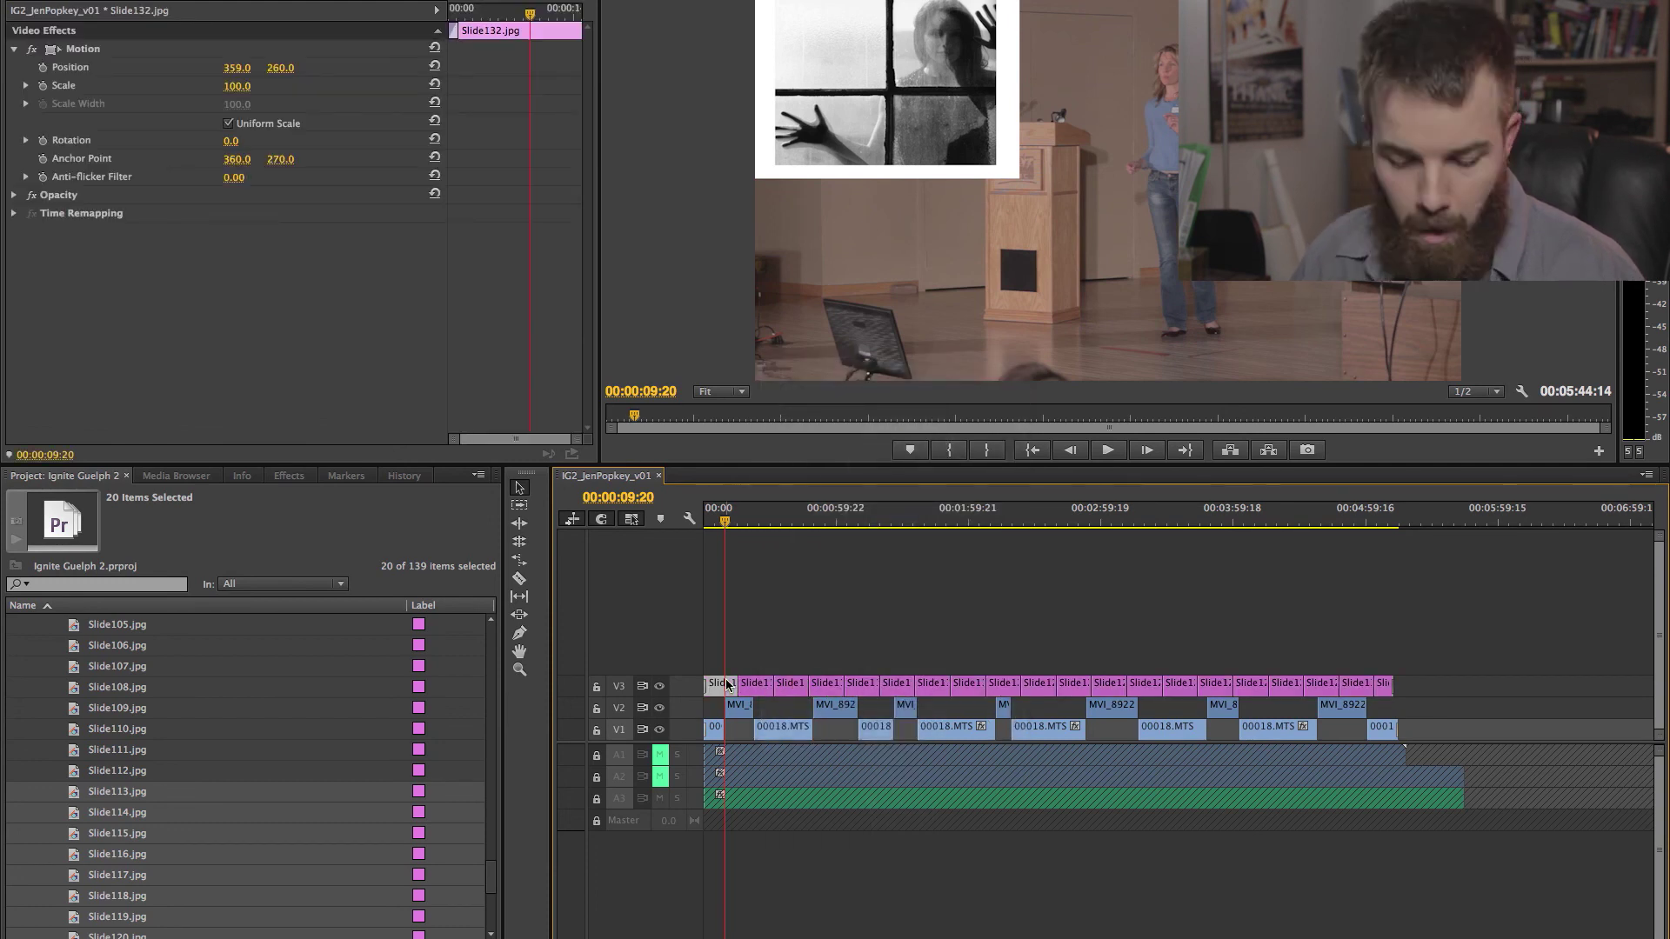
left_click_drag(746, 660, 1384, 708)
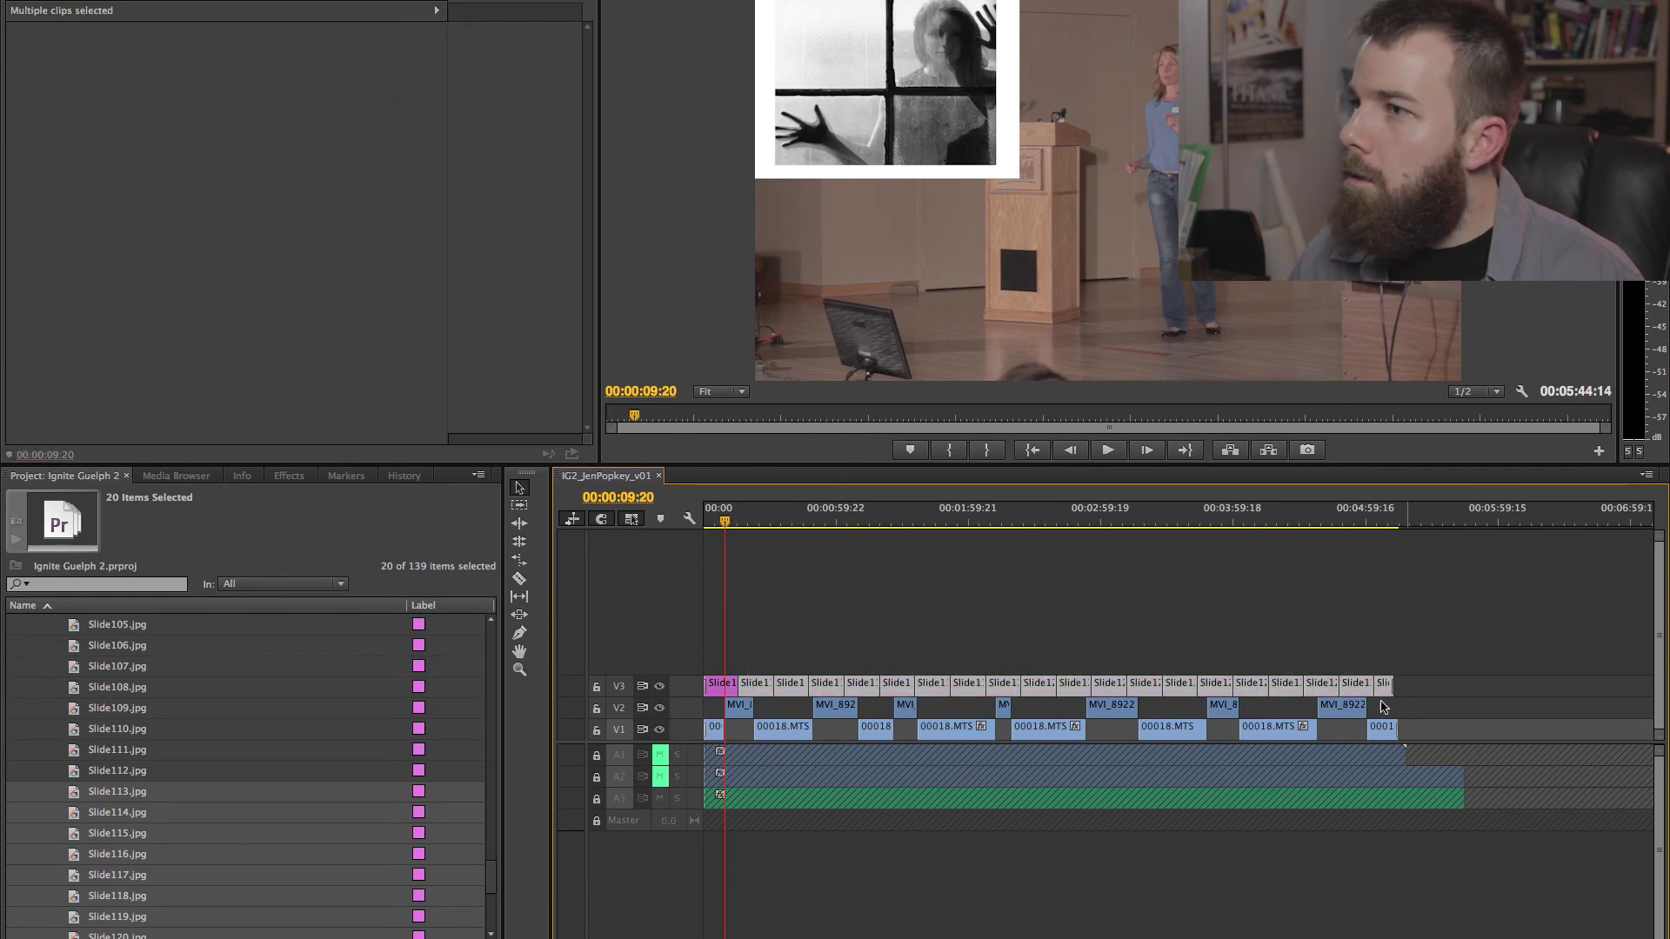
right_click(755, 686)
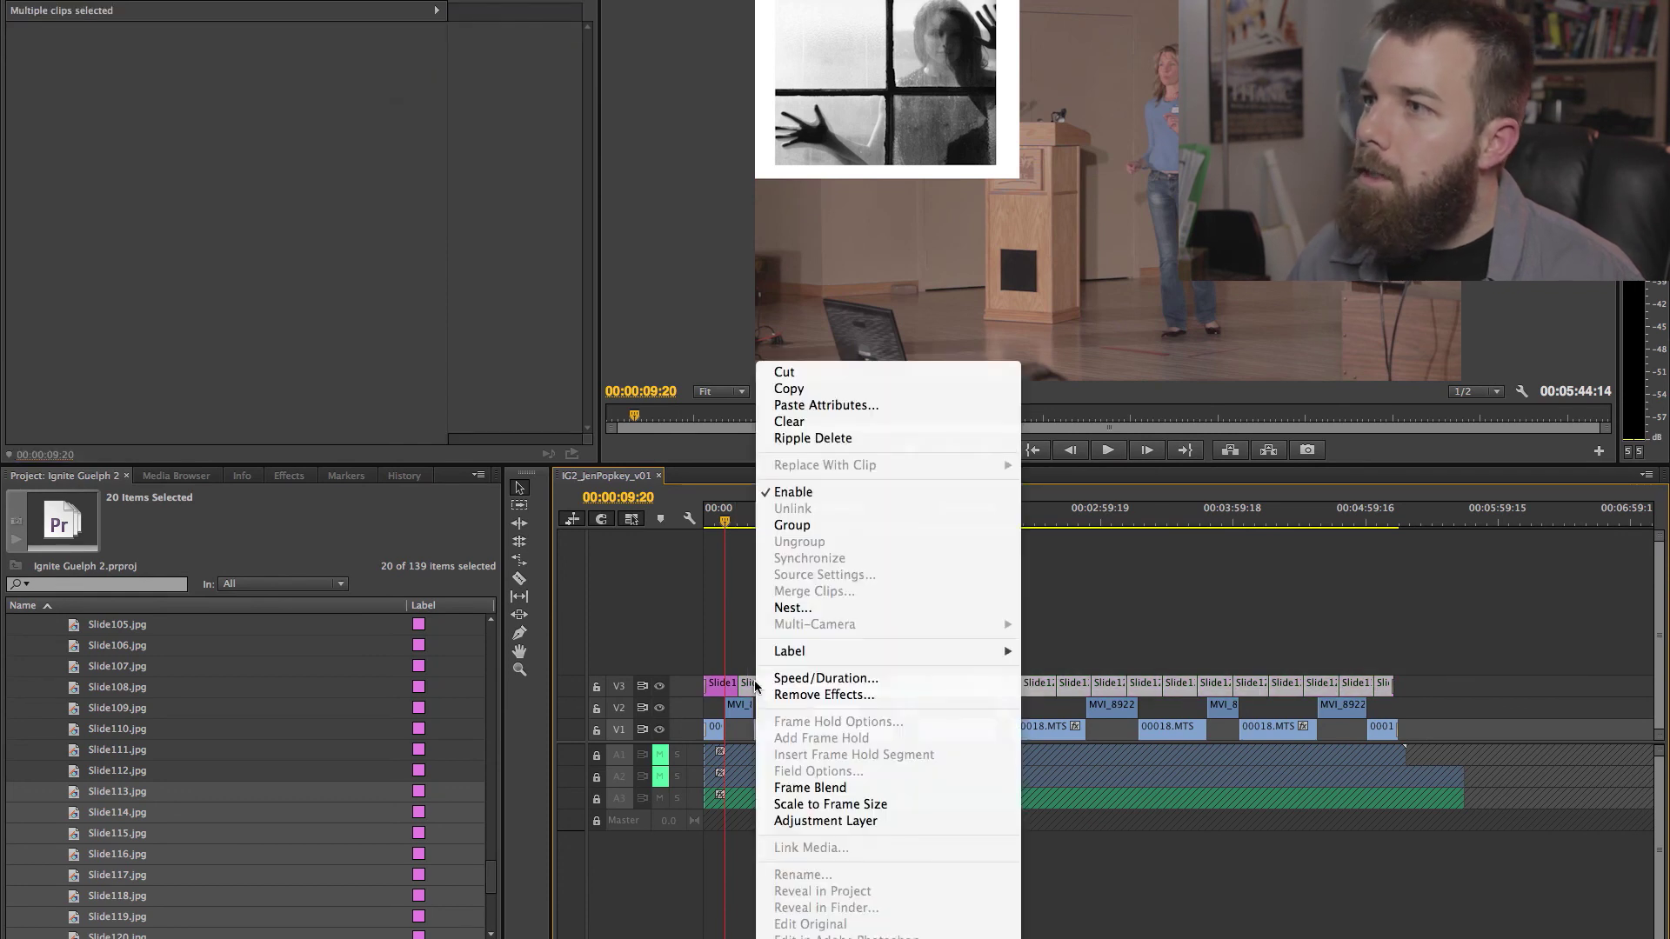
left_click(804, 406)
left_click(953, 700)
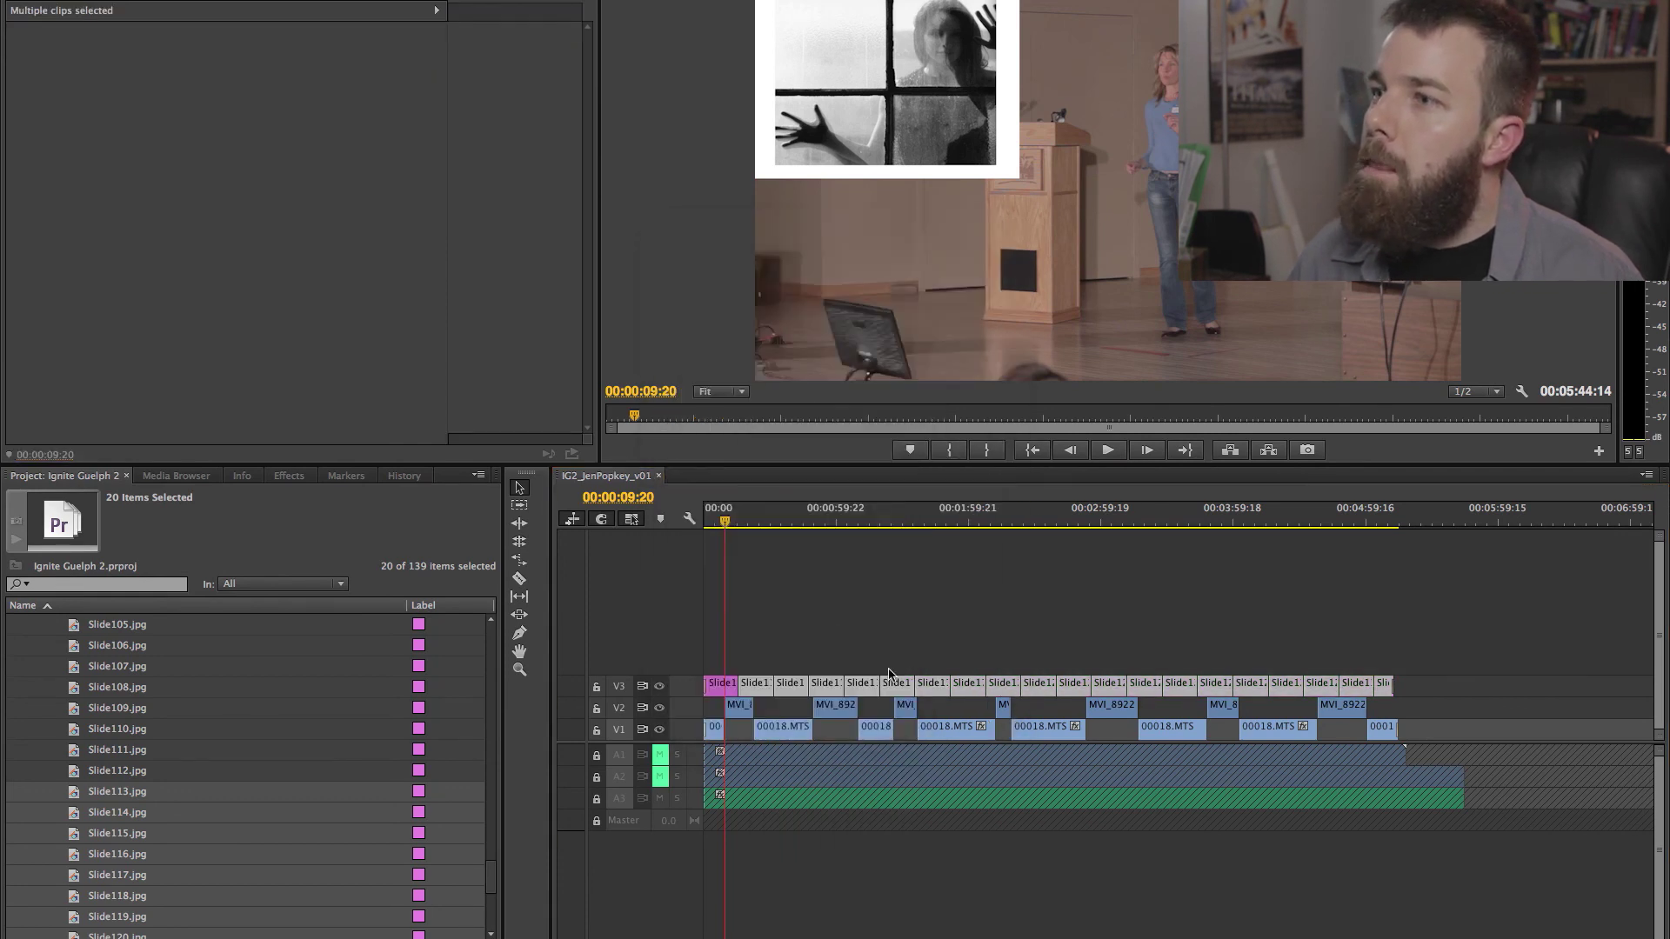
left_click(762, 519)
key("space")
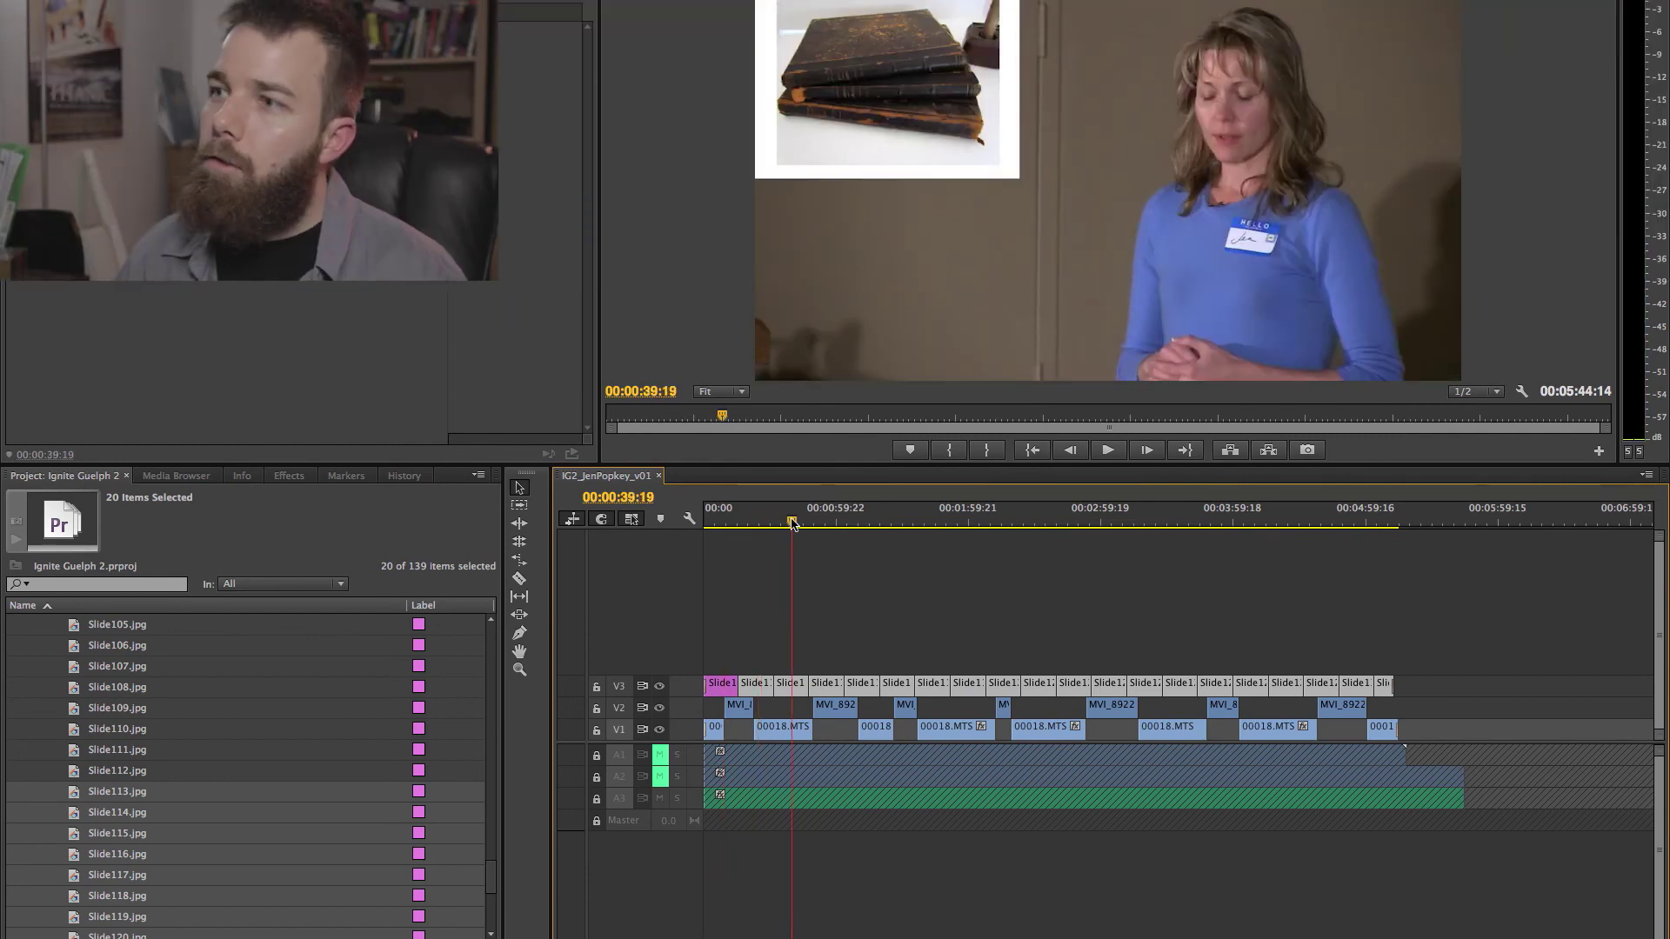
left_click(840, 522)
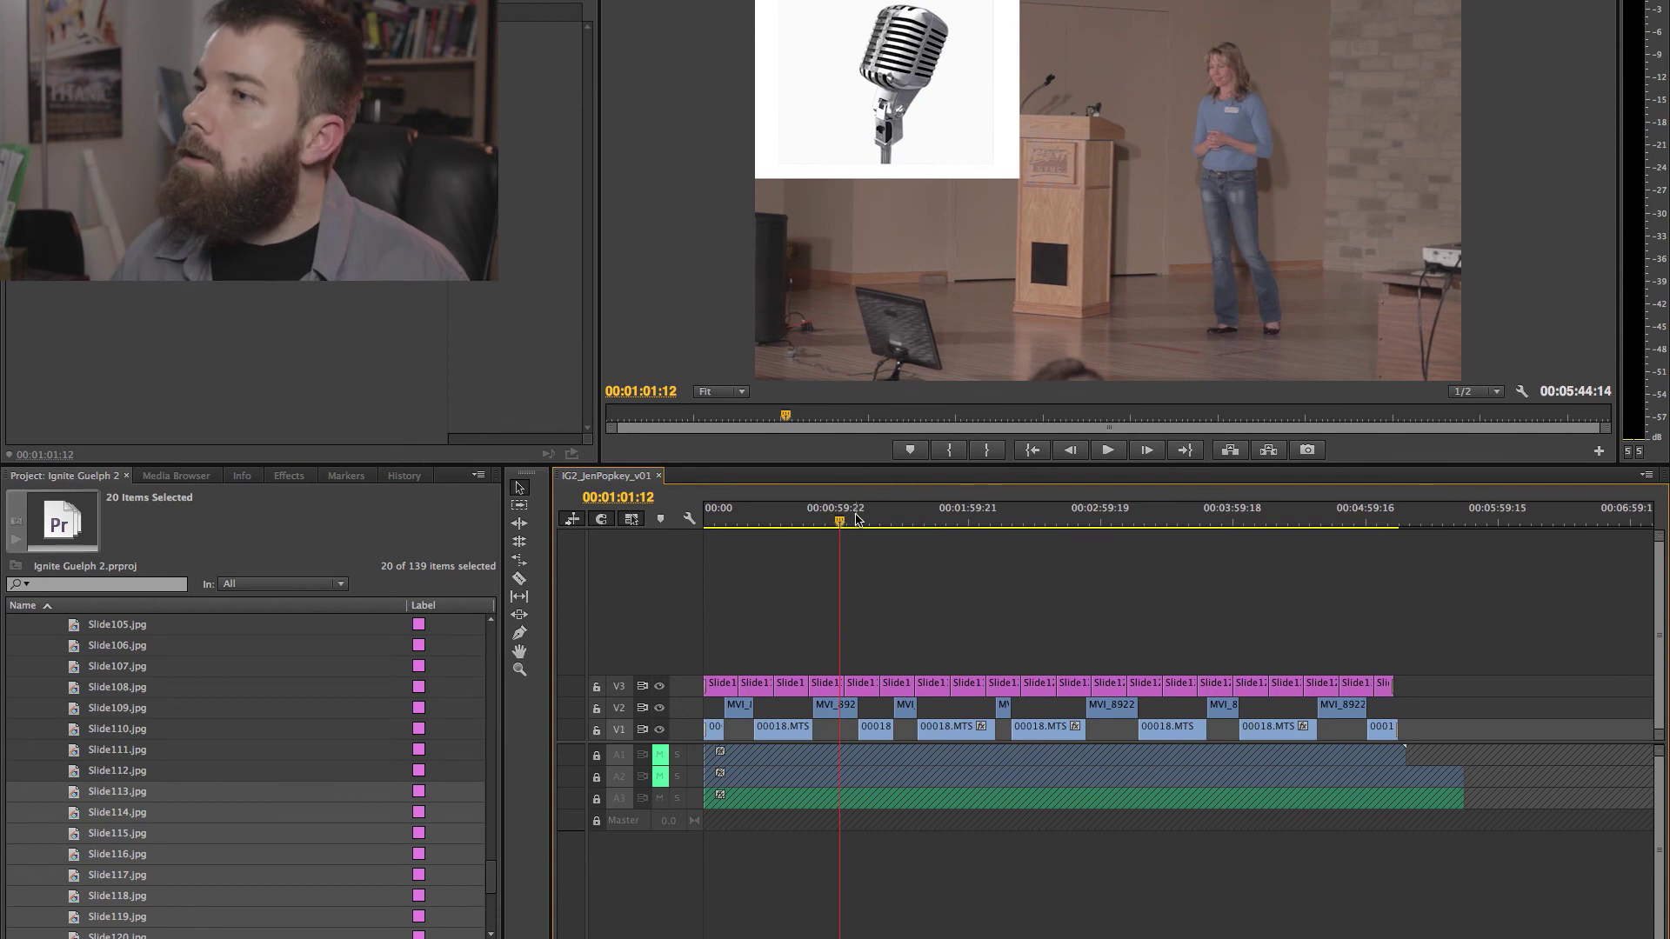
left_click_drag(856, 520, 1312, 520)
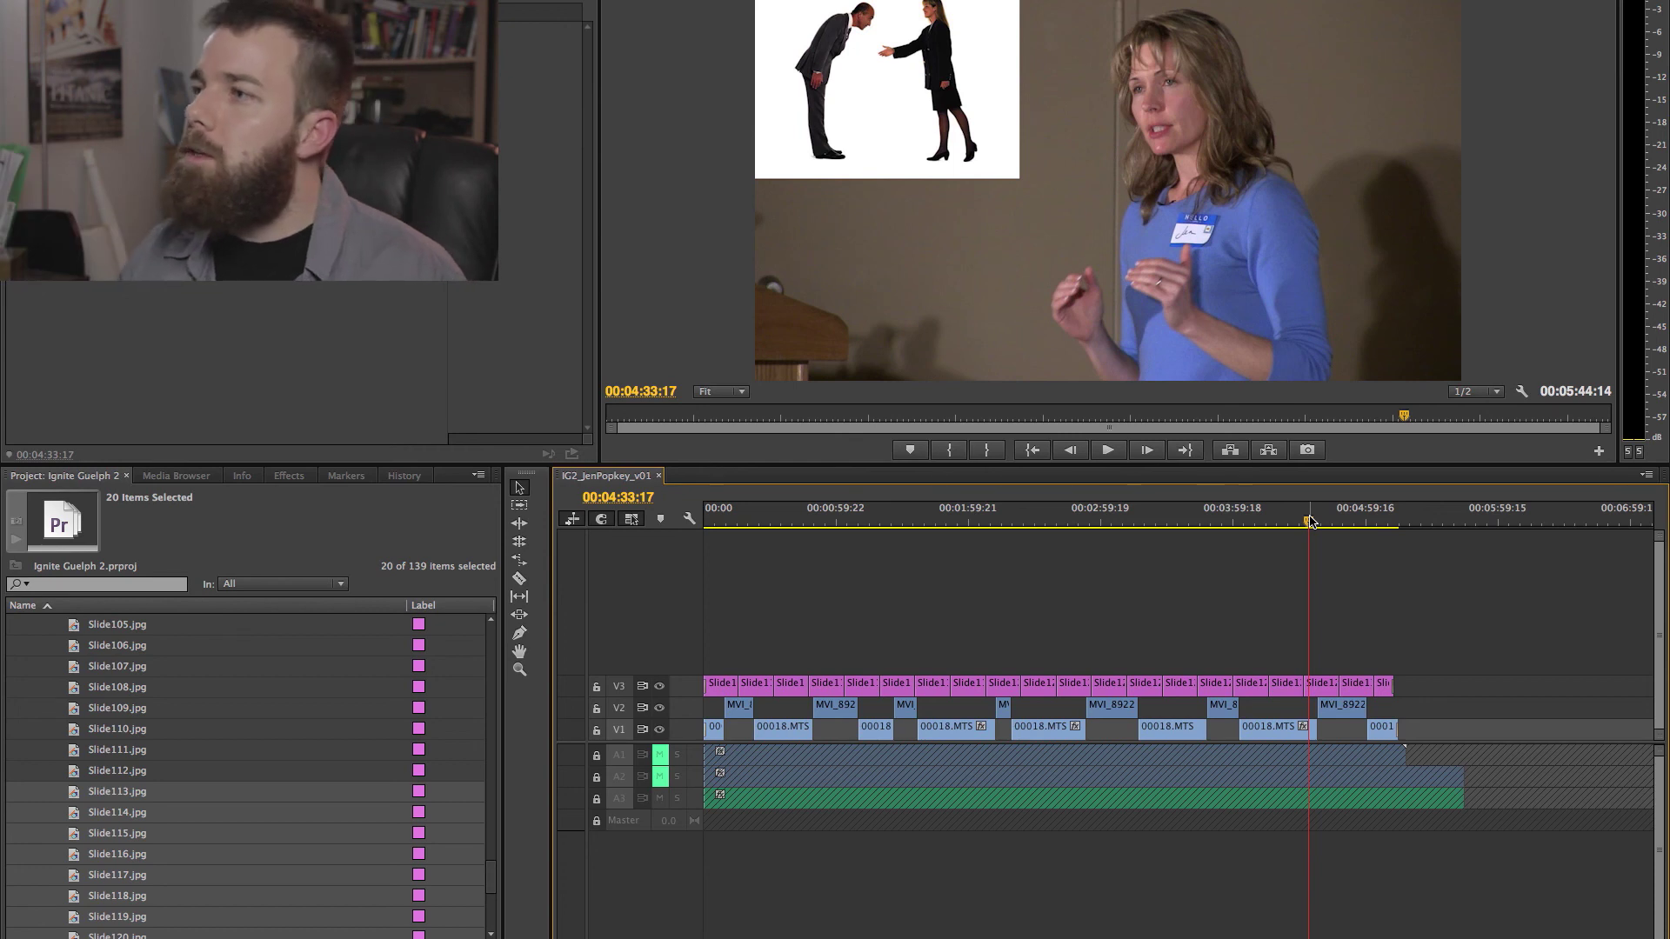
key("Home")
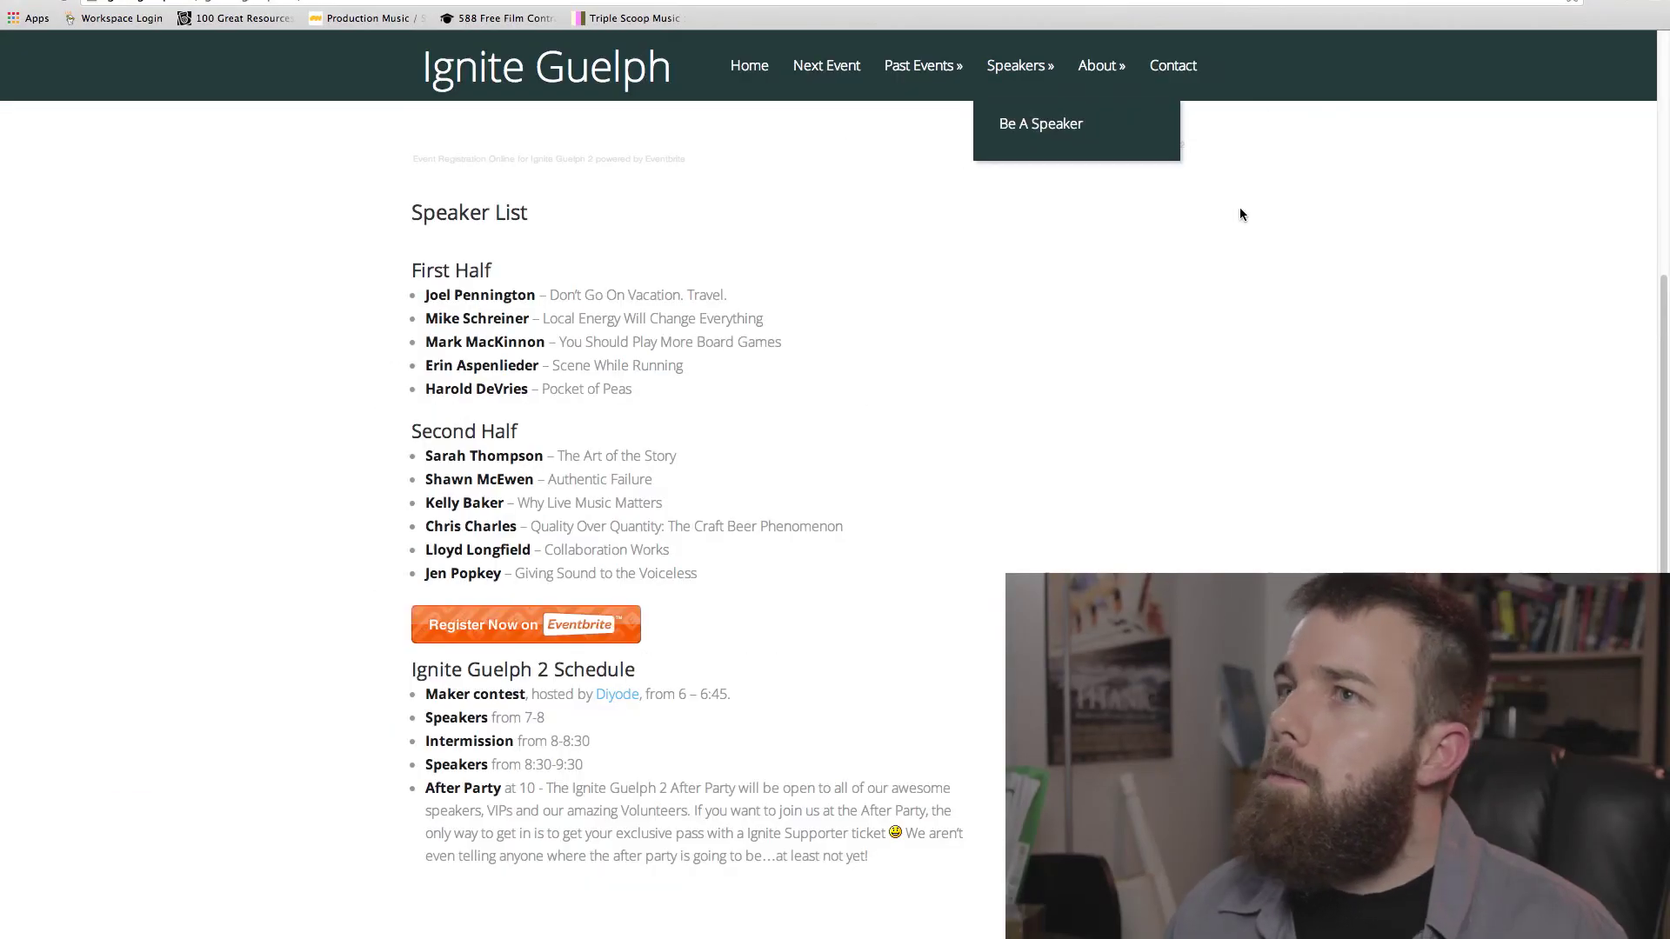
Open YouTube in a new Chrome tab.
key("super+t")
type("you")
key("Return")
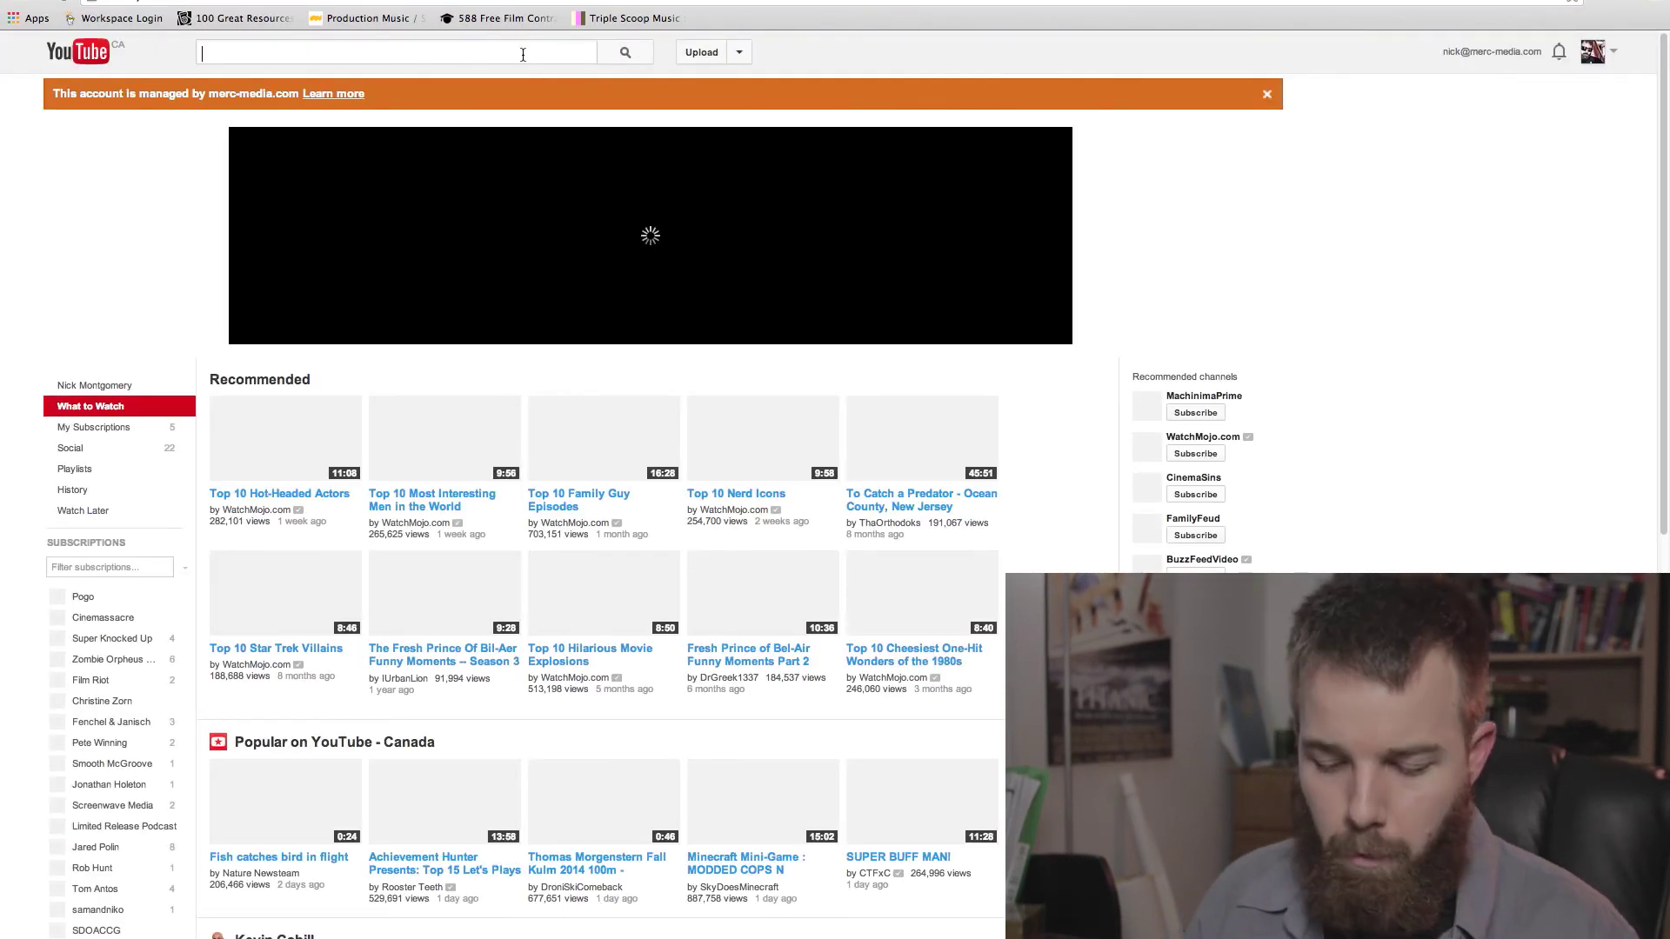
Search for 'ignite Guelph', open the Ignite Guelph channel and browse its uploaded talks.
type("ignite Guelph")
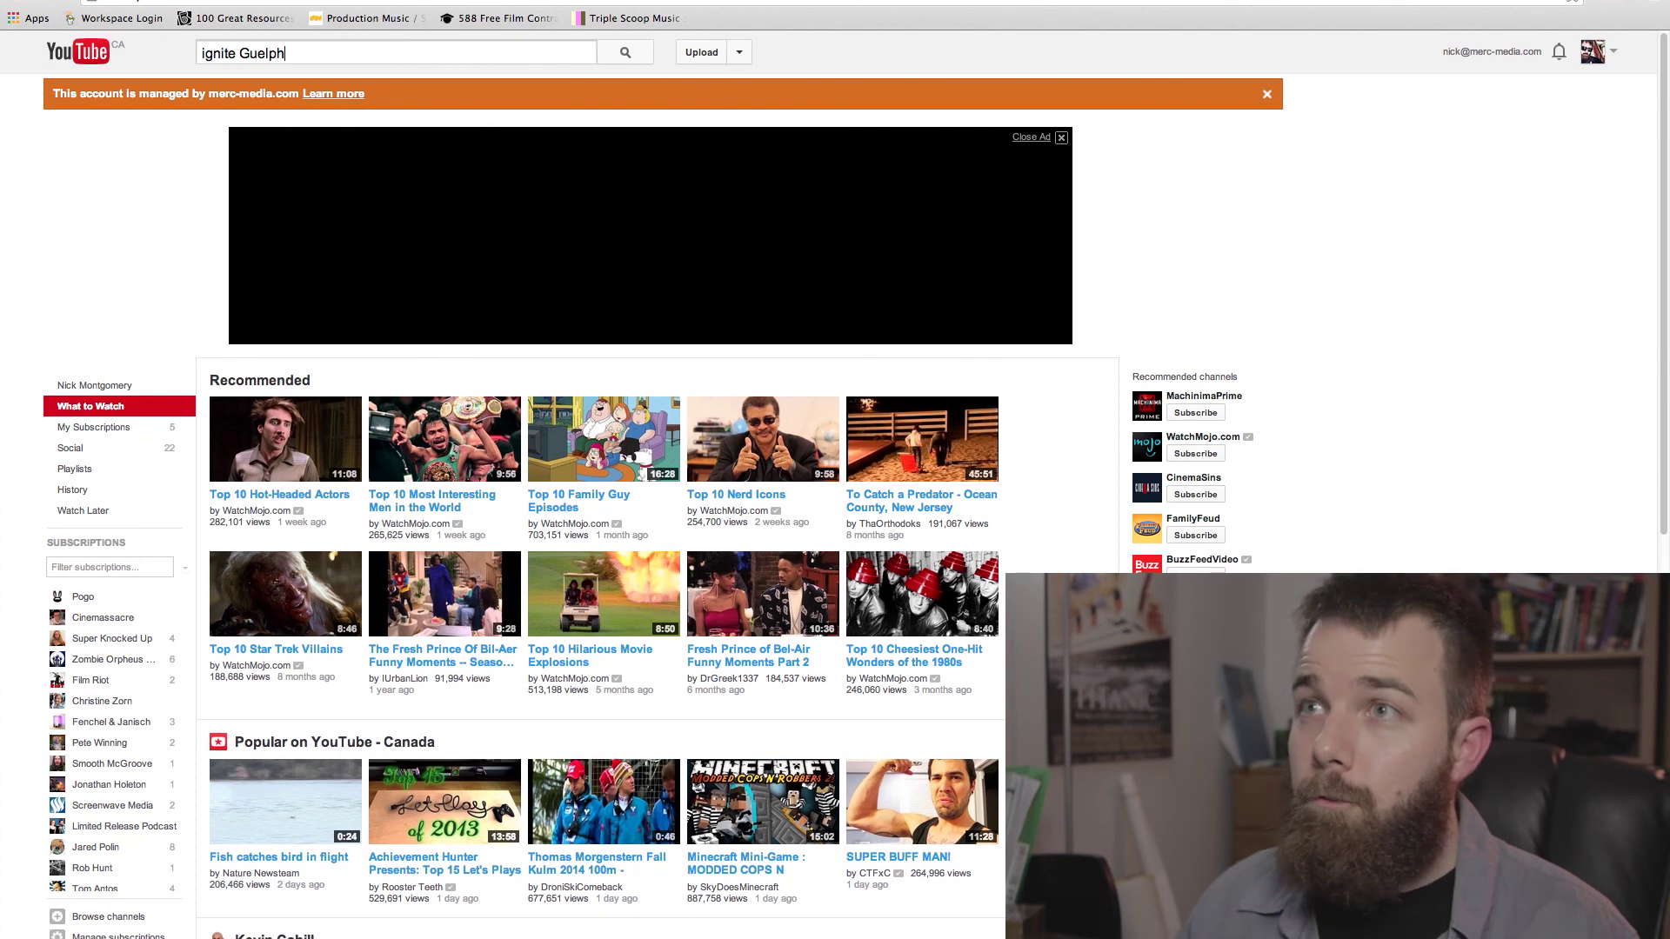
key("Return")
left_click(406, 177)
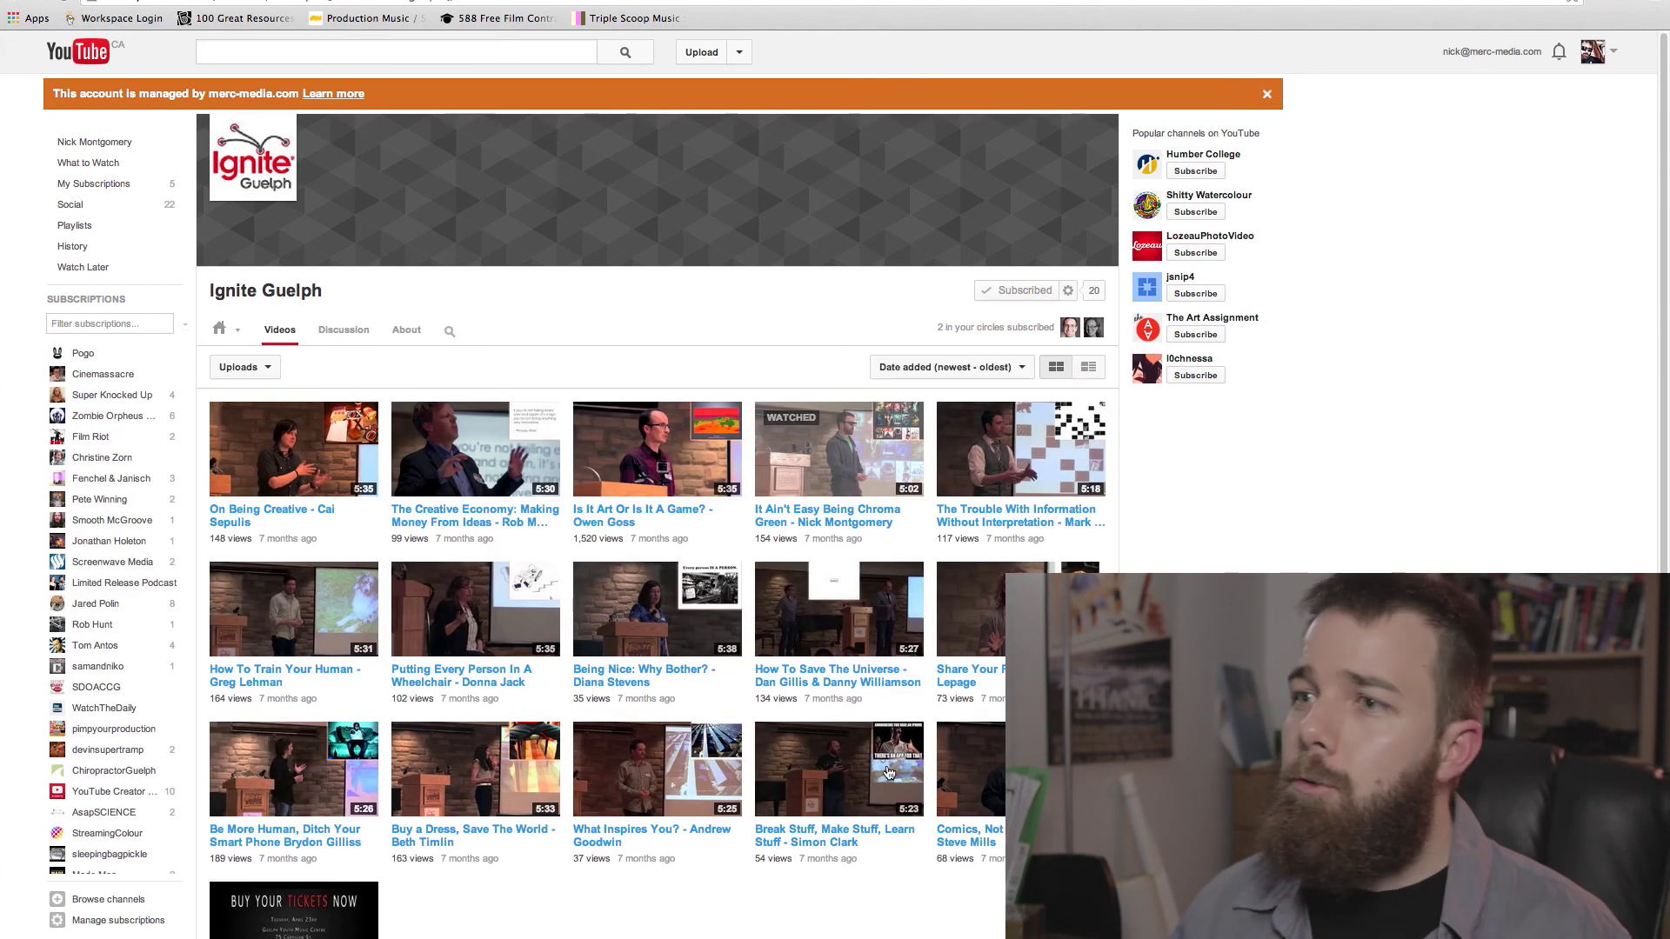
scroll(878, 661, "down", 2)
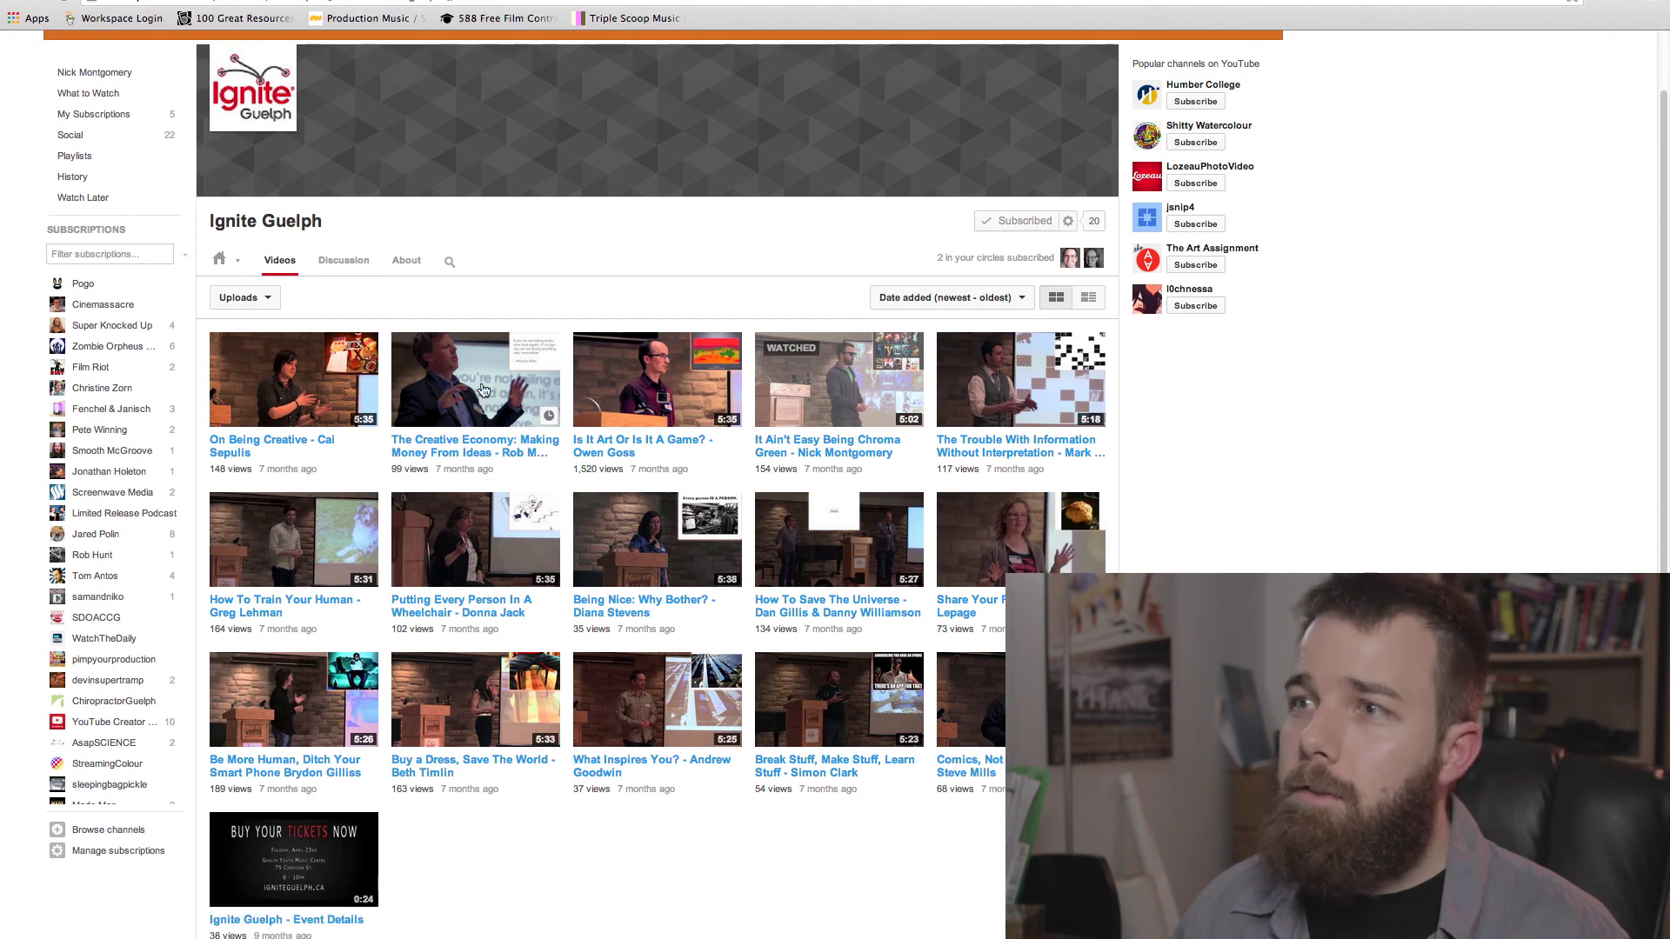
scroll(550, 628, "down", 2)
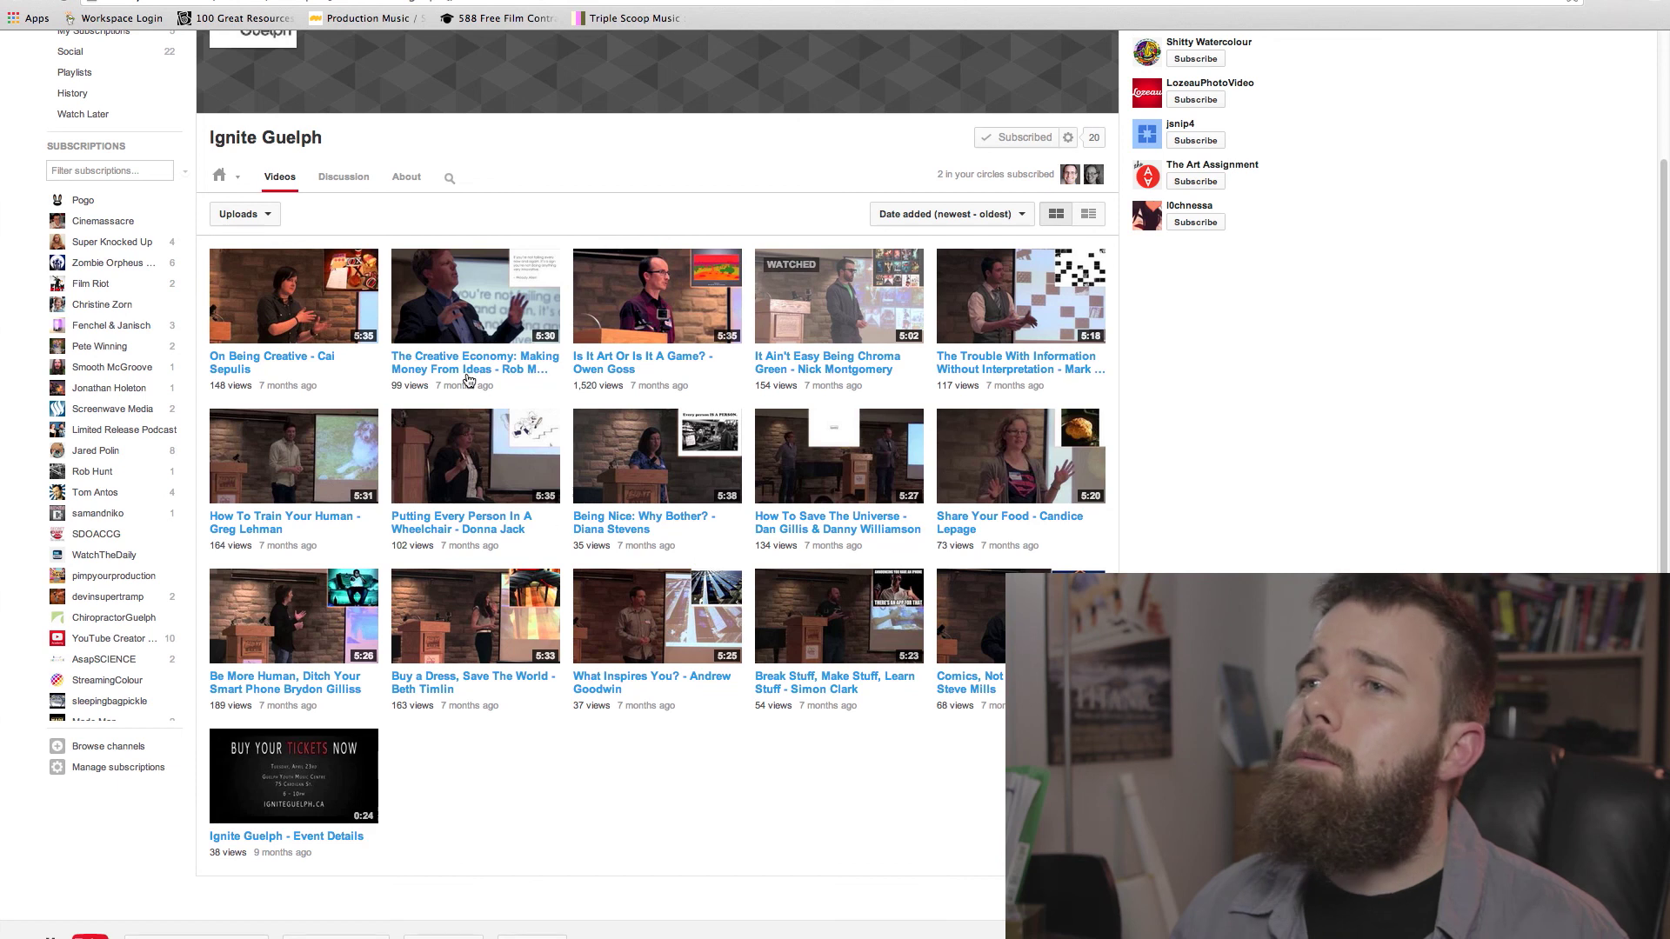
scroll(1065, 399, "up", 1)
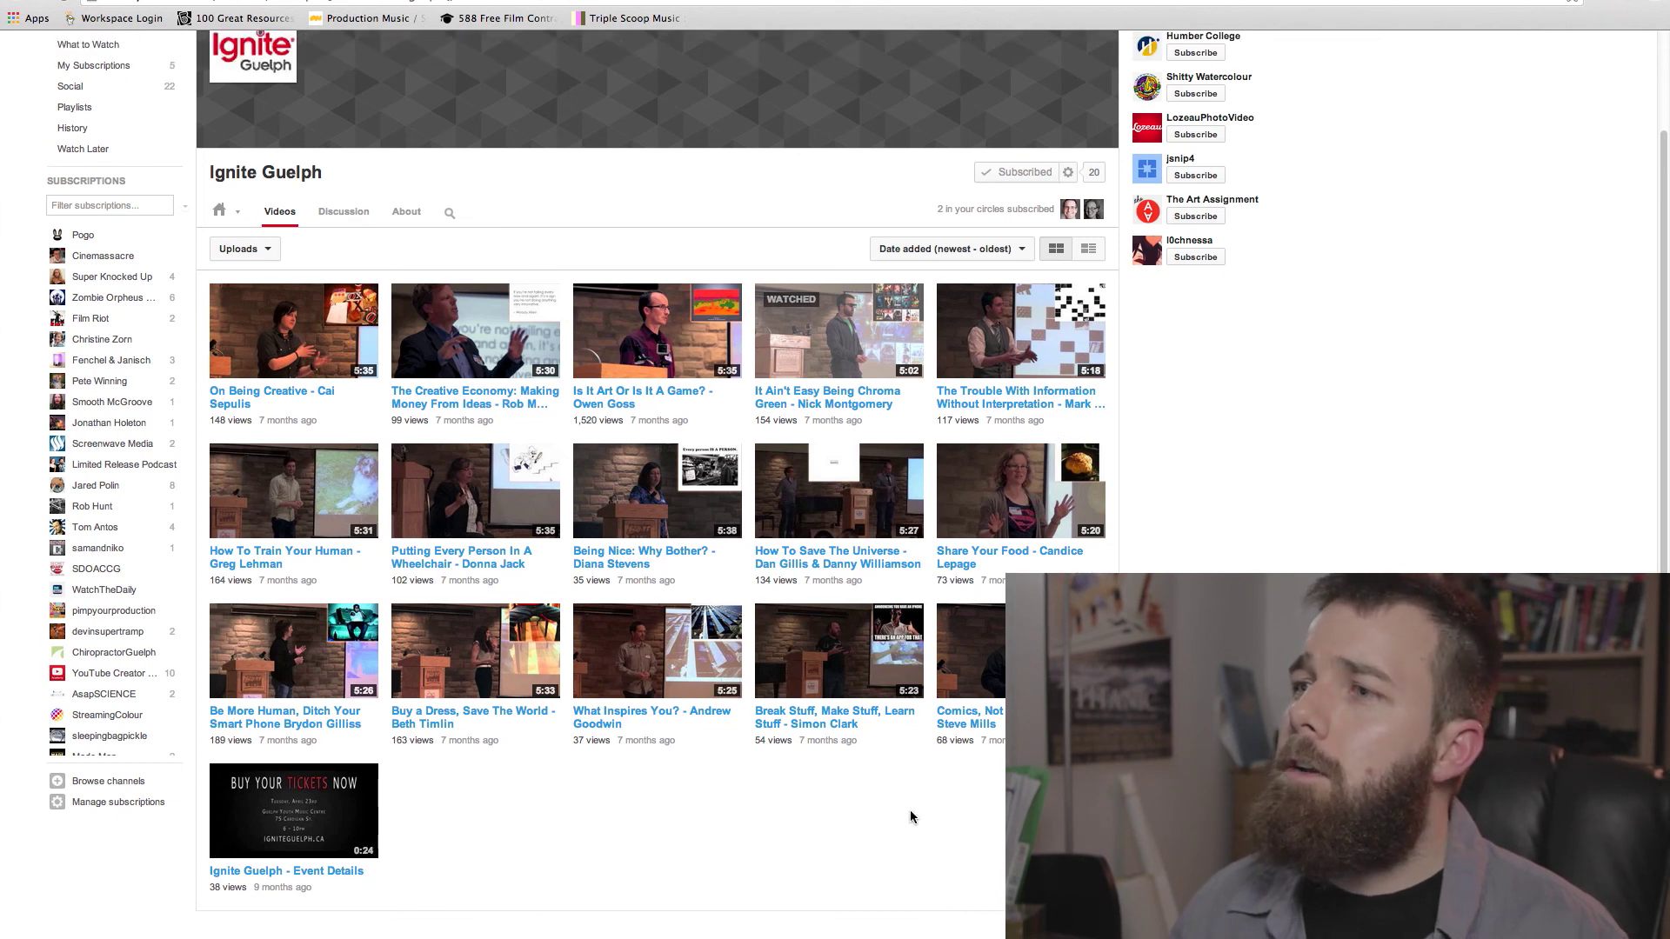
Play 'It Ain't Easy Being Chroma Green' from the beginning and pause on the Ignite Guelph intro.
left_click(876, 399)
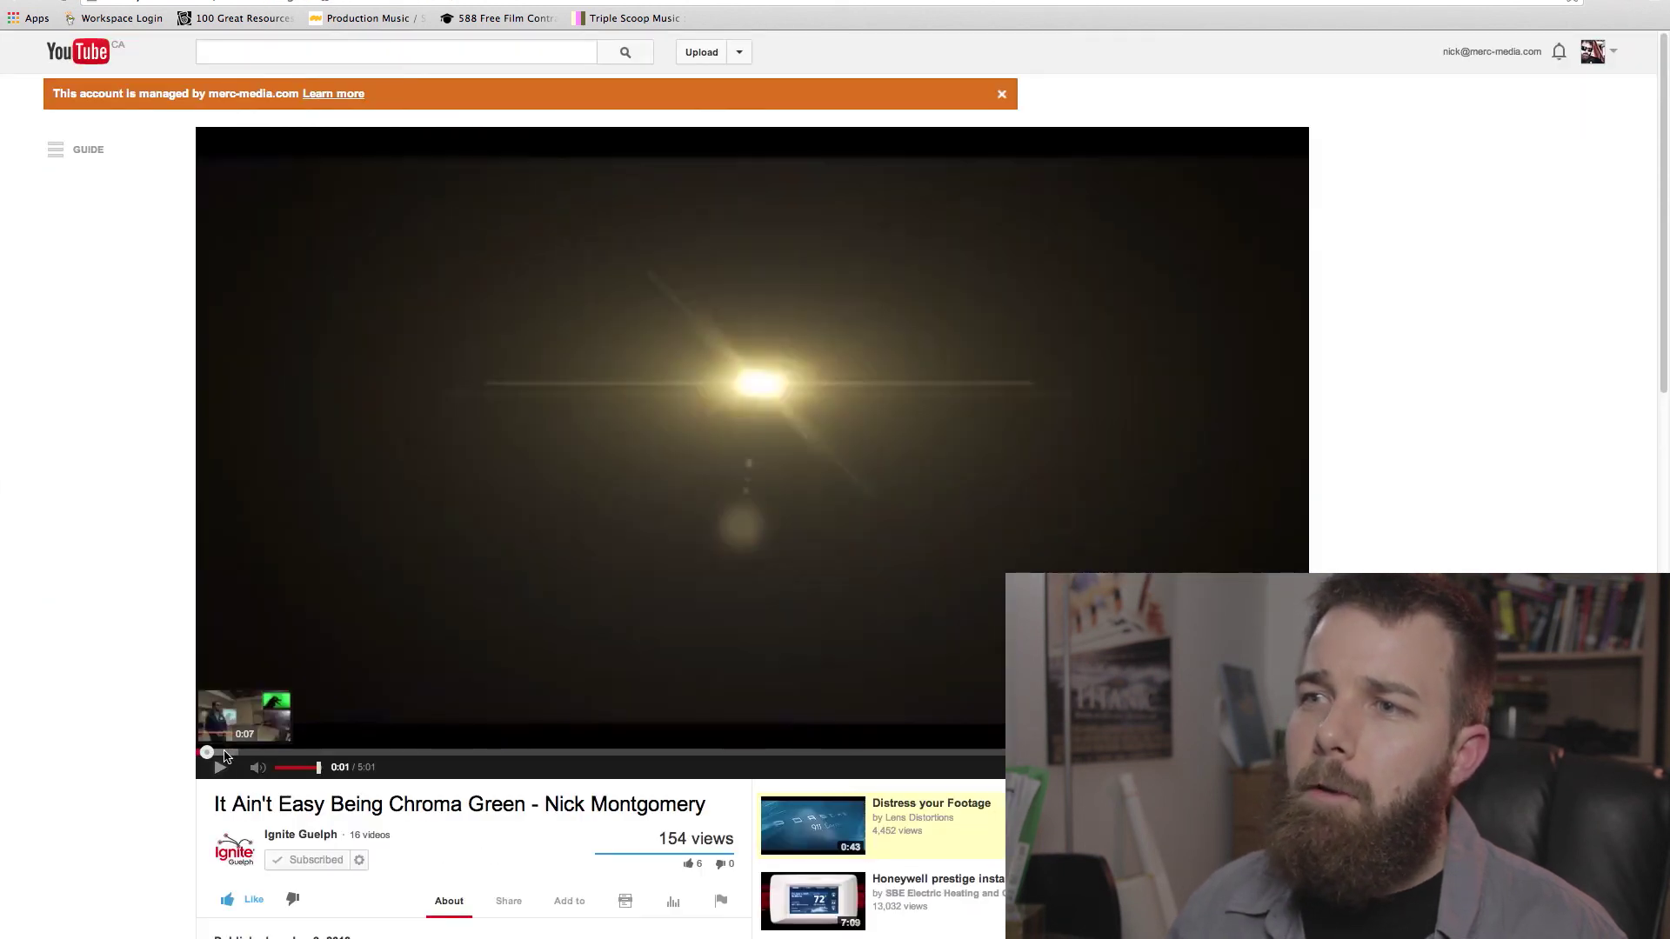
left_click(220, 767)
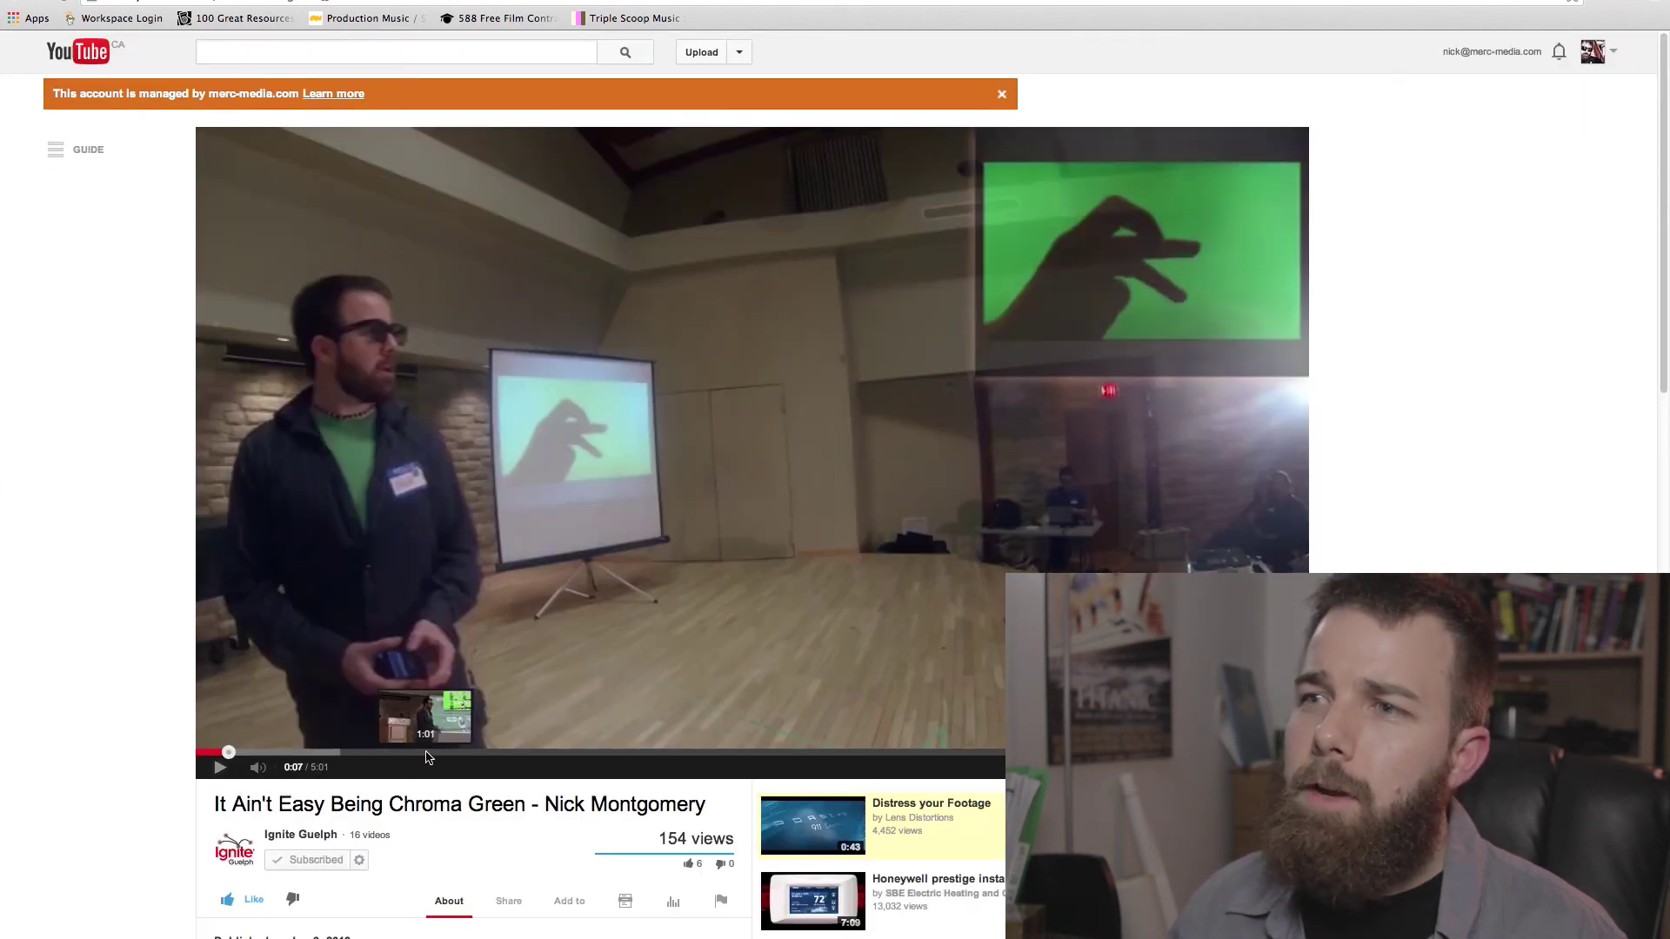
left_click(200, 753)
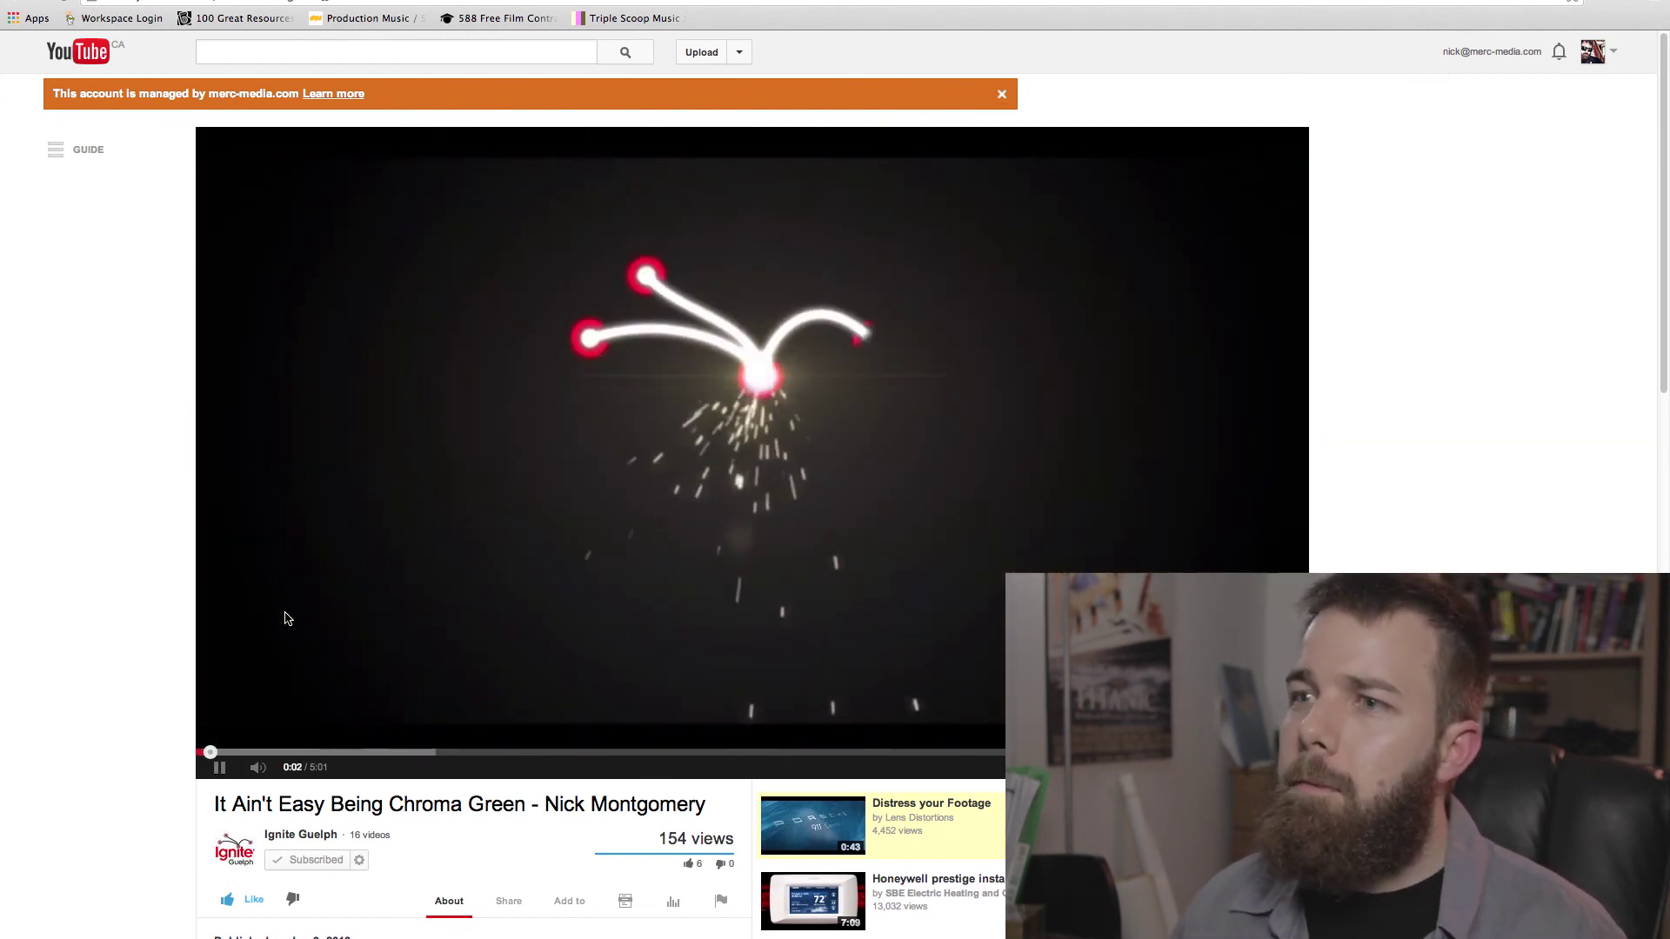
left_click(283, 623)
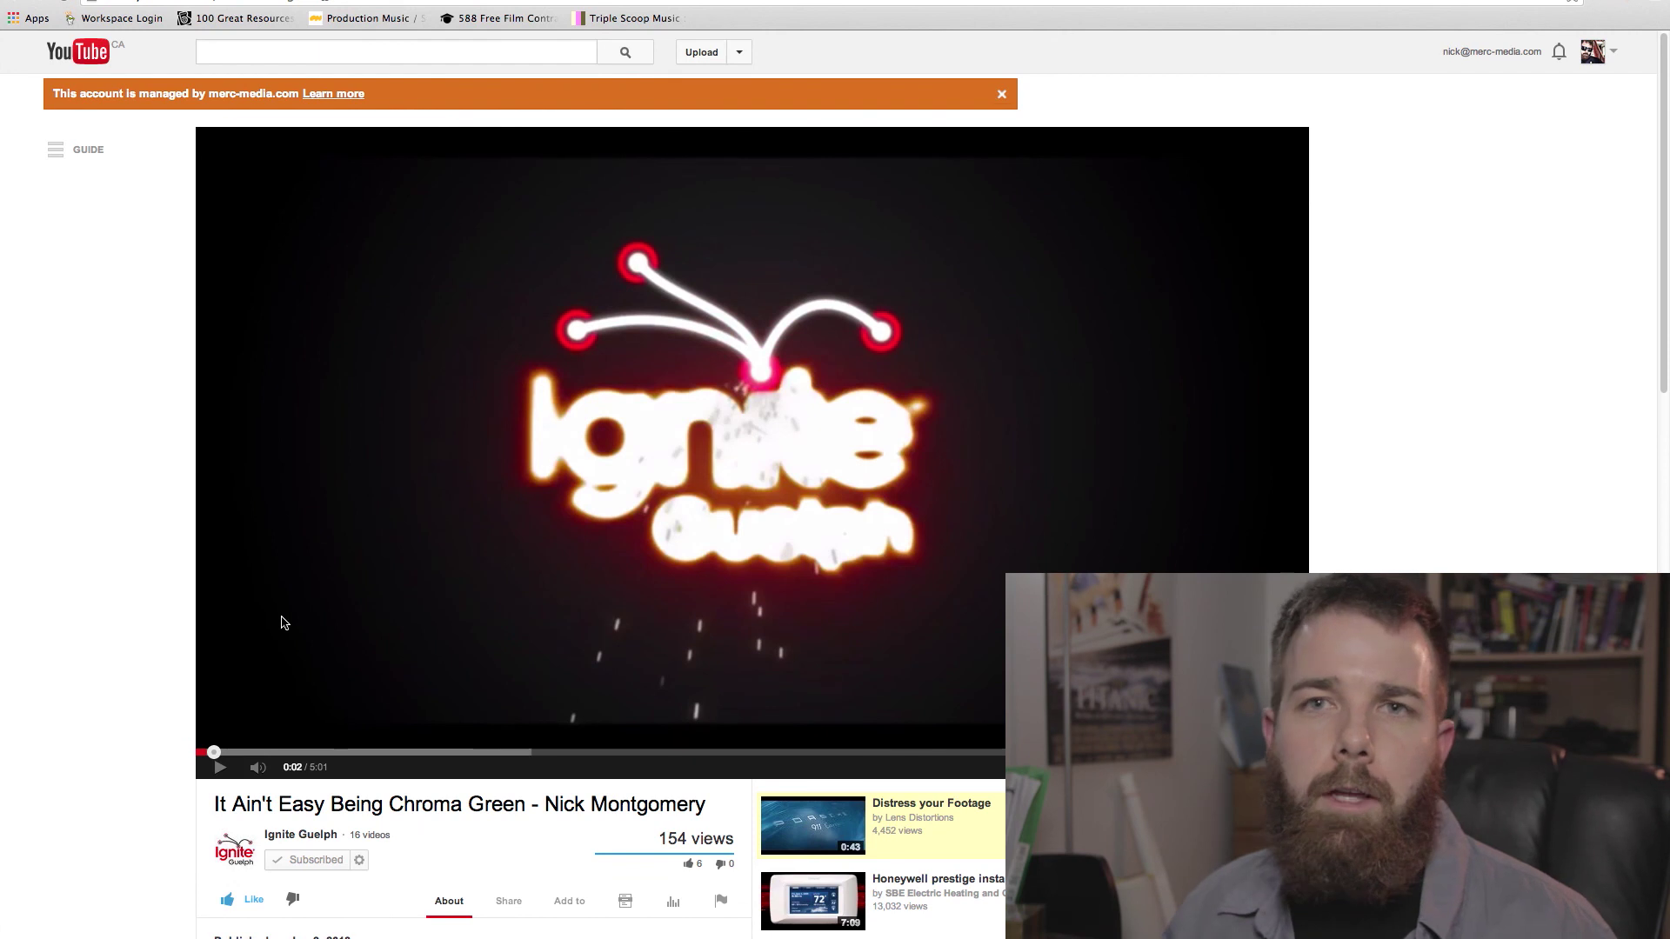